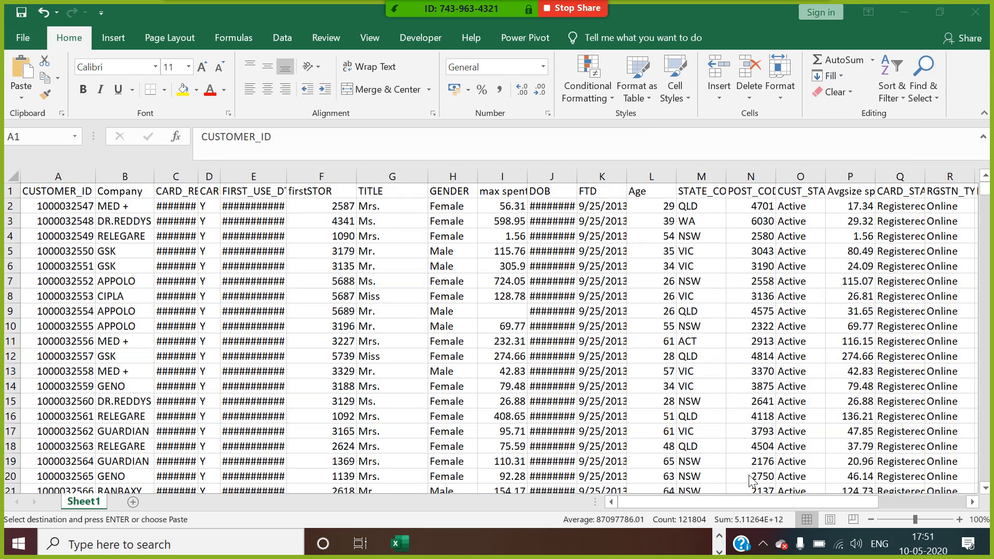
Step: Close the other open workbook, the one with Sheet1 and Sheet2, without keeping its copied data on the clipboard
{"action": "mouse_move", "coordinate": [400, 542]}
{"action": "left_click", "coordinate": [446, 513]}
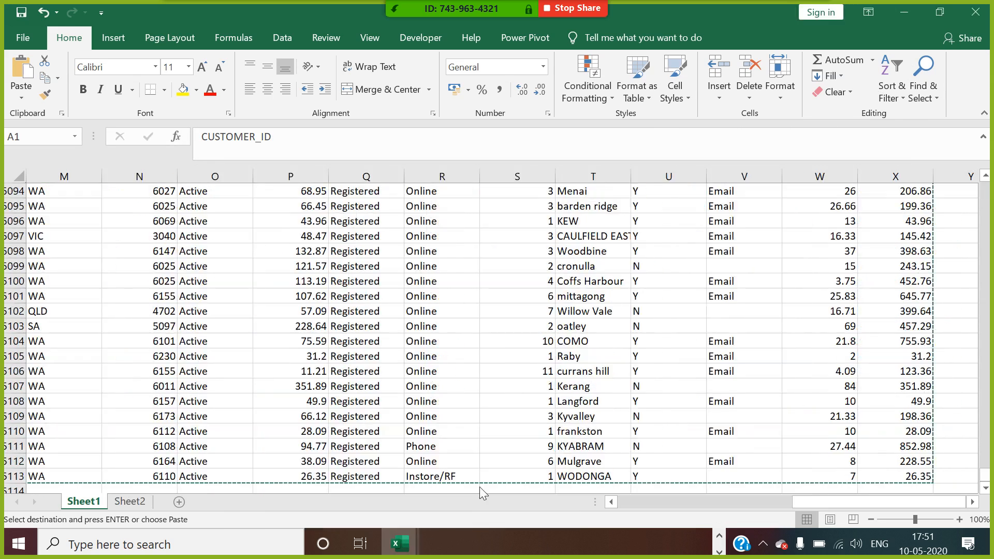
{"action": "left_click", "coordinate": [986, 12]}
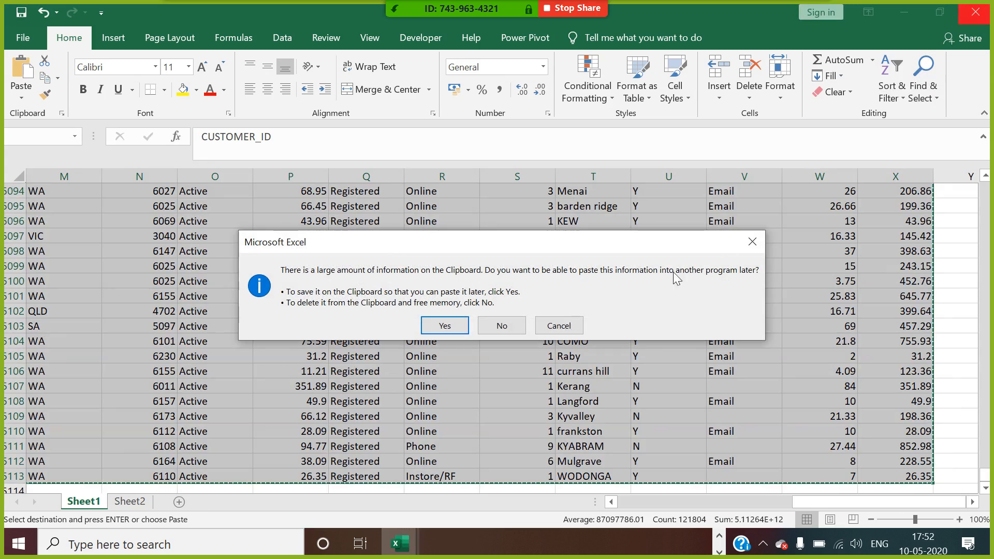
{"action": "left_click", "coordinate": [501, 324]}
Step: Autofit the widths of all columns in the customer data sheet
{"action": "left_click", "coordinate": [269, 303]}
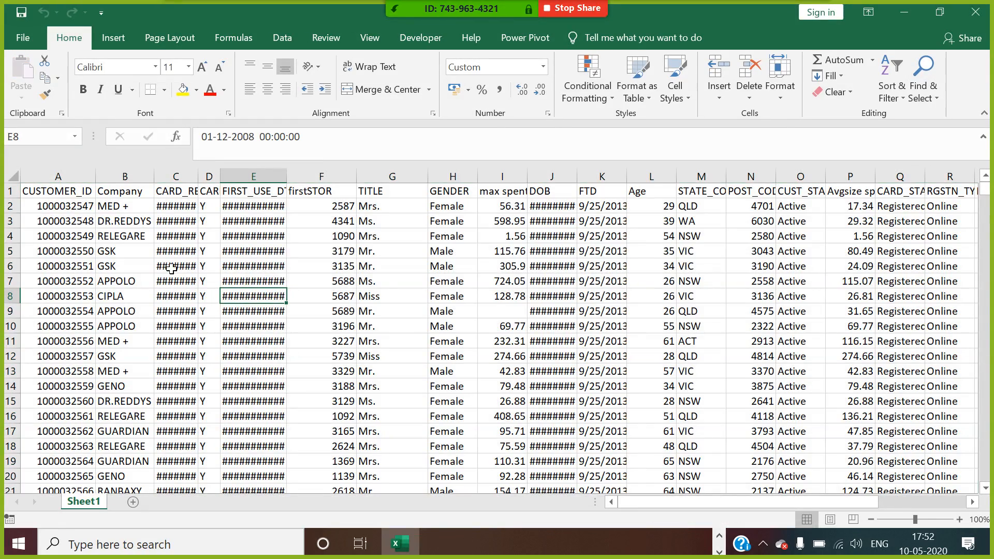
{"action": "left_click", "coordinate": [13, 177]}
{"action": "double_click", "coordinate": [103, 184]}
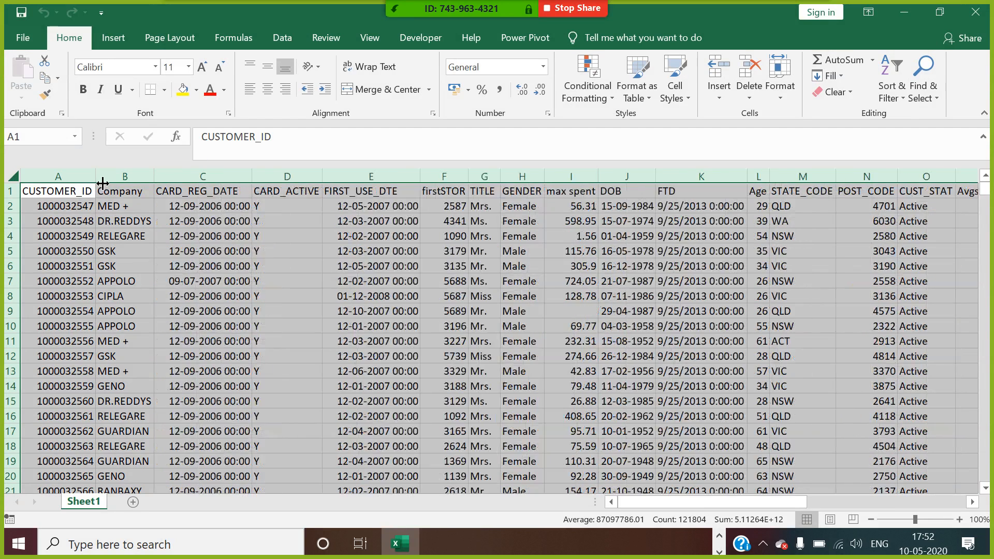
Step: Rename the customer data worksheet as DATA
{"action": "right_click", "coordinate": [90, 501]}
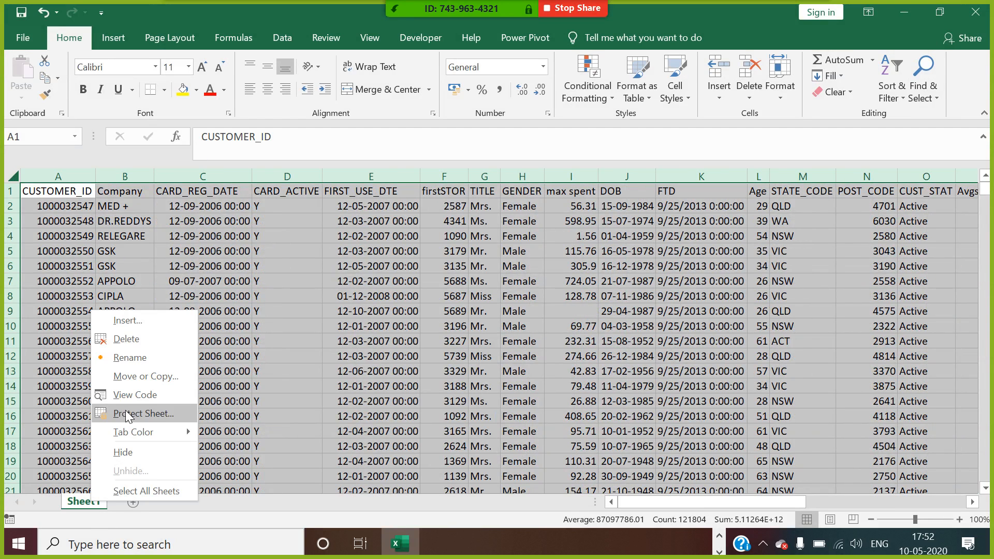
{"action": "left_click", "coordinate": [135, 358]}
{"action": "type", "text": "data"}
{"action": "key", "text": "BackSpace"}
{"action": "key", "text": "BackSpace"}
{"action": "key", "text": "BackSpace"}
{"action": "key", "text": "BackSpace"}
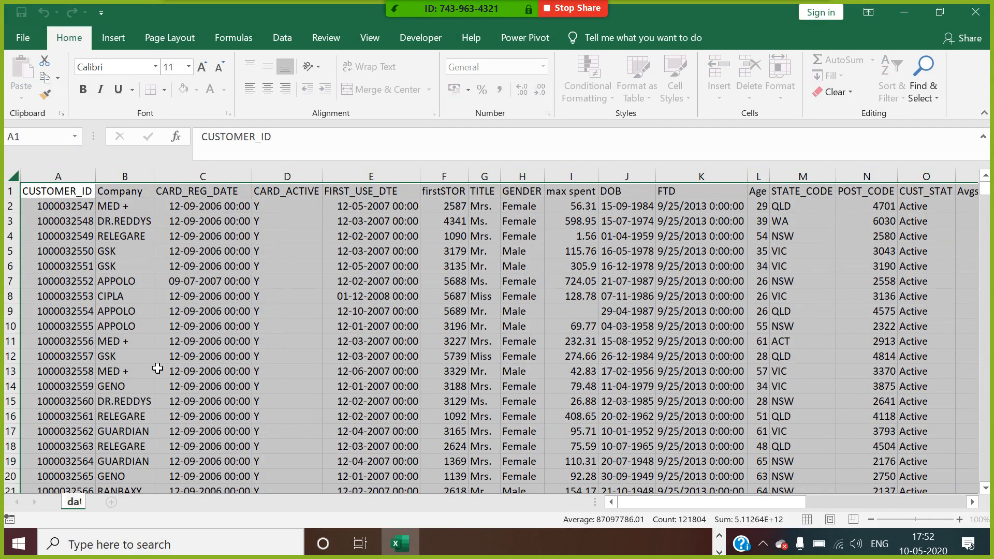
{"action": "type", "text": "DATA"}
{"action": "key", "text": "Return"}
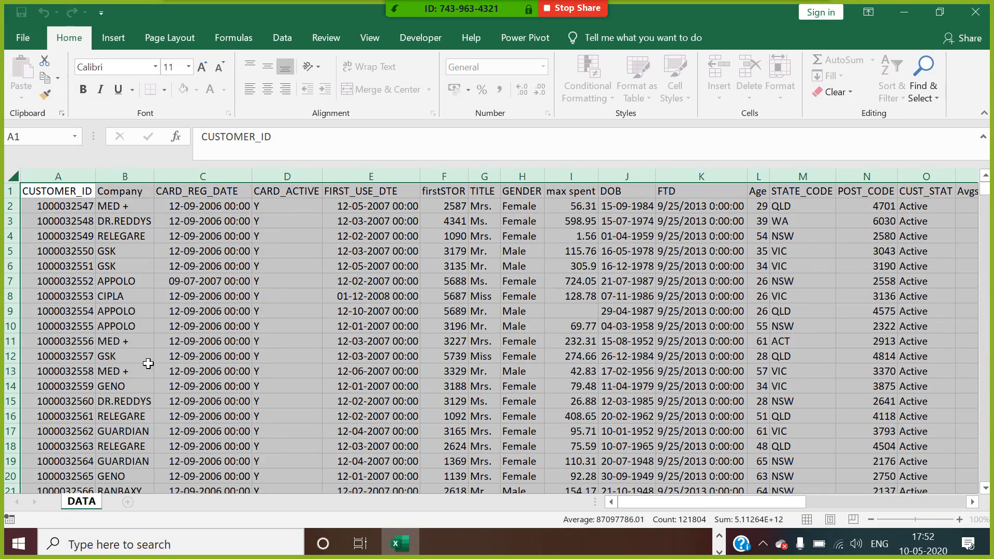
Step: Copy the header row and first record (A1:X2) from the DATA sheet and add a new worksheet
{"action": "left_click", "coordinate": [149, 357]}
{"action": "left_click", "coordinate": [75, 193]}
{"action": "key", "text": "shift+Down"}
{"action": "key", "text": "ctrl+shift+Right"}
{"action": "key", "text": "ctrl+c"}
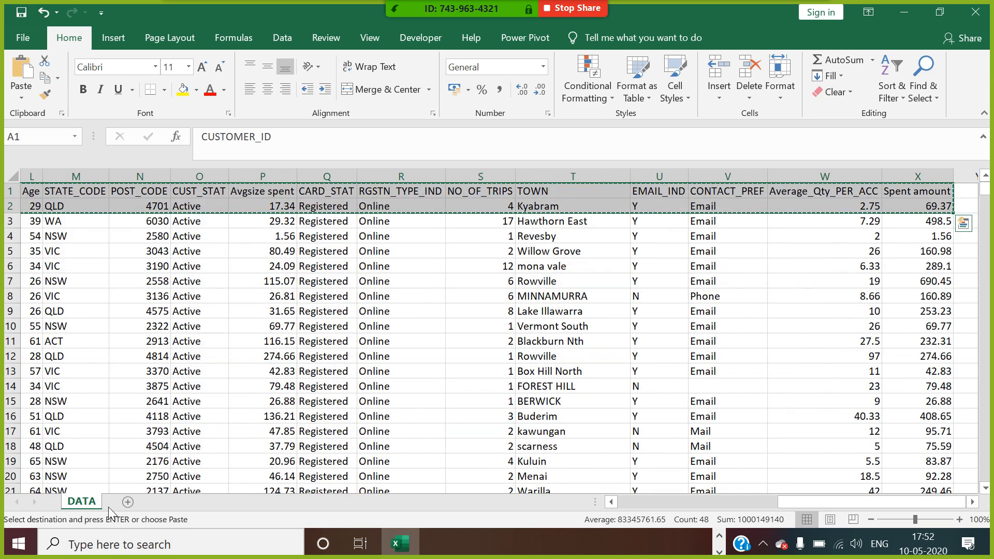
{"action": "left_click", "coordinate": [128, 502]}
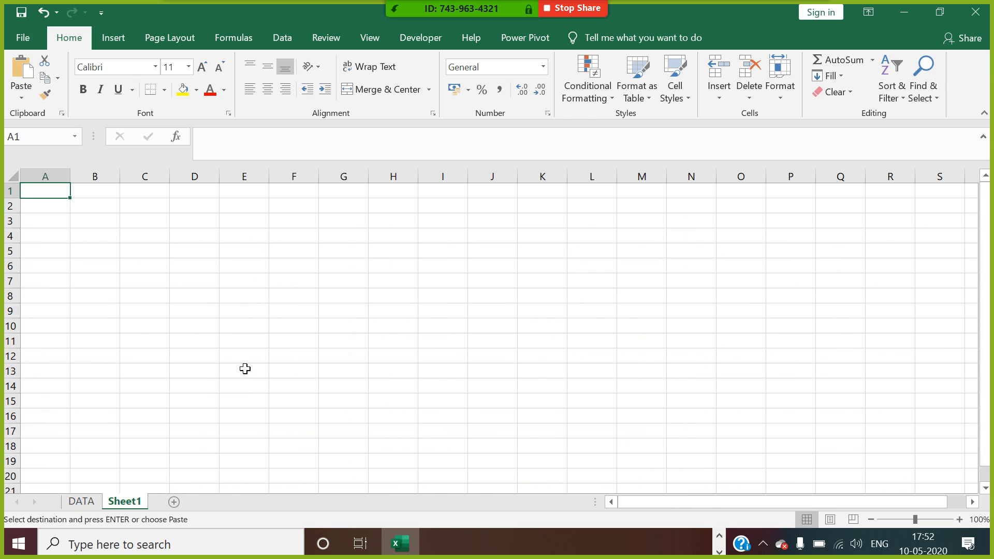
Step: Paste the copied rows into the new sheet at D4 as transposed values
{"action": "left_click", "coordinate": [210, 236]}
{"action": "right_click", "coordinate": [209, 235]}
{"action": "left_click", "coordinate": [249, 285]}
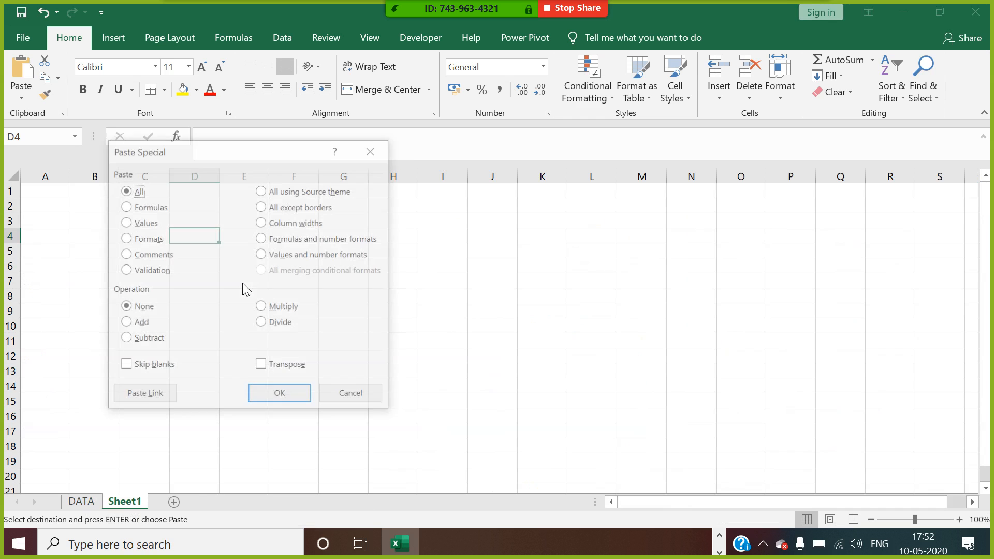
{"action": "left_click", "coordinate": [125, 222]}
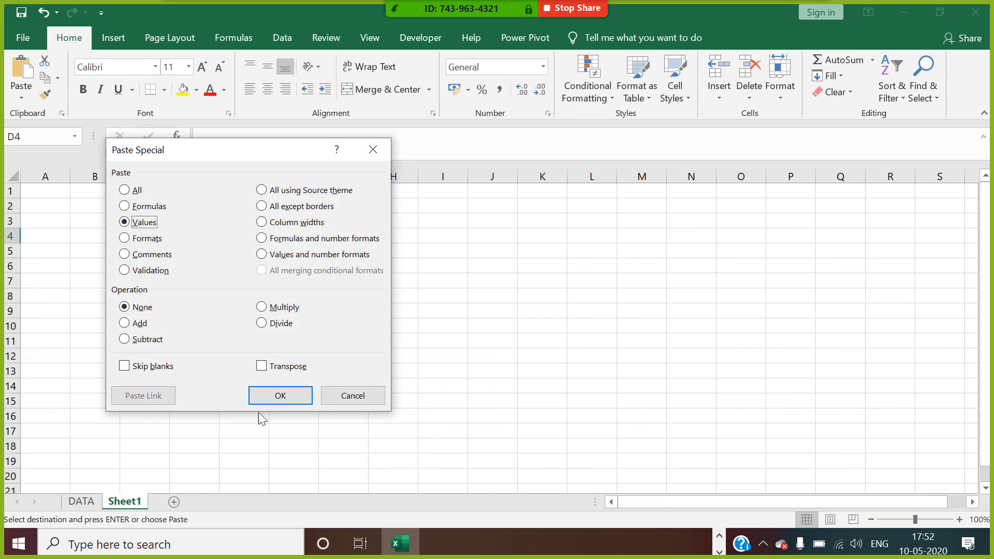
{"action": "left_click", "coordinate": [261, 366]}
{"action": "left_click", "coordinate": [280, 396]}
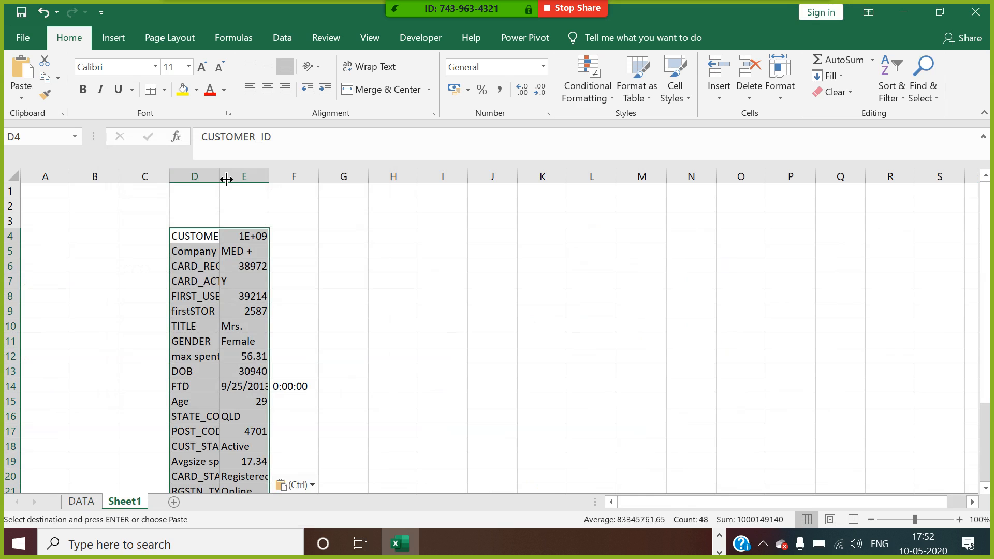
Step: Autofit column D and enter the headings FIELDS in D3 and VALUES in E3
{"action": "double_click", "coordinate": [219, 176]}
{"action": "left_click", "coordinate": [223, 224]}
{"action": "type", "text": "FIELDS"}
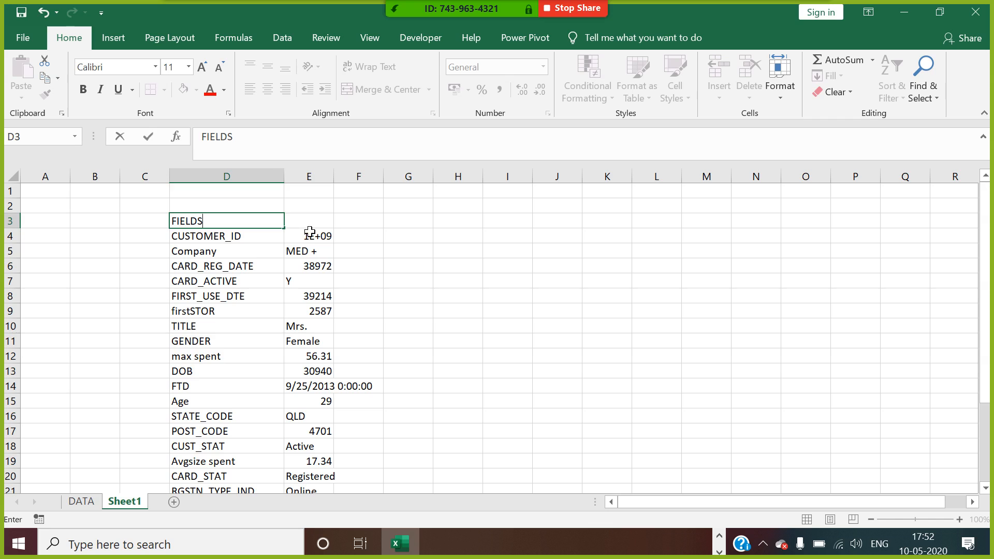
{"action": "key", "text": "Tab"}
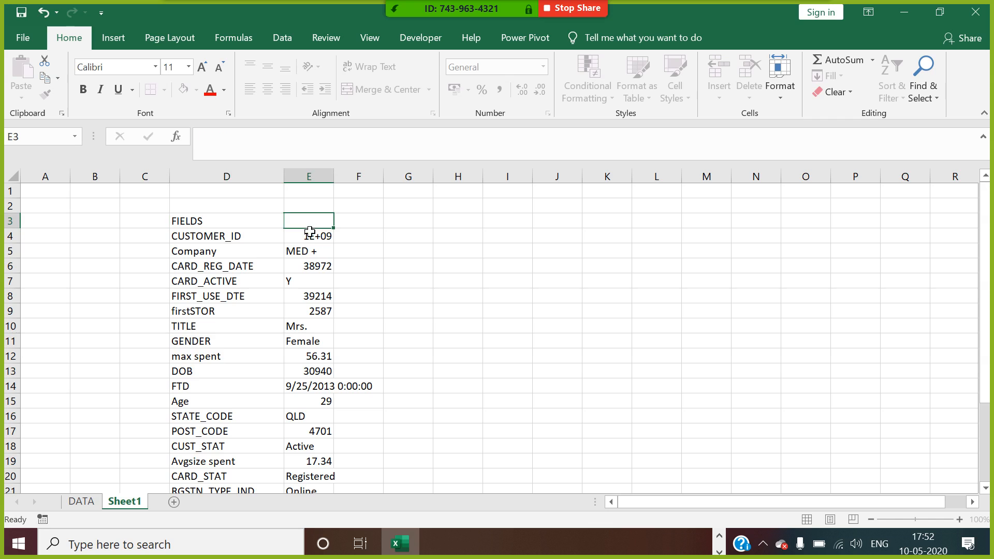
{"action": "type", "text": "VALUES"}
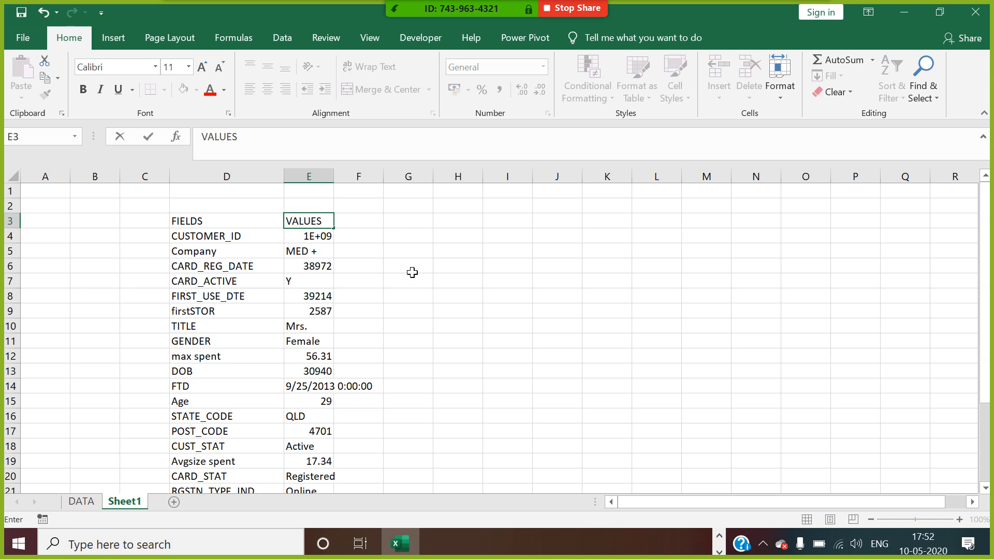
Step: Enter the heading DATA TYPE TO SUMMARIZE DATA in F3 and autofit column F
{"action": "left_click", "coordinate": [397, 272]}
{"action": "left_click", "coordinate": [381, 224]}
{"action": "type", "text": "DATA TYPE TO SUMMARIXE"}
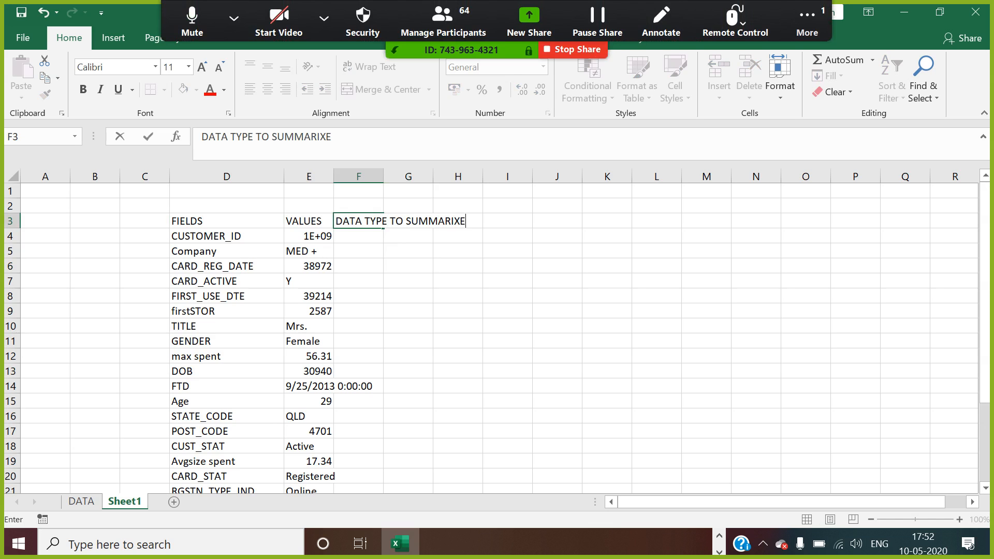
{"action": "key", "text": "BackSpace"}
{"action": "key", "text": "BackSpace"}
{"action": "type", "text": "ZE DATA"}
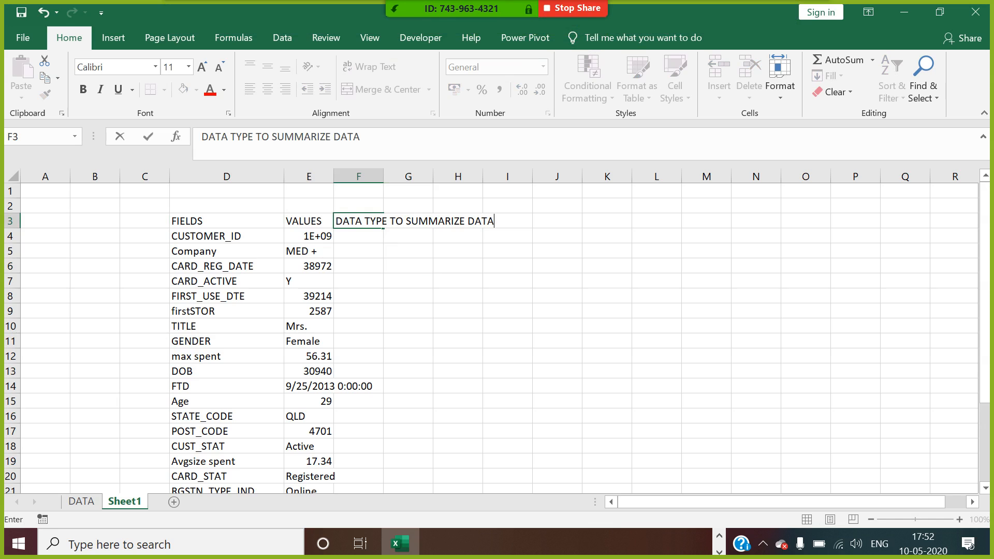
{"action": "left_click", "coordinate": [409, 281]}
{"action": "double_click", "coordinate": [384, 177]}
{"action": "left_click", "coordinate": [466, 265]}
Step: Format the header cells D3:F3 with a dark blue fill and white text
{"action": "left_click_drag", "start_coordinate": [262, 223], "coordinate": [383, 224]}
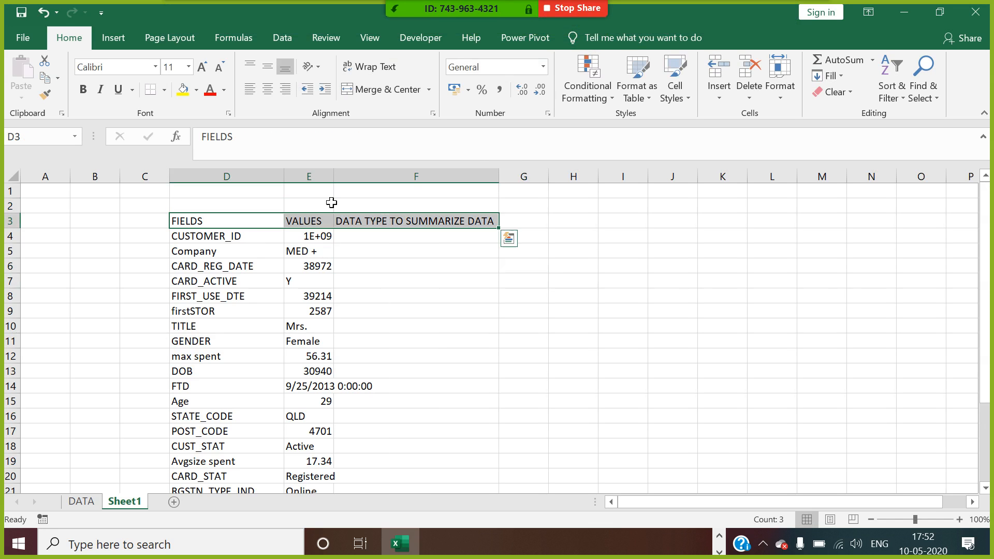
{"action": "left_click", "coordinate": [196, 89]}
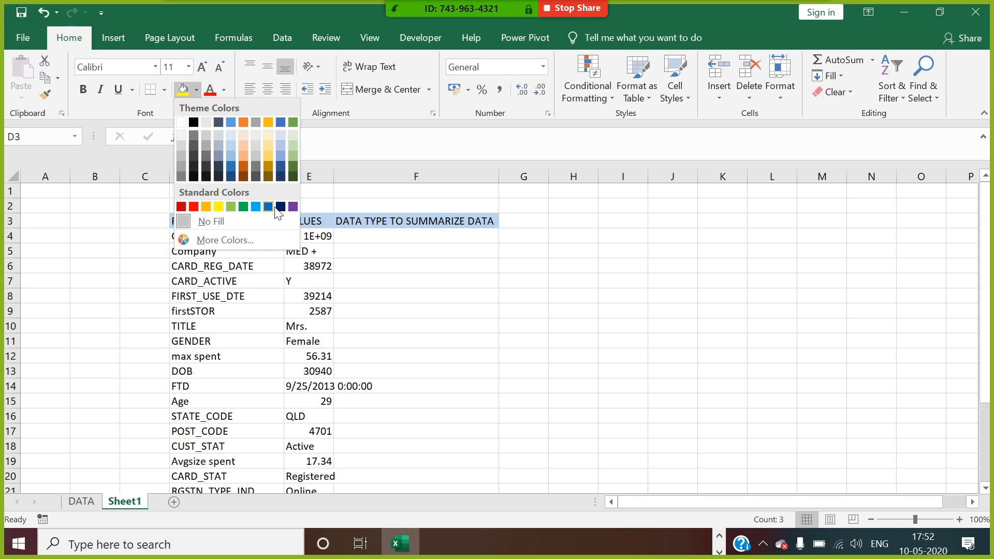
{"action": "left_click", "coordinate": [278, 203]}
{"action": "left_click", "coordinate": [224, 89]}
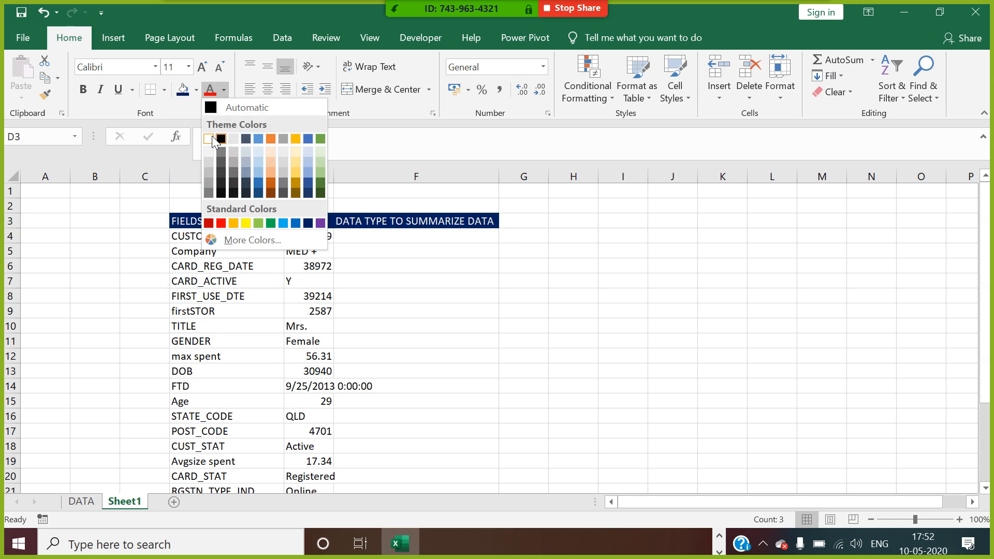
{"action": "left_click", "coordinate": [212, 137]}
{"action": "left_click", "coordinate": [362, 266]}
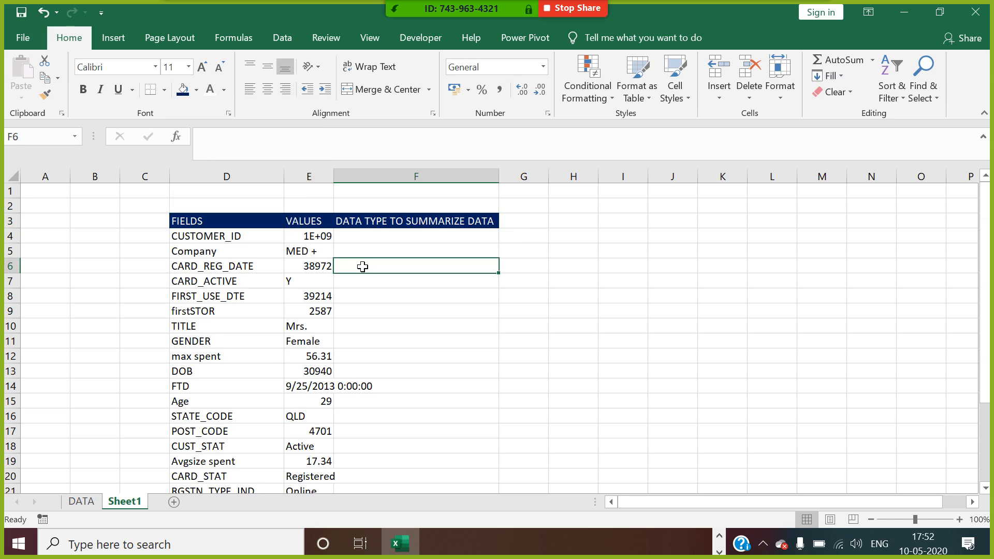
Step: Autofit column E and apply the Date number format to the CARD_REG_DATE value in E6
{"action": "double_click", "coordinate": [334, 176]}
{"action": "left_click", "coordinate": [371, 269]}
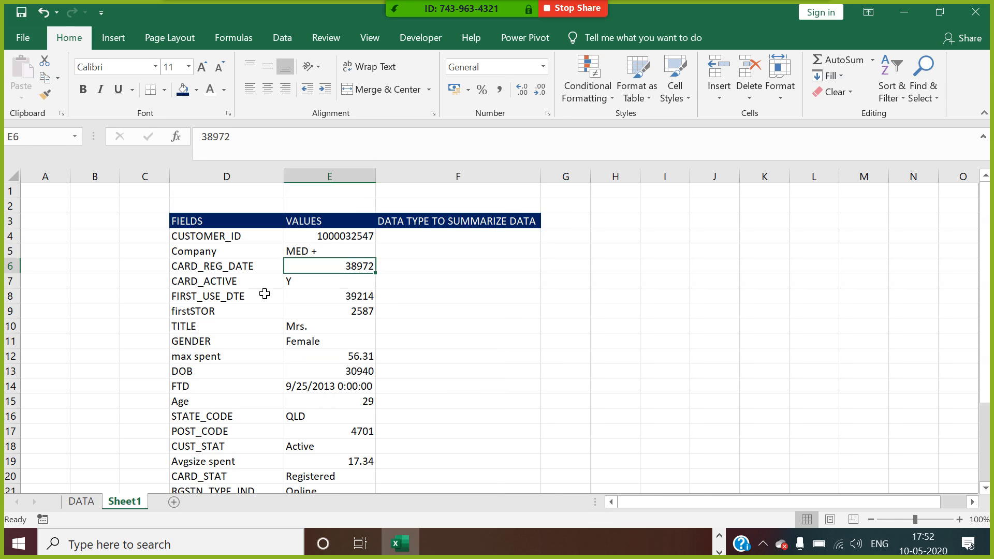
{"action": "right_click", "coordinate": [336, 270]}
{"action": "left_click", "coordinate": [394, 460]}
{"action": "left_click", "coordinate": [213, 242]}
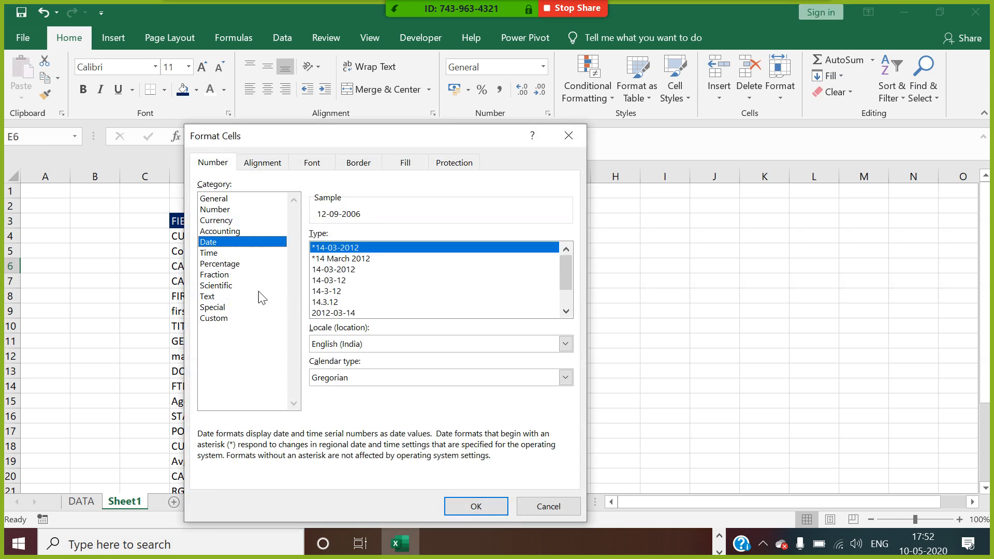
{"action": "left_click", "coordinate": [476, 506]}
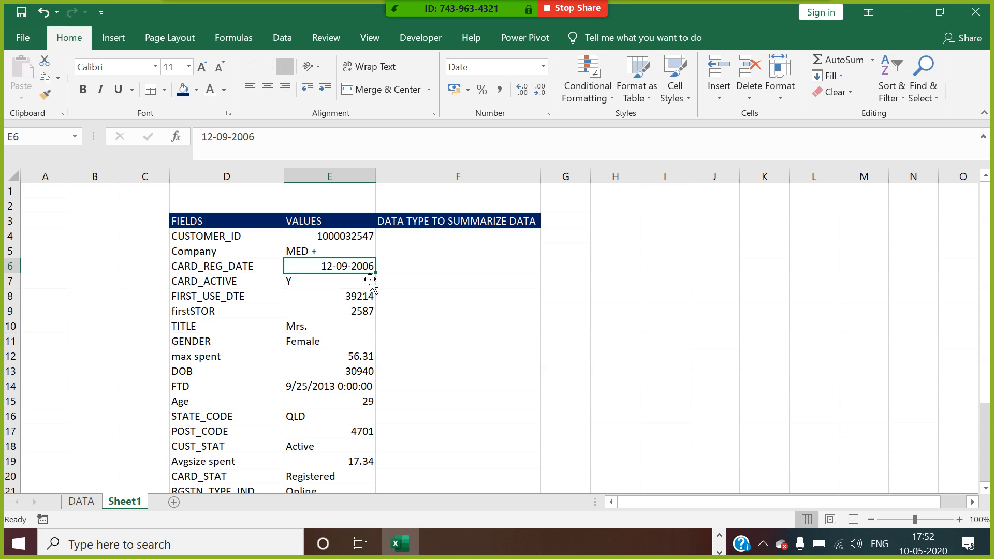
Step: Copy the date format of E6 to the FIRST_USE_DTE and DOB values in E8 and E13
{"action": "double_click", "coordinate": [46, 94]}
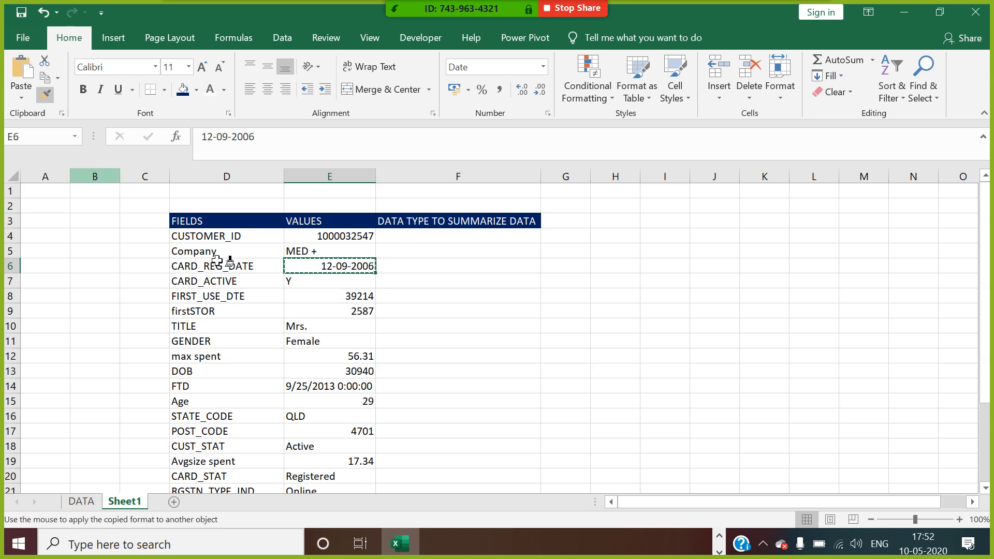
{"action": "left_click", "coordinate": [371, 298]}
{"action": "left_click", "coordinate": [372, 371]}
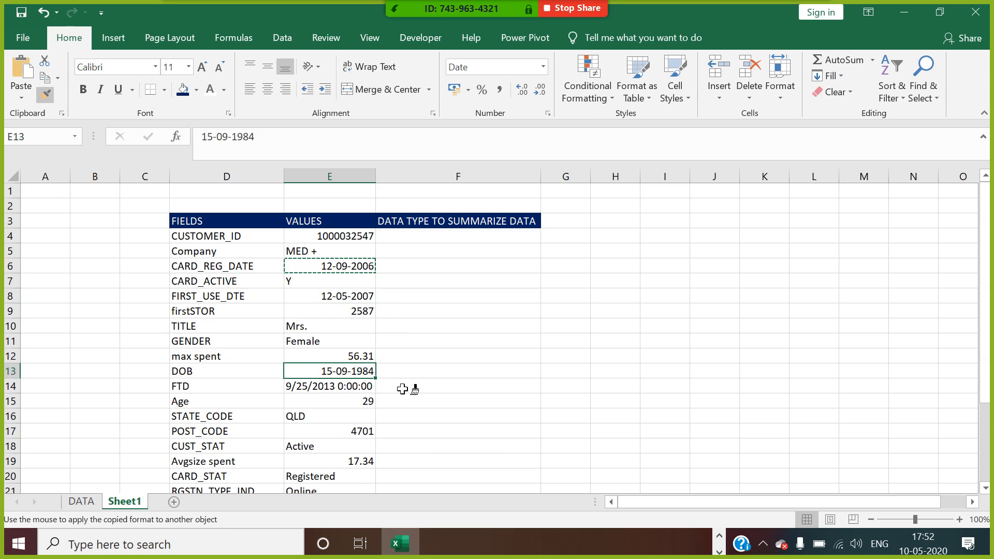
{"action": "key", "text": "Escape"}
Step: Classify CUSTOMER_ID as MEASURE in F4 and Company as DIMENSION in F5
{"action": "left_click", "coordinate": [446, 293]}
{"action": "left_click", "coordinate": [419, 241]}
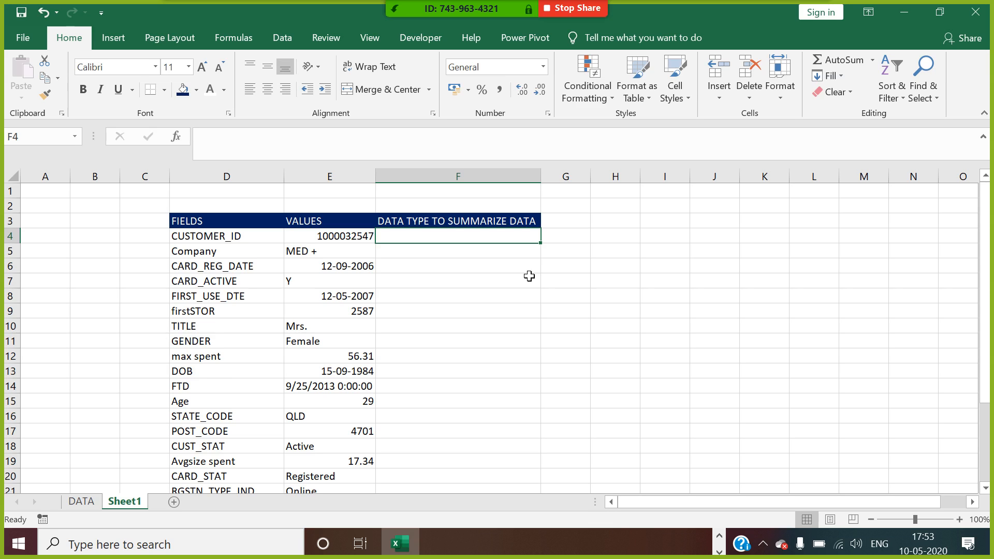
{"action": "type", "text": "MEASURE"}
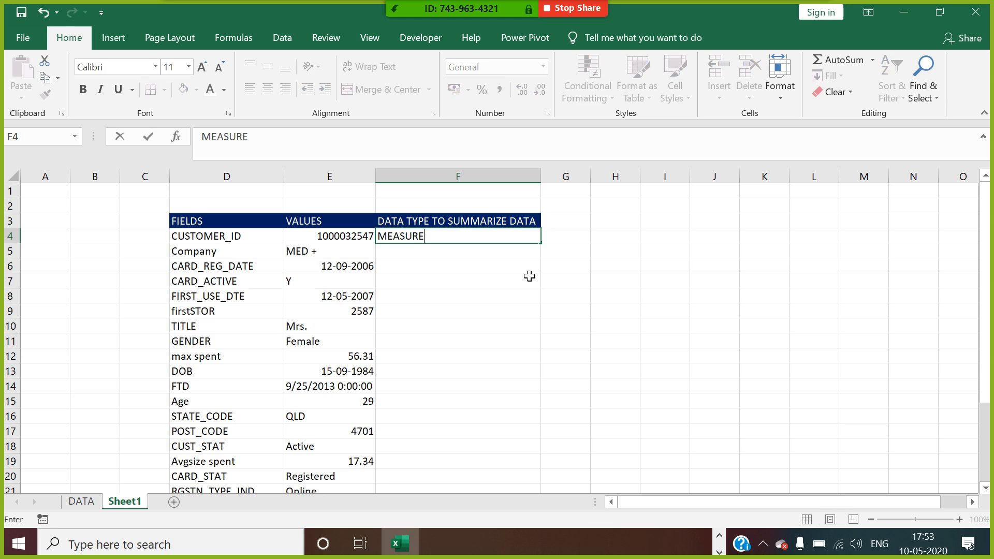
{"action": "key", "text": "Return"}
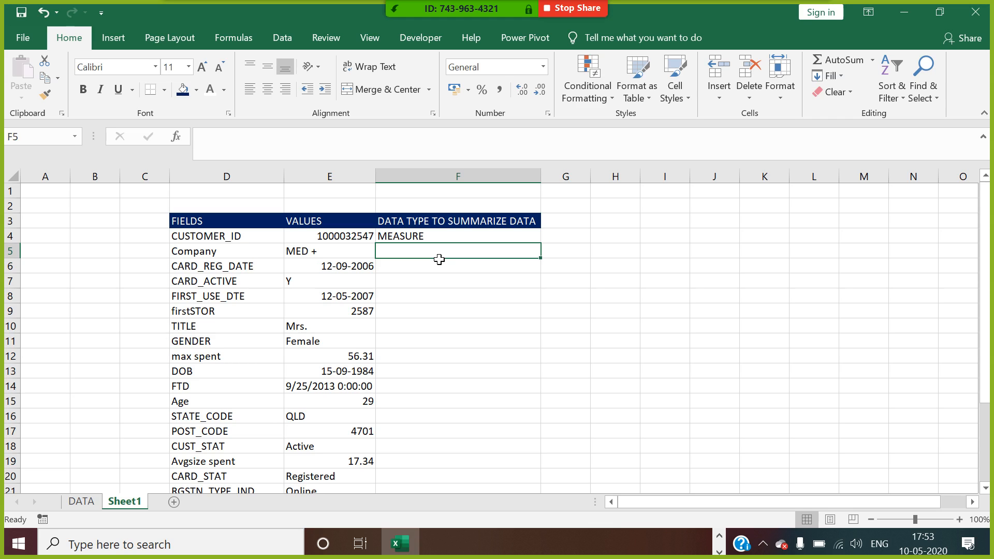
{"action": "type", "text": "DIMENSION"}
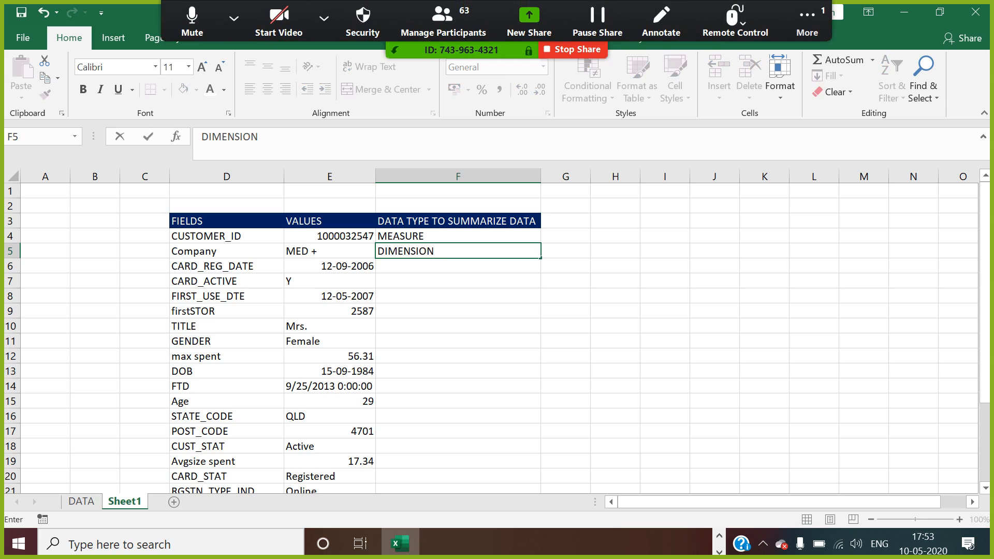
{"action": "key", "text": "Return"}
Step: Classify CARD_REG_DATE as TIME DIMENSION in F6 and CARD_ACTIVE as DIMENSION in F7
{"action": "type", "text": "TUIM"}
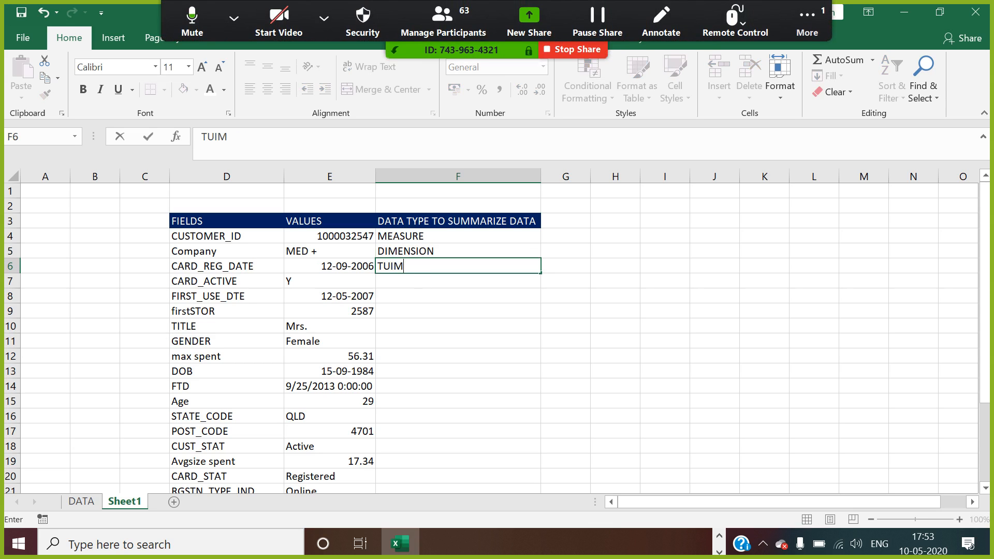
{"action": "key", "text": "BackSpace"}
{"action": "key", "text": "BackSpace"}
{"action": "key", "text": "BackSpace"}
{"action": "type", "text": "IME DIMENSION"}
{"action": "left_click", "coordinate": [396, 284]}
{"action": "type", "text": "DIMENSION"}
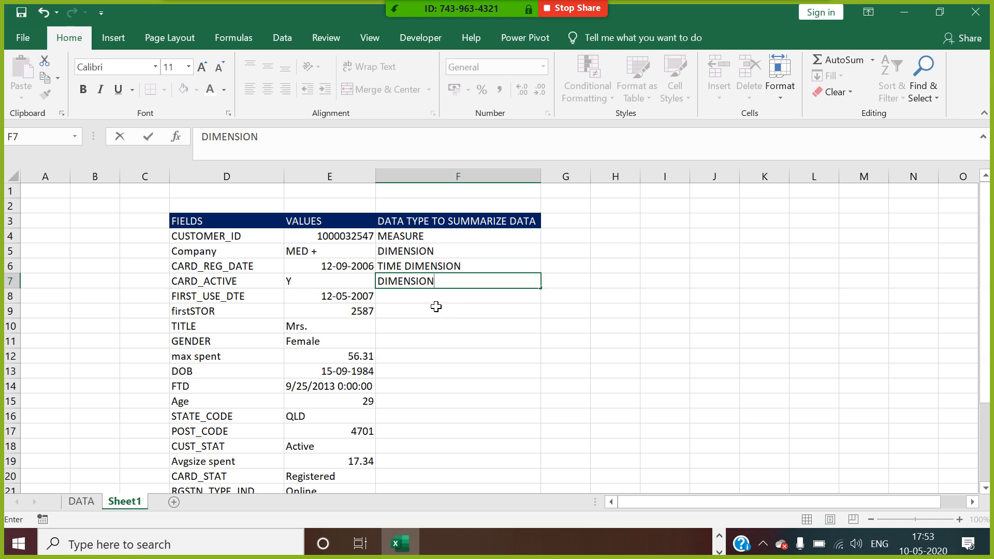
{"action": "key", "text": "Return"}
Step: Classify FIRST_USE_DTE as TIME DIMENSION in F8 and firstSTOR as DIMENSION in F9
{"action": "type", "text": "TIME DIMENSION"}
{"action": "key", "text": "Return"}
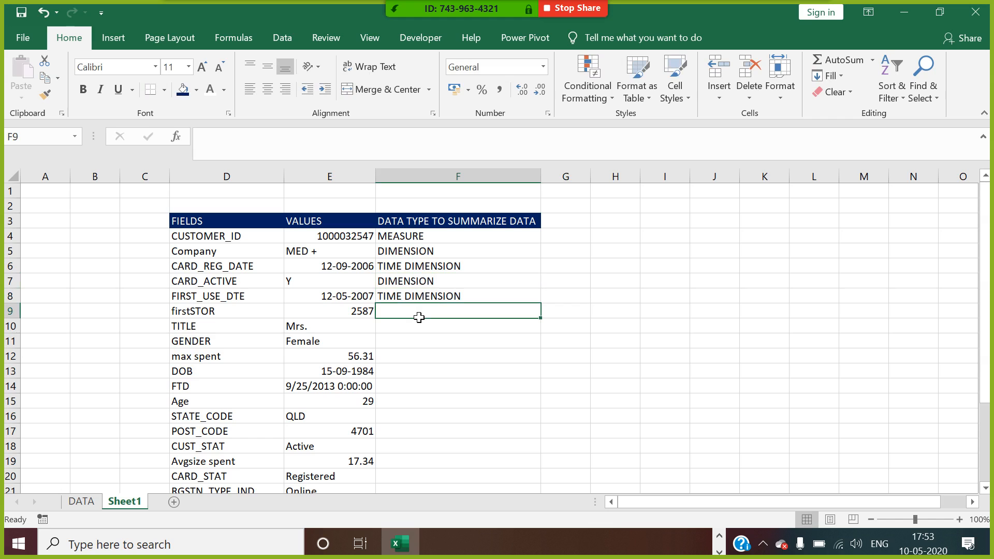
{"action": "type", "text": "DIMENSION"}
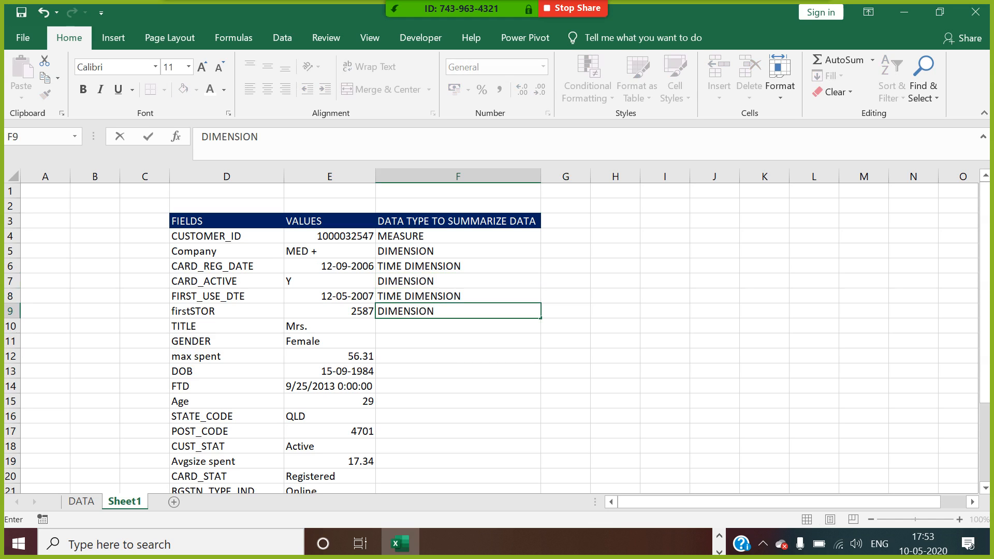
{"action": "key", "text": "Return"}
Step: Classify both TITLE in F10 and GENDER in F11 as DIMENSION
{"action": "type", "text": "DIMENSION"}
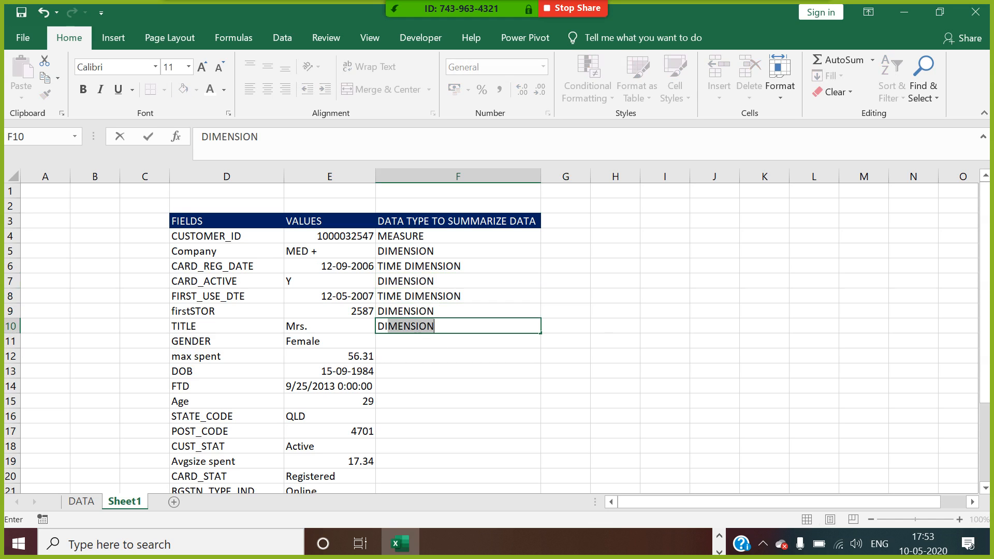
{"action": "left_click", "coordinate": [427, 345]}
{"action": "type", "text": "DIMENSION"}
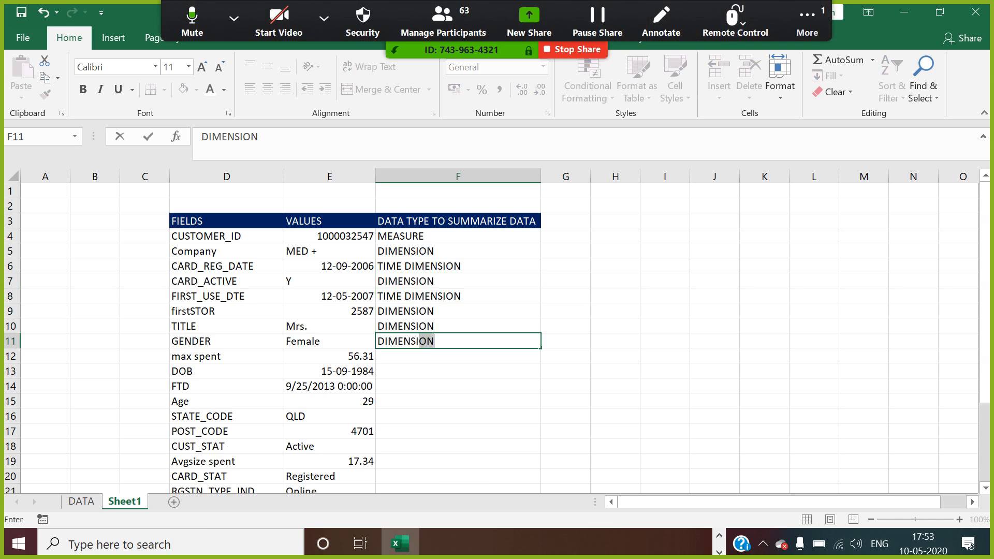
{"action": "left_click", "coordinate": [423, 362]}
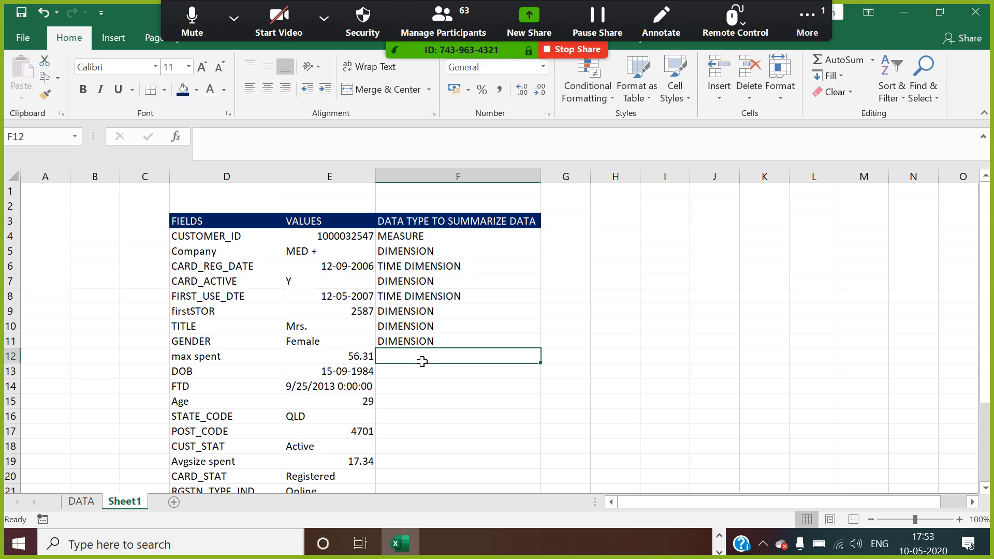
Step: Classify the max spent field as MEASURE in F12
{"action": "type", "text": "MEASU"}
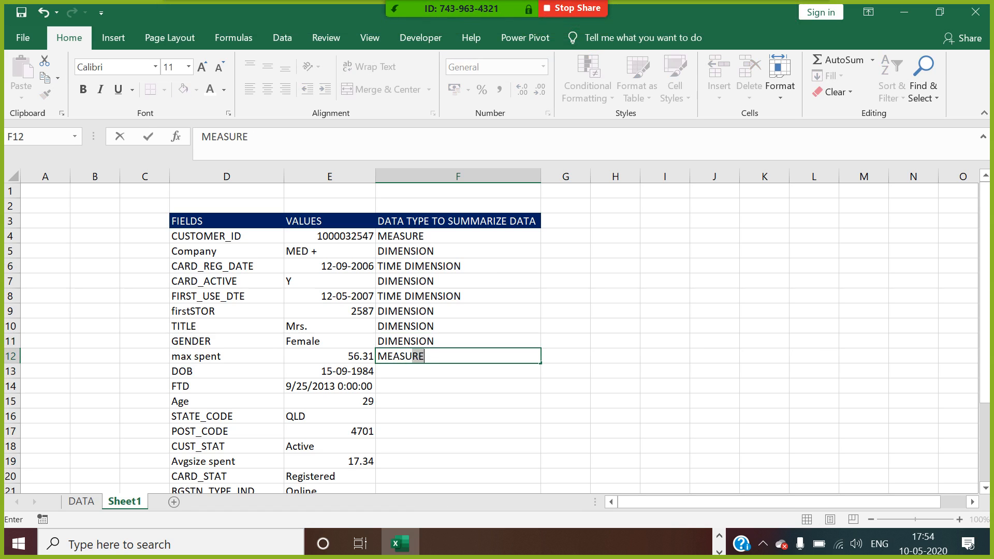
{"action": "type", "text": "RE"}
{"action": "key", "text": "Return"}
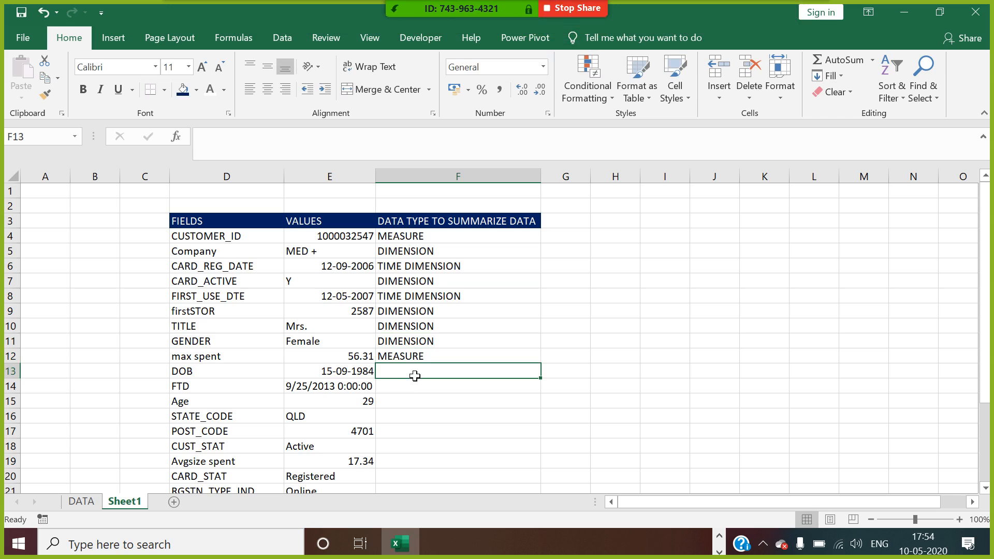
Step: Classify the date fields DOB in F13 and FTD in F14 as TIME DIMENSION
{"action": "type", "text": "TIME"}
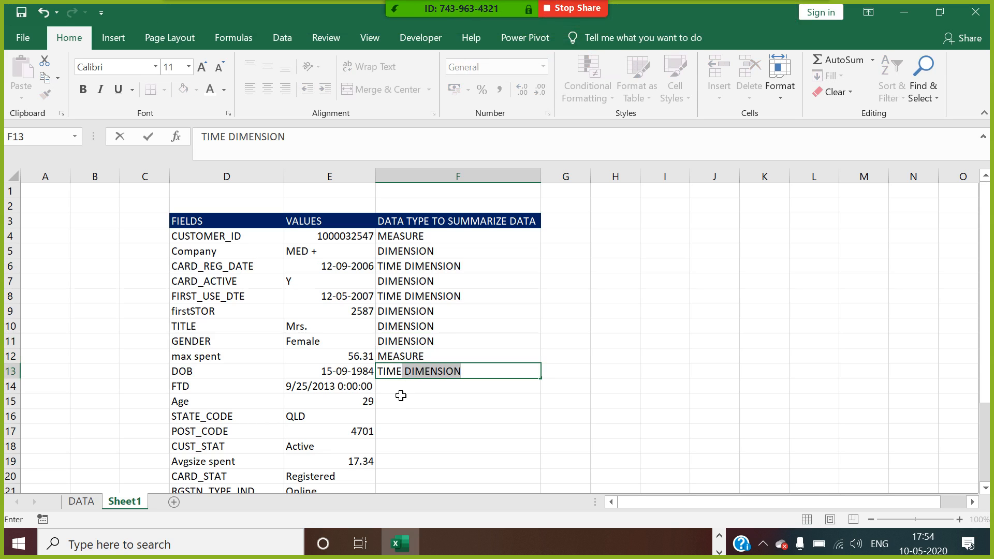
{"action": "key", "text": "Return"}
{"action": "type", "text": "R"}
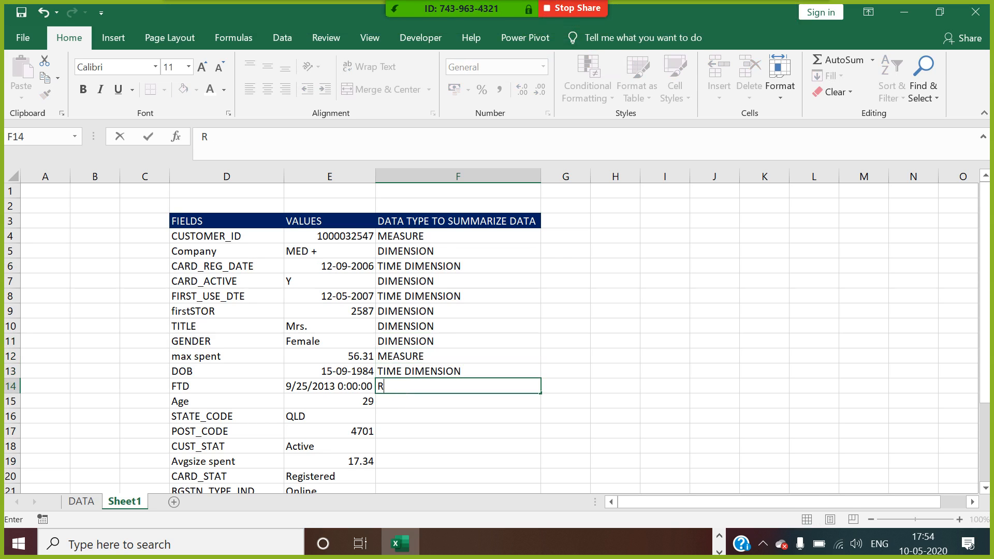
{"action": "type", "text": "TIME"}
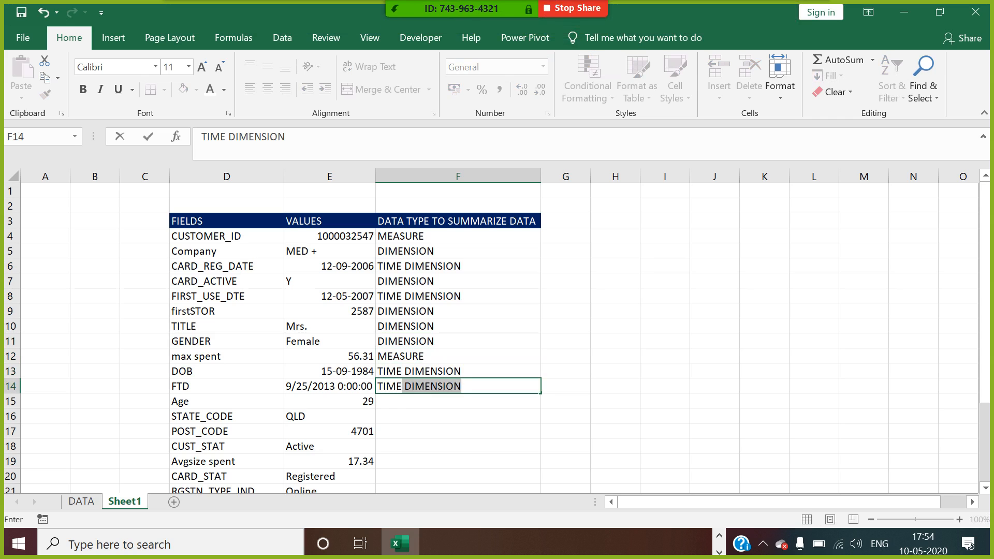
{"action": "left_click", "coordinate": [396, 403]}
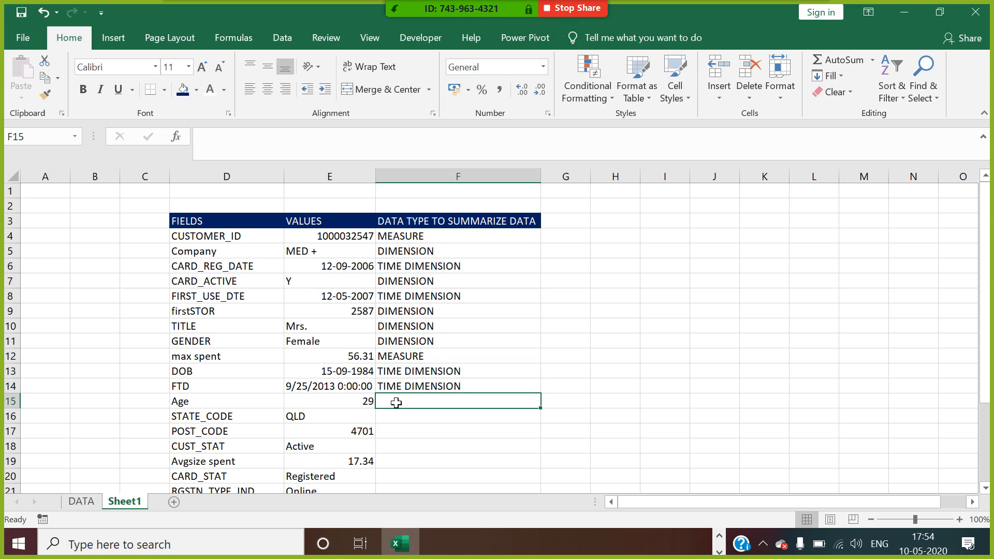
Step: Classify the Age field as DIMENSION/MEASURE in F15
{"action": "type", "text": "ME"}
{"action": "key", "text": "BackSpace"}
{"action": "key", "text": "BackSpace"}
{"action": "key", "text": "BackSpace"}
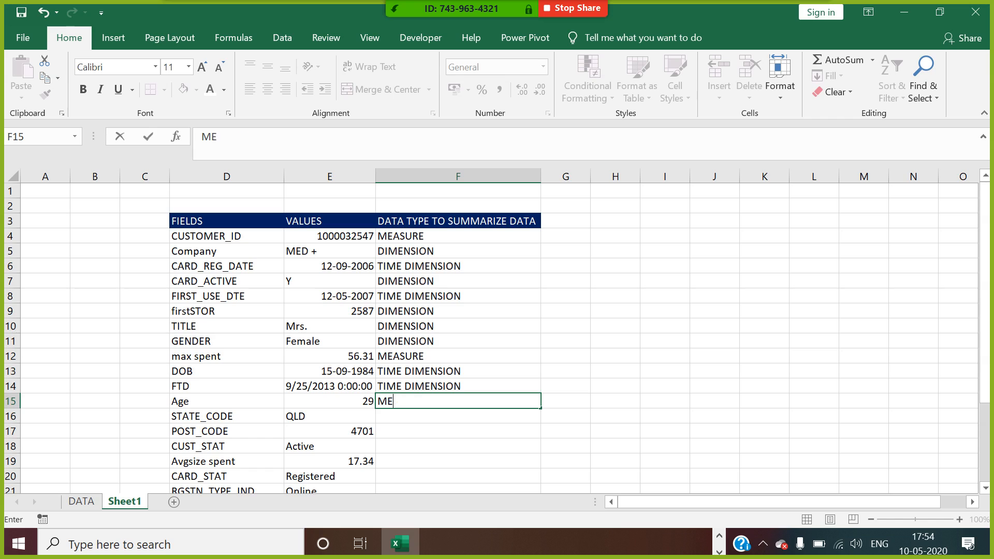
{"action": "type", "text": "DIMENSION"}
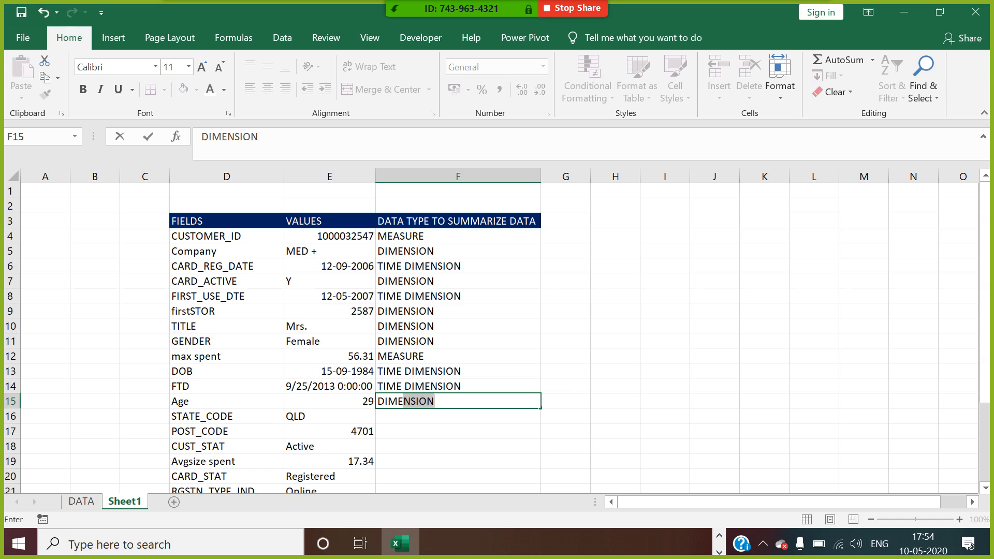
{"action": "key", "text": "Tab"}
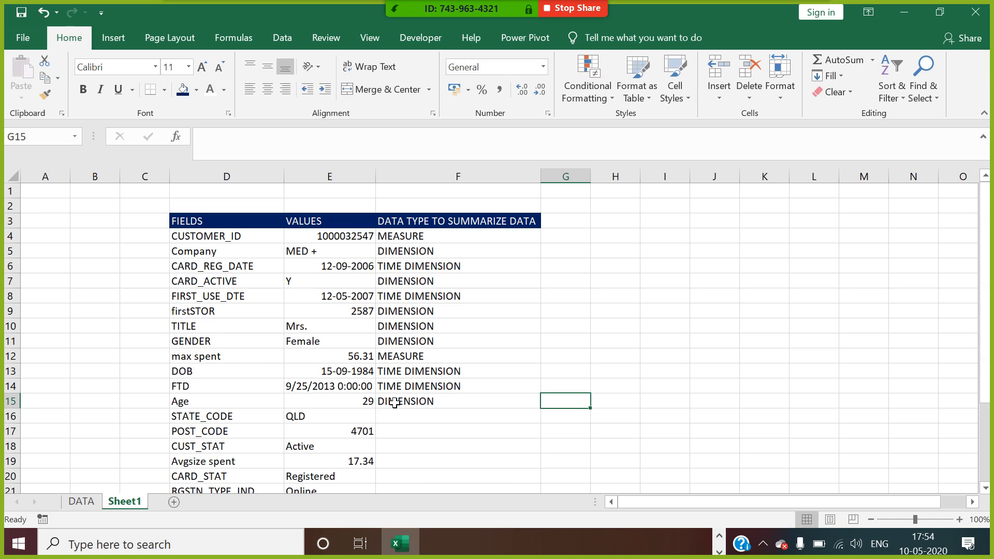
{"action": "double_click", "coordinate": [458, 400]}
{"action": "type", "text": "/MEASURE"}
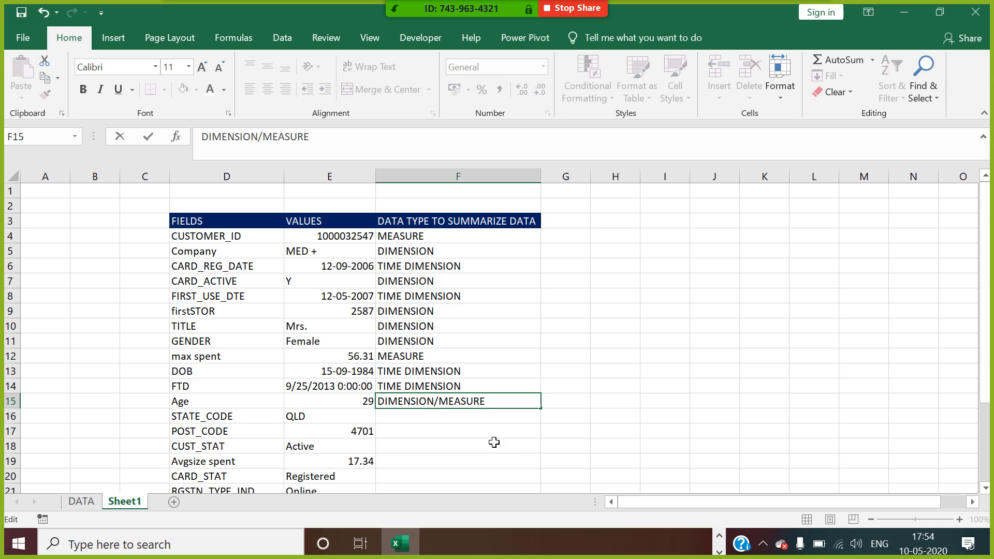
{"action": "left_click", "coordinate": [489, 437]}
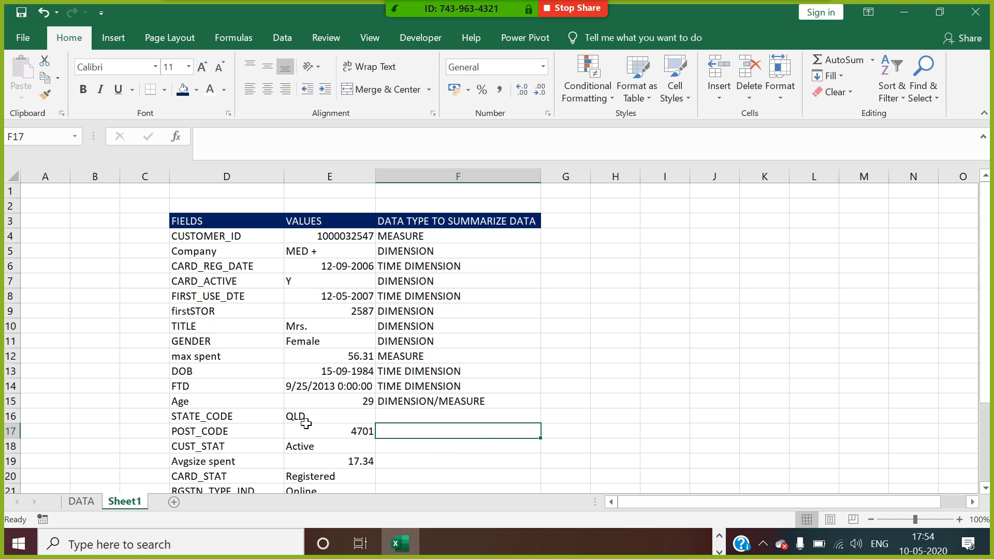
{"action": "left_click", "coordinate": [387, 404]}
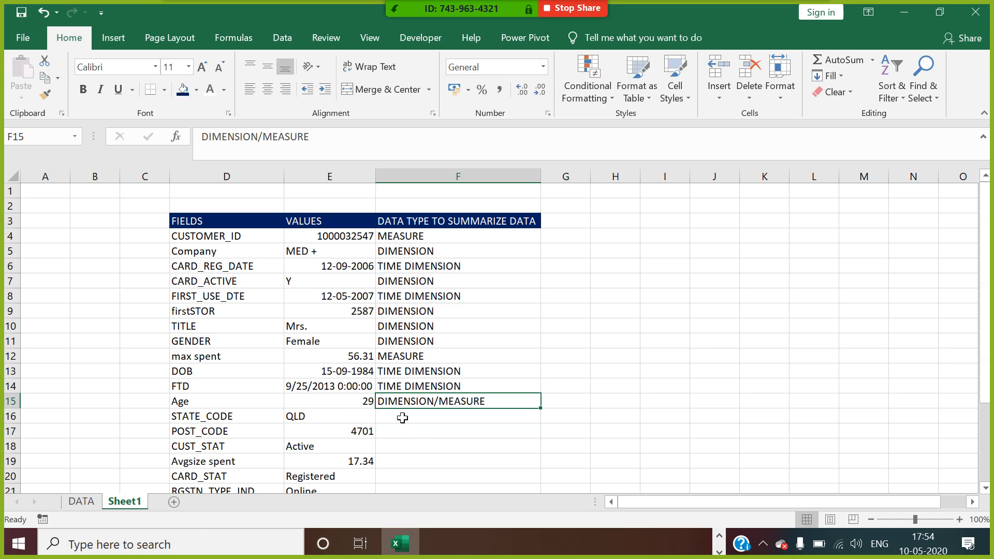
{"action": "left_click", "coordinate": [414, 421]}
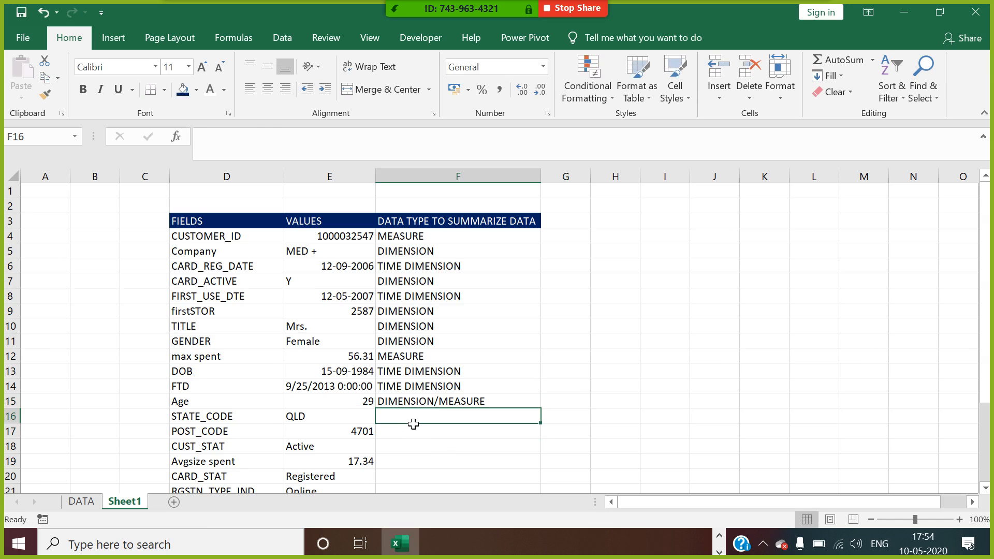
{"action": "left_click", "coordinate": [310, 404]}
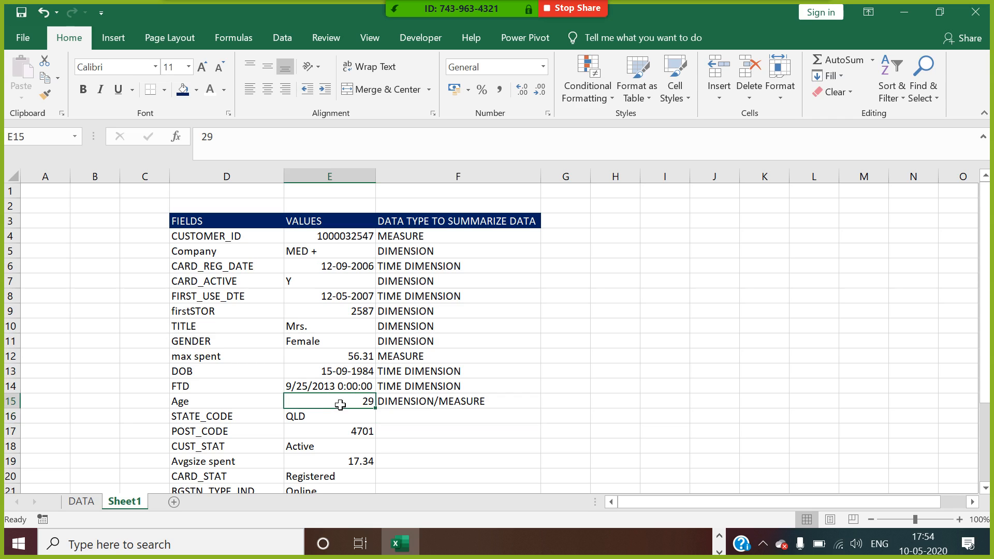
{"action": "left_click", "coordinate": [457, 407]}
Step: Classify STATE_CODE as DIMENSION in F16 and fill the same value down for POST_CODE and CUST_STAT in F17 and F18
{"action": "left_click", "coordinate": [445, 424]}
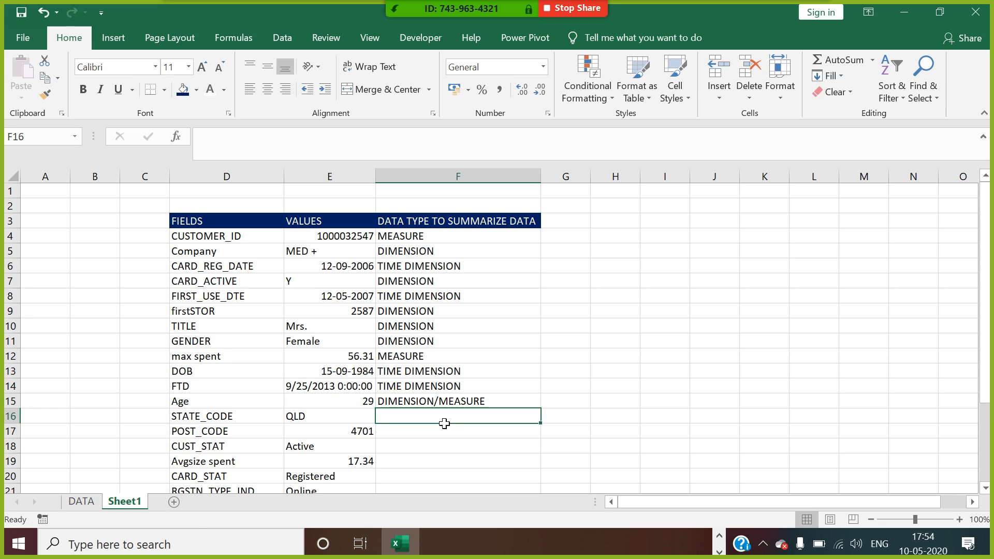
{"action": "type", "text": "DIM"}
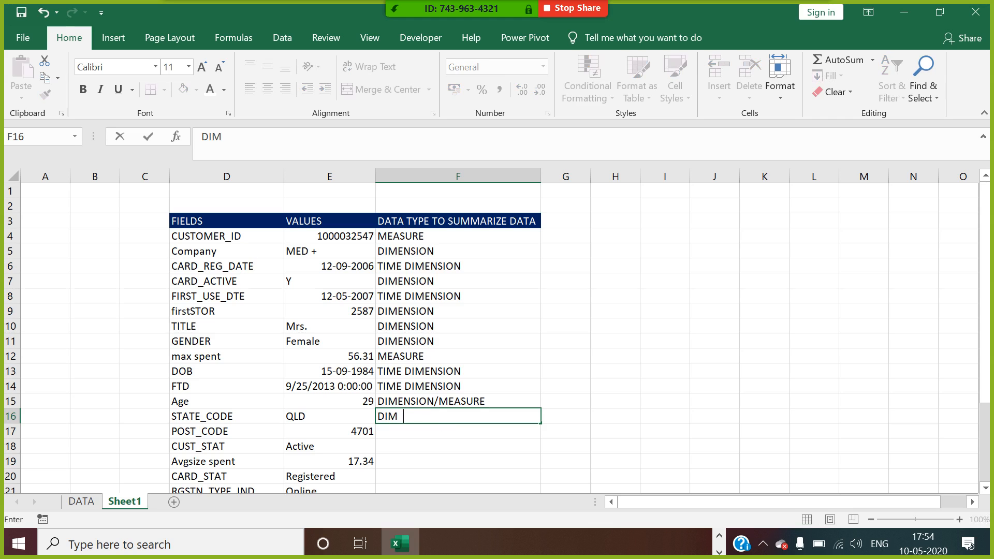
{"action": "type", "text": "ENSION"}
{"action": "key", "text": "Tab"}
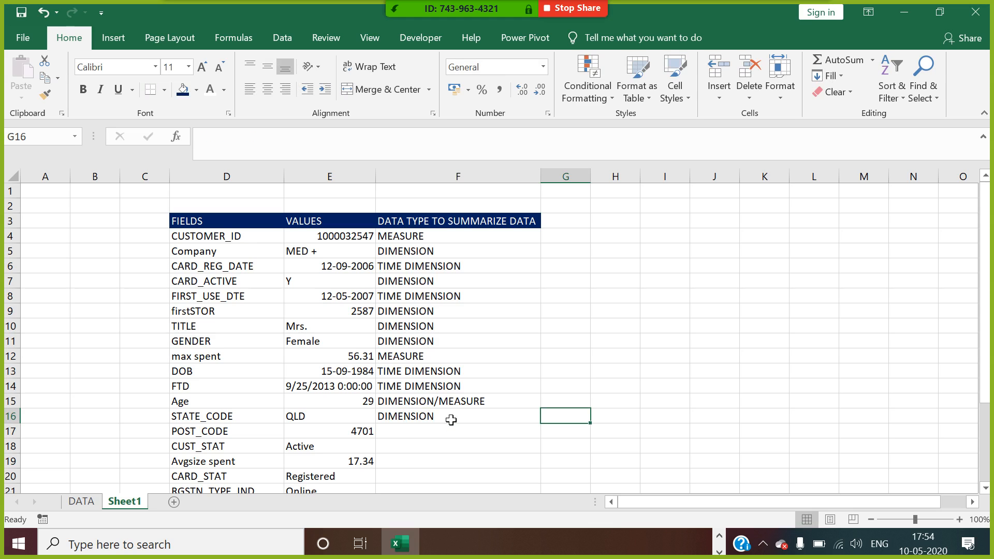
{"action": "left_click", "coordinate": [449, 433]}
{"action": "key", "text": "ctrl+d"}
{"action": "key", "text": "Return"}
{"action": "key", "text": "ctrl+d"}
{"action": "key", "text": "Return"}
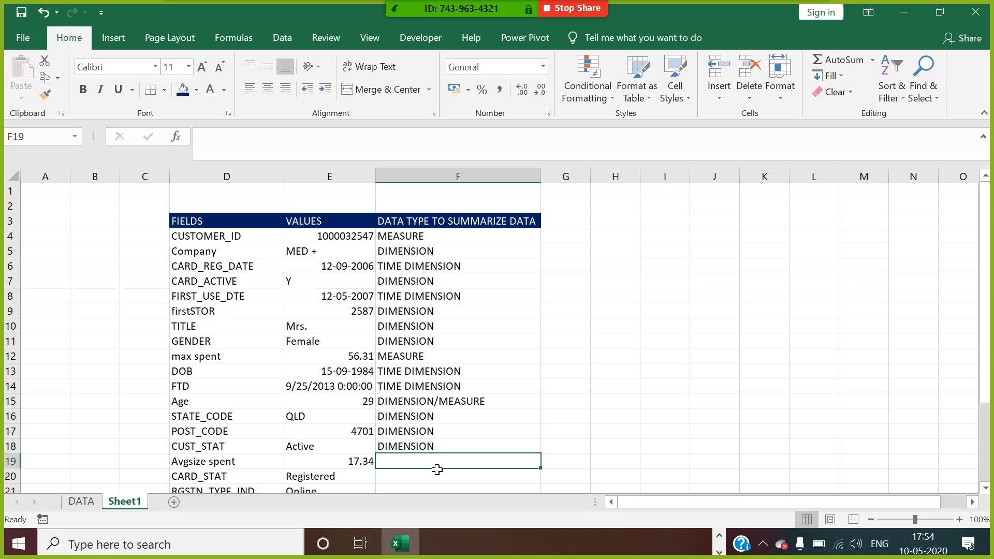
Step: Classify Avgsize spent as MEASURE in F19, and CARD_STAT and RGSTN_TYPE_IND as DIMENSION in F20 and F21
{"action": "type", "text": "MEASURE"}
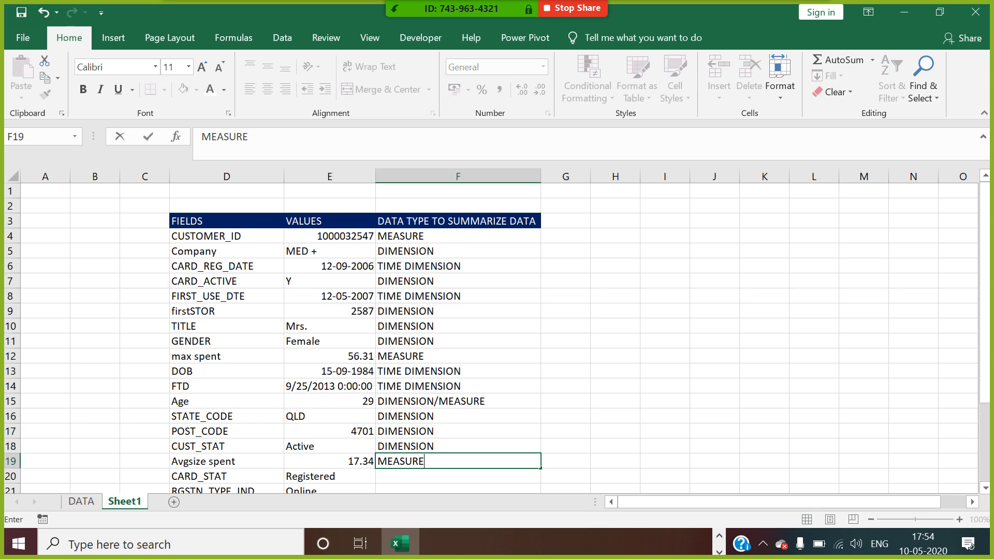
{"action": "key", "text": "Return"}
{"action": "scroll", "coordinate": [435, 484], "scroll_direction": "down", "scroll_amount": 2}
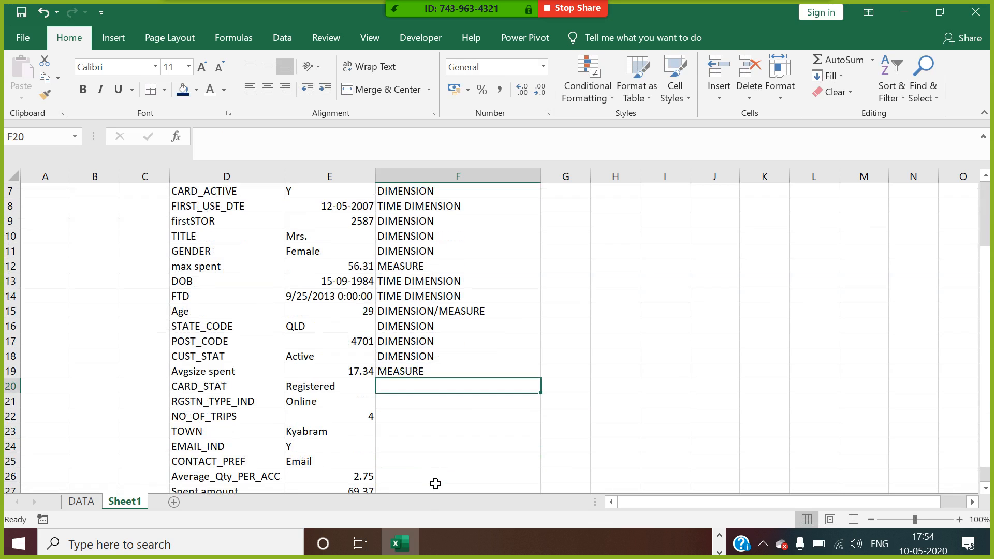
{"action": "type", "text": "D"}
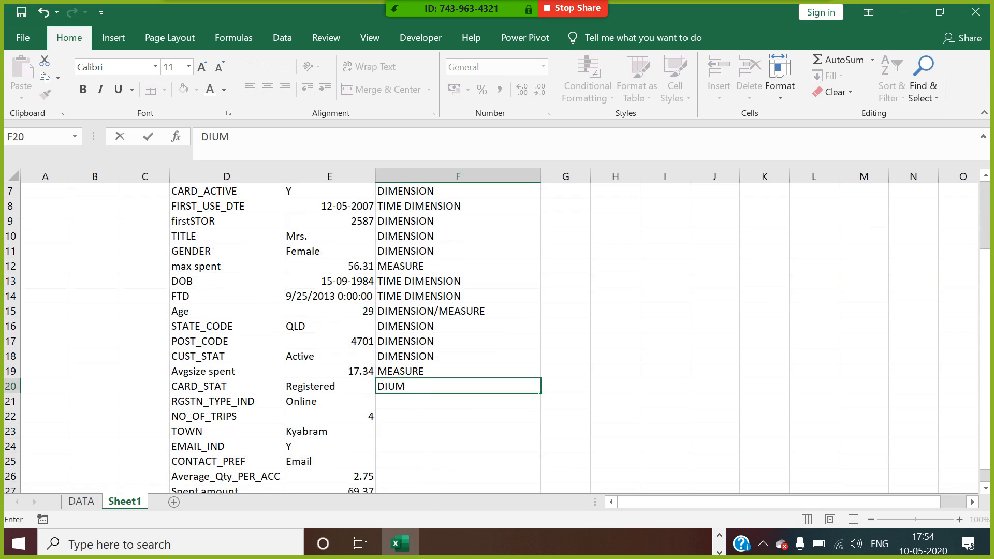
{"action": "type", "text": "IMENSION"}
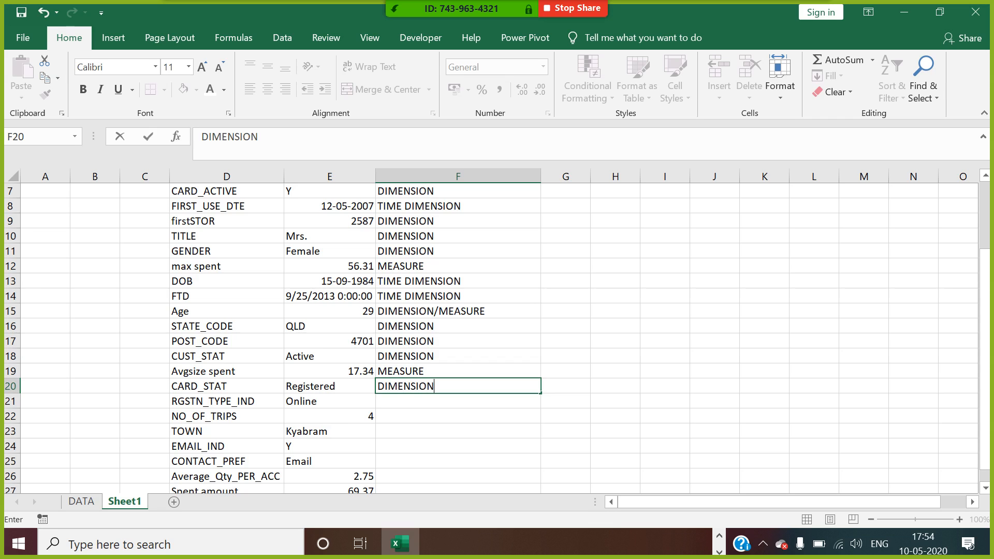
{"action": "key", "text": "Return"}
{"action": "type", "text": "DIMENSION"}
{"action": "left_click", "coordinate": [409, 420]}
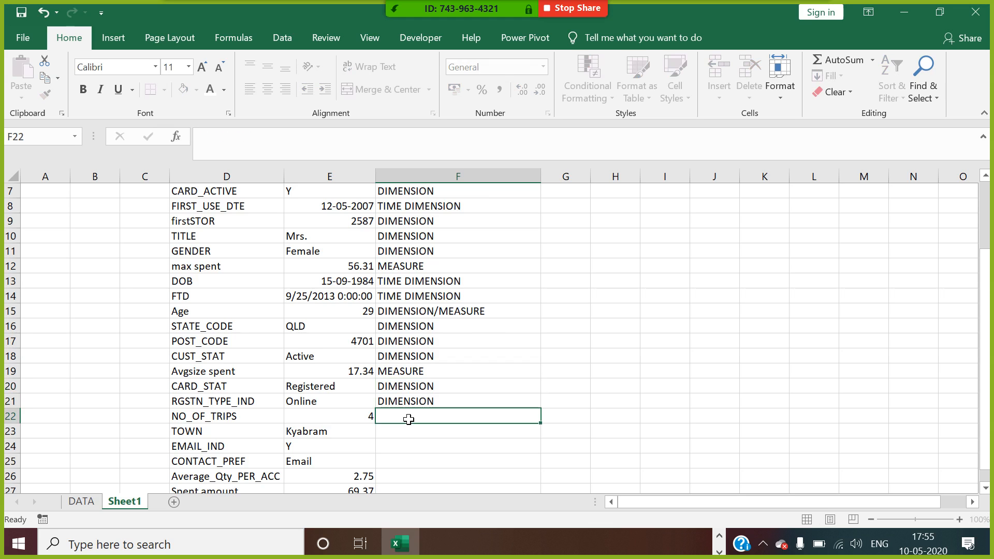
Step: Classify NO_OF_TRIPS as MEASURE in F22, and TOWN, EMAIL_IND and CONTACT_PREF as DIMENSION in F23 to F25
{"action": "type", "text": "MEASURE"}
{"action": "key", "text": "Return"}
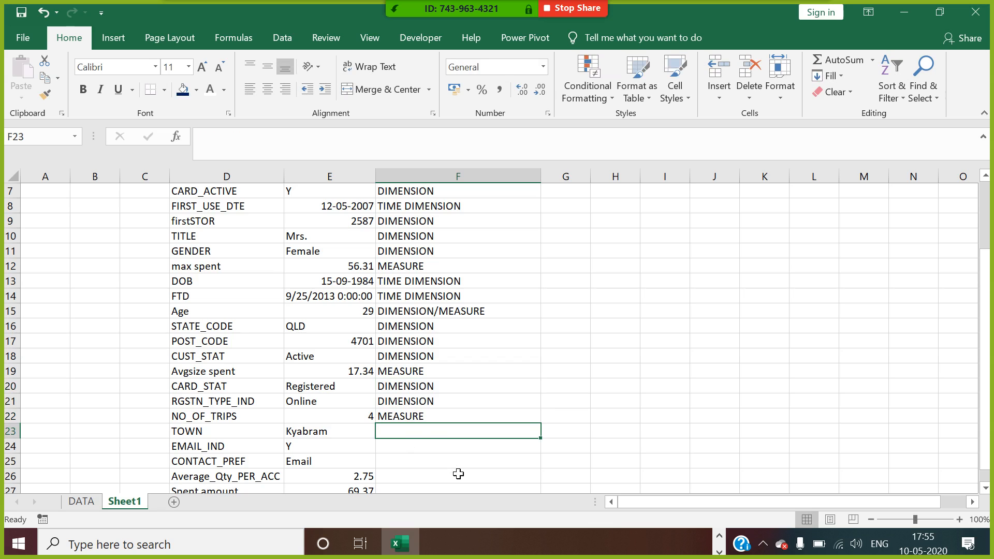
{"action": "type", "text": "DIMENSION"}
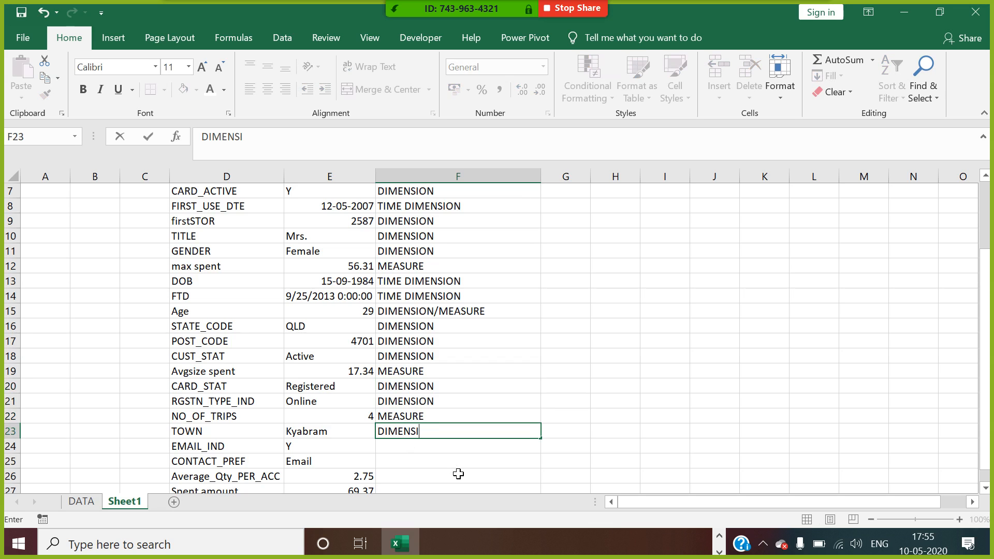
{"action": "key", "text": "Return"}
{"action": "type", "text": "DIMENSION"}
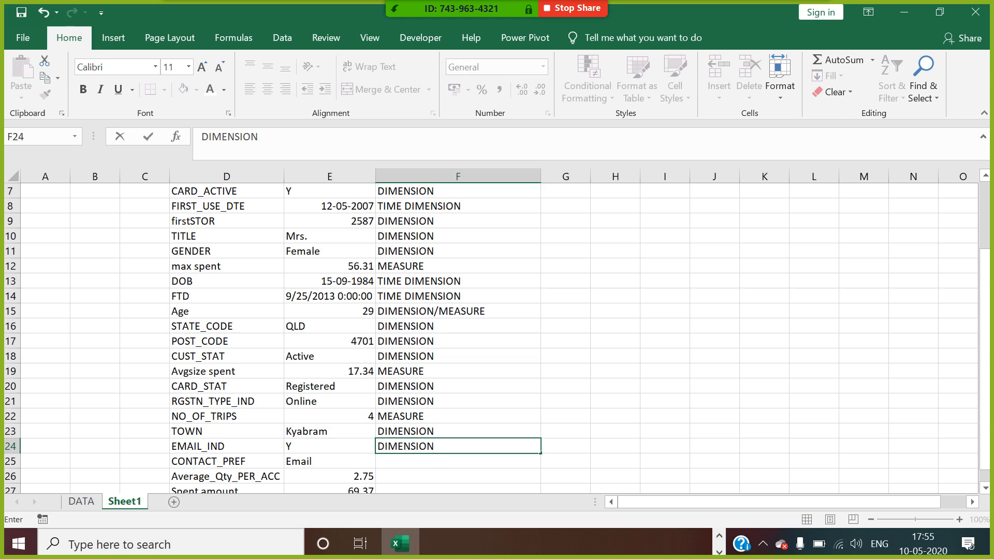
{"action": "left_click", "coordinate": [425, 465]}
{"action": "type", "text": "DIMENSION"}
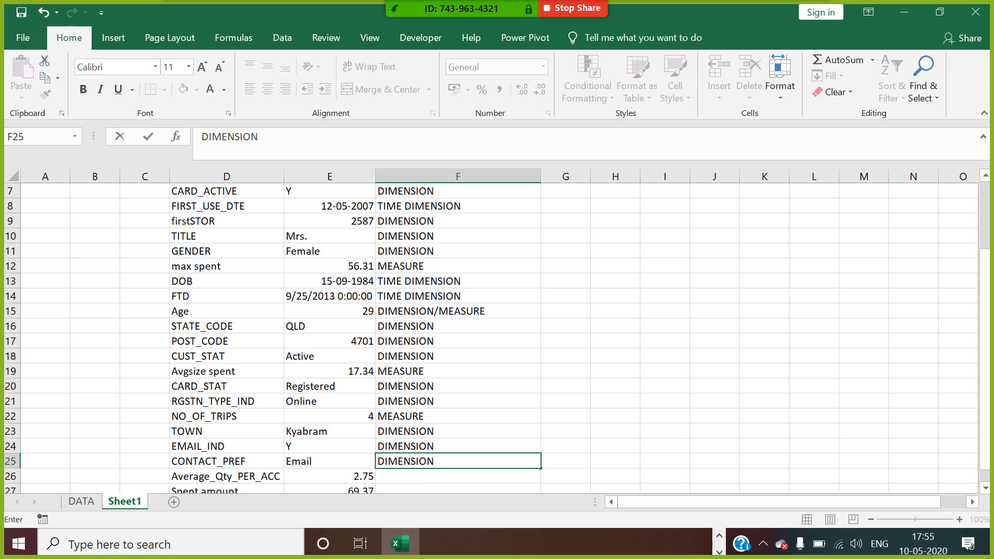
{"action": "left_click", "coordinate": [429, 479]}
Step: Classify Average_Qty_PER_ACC as MEASURE in F26
{"action": "scroll", "coordinate": [428, 476], "scroll_direction": "down", "scroll_amount": 3}
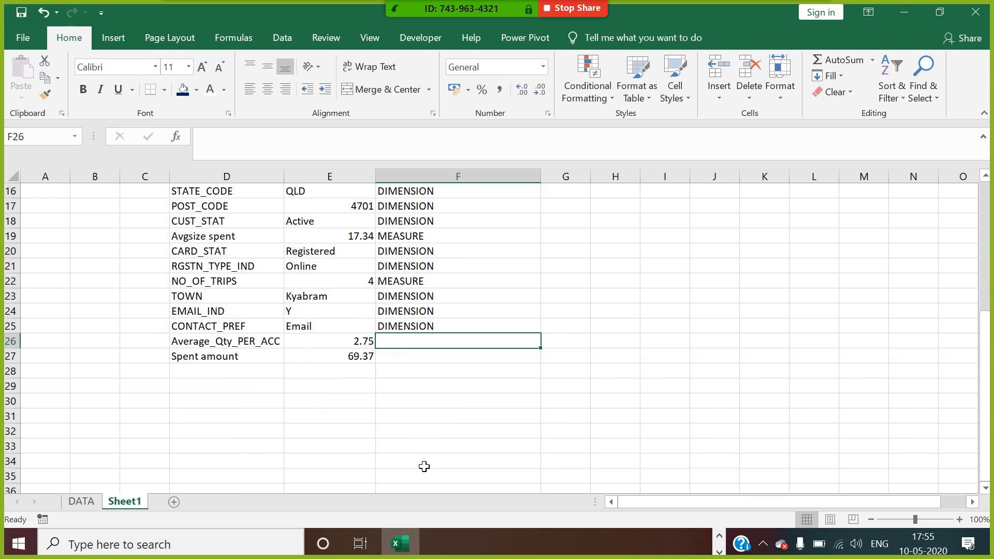
{"action": "type", "text": "MEASURE"}
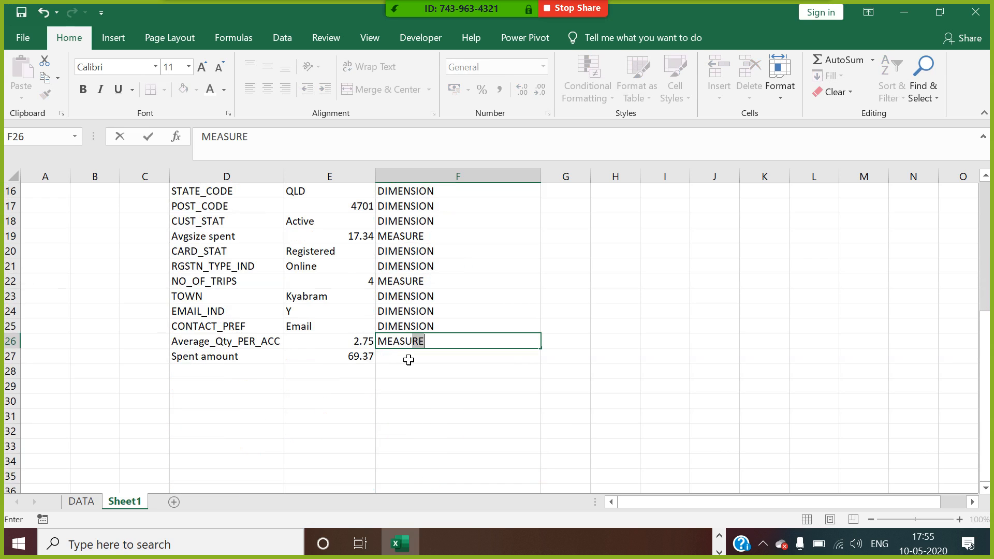
{"action": "left_click", "coordinate": [409, 366]}
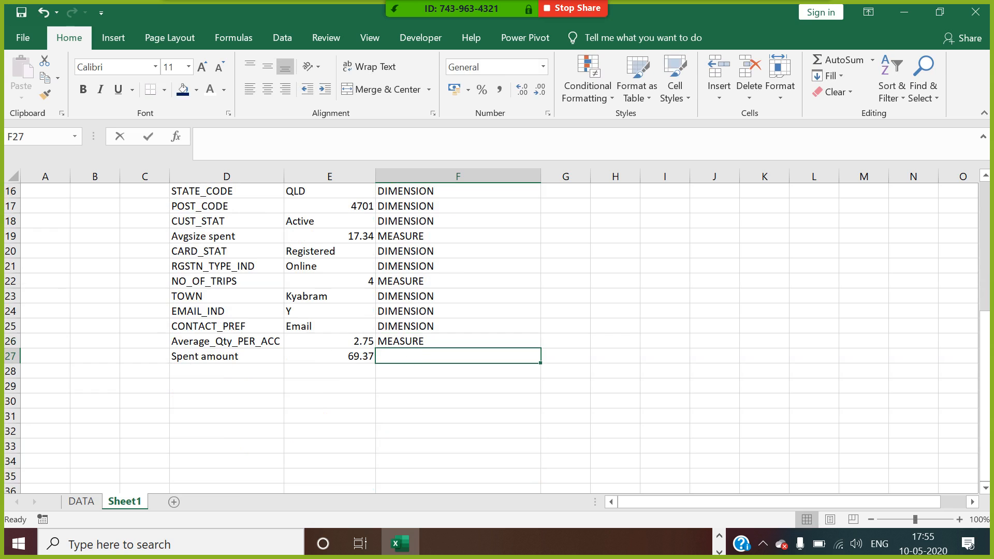
Step: Classify Spent amount as MEASURE in F27 and add the column header SELECT in G3
{"action": "type", "text": "MEASURE"}
{"action": "left_click", "coordinate": [633, 390]}
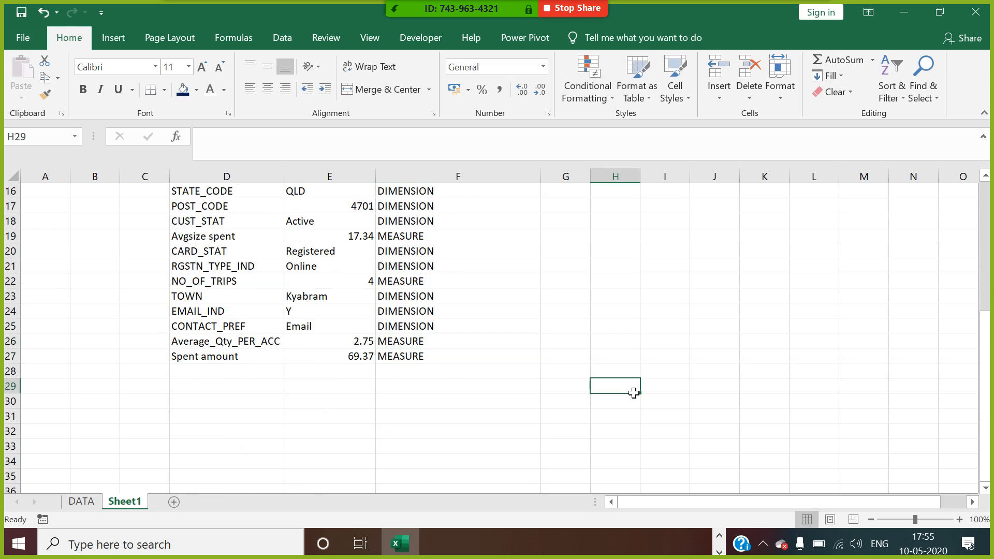
{"action": "scroll", "coordinate": [634, 393], "scroll_direction": "up", "scroll_amount": 5}
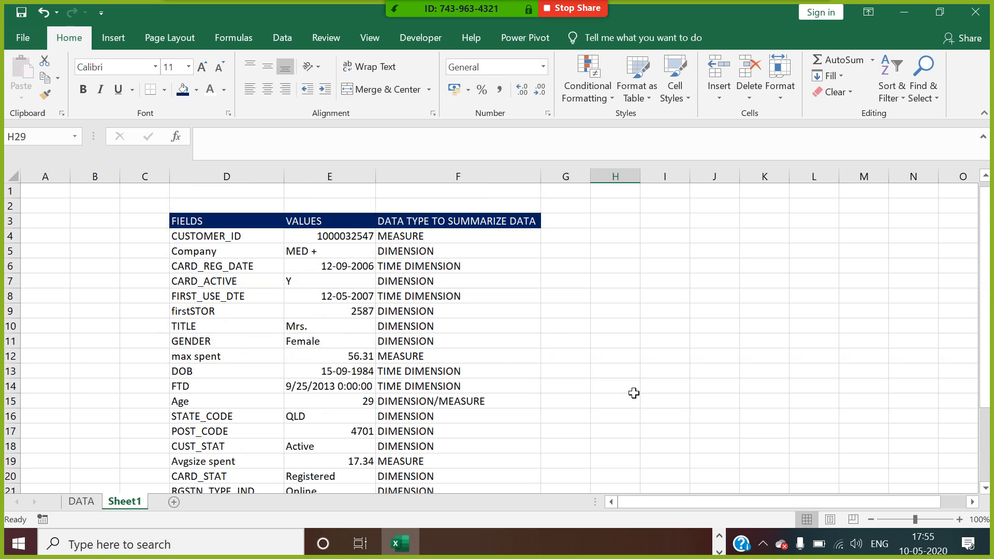
{"action": "left_click", "coordinate": [579, 225]}
{"action": "type", "text": "SELECT"}
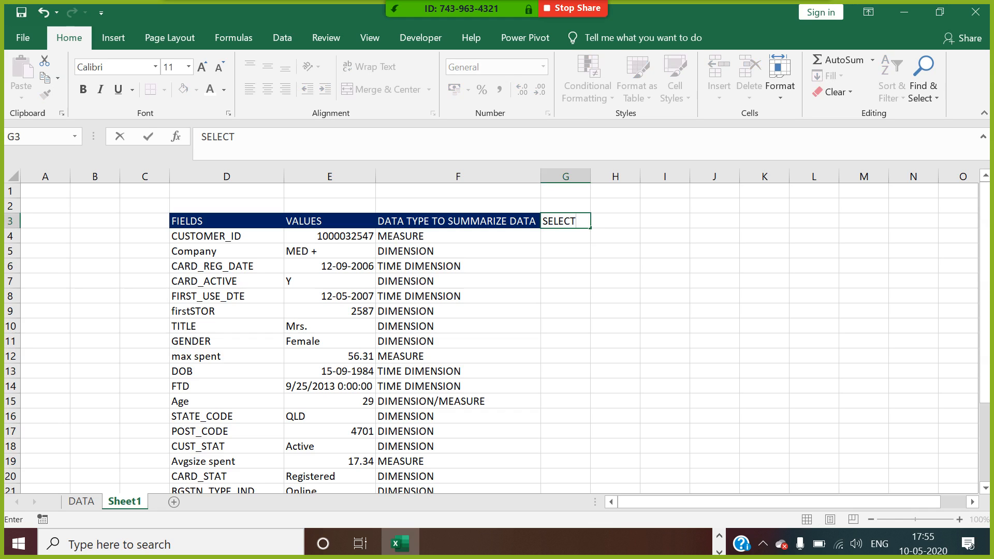
{"action": "left_click", "coordinate": [616, 311]}
Step: Mark CUSTOMER_ID and Company as selected with YES in G4 and G5
{"action": "left_click", "coordinate": [574, 241]}
{"action": "type", "text": "YES"}
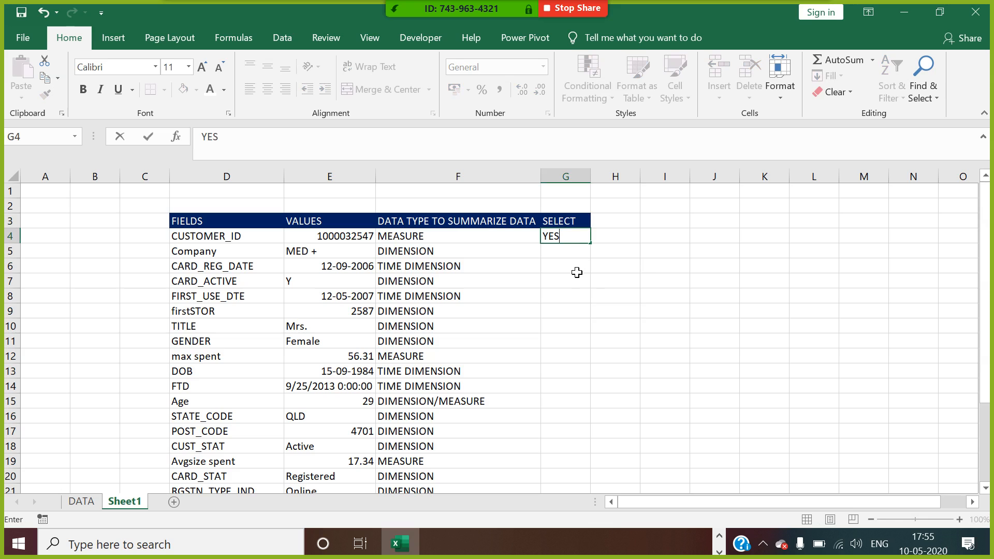
{"action": "left_click", "coordinate": [577, 273]}
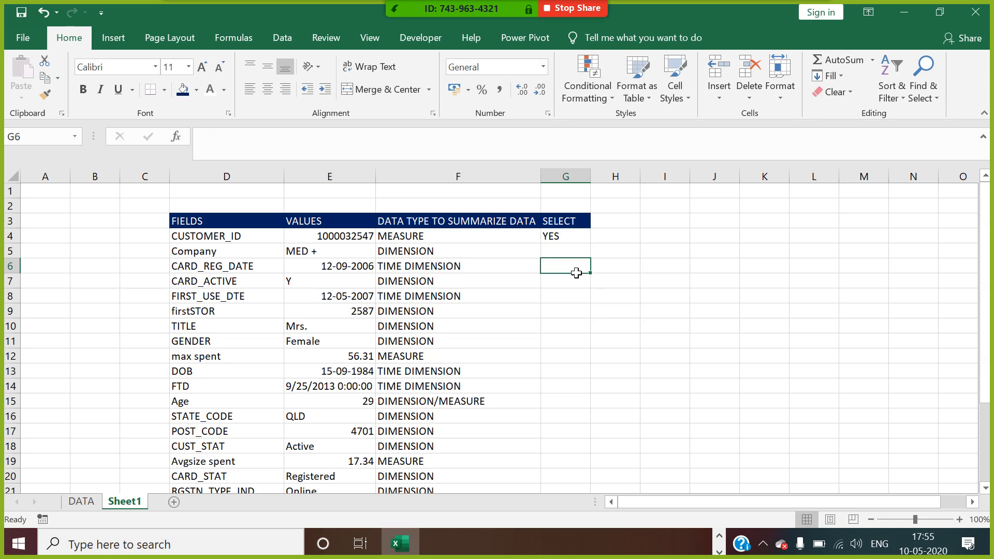
{"action": "left_click", "coordinate": [570, 258]}
{"action": "type", "text": "YES"}
{"action": "left_click", "coordinate": [580, 298]}
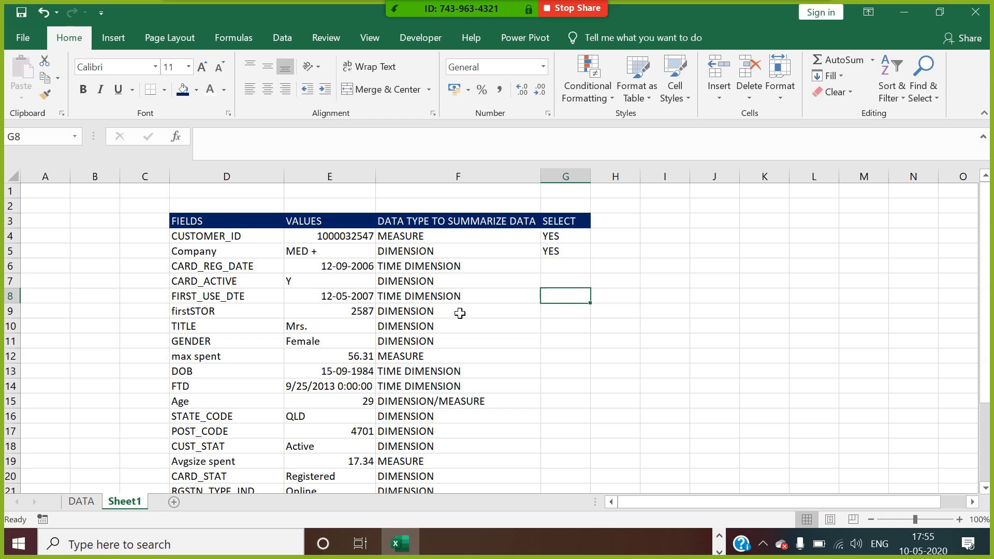
Step: Mark GENDER as selected with YES in G11
{"action": "left_click_drag", "start_coordinate": [362, 266], "coordinate": [399, 267]}
{"action": "left_click", "coordinate": [405, 299]}
{"action": "left_click", "coordinate": [374, 326]}
{"action": "left_click", "coordinate": [462, 347]}
{"action": "left_click", "coordinate": [577, 342]}
{"action": "type", "text": "YES"}
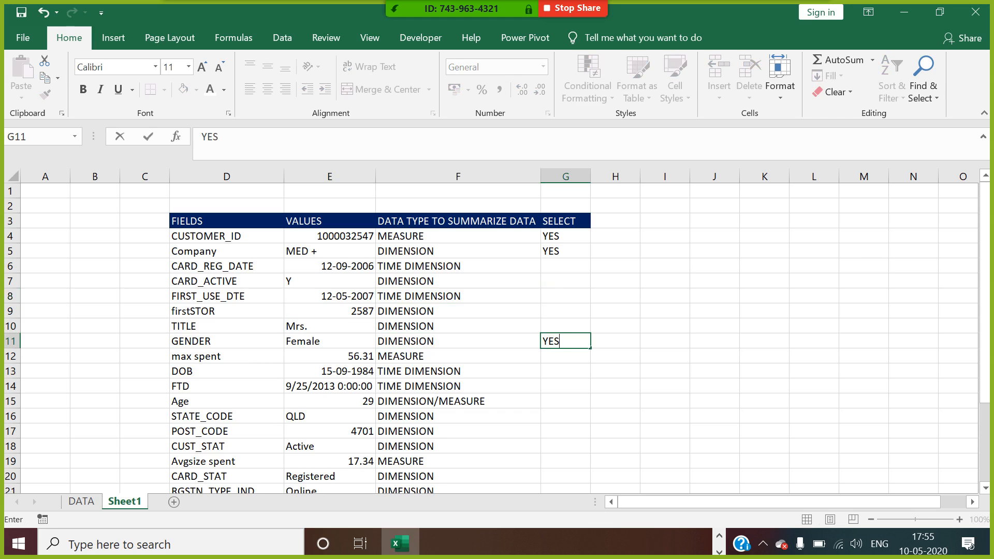
{"action": "left_click", "coordinate": [566, 388]}
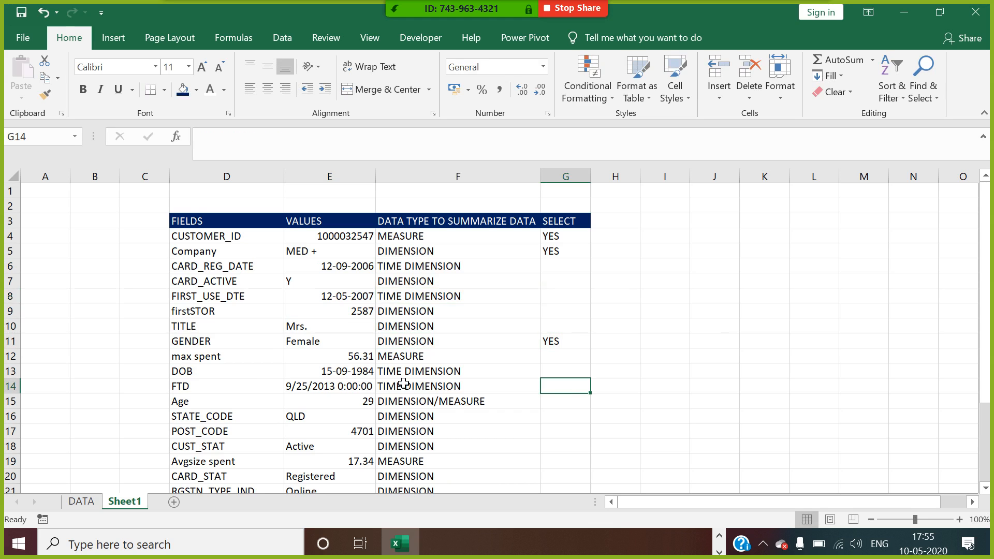
Step: Mark Age and STATE_CODE as selected with YES in G15 and G16
{"action": "left_click", "coordinate": [555, 408]}
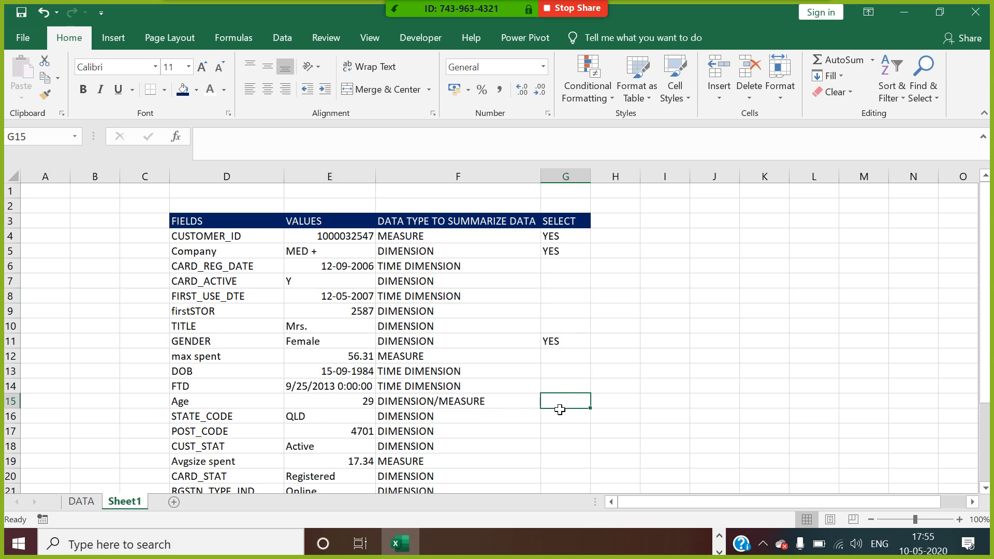
{"action": "type", "text": "YES"}
{"action": "left_click", "coordinate": [554, 418]}
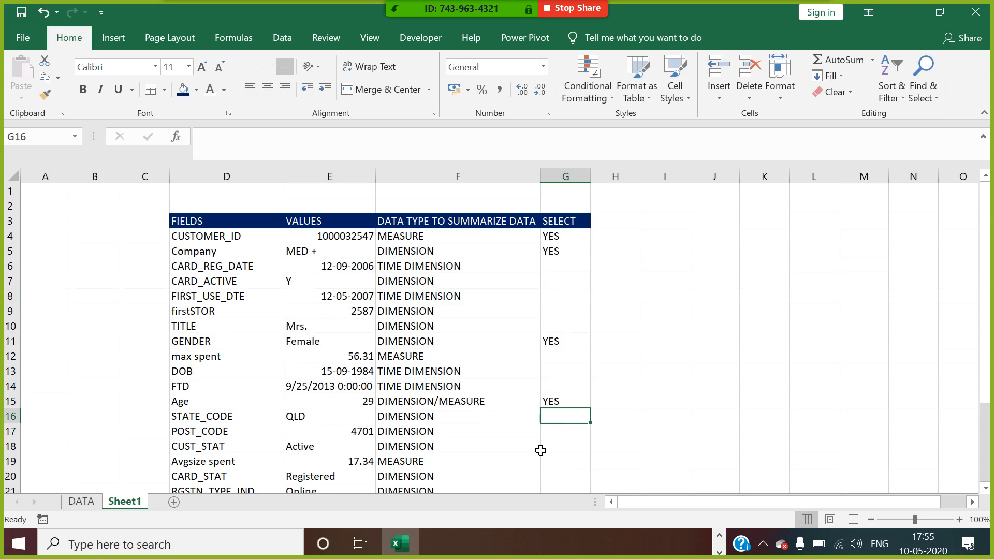
{"action": "scroll", "coordinate": [539, 448], "scroll_direction": "down", "scroll_amount": 2}
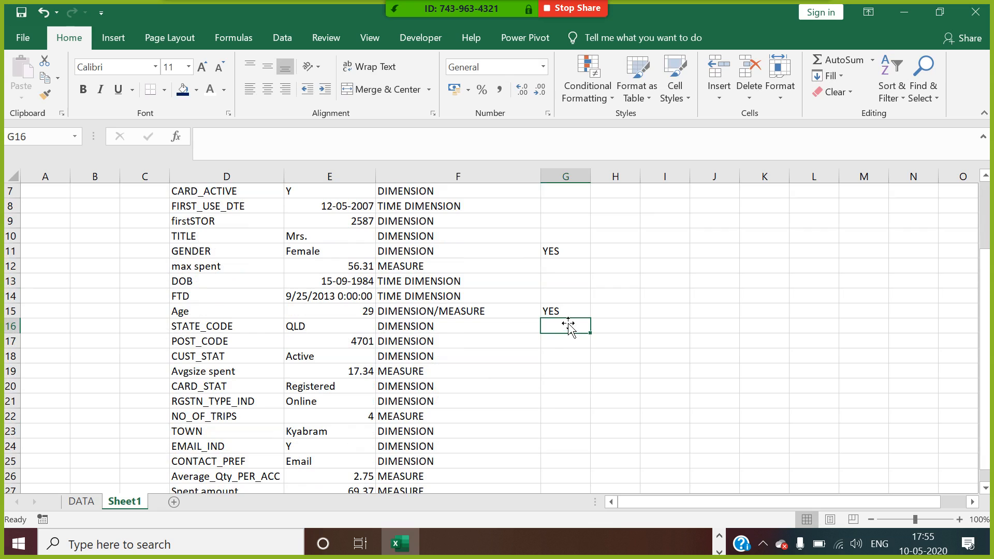
{"action": "type", "text": "YES"}
{"action": "left_click", "coordinate": [578, 371]}
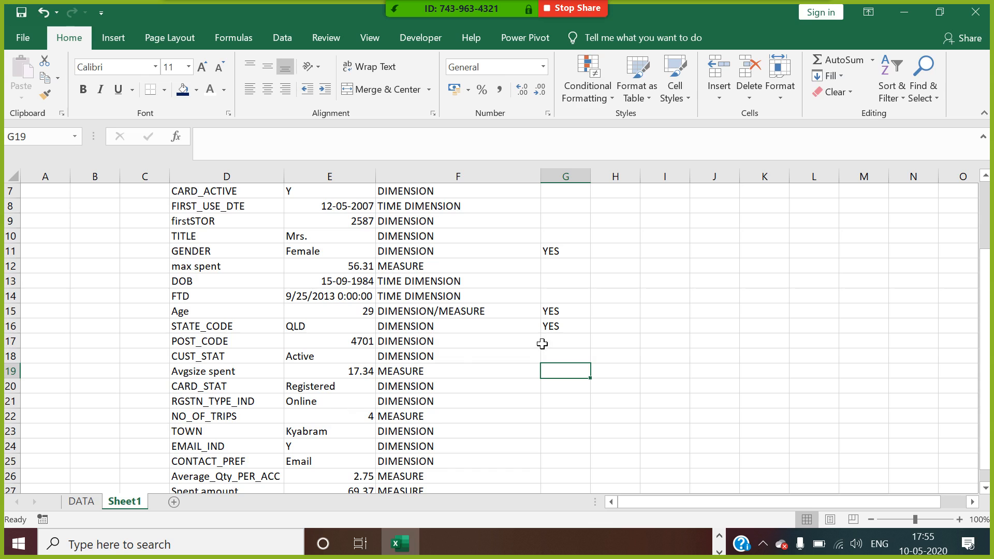
Step: Mark NO_OF_TRIPS as selected with YES in G22
{"action": "scroll", "coordinate": [347, 357], "scroll_direction": "down", "scroll_amount": 2}
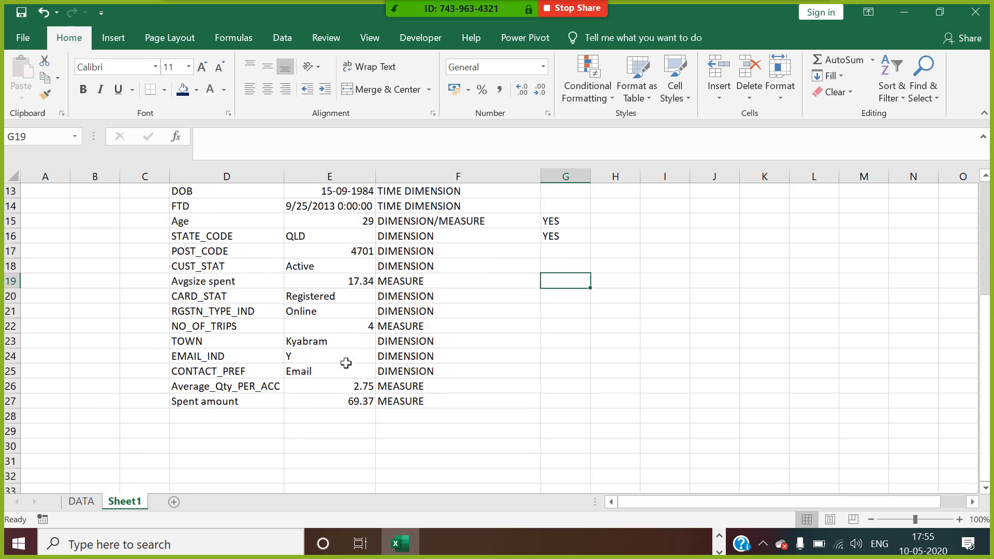
{"action": "left_click", "coordinate": [350, 329]}
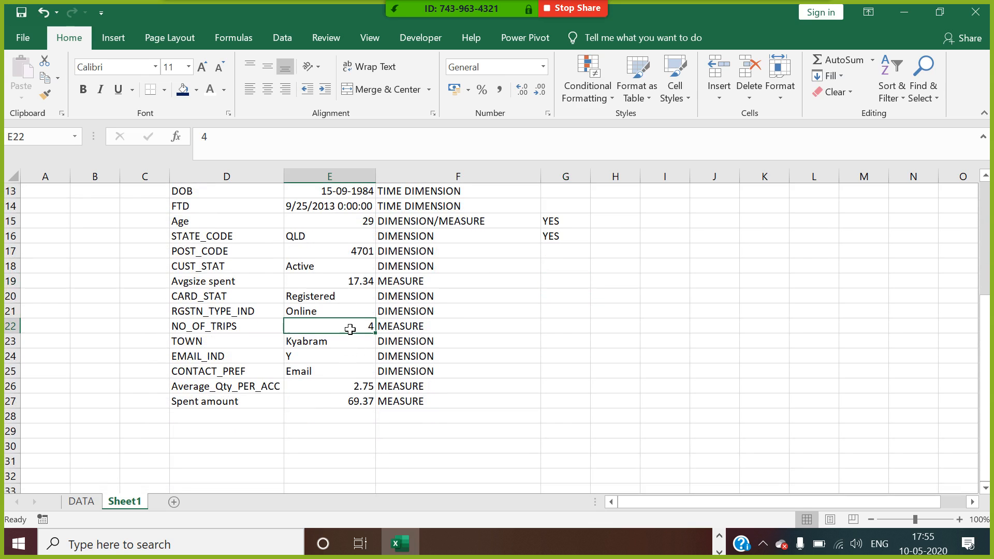
{"action": "left_click", "coordinate": [457, 334]}
{"action": "left_click", "coordinate": [572, 333]}
{"action": "type", "text": "YES"}
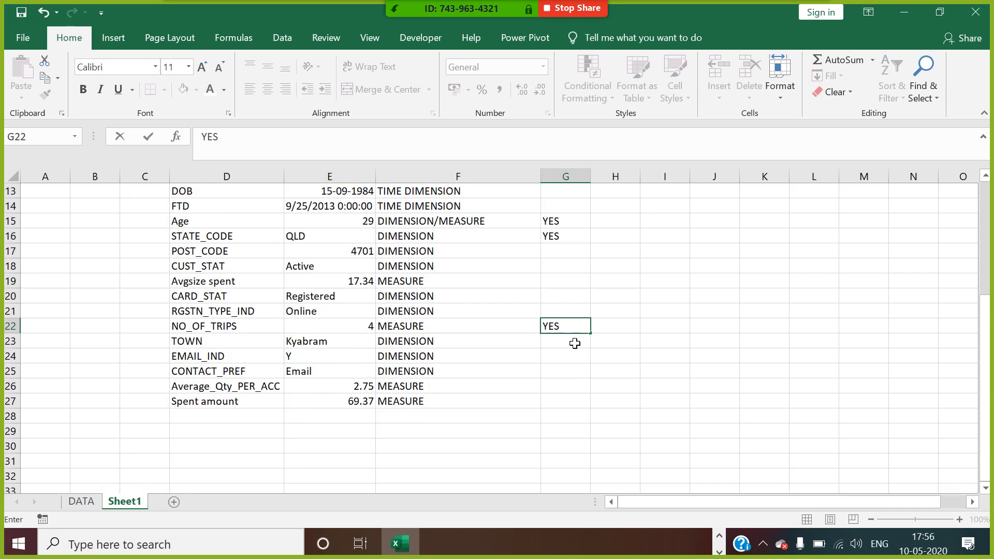
{"action": "left_click", "coordinate": [572, 371]}
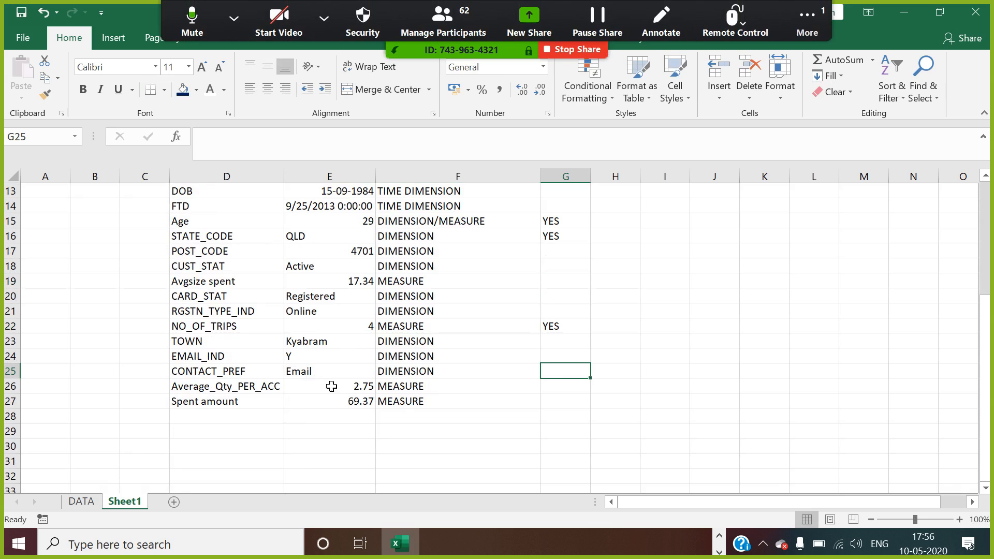
Step: Mark Spent amount as selected with YES in G27
{"action": "left_click", "coordinate": [344, 405]}
{"action": "left_click", "coordinate": [365, 391]}
{"action": "left_click", "coordinate": [372, 405]}
{"action": "left_click", "coordinate": [421, 406]}
{"action": "left_click", "coordinate": [565, 403]}
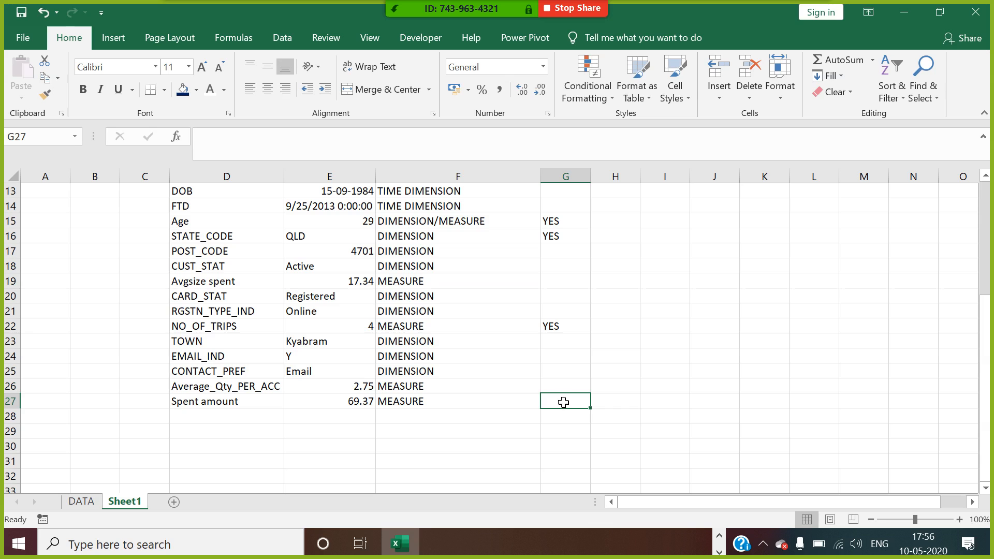
{"action": "type", "text": "YES"}
{"action": "left_click", "coordinate": [655, 404]}
{"action": "scroll", "coordinate": [655, 404], "scroll_direction": "up", "scroll_amount": 4}
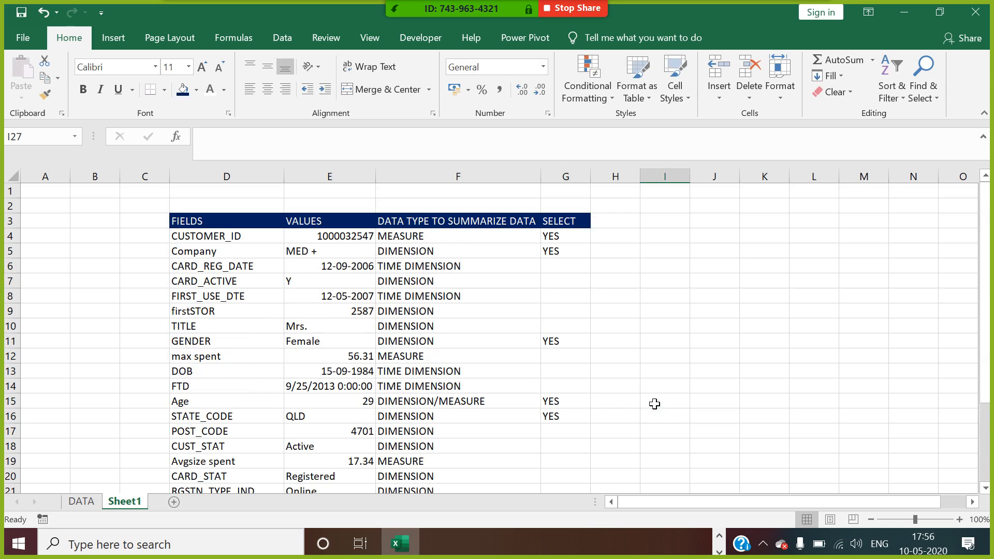
{"action": "scroll", "coordinate": [588, 335], "scroll_direction": "down", "scroll_amount": 1}
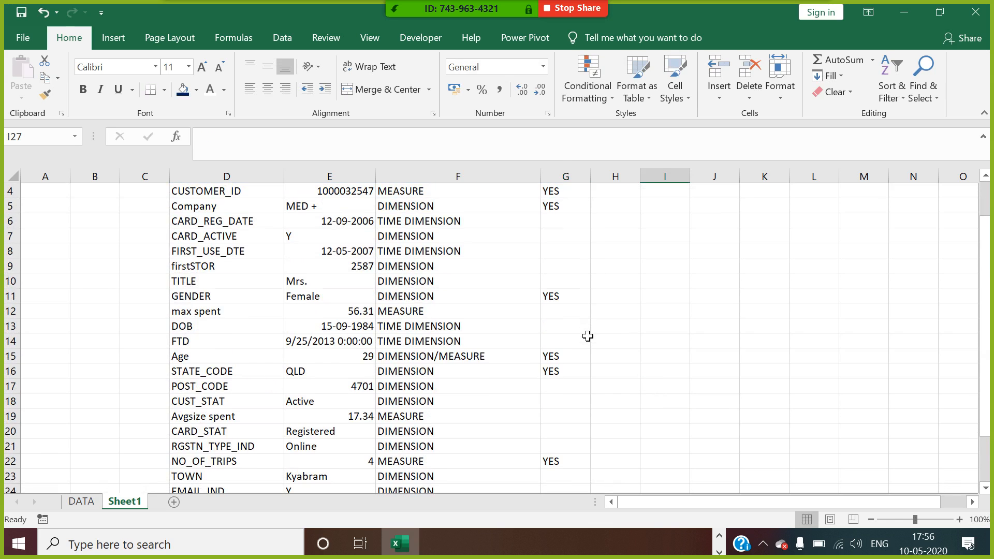
{"action": "scroll", "coordinate": [588, 336], "scroll_direction": "up", "scroll_amount": 1}
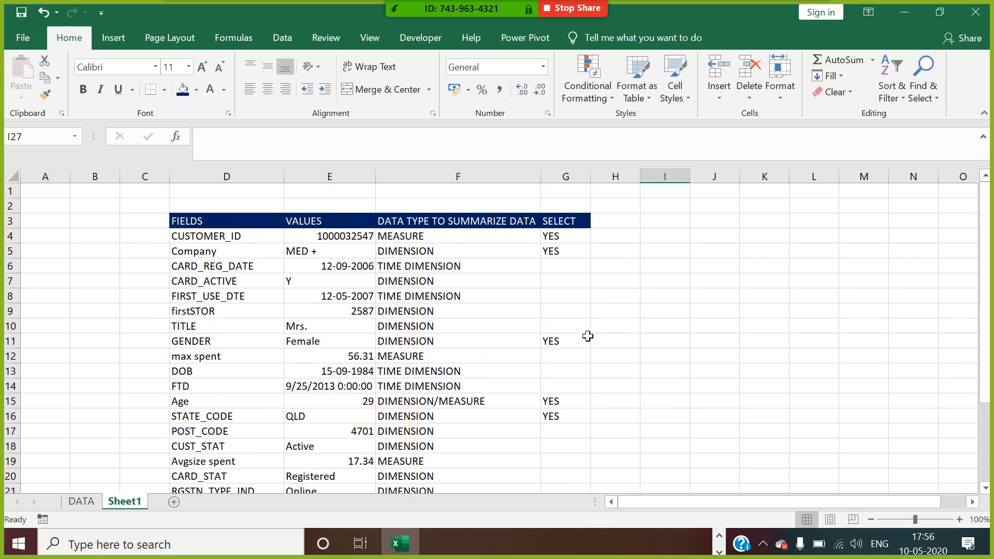
{"action": "left_click", "coordinate": [572, 401]}
{"action": "scroll", "coordinate": [577, 322], "scroll_direction": "down", "scroll_amount": 3}
{"action": "scroll", "coordinate": [597, 319], "scroll_direction": "up", "scroll_amount": 3}
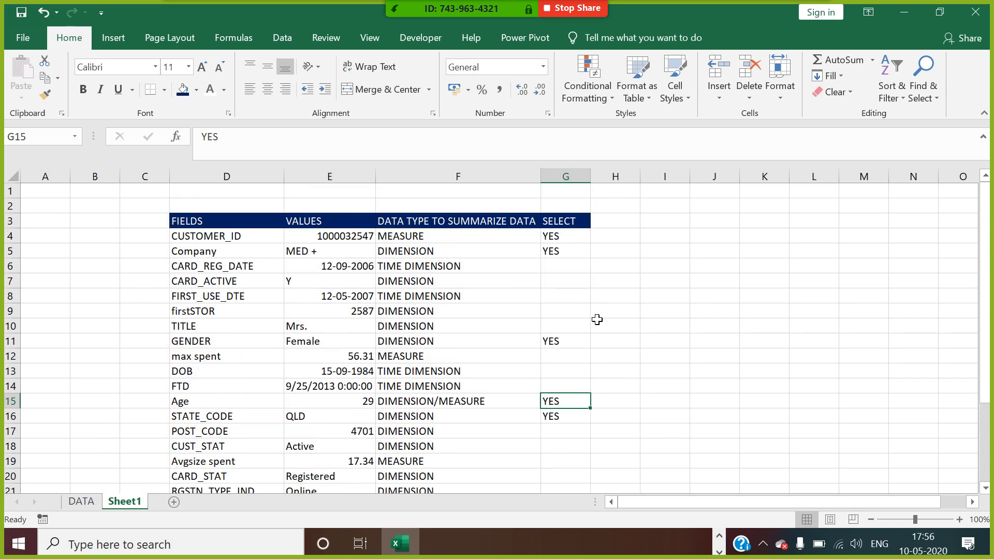
Step: Filter the SELECT column to YES to review the chosen field names, and remove the filter again
{"action": "left_click", "coordinate": [578, 228]}
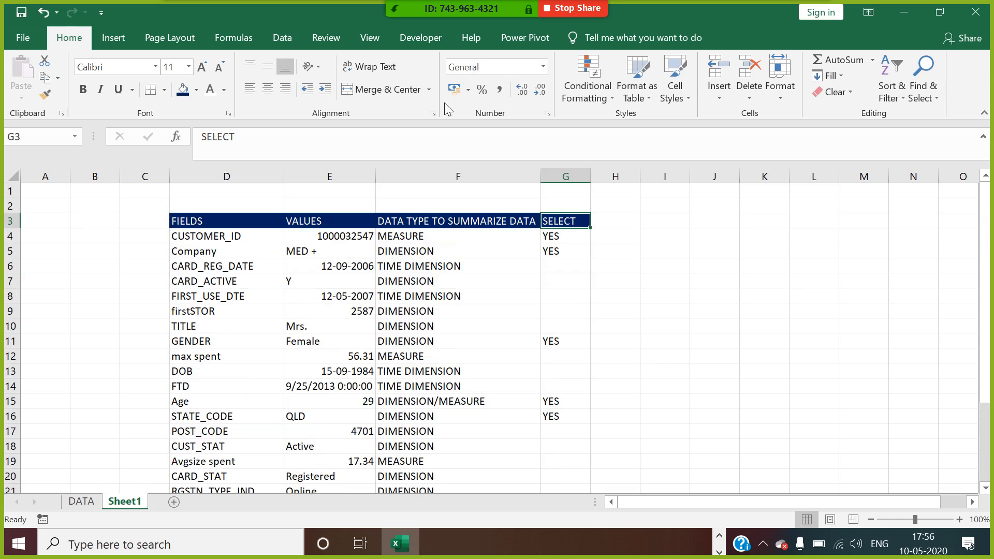
{"action": "left_click", "coordinate": [282, 37]}
{"action": "left_click", "coordinate": [477, 77]}
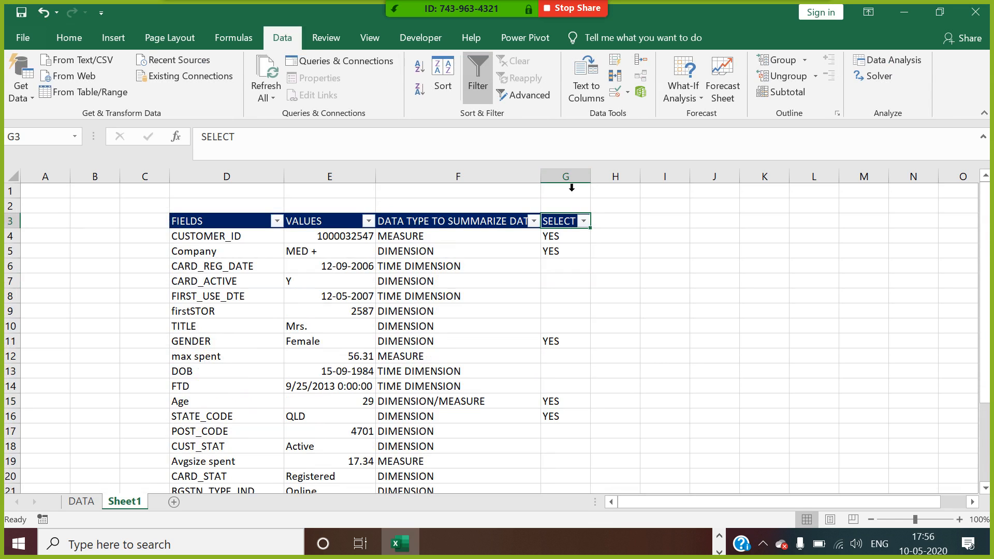
{"action": "left_click", "coordinate": [583, 221]}
{"action": "left_click", "coordinate": [412, 389]}
{"action": "left_click", "coordinate": [474, 501]}
{"action": "left_click_drag", "start_coordinate": [231, 237], "coordinate": [273, 332]}
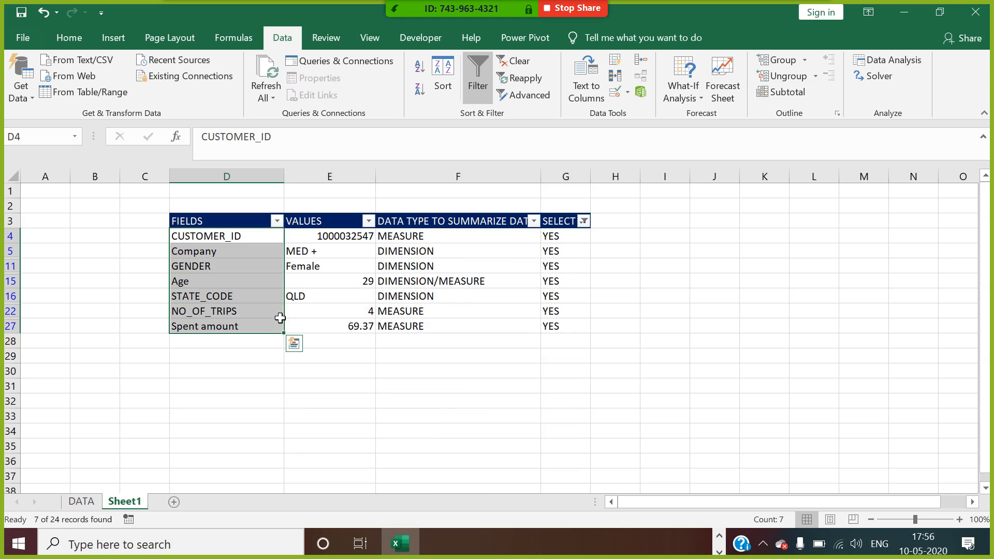
{"action": "left_click", "coordinate": [477, 78]}
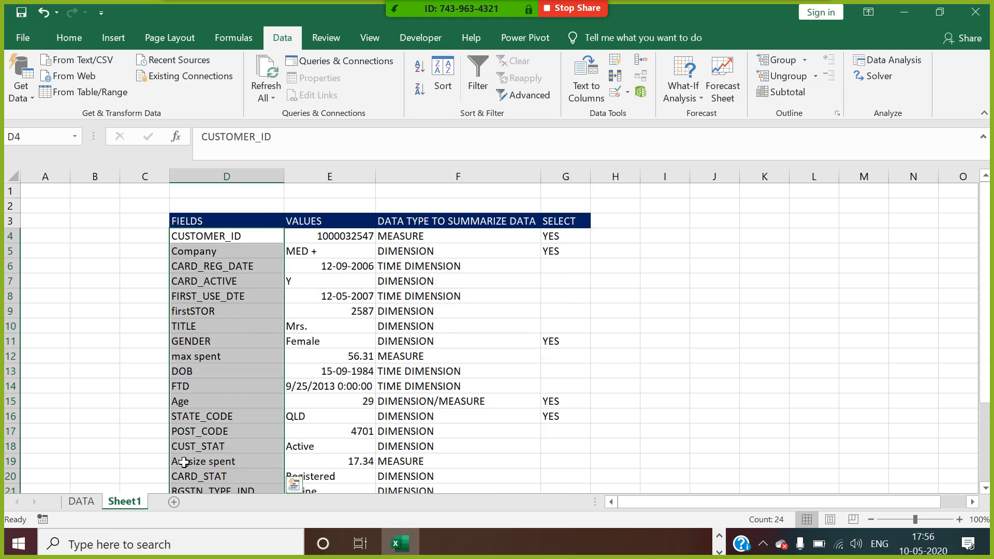
Step: Rename the Sheet1 worksheet as SUMMARY VARIABLES
{"action": "right_click", "coordinate": [150, 495]}
{"action": "left_click", "coordinate": [182, 360]}
{"action": "type", "text": "SUMMARY VARIABLES"}
{"action": "key", "text": "Return"}
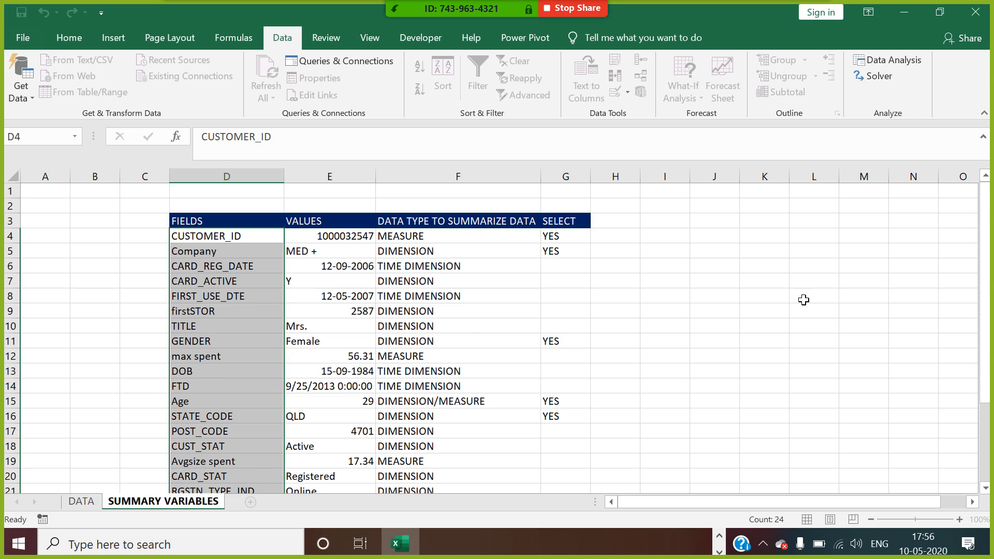
{"action": "left_click", "coordinate": [804, 299]}
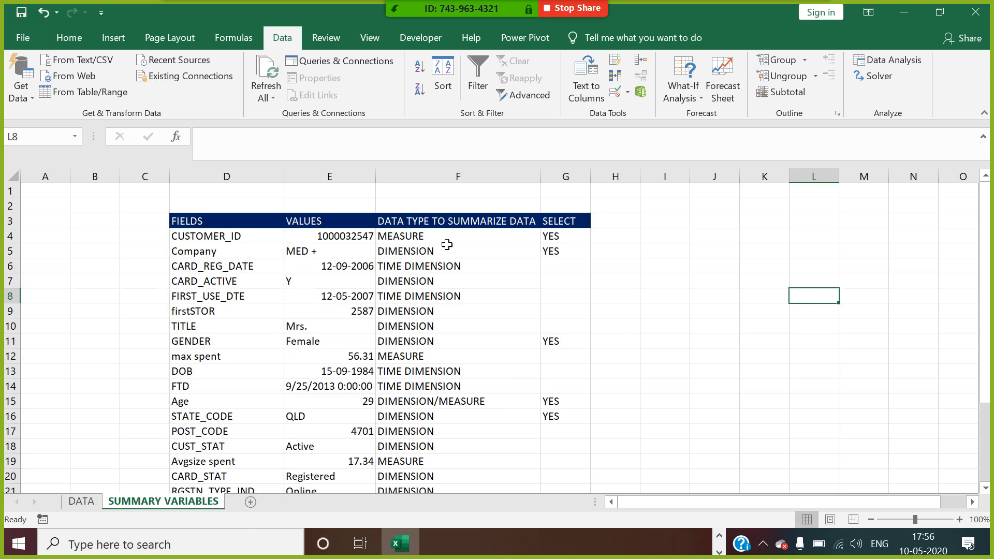
Step: Copy the CUSTOMER_ID, Company, GENDER, Age, STATE_CODE, NO_OF_TRIPS and Spent amount columns from the DATA sheet into a new worksheet starting at A1
{"action": "left_click", "coordinate": [82, 502]}
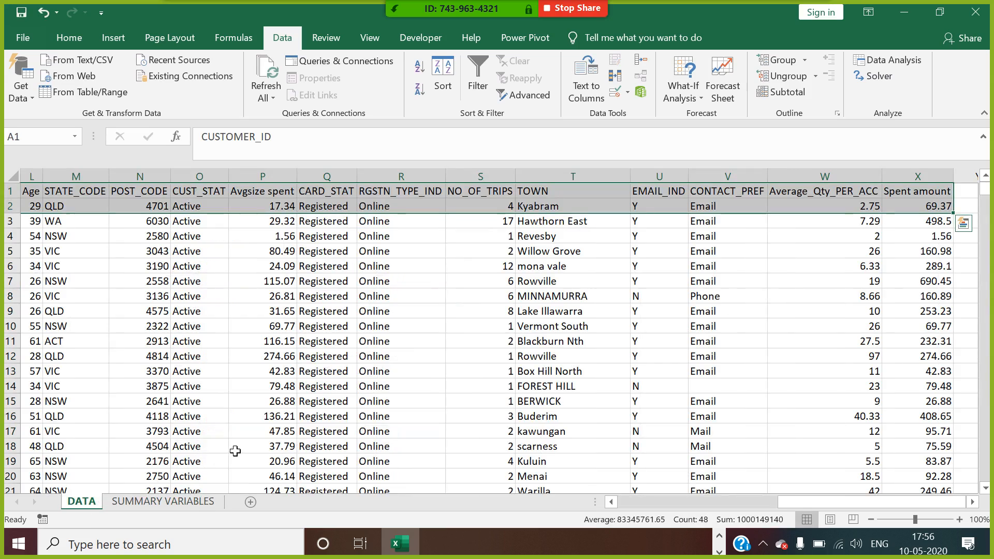
{"action": "left_click_drag", "start_coordinate": [795, 499], "coordinate": [632, 502]}
{"action": "left_click", "coordinate": [92, 373]}
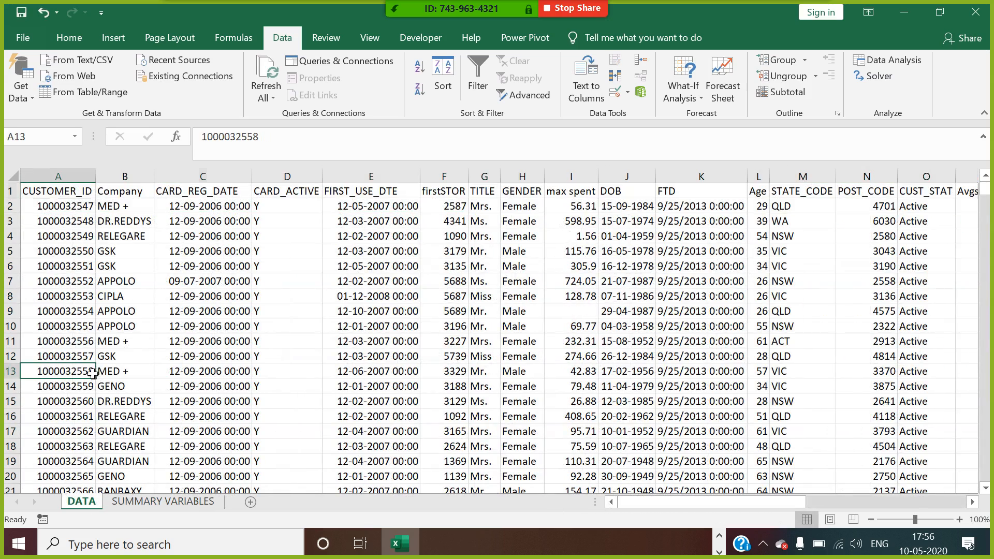
{"action": "left_click", "coordinate": [70, 178]}
{"action": "left_click", "coordinate": [140, 180], "text": "ctrl"}
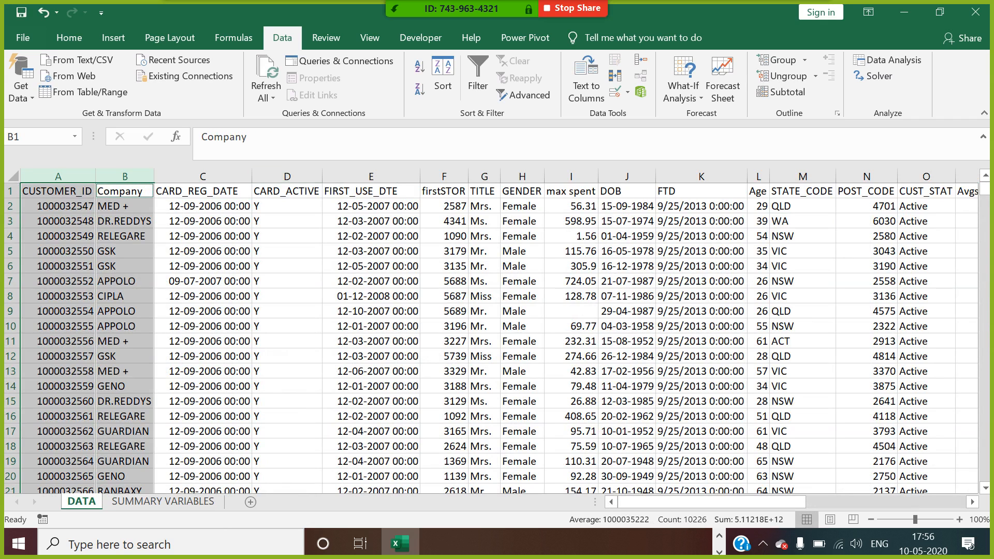
{"action": "left_click", "coordinate": [536, 179], "text": "ctrl"}
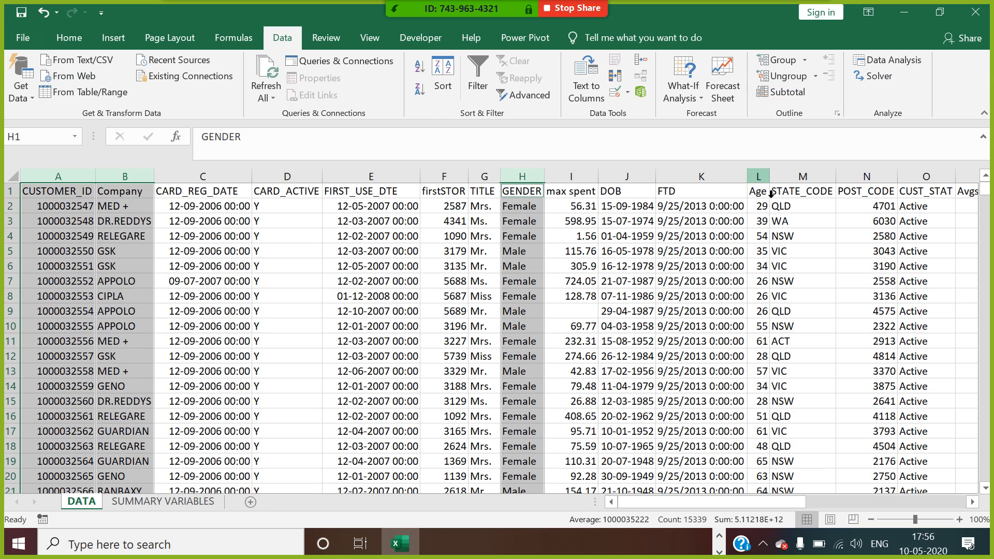
{"action": "left_click", "coordinate": [761, 178], "text": "ctrl"}
{"action": "left_click", "coordinate": [800, 177], "text": "ctrl"}
{"action": "left_click_drag", "start_coordinate": [760, 503], "coordinate": [951, 498]}
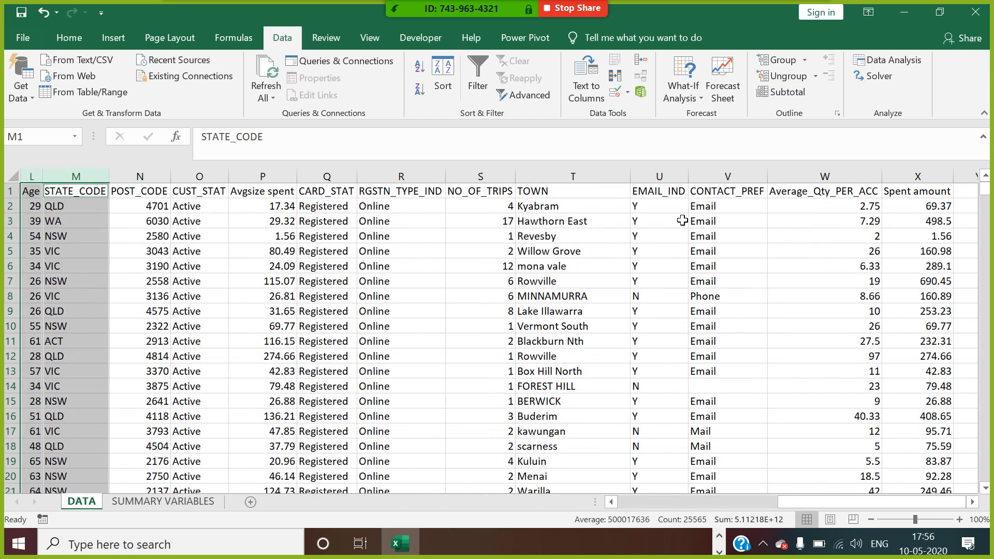
{"action": "left_click", "coordinate": [505, 190], "text": "ctrl"}
{"action": "left_click", "coordinate": [927, 190], "text": "ctrl"}
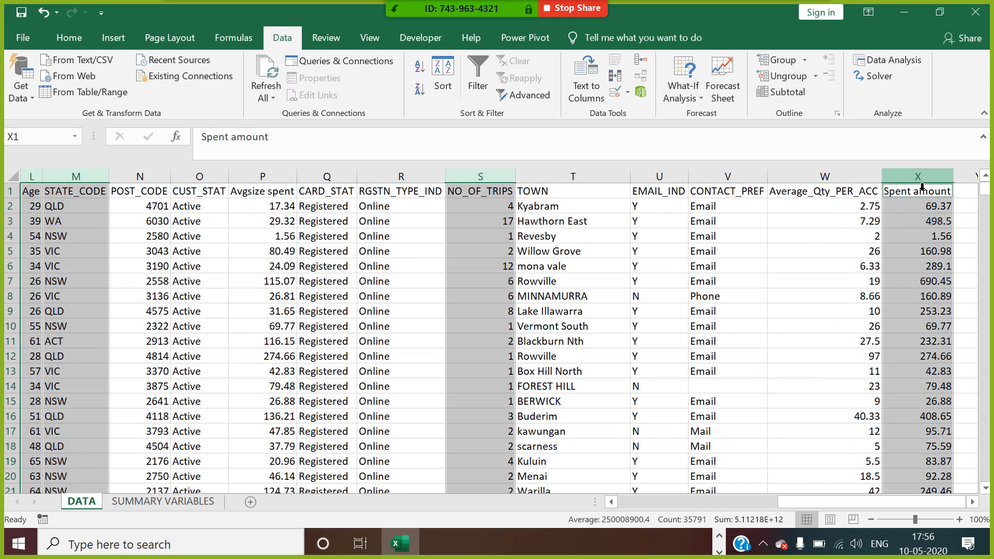
{"action": "key", "text": "ctrl+c"}
{"action": "left_click", "coordinate": [251, 501]}
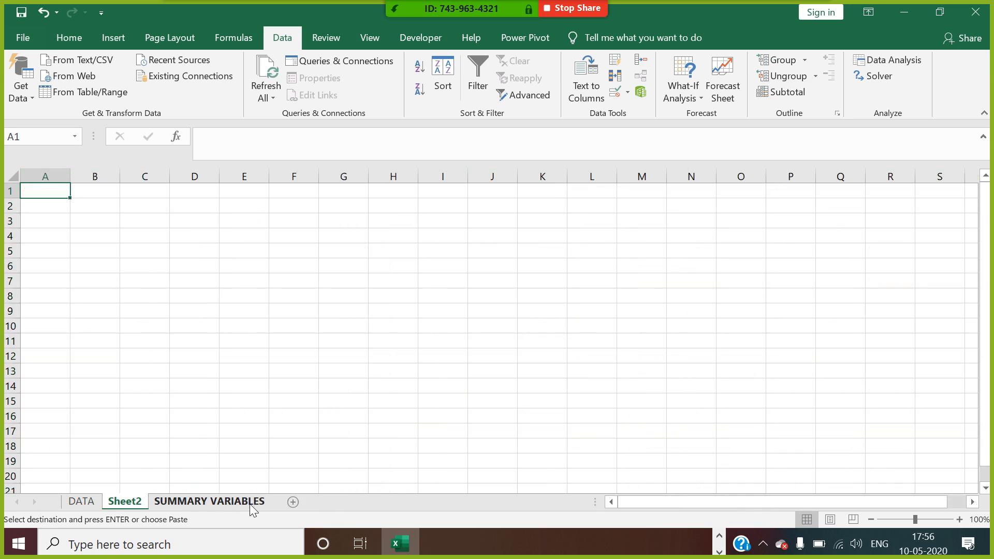
{"action": "key", "text": "ctrl+v"}
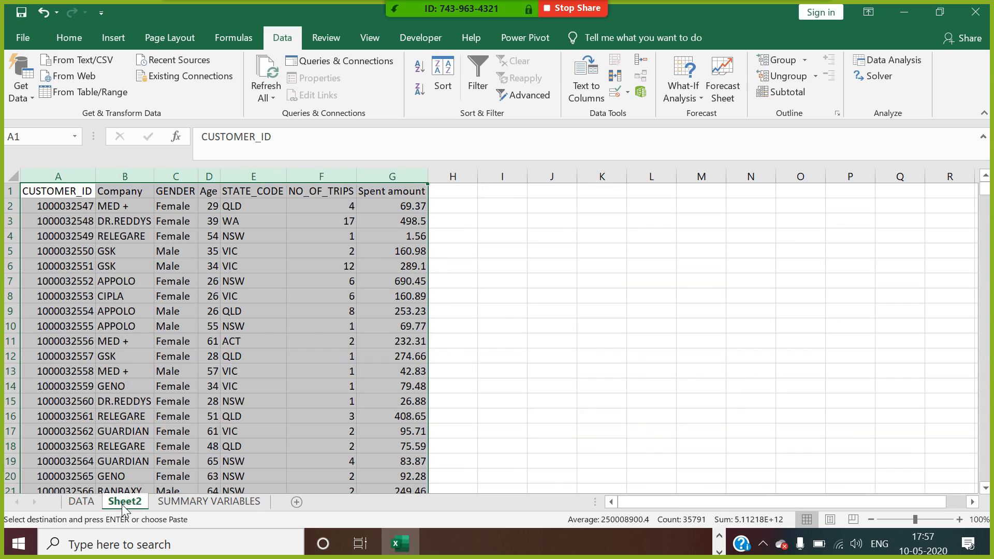
Step: Rename the Sheet2 worksheet as SUMMARY DATA
{"action": "right_click", "coordinate": [122, 504]}
{"action": "left_click", "coordinate": [162, 361]}
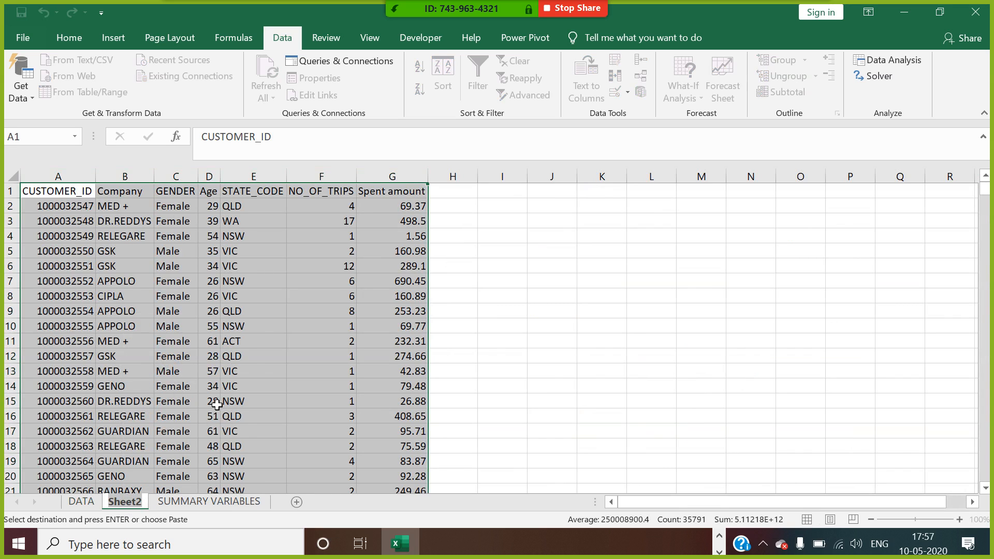
{"action": "type", "text": "SUMMA"}
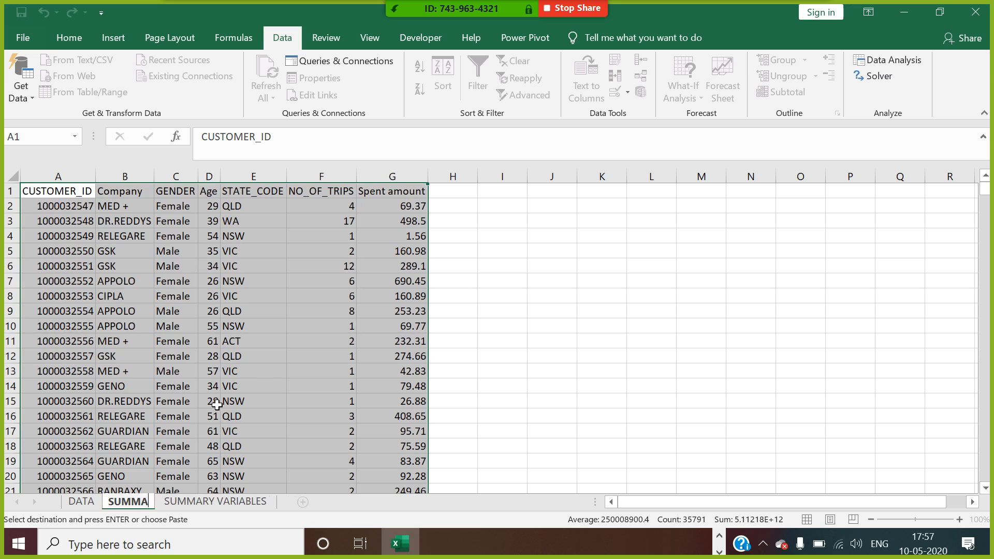
{"action": "type", "text": "RY FIELDS"}
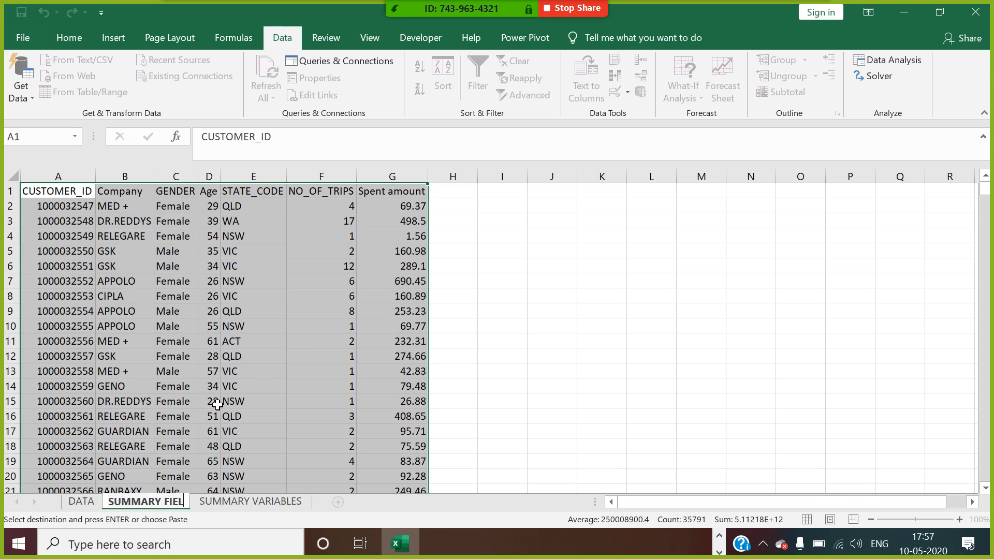
{"action": "key", "text": "BackSpace"}
{"action": "key", "text": "BackSpace"}
{"action": "key", "text": "BackSpace"}
{"action": "key", "text": "BackSpace"}
{"action": "key", "text": "BackSpace"}
{"action": "key", "text": "BackSpace"}
{"action": "key", "text": "BackSpace"}
{"action": "type", "text": "DATA"}
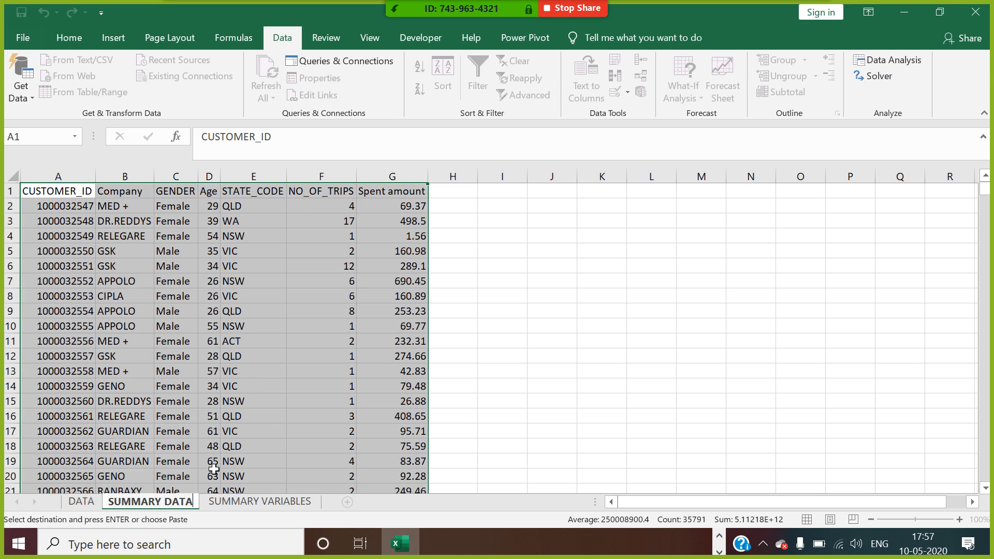
Step: Reorder the worksheets so that SUMMARY VARIABLES comes directly after DATA and before SUMMARY DATA
{"action": "left_click", "coordinate": [248, 505]}
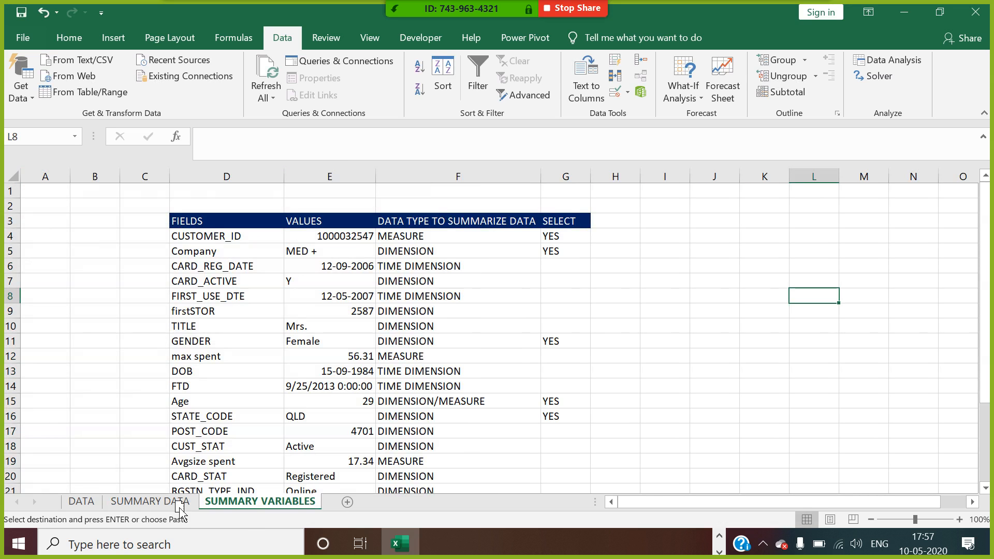
{"action": "left_click_drag", "start_coordinate": [181, 505], "coordinate": [160, 507]}
{"action": "left_click", "coordinate": [83, 504]}
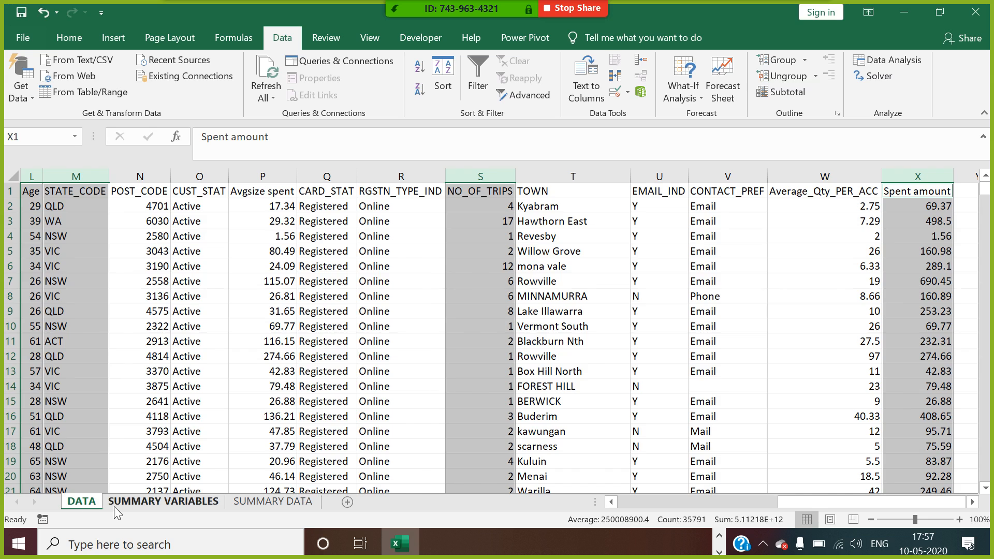
{"action": "left_click", "coordinate": [166, 502]}
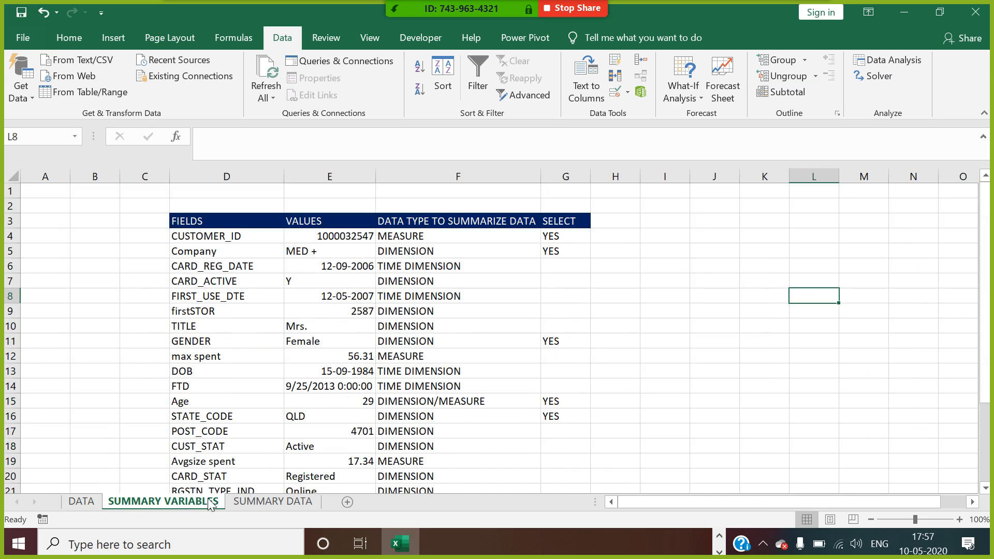
Step: Format the header row A1:G1 of the SUMMARY DATA sheet with a dark blue fill and white font
{"action": "left_click", "coordinate": [294, 505]}
{"action": "left_click", "coordinate": [282, 285]}
{"action": "left_click", "coordinate": [73, 195]}
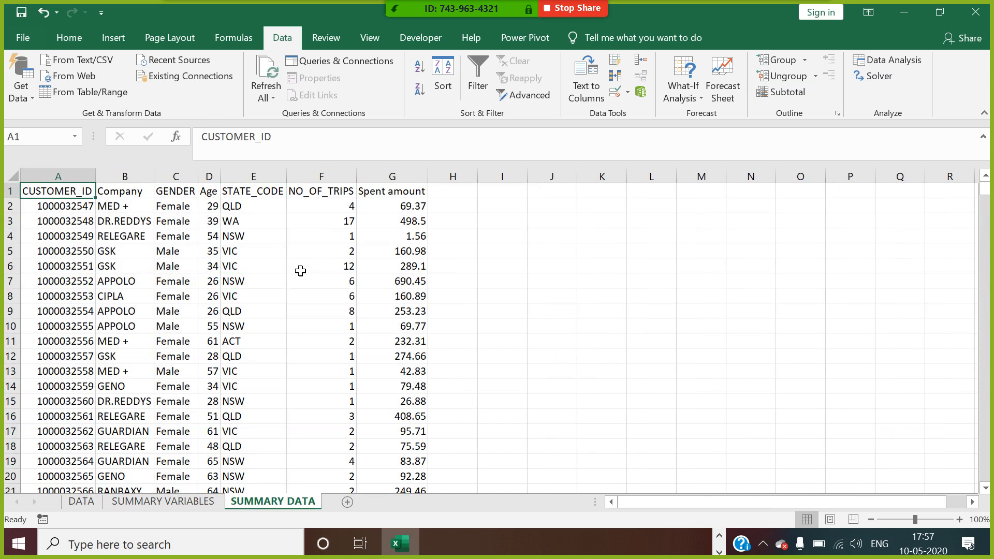
{"action": "key", "text": "ctrl+shift+Right"}
{"action": "left_click", "coordinate": [71, 38]}
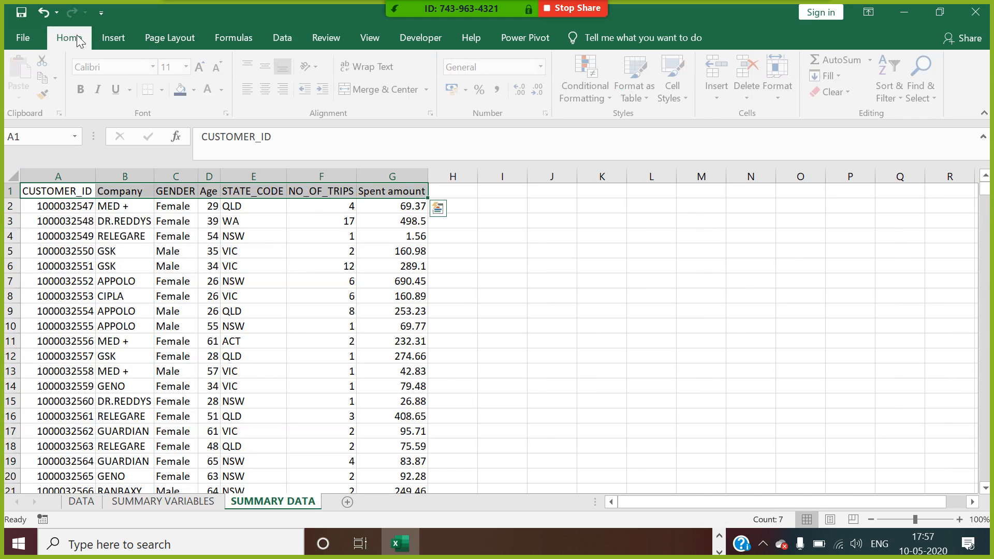
{"action": "left_click", "coordinate": [182, 89]}
{"action": "left_click", "coordinate": [211, 95]}
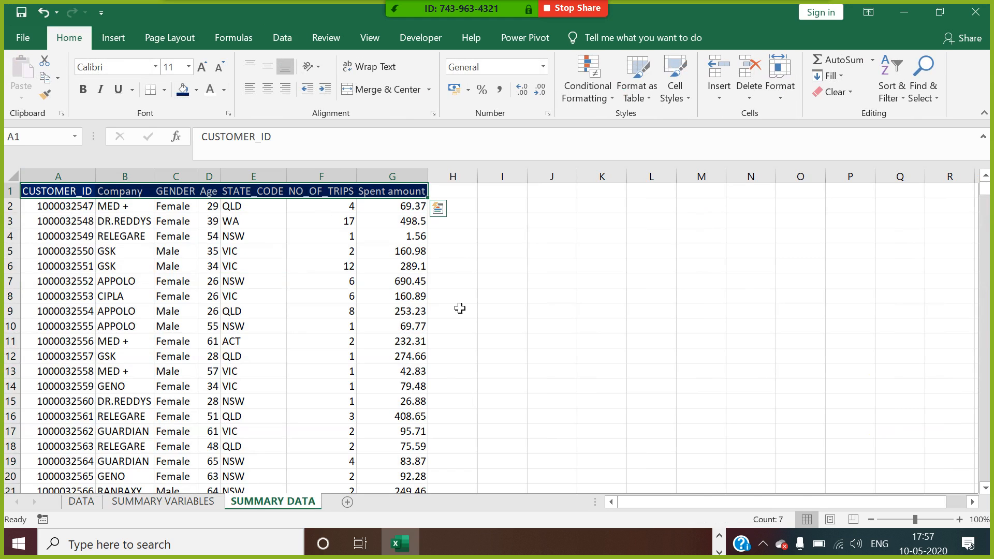
{"action": "left_click_drag", "start_coordinate": [457, 299], "coordinate": [457, 308]}
{"action": "left_click", "coordinate": [404, 192]}
{"action": "left_click", "coordinate": [438, 236]}
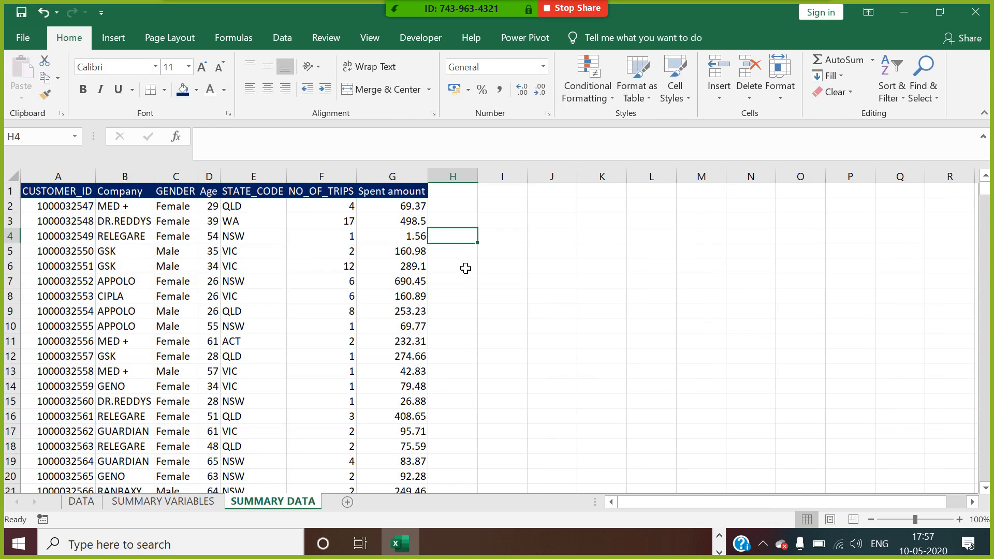
{"action": "left_click", "coordinate": [398, 300]}
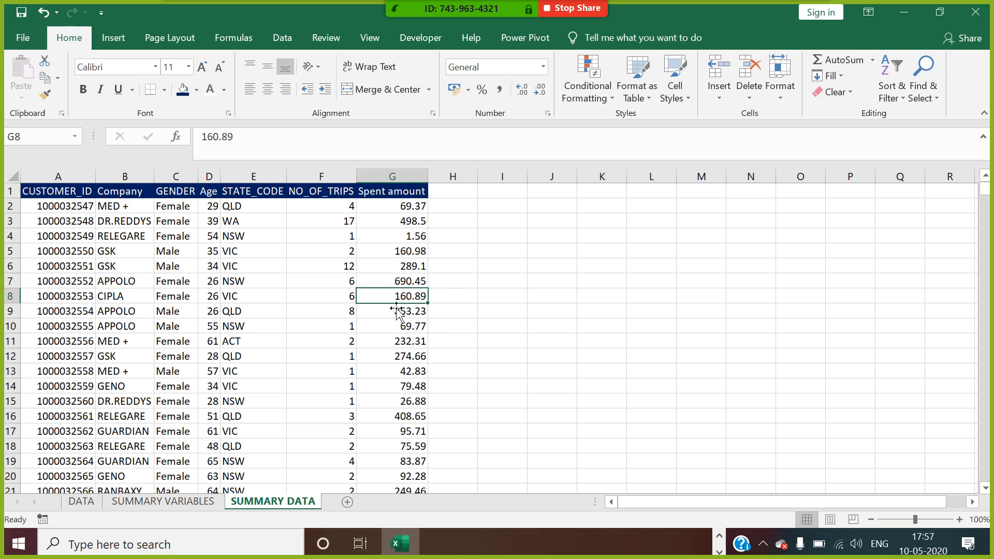
Step: Insert a PivotTable on a new worksheet from the SUMMARY DATA range A1:G5113
{"action": "left_click", "coordinate": [79, 194]}
{"action": "left_click", "coordinate": [114, 38]}
{"action": "left_click", "coordinate": [25, 61]}
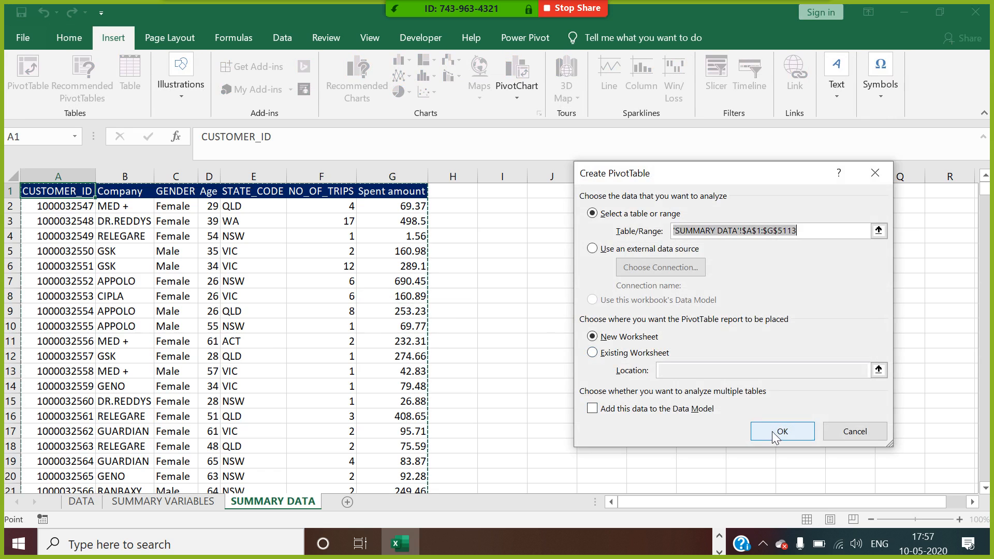
{"action": "left_click", "coordinate": [782, 431]}
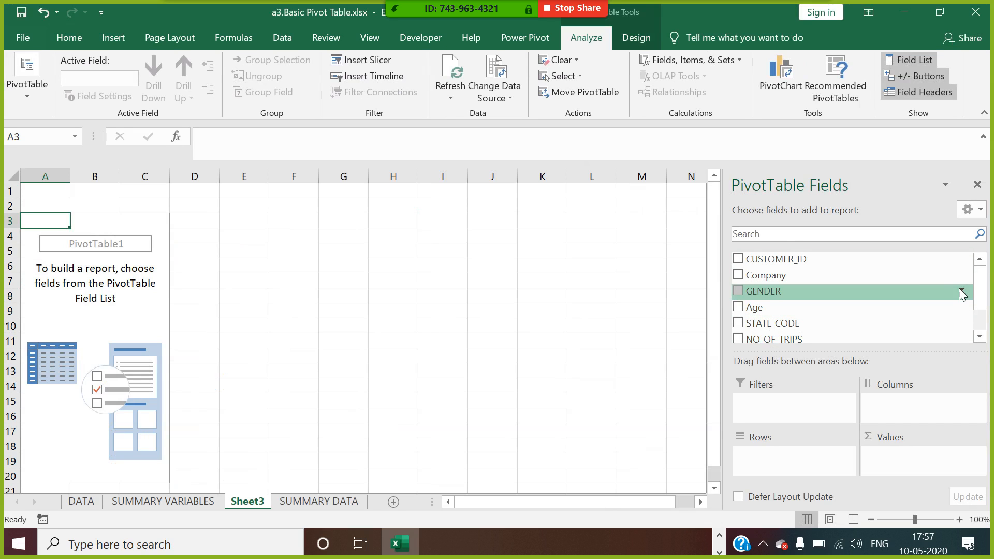
Step: Add Company to the pivot table's rows and CUSTOMER_ID to its values
{"action": "scroll", "coordinate": [981, 311], "scroll_direction": "down", "scroll_amount": 2}
{"action": "scroll", "coordinate": [973, 305], "scroll_direction": "up", "scroll_amount": 2}
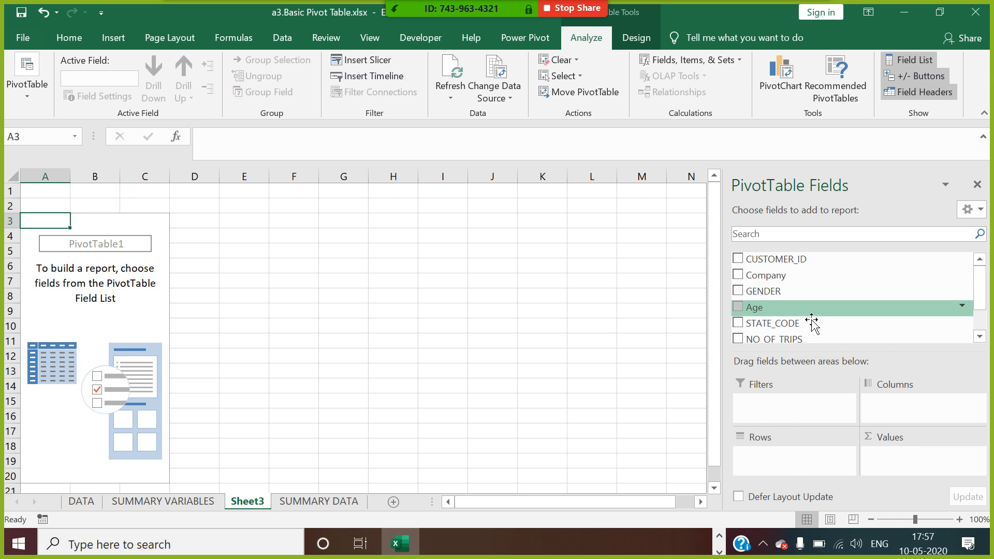
{"action": "left_click_drag", "start_coordinate": [800, 275], "coordinate": [810, 472]}
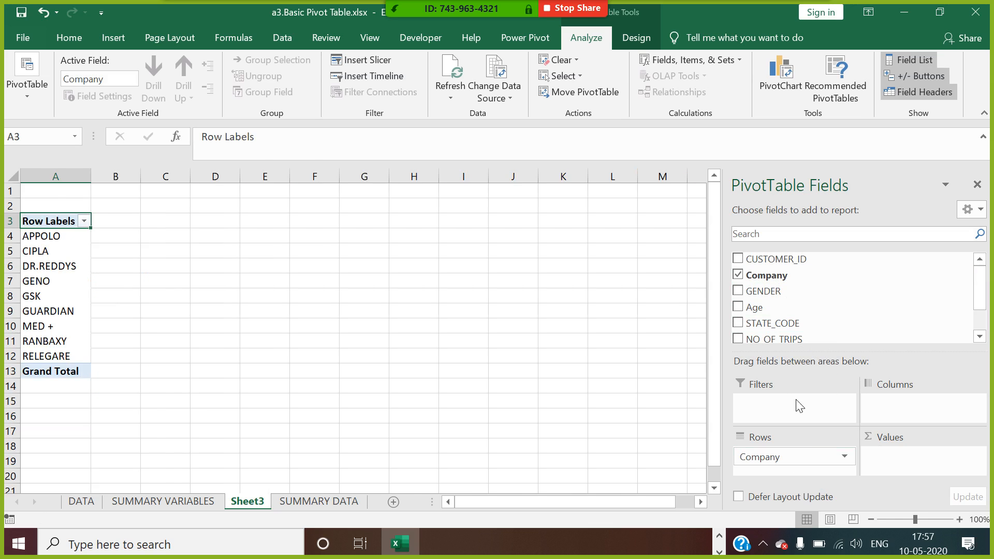
{"action": "left_click_drag", "start_coordinate": [805, 259], "coordinate": [898, 469]}
Step: Summarize the pivot table's CUSTOMER_ID values by Count
{"action": "right_click", "coordinate": [179, 236]}
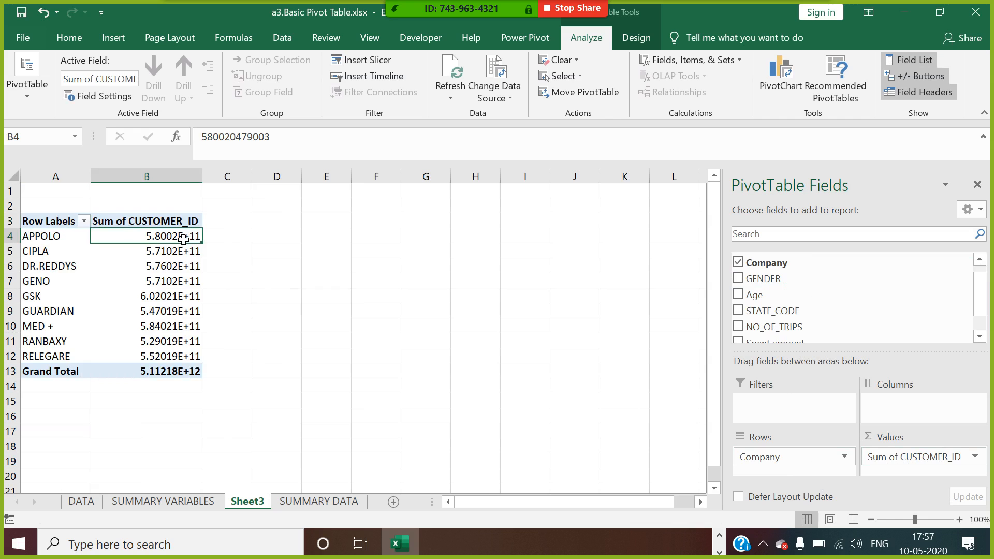
{"action": "mouse_move", "coordinate": [284, 370]}
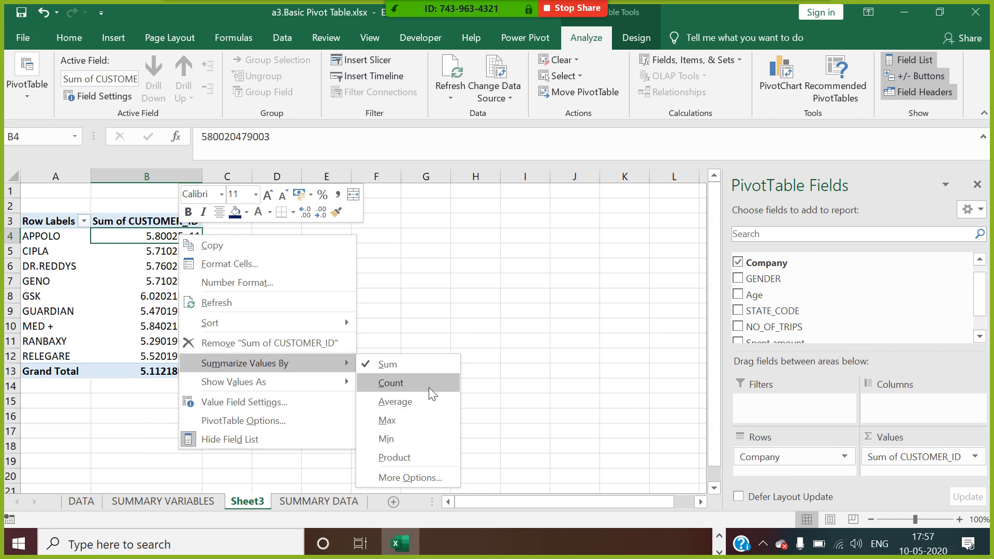
{"action": "left_click", "coordinate": [422, 382]}
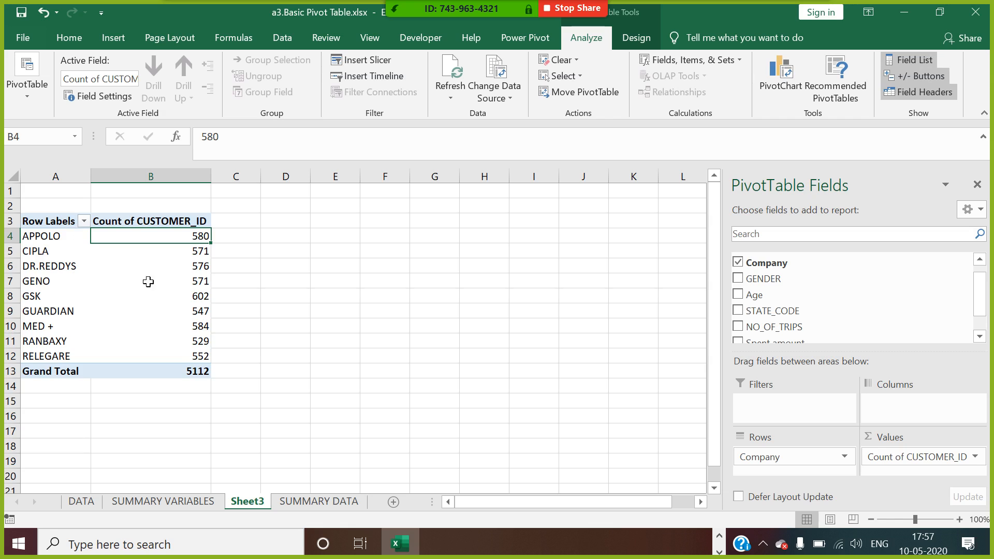
Step: Copy the company count pivot table A3:B13 and paste it starting at D3
{"action": "mouse_move", "coordinate": [175, 339]}
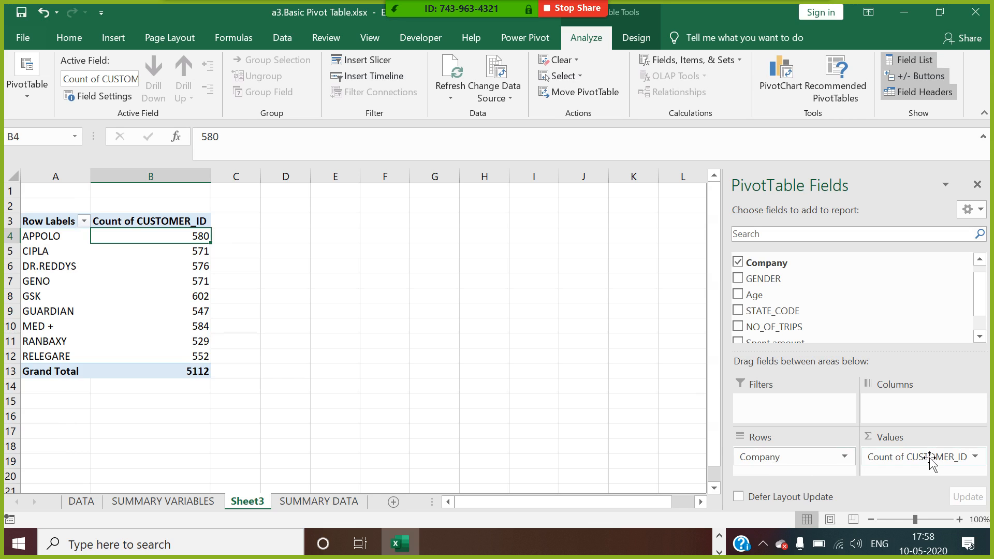
{"action": "left_click_drag", "start_coordinate": [62, 227], "coordinate": [190, 371]}
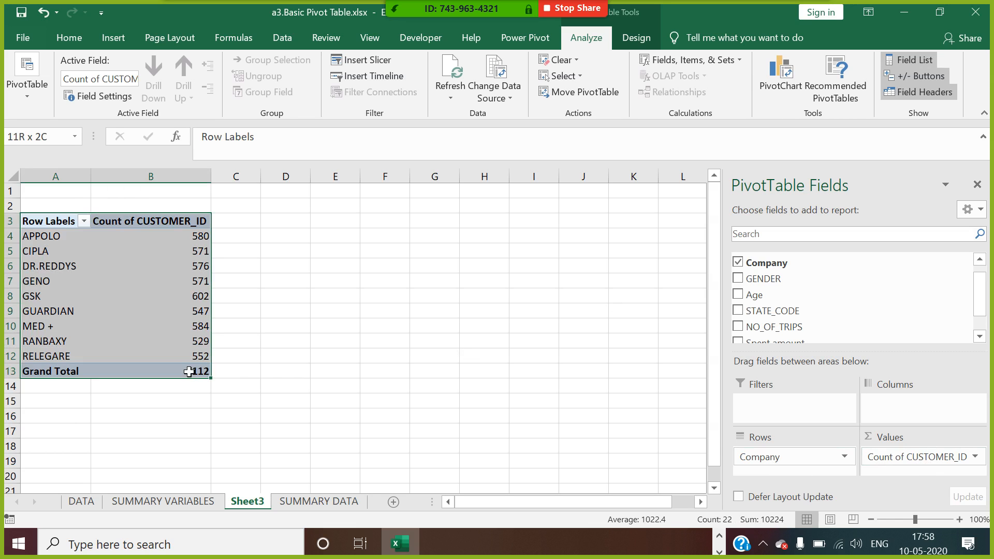
{"action": "key", "text": "ctrl+c"}
{"action": "left_click", "coordinate": [305, 224]}
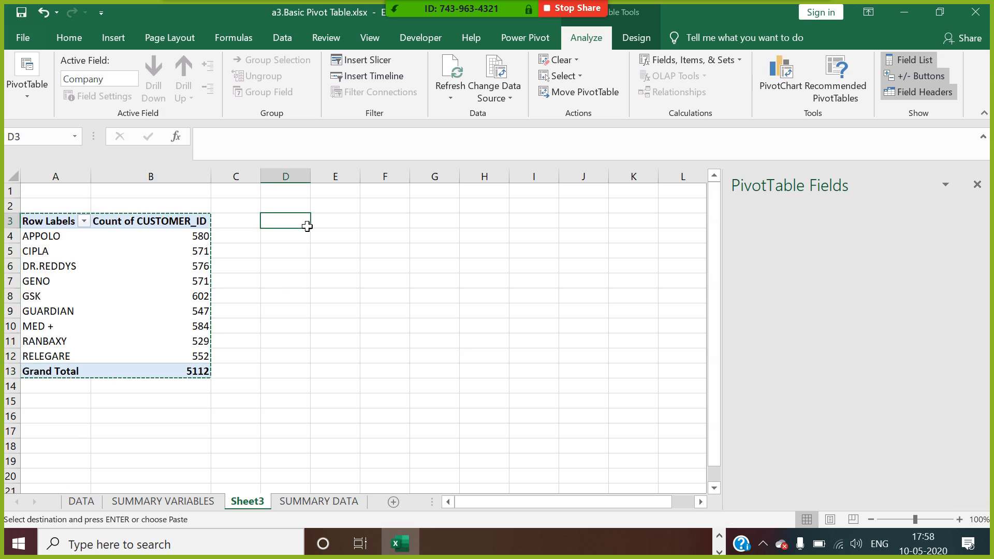
{"action": "key", "text": "ctrl+v"}
Step: Add GENDER to the columns of the pivot table at D3
{"action": "left_click", "coordinate": [305, 270]}
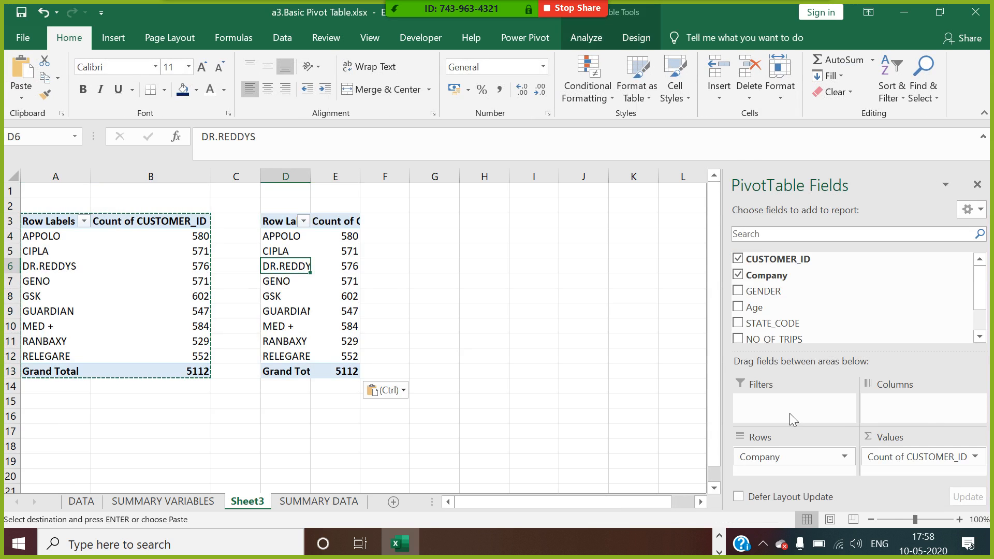
{"action": "left_click_drag", "start_coordinate": [776, 301], "coordinate": [900, 409]}
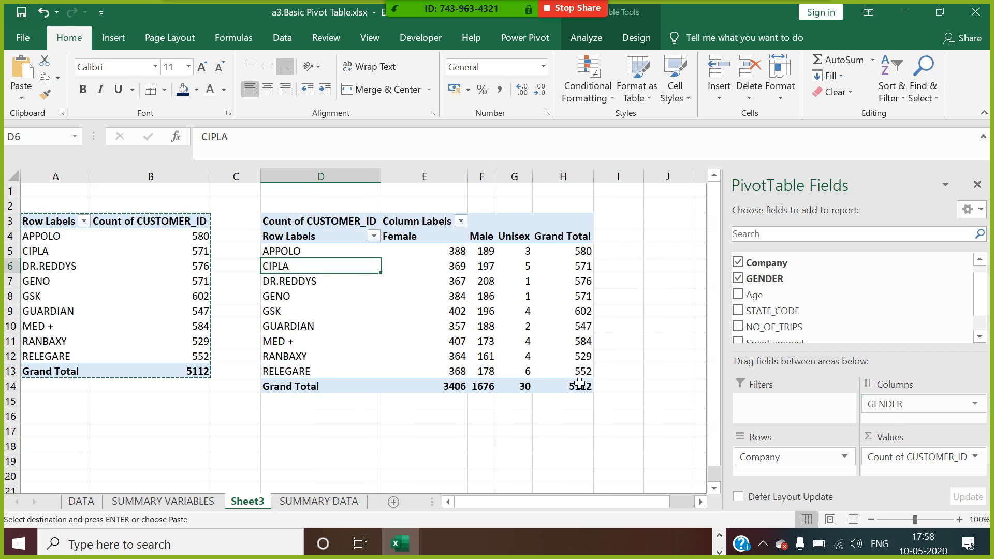
{"action": "left_click", "coordinate": [591, 252]}
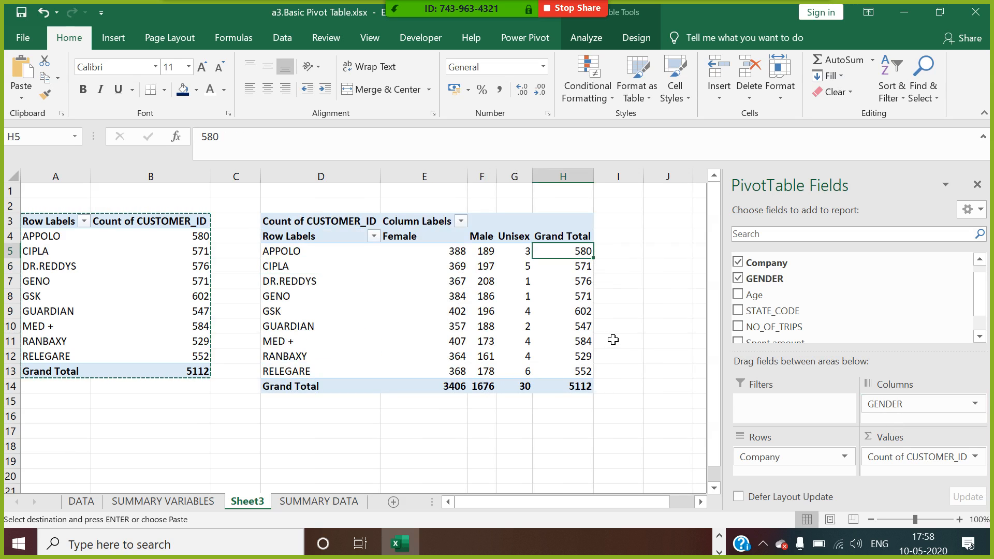
{"action": "left_click", "coordinate": [284, 282]}
{"action": "left_click", "coordinate": [430, 237]}
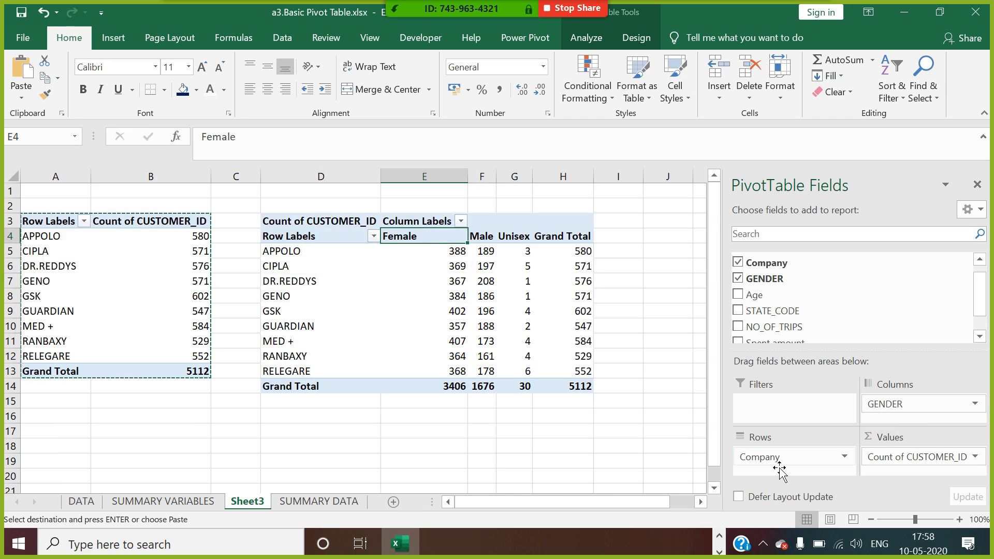
Step: Copy the company by gender pivot table D3:H14 and paste it starting at L3
{"action": "left_click_drag", "start_coordinate": [363, 227], "coordinate": [576, 392]}
{"action": "key", "text": "ctrl+c"}
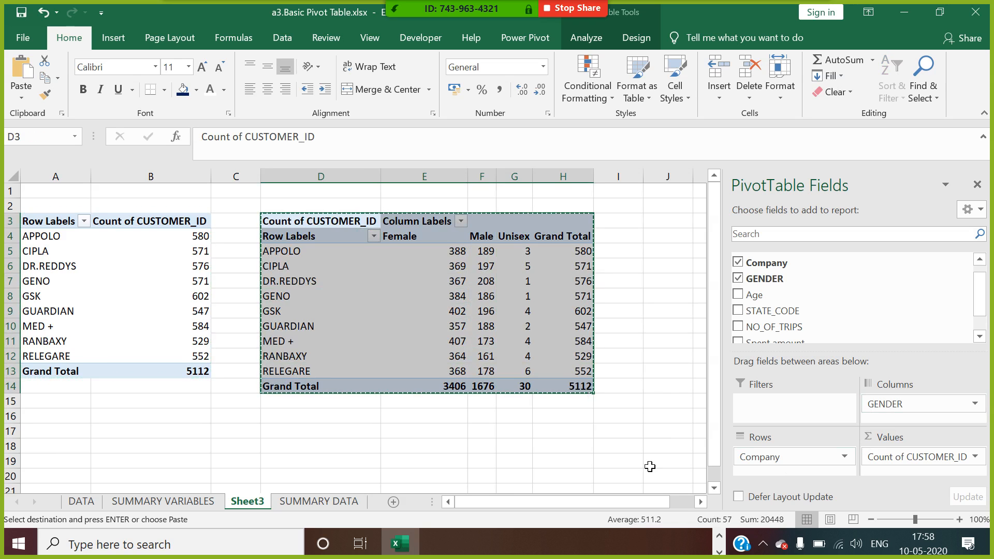
{"action": "left_click", "coordinate": [703, 501]}
{"action": "left_click", "coordinate": [704, 501]}
{"action": "left_click", "coordinate": [523, 224]}
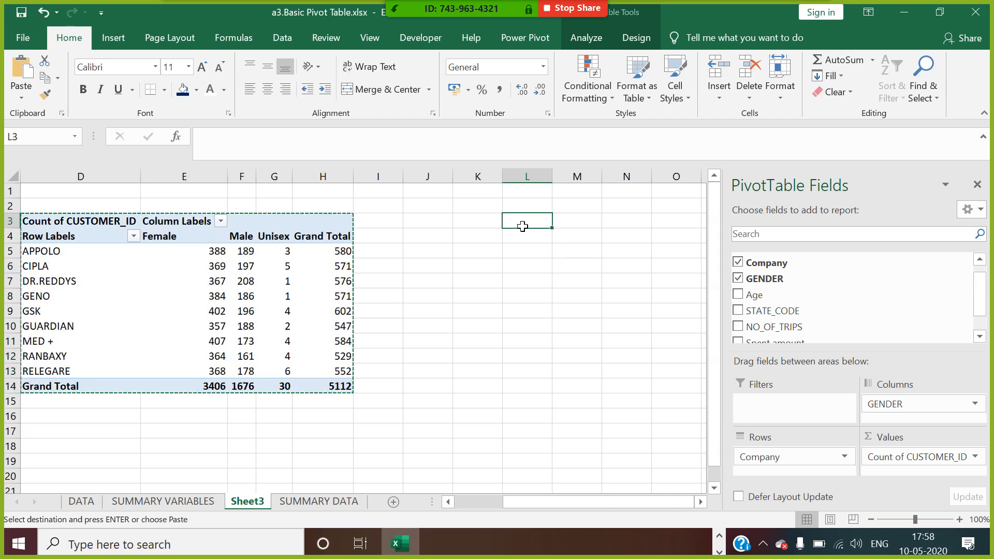
{"action": "key", "text": "ctrl+v"}
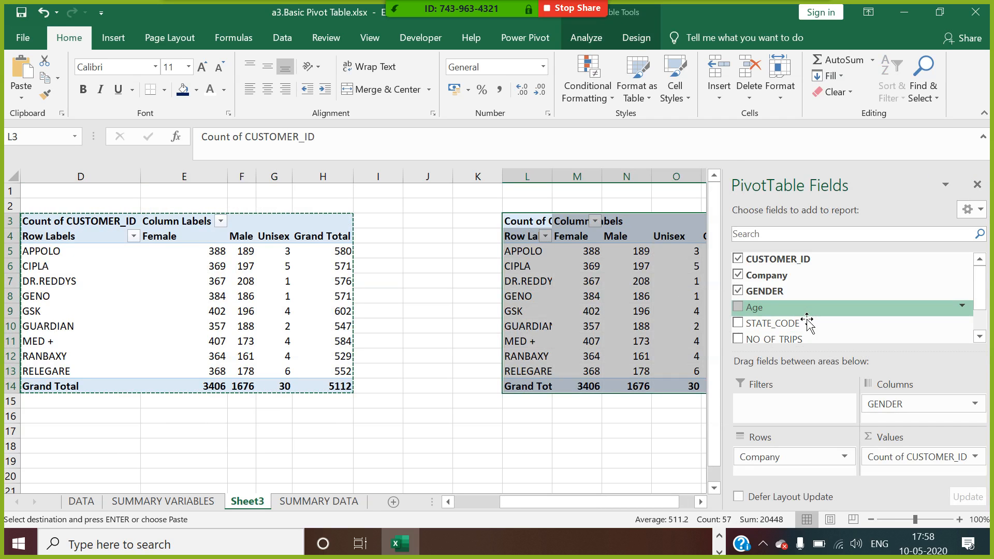
Step: Add STATE_CODE as a report filter to the pivot table at L3
{"action": "left_click_drag", "start_coordinate": [797, 334], "coordinate": [810, 409]}
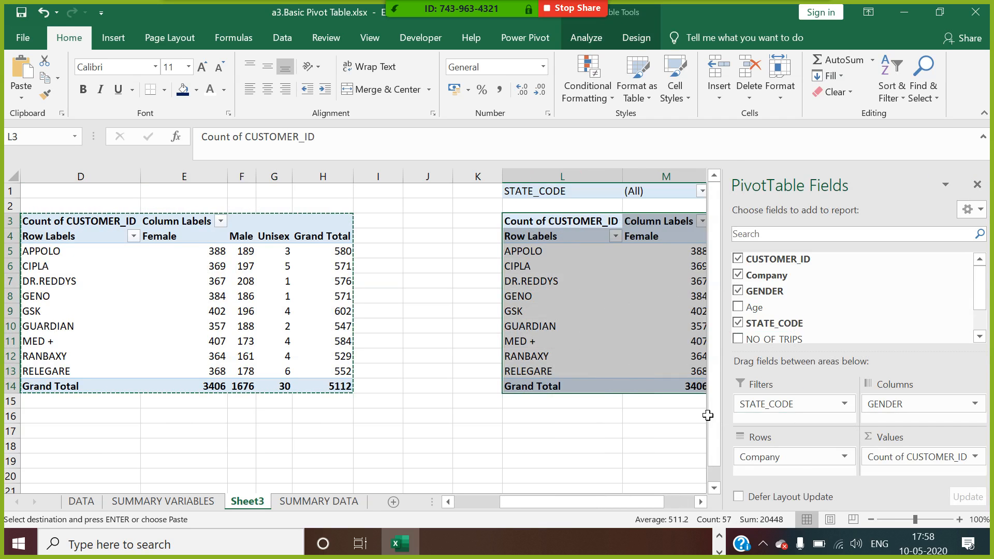
{"action": "left_click", "coordinate": [703, 501]}
{"action": "left_click", "coordinate": [704, 501]}
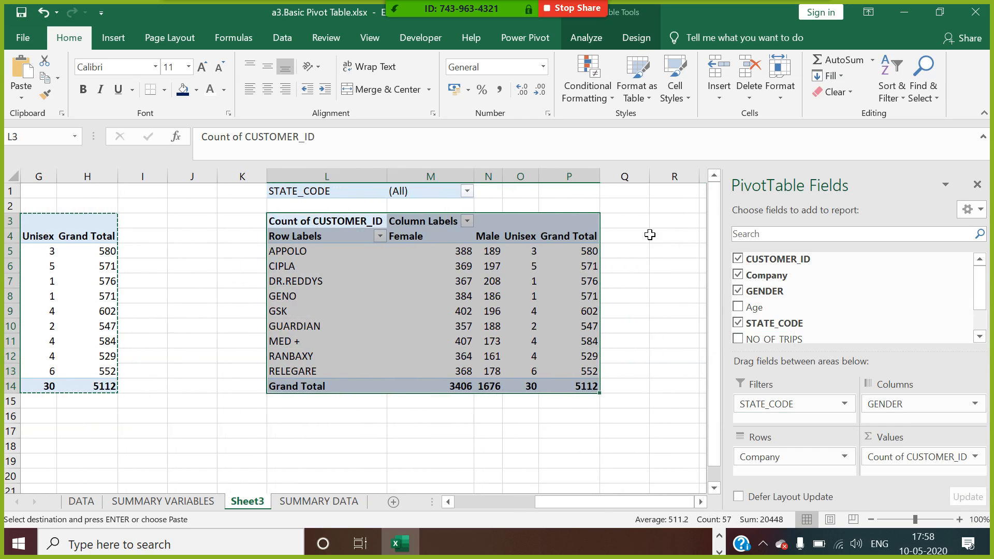
{"action": "left_click", "coordinate": [649, 236]}
Step: Filter the third pivot table's STATE_CODE to NSW, with multiple item selection enabled
{"action": "left_click", "coordinate": [467, 192]}
{"action": "left_click", "coordinate": [316, 255]}
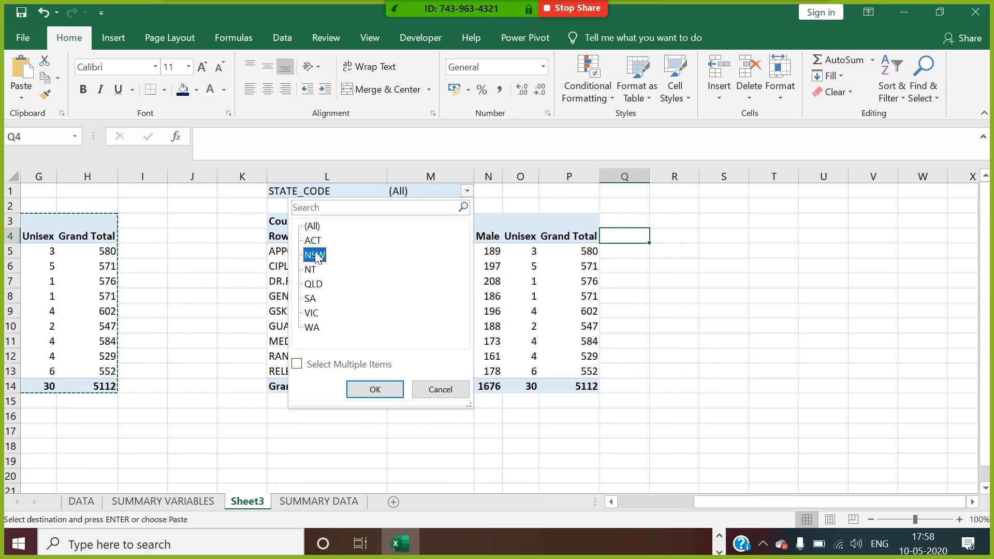
{"action": "left_click", "coordinate": [306, 362]}
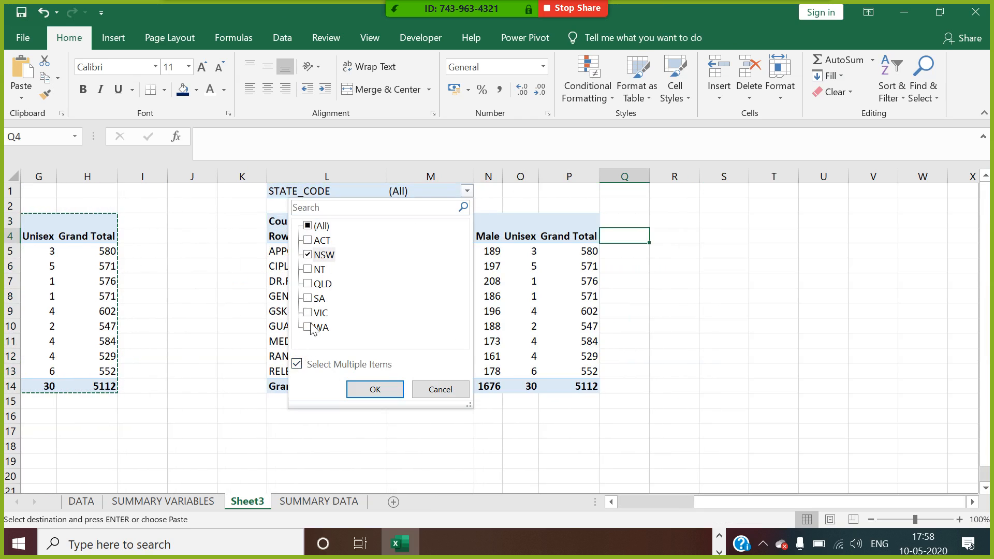
{"action": "left_click", "coordinate": [374, 389]}
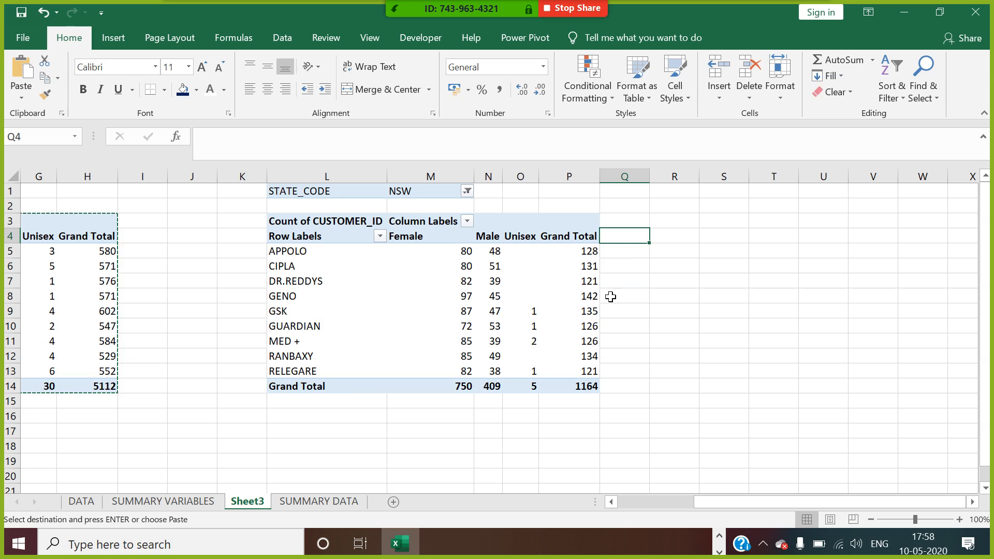
{"action": "left_click_drag", "start_coordinate": [734, 505], "coordinate": [639, 511]}
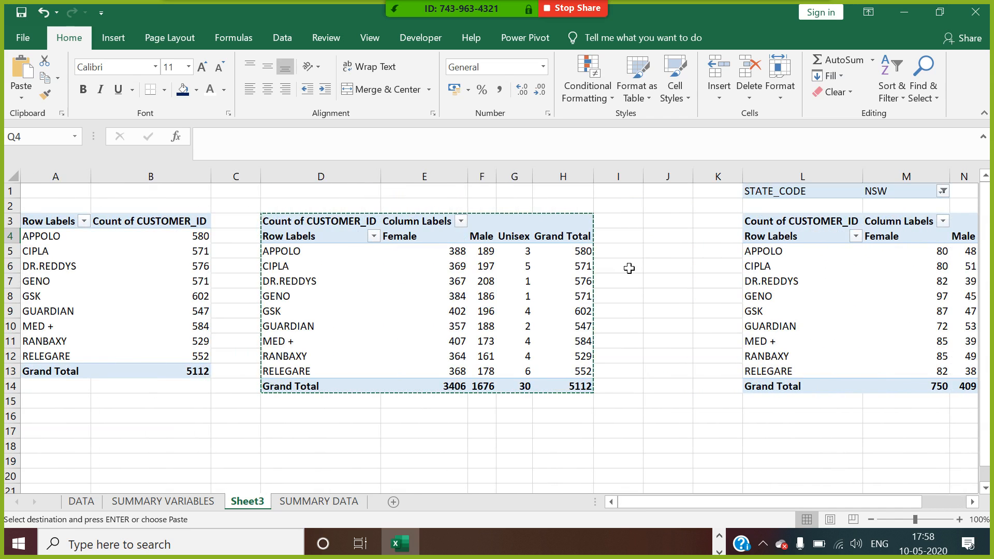
Step: Label the second pivot table's totals with ROW TOTAL in I5, GRAND TOTAL in I14 and COLUMN TOTAL in E15
{"action": "left_click", "coordinate": [624, 253]}
{"action": "type", "text": "ROW TOTAL"}
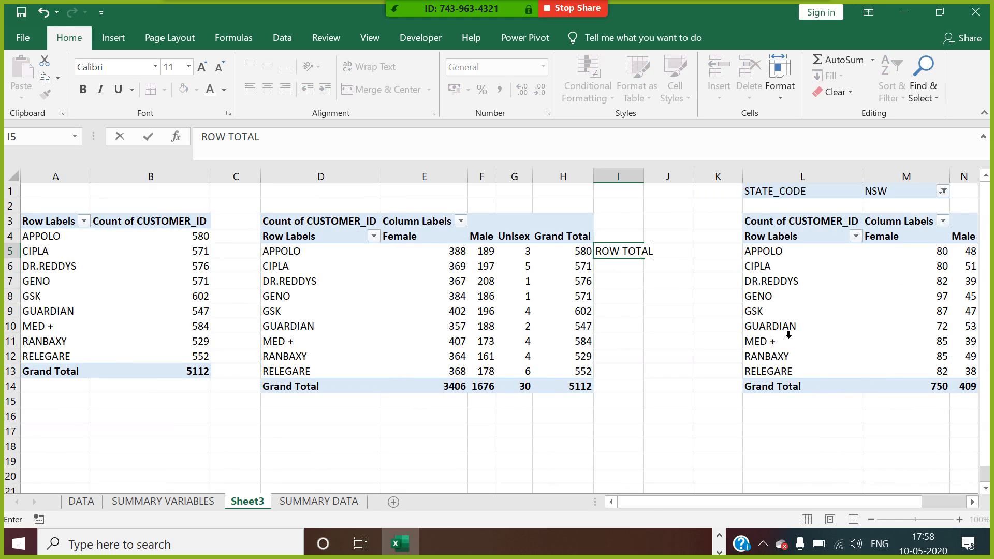
{"action": "left_click", "coordinate": [626, 391]}
{"action": "type", "text": "F"}
{"action": "type", "text": "RAND TOTA"}
{"action": "left_click", "coordinate": [595, 429]}
{"action": "left_click", "coordinate": [455, 404]}
{"action": "type", "text": "COLUMN TOTAL"}
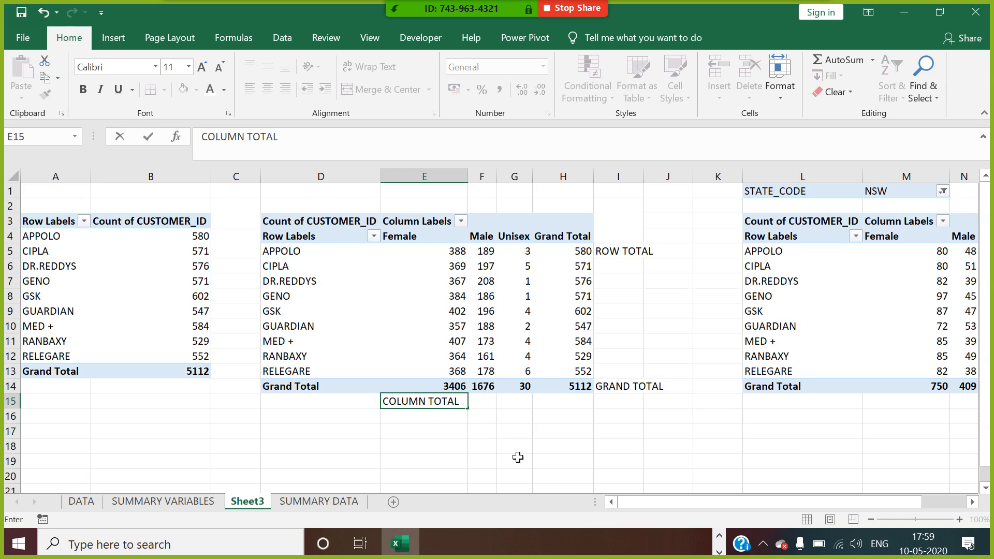
{"action": "left_click", "coordinate": [516, 456]}
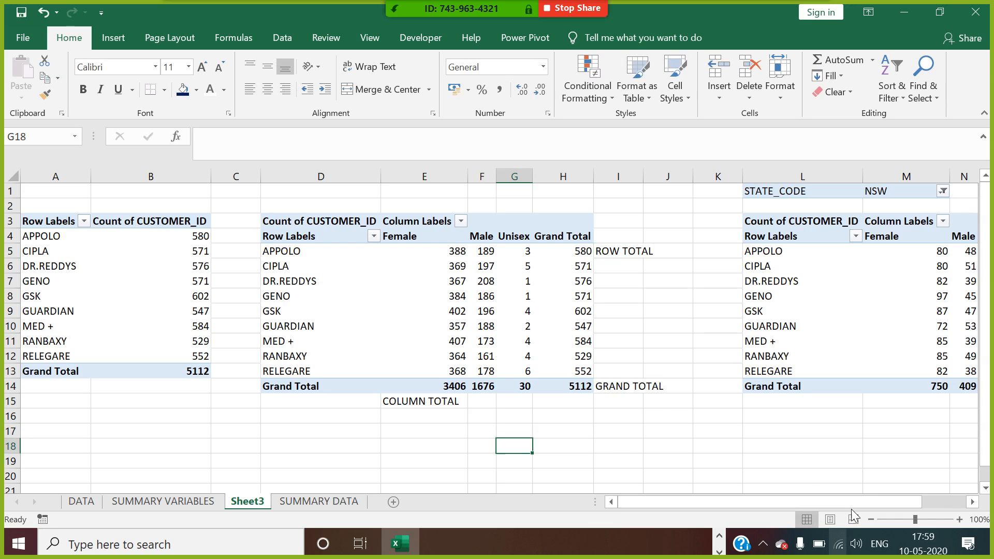
Step: Review the field layout of the pivot table filtered by STATE_CODE
{"action": "scroll", "coordinate": [972, 505], "scroll_direction": "right", "scroll_amount": 4}
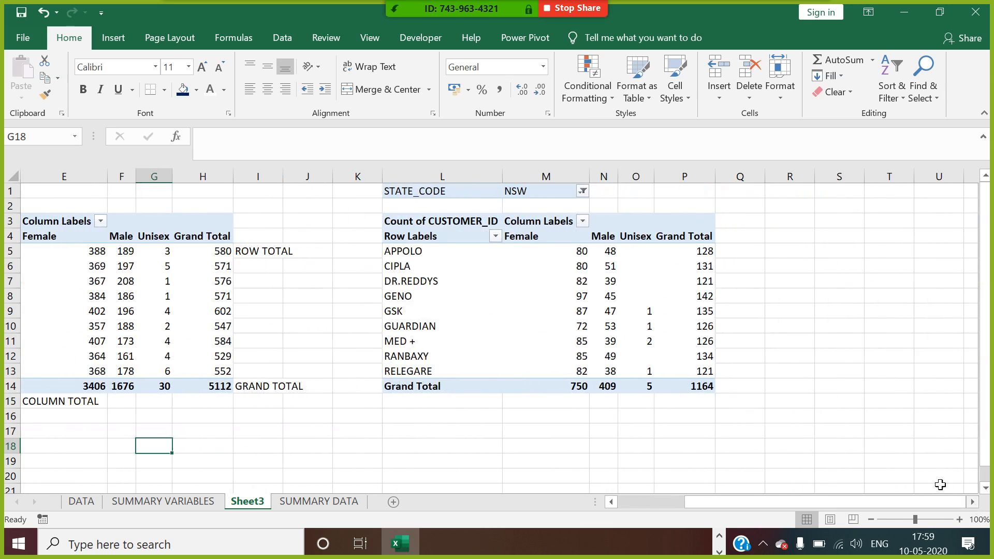
{"action": "left_click", "coordinate": [646, 243]}
{"action": "right_click", "coordinate": [647, 242]}
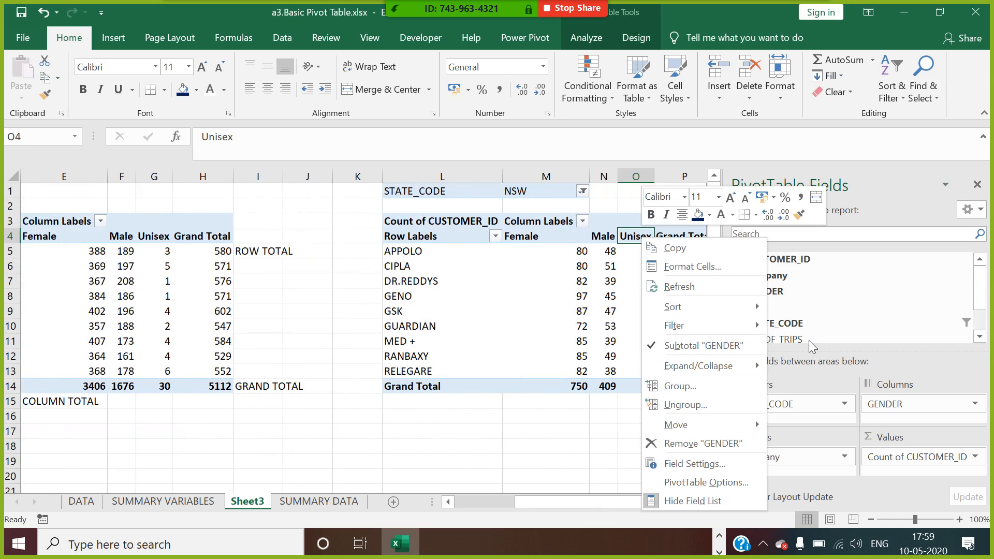
{"action": "left_click", "coordinate": [857, 311]}
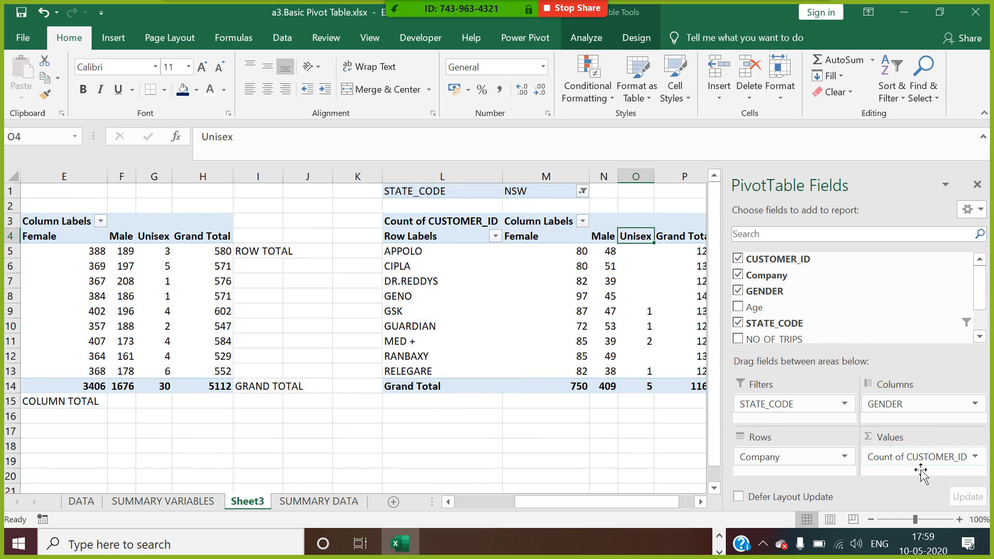
Step: Rename Sheet3 as BASIC PIVOT-1 and move it after the SUMMARY DATA sheet
{"action": "right_click", "coordinate": [253, 502]}
{"action": "left_click", "coordinate": [312, 360]}
{"action": "type", "text": "BASIC PIVOT-1"}
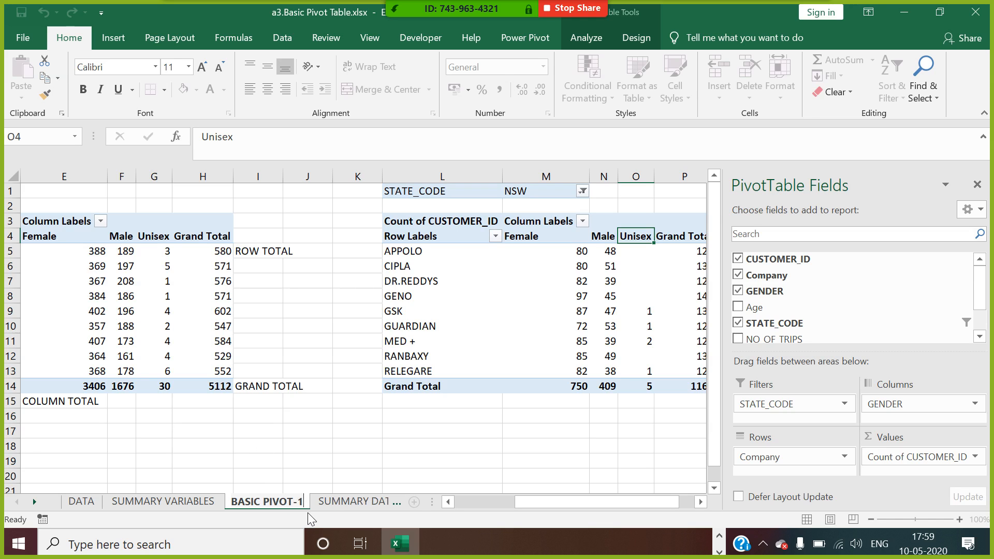
{"action": "left_click", "coordinate": [317, 509]}
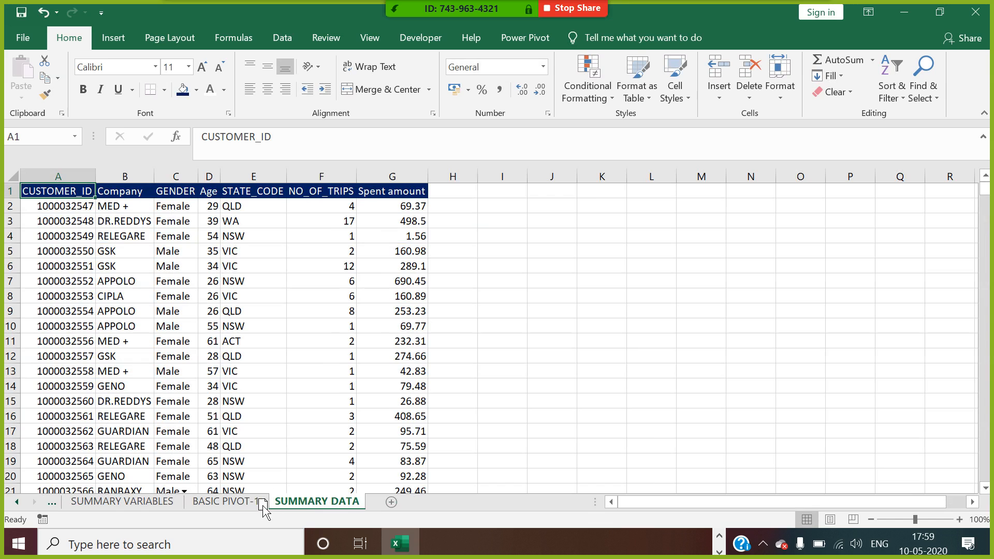
{"action": "left_click_drag", "start_coordinate": [237, 508], "coordinate": [248, 510]}
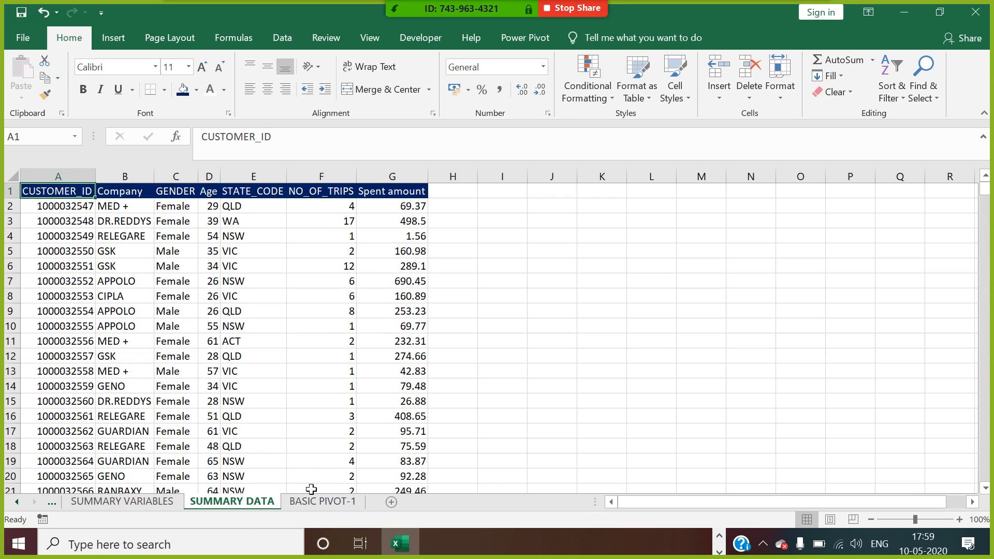
Step: Create a pivot table on a new worksheet from the SUMMARY DATA range A1:G5113
{"action": "left_click", "coordinate": [113, 38]}
{"action": "left_click", "coordinate": [29, 73]}
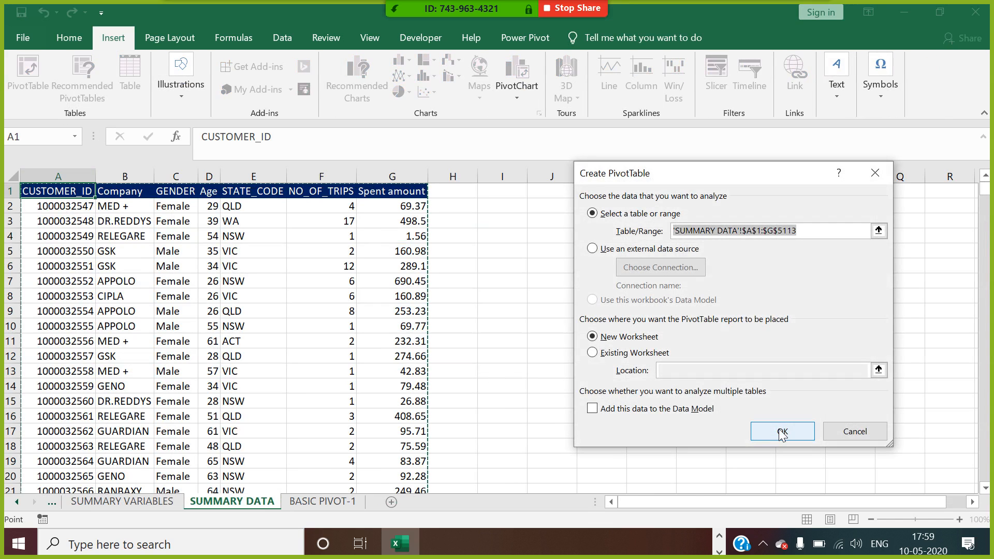
{"action": "left_click", "coordinate": [782, 431]}
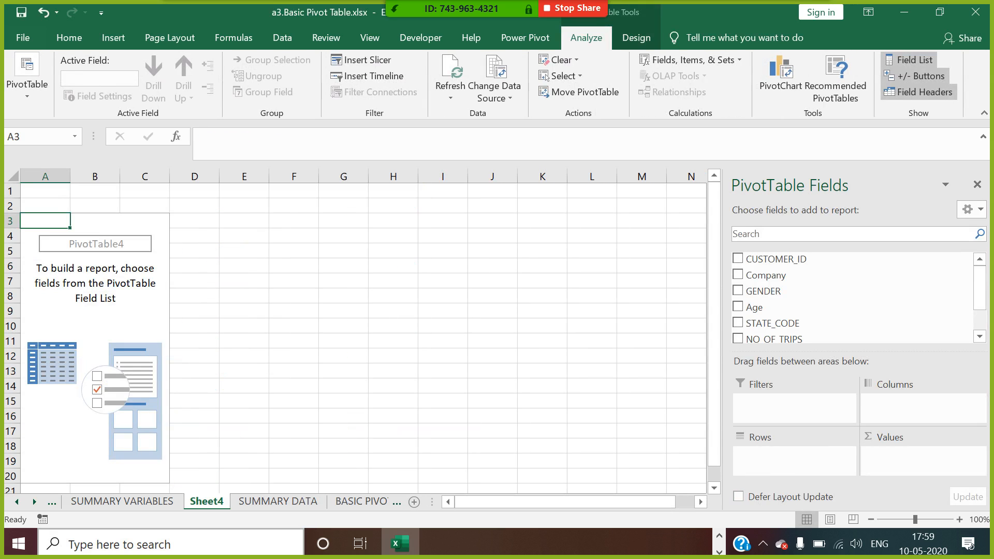
Step: Add Company and GENDER to the new pivot table's rows, and CUSTOMER_ID and Spent amount to its values
{"action": "left_click_drag", "start_coordinate": [792, 277], "coordinate": [808, 461]}
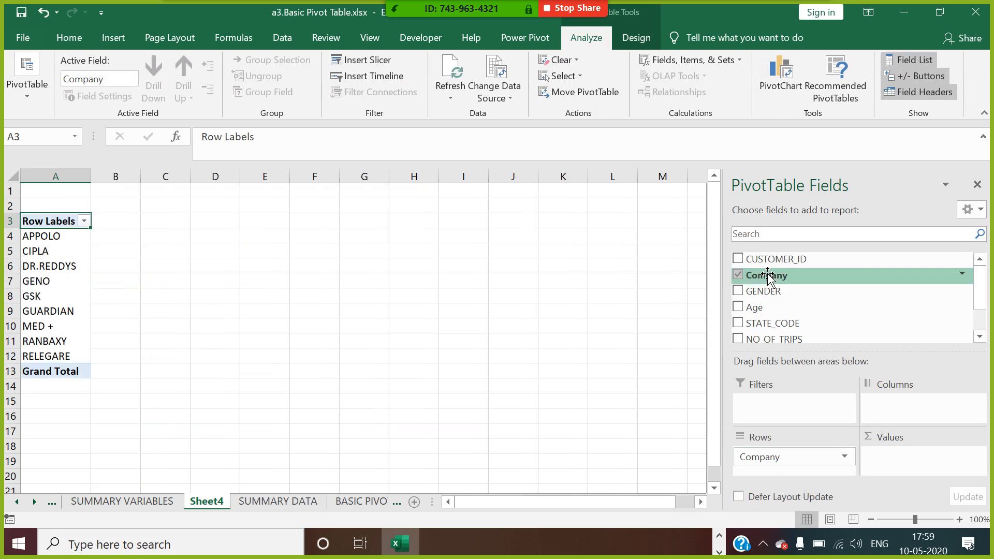
{"action": "left_click_drag", "start_coordinate": [765, 291], "coordinate": [821, 472]}
{"action": "left_click_drag", "start_coordinate": [802, 265], "coordinate": [901, 461]}
{"action": "scroll", "coordinate": [830, 331], "scroll_direction": "down", "scroll_amount": 1}
{"action": "left_click_drag", "start_coordinate": [830, 331], "coordinate": [911, 469]}
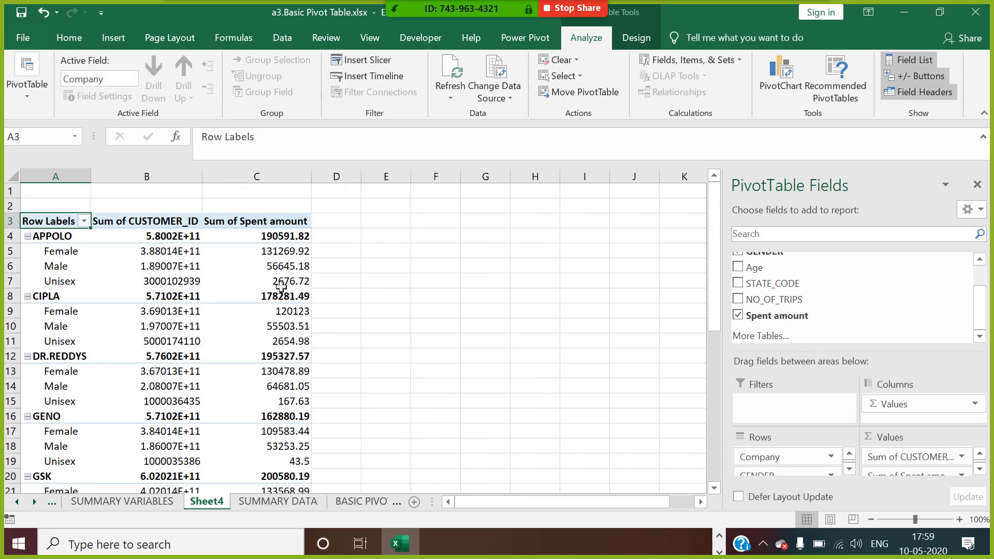
Step: Summarize the pivot table's CUSTOMER_ID values by Count and its Spent amount values by Sum
{"action": "left_click", "coordinate": [179, 251]}
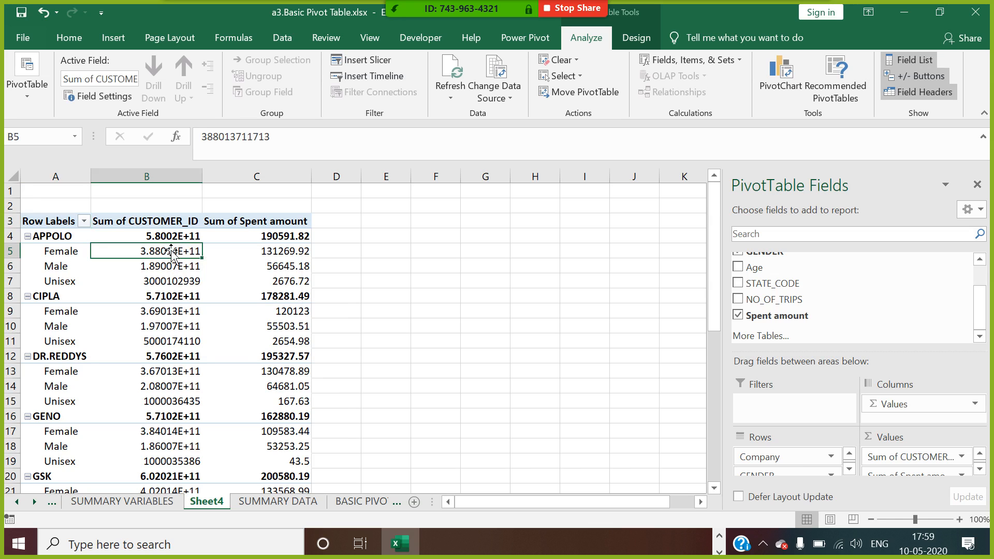
{"action": "right_click", "coordinate": [171, 250]}
{"action": "mouse_move", "coordinate": [328, 382]}
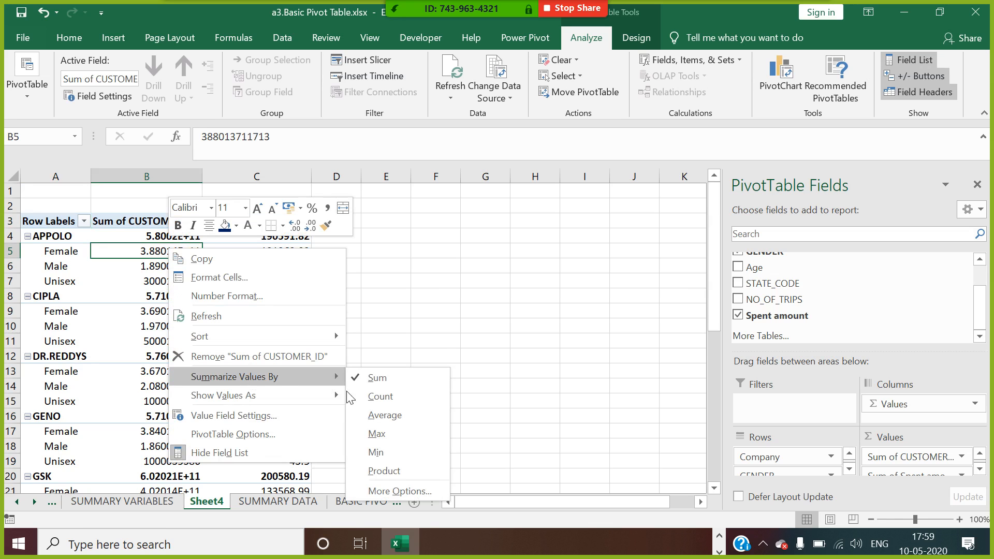
{"action": "left_click", "coordinate": [383, 397]}
{"action": "left_click", "coordinate": [303, 251]}
{"action": "right_click", "coordinate": [292, 253]}
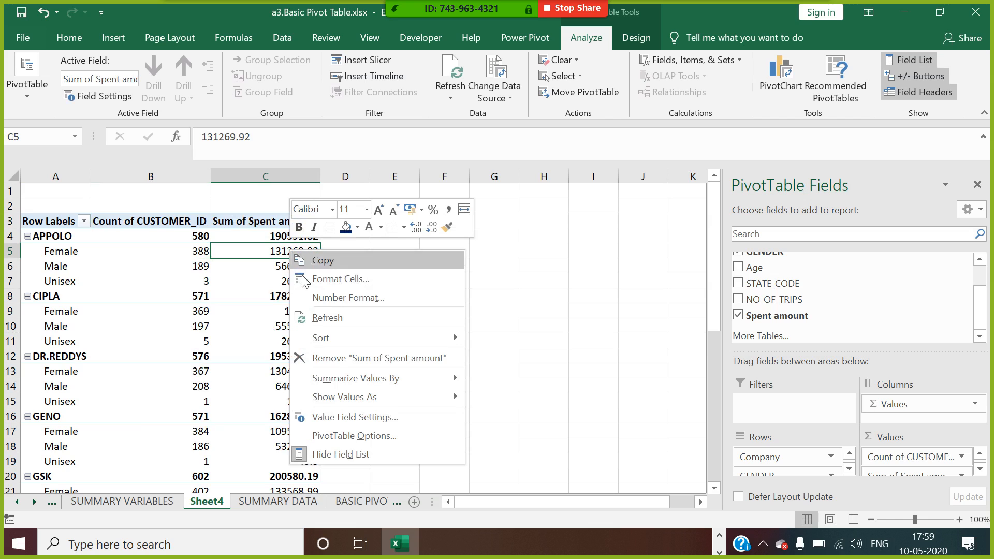
{"action": "mouse_move", "coordinate": [362, 379]}
{"action": "left_click", "coordinate": [501, 382]}
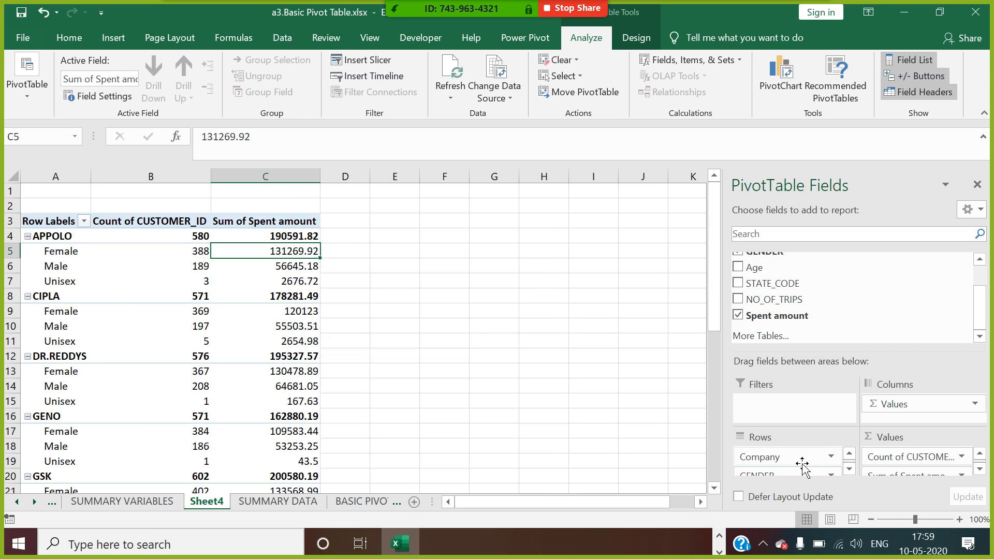
Step: Enter the note CLASSIC PIVOT TABLE LAY OUT in cell G2
{"action": "left_click", "coordinate": [505, 207]}
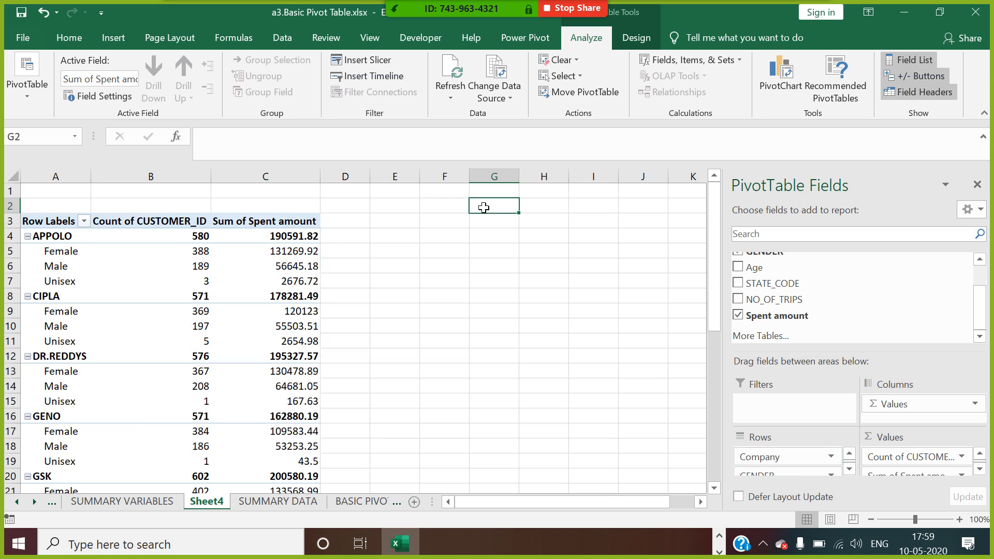
{"action": "type", "text": "CLASSI"}
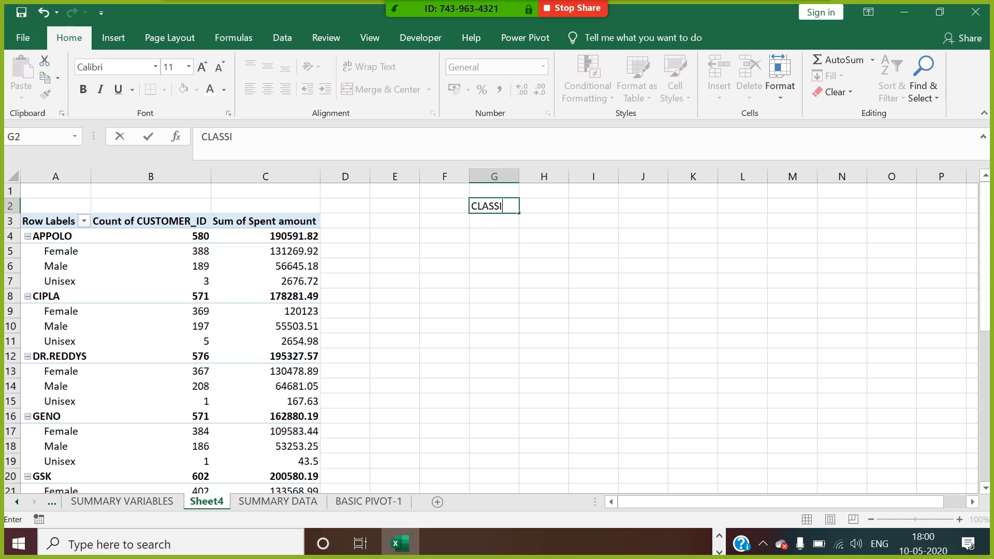
{"action": "type", "text": "C PIVOT TABLE LAY OUT"}
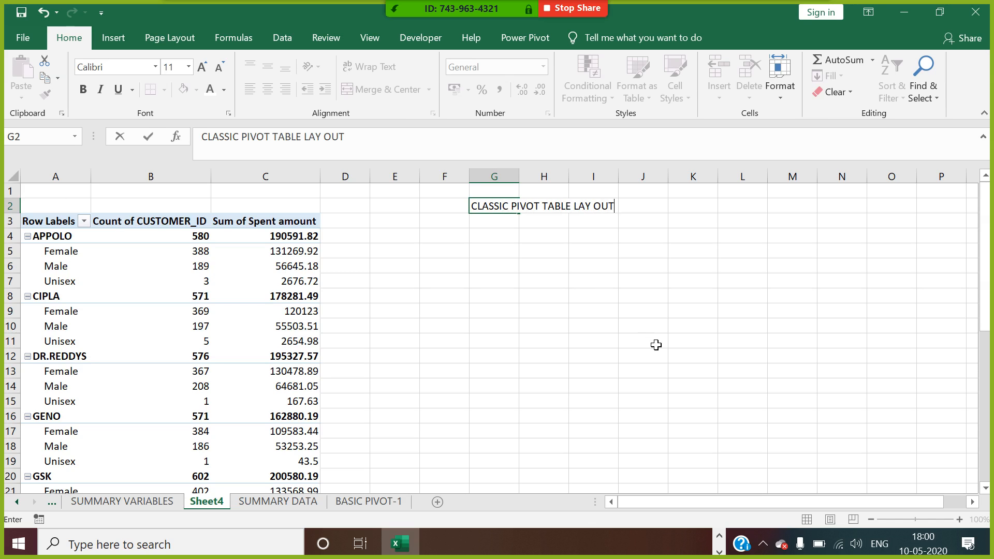
{"action": "left_click", "coordinate": [656, 344]}
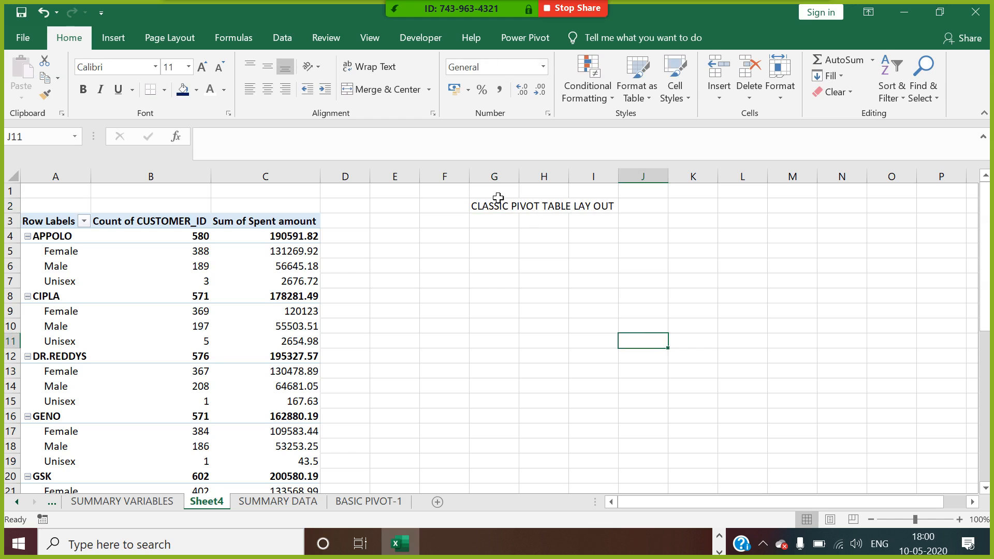
Step: Enable the Classic PivotTable layout in the display options of the company and gender pivot table
{"action": "left_click", "coordinate": [77, 241]}
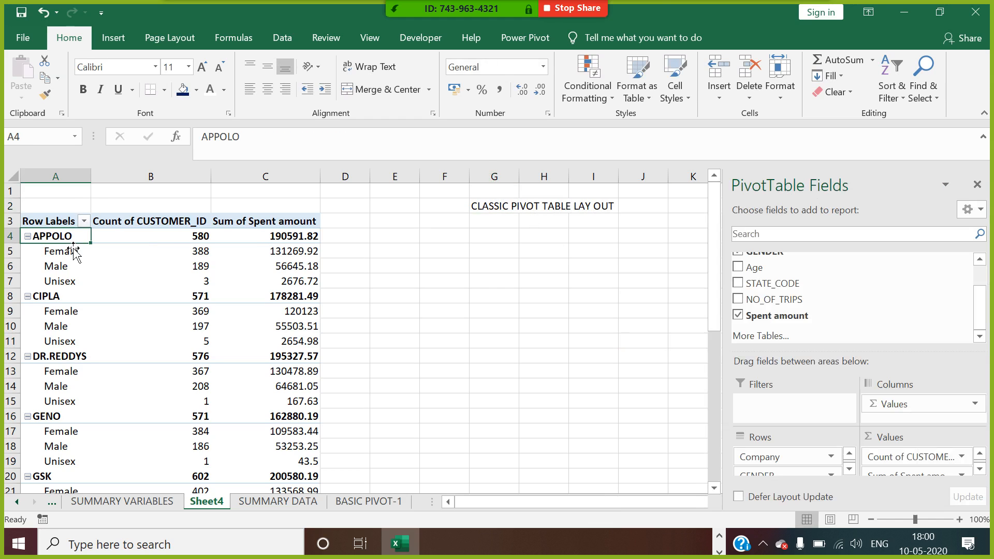
{"action": "scroll", "coordinate": [811, 467], "scroll_direction": "down", "scroll_amount": 1}
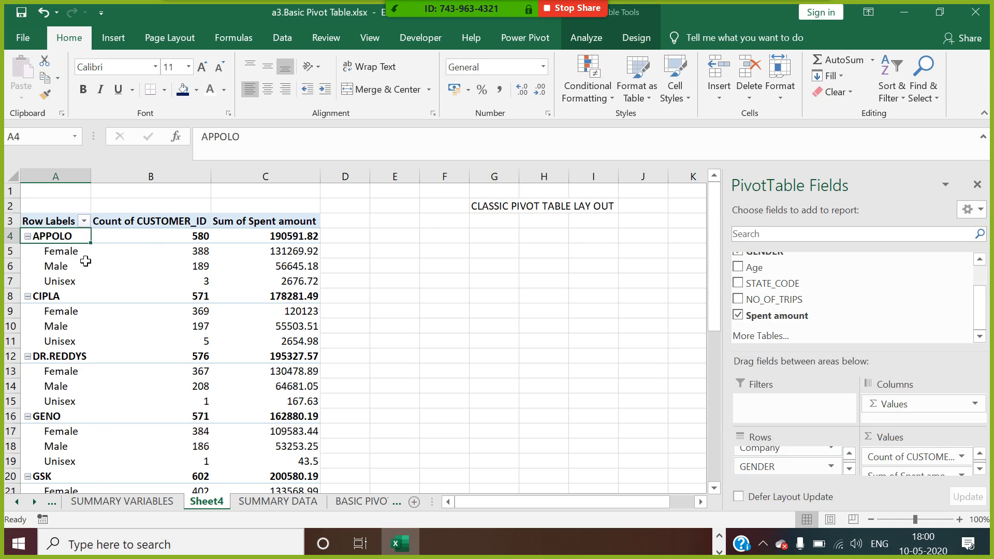
{"action": "right_click", "coordinate": [63, 244]}
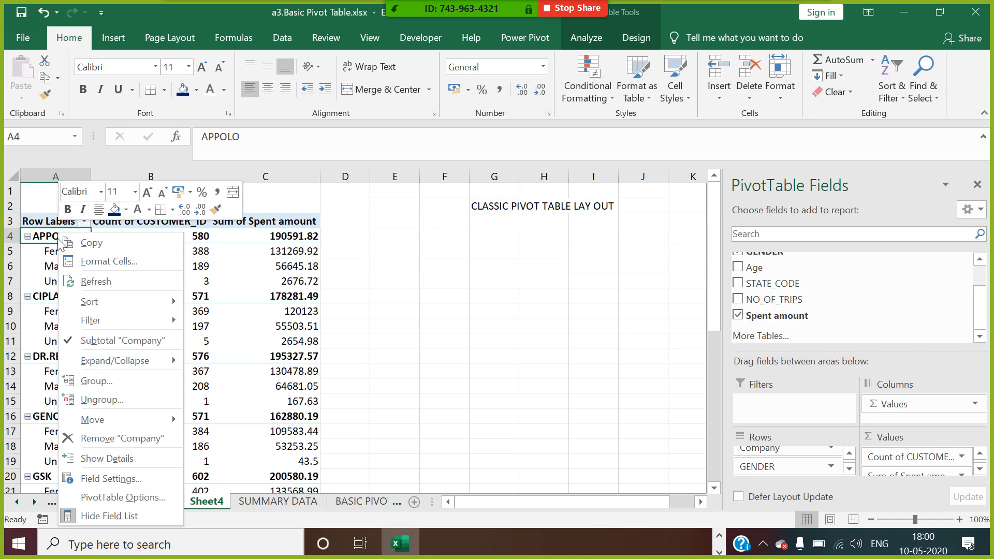
{"action": "left_click", "coordinate": [110, 498]}
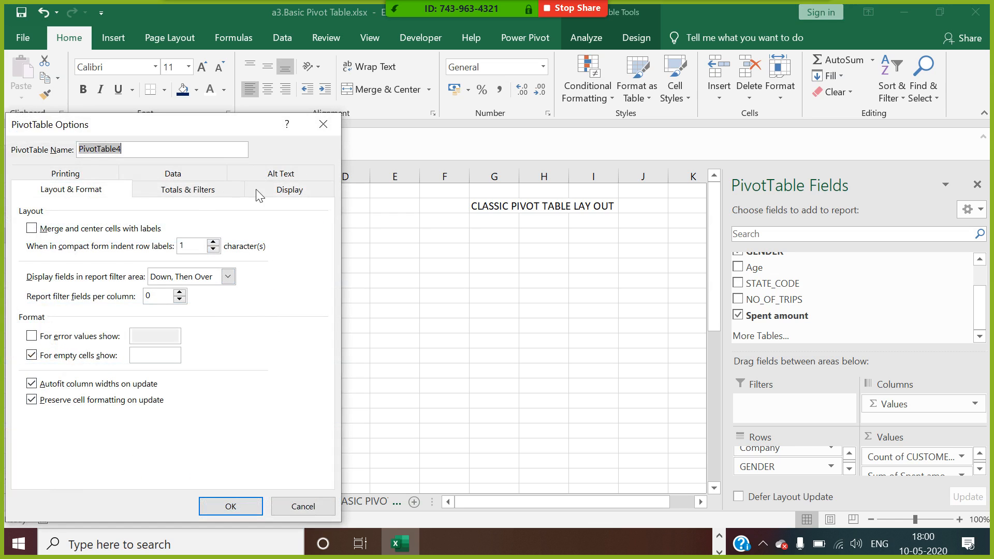
{"action": "left_click", "coordinate": [253, 192]}
{"action": "left_click", "coordinate": [35, 316]}
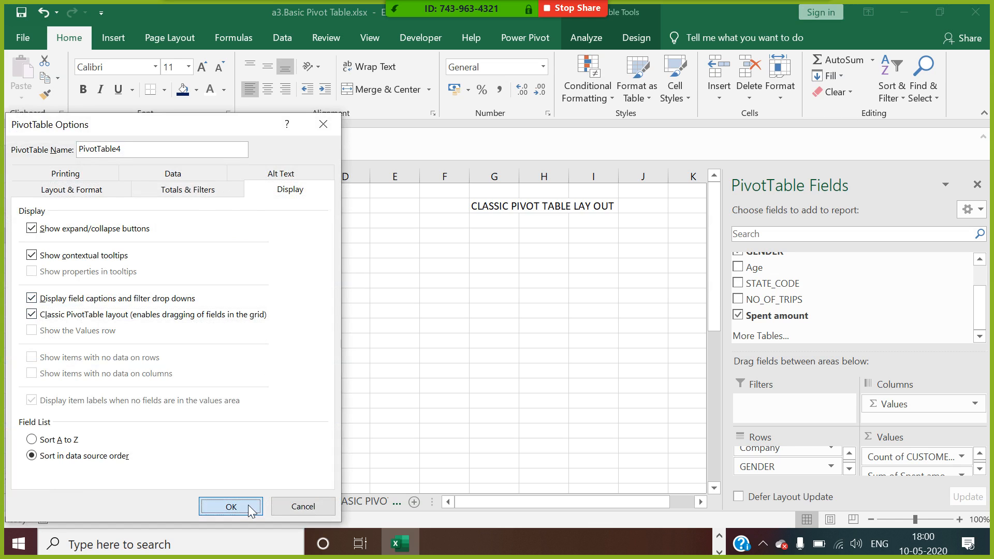
{"action": "left_click", "coordinate": [229, 506]}
{"action": "left_click", "coordinate": [455, 302]}
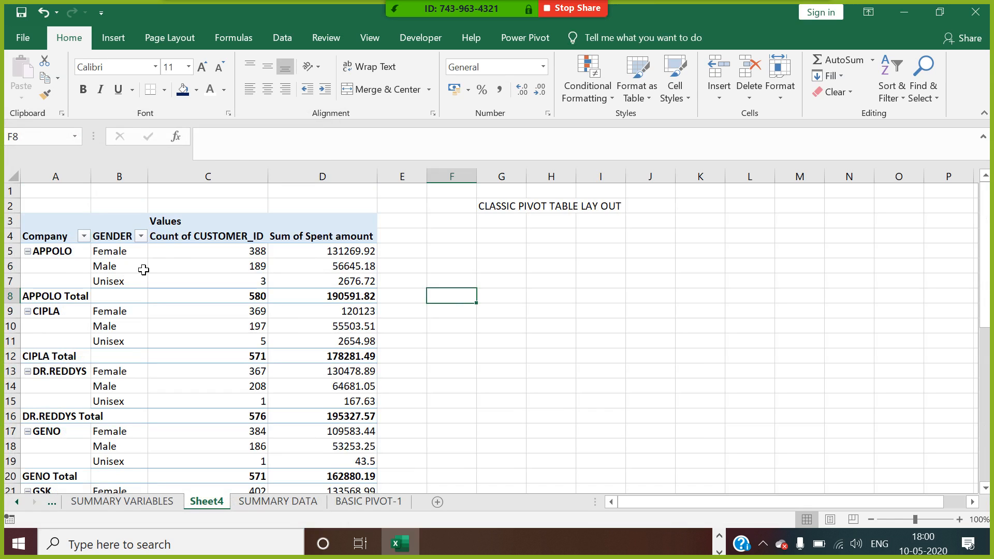
Step: Remove the Company subtotals from the classic layout pivot table
{"action": "left_click", "coordinate": [66, 254]}
{"action": "right_click", "coordinate": [67, 253]}
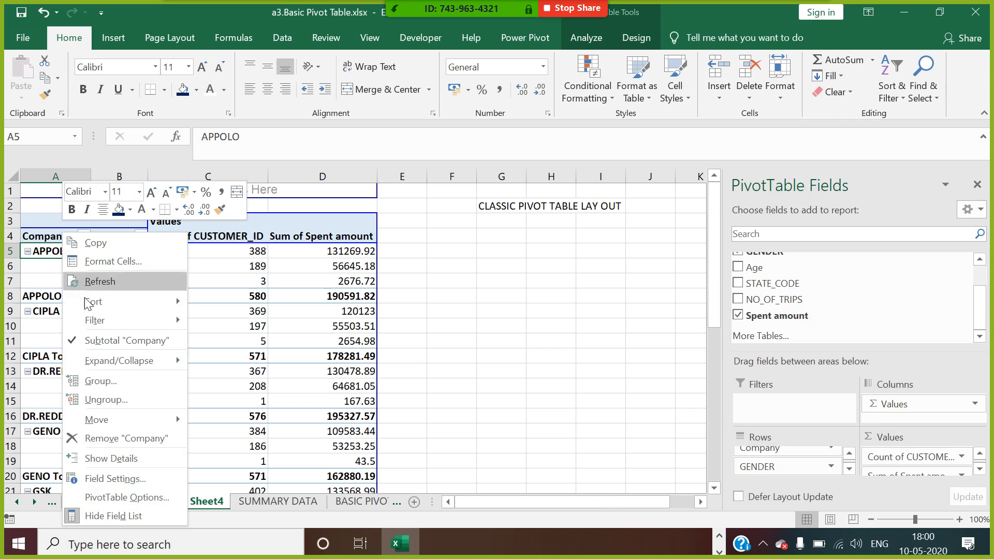
{"action": "left_click", "coordinate": [97, 341]}
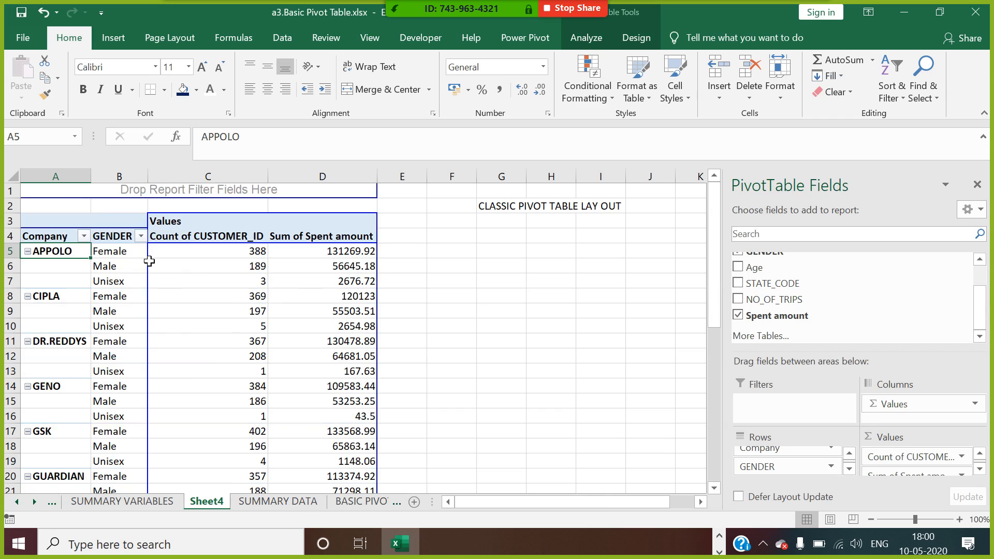
Step: Copy the pivot table in columns A to D and paste it starting at column L
{"action": "left_click_drag", "start_coordinate": [80, 177], "coordinate": [365, 211]}
{"action": "key", "text": "ctrl+c"}
{"action": "scroll", "coordinate": [972, 510], "scroll_direction": "right", "scroll_amount": 5}
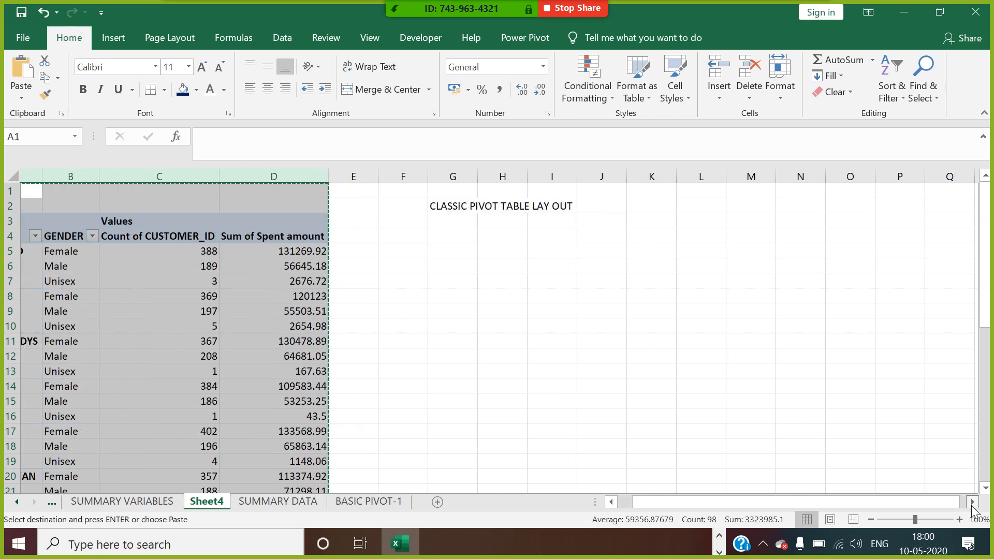
{"action": "scroll", "coordinate": [973, 509], "scroll_direction": "right", "scroll_amount": 2}
{"action": "left_click", "coordinate": [368, 179]}
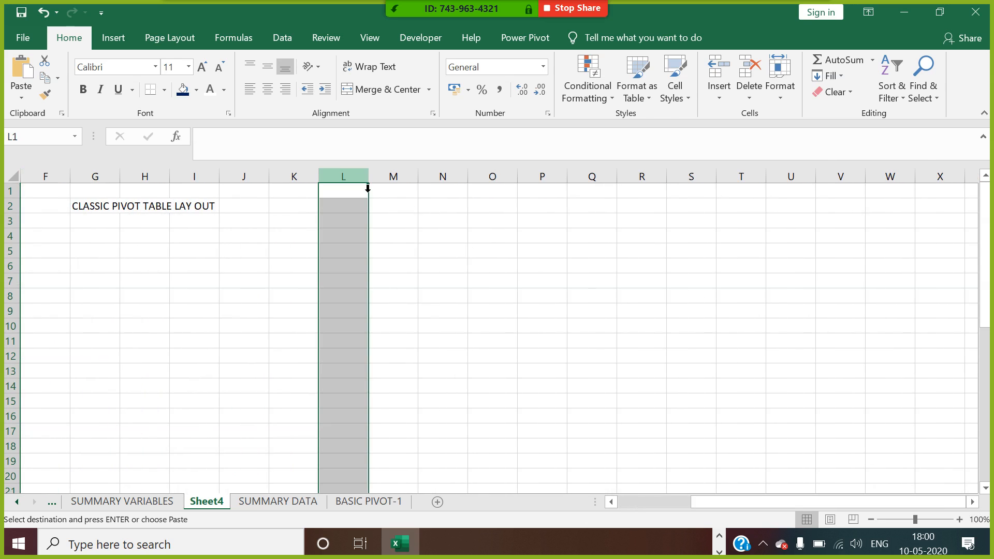
{"action": "key", "text": "ctrl+v"}
{"action": "left_click", "coordinate": [433, 315]}
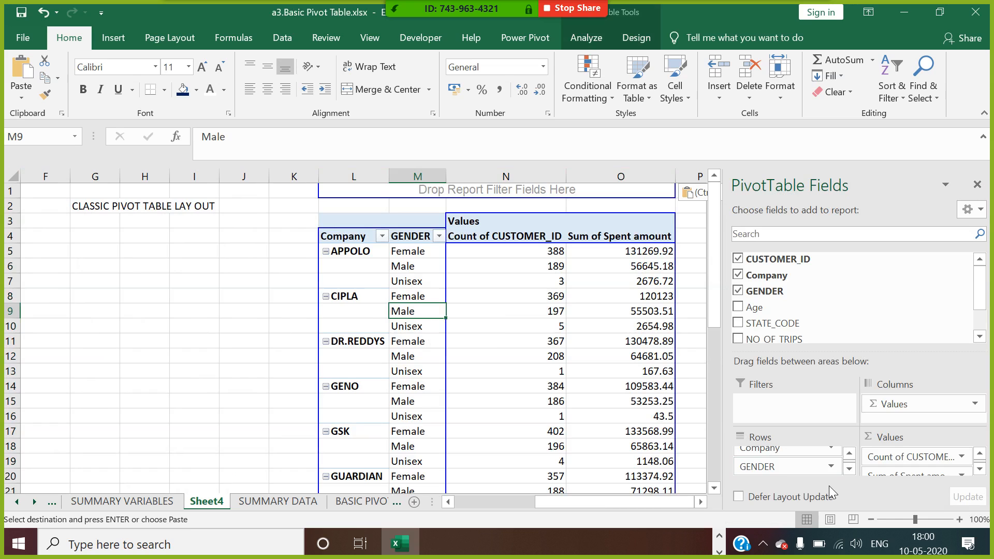
Step: Rearrange the copied pivot table with GENDER in the columns and only Spent amount in the values
{"action": "left_click_drag", "start_coordinate": [785, 471], "coordinate": [907, 308]}
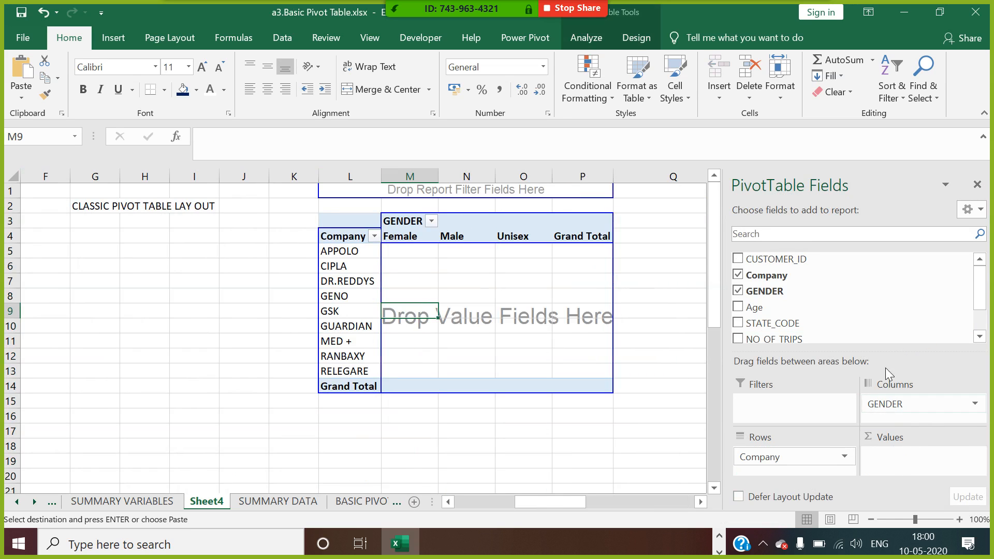
{"action": "scroll", "coordinate": [809, 334], "scroll_direction": "down", "scroll_amount": 1}
{"action": "left_click_drag", "start_coordinate": [807, 327], "coordinate": [924, 464]}
Step: Copy the company name DR.REDDYS from L7 and paste it into cell R5
{"action": "left_click", "coordinate": [701, 502]}
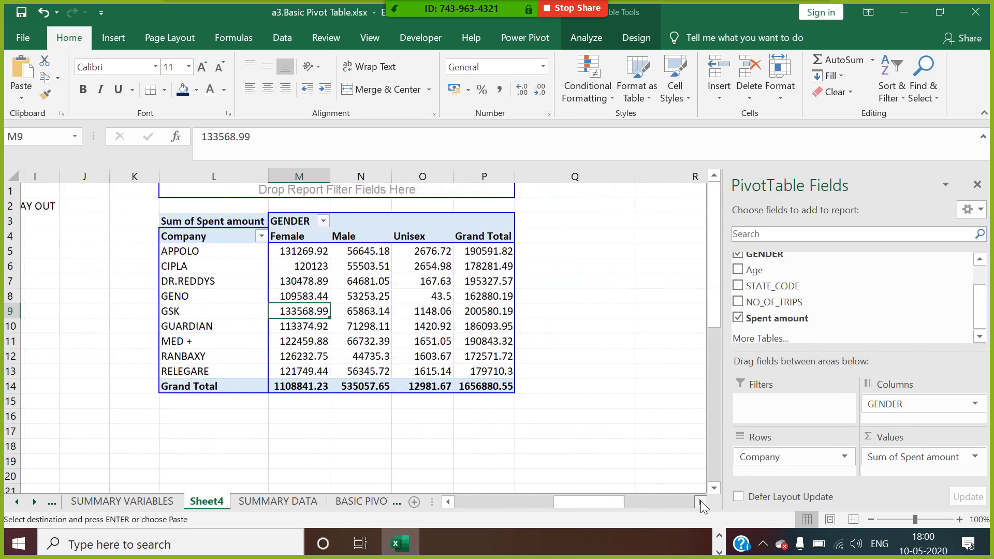
{"action": "left_click", "coordinate": [581, 313]}
{"action": "left_click", "coordinate": [188, 282]}
{"action": "key", "text": "ctrl+c"}
{"action": "left_click", "coordinate": [611, 257]}
{"action": "key", "text": "ctrl+v"}
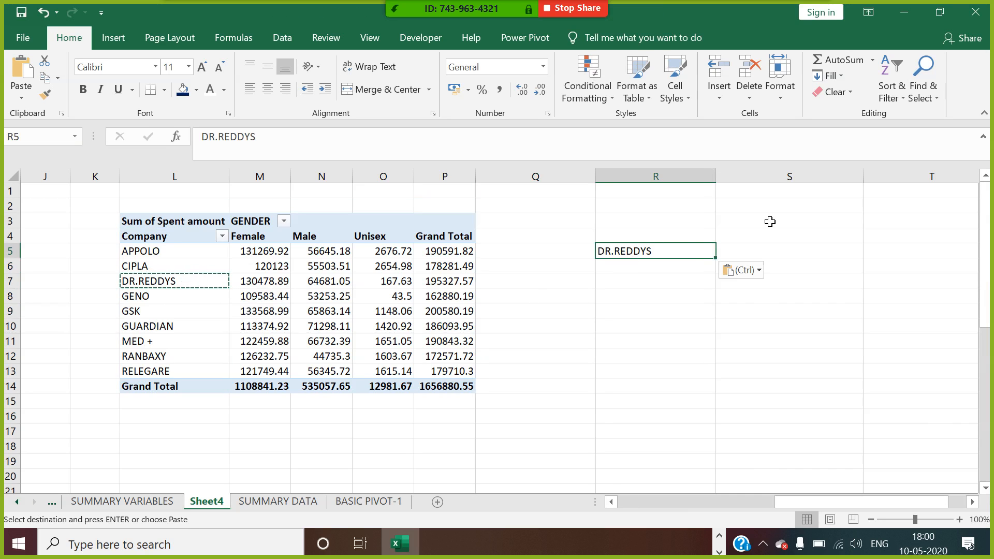
Step: Copy the Male column heading from N4 of the pivot table and paste it into cell S4
{"action": "left_click", "coordinate": [769, 222]}
{"action": "key", "text": "Down"}
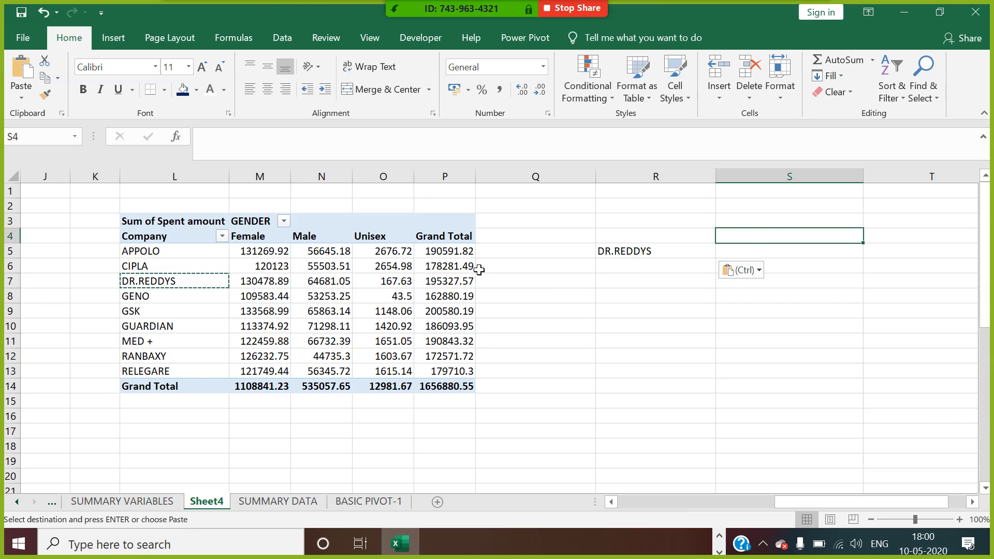
{"action": "left_click", "coordinate": [323, 238]}
{"action": "key", "text": "ctrl+c"}
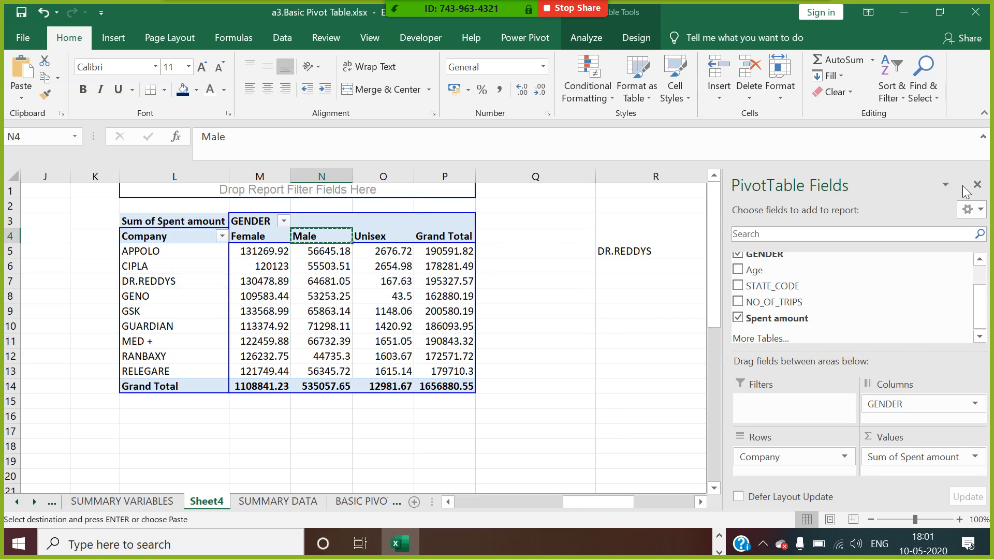
{"action": "left_click", "coordinate": [978, 185]}
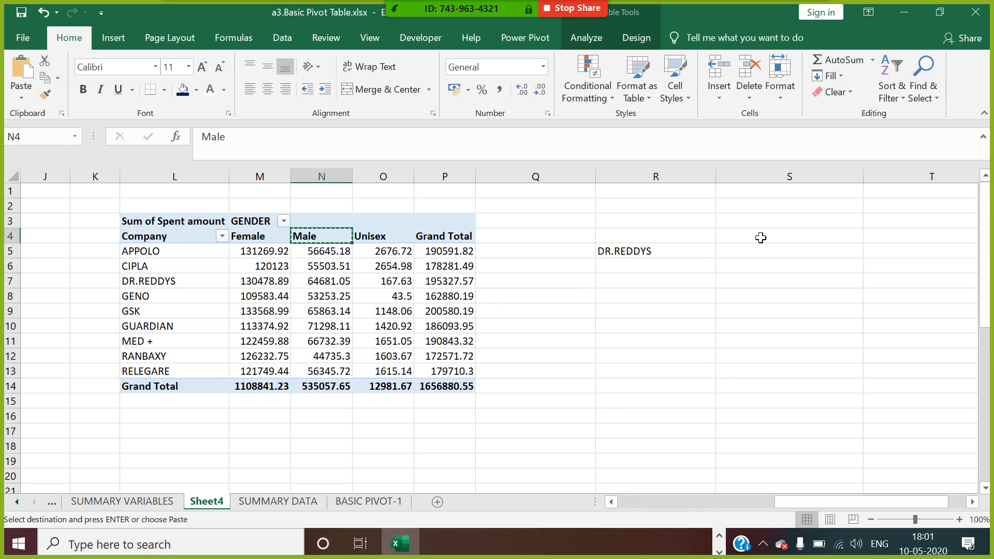
{"action": "left_click", "coordinate": [753, 236]}
{"action": "key", "text": "ctrl+v"}
Step: Enter a GETPIVOTDATA formula in S5 that references the Female spent amount of GSK in M9
{"action": "left_click", "coordinate": [755, 256]}
{"action": "key", "text": "Escape"}
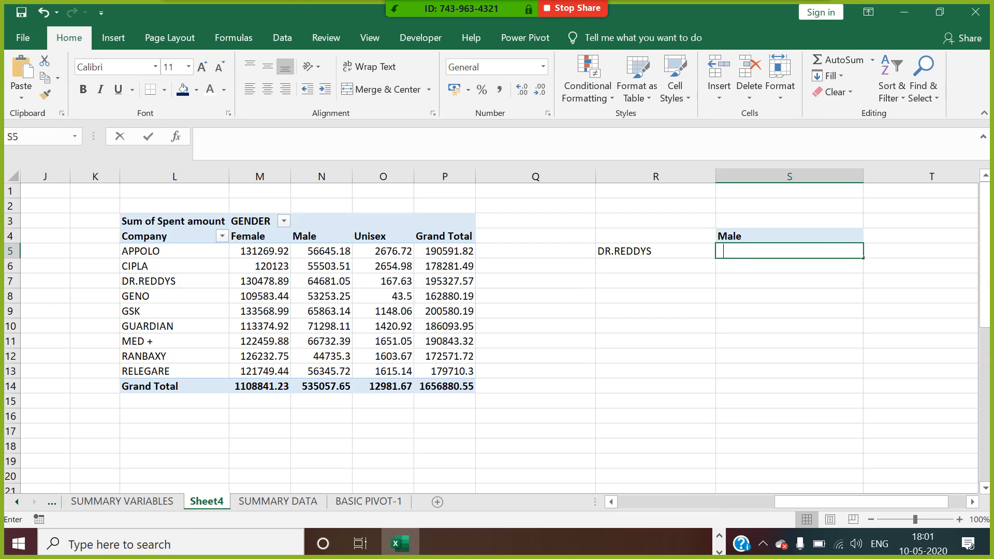
{"action": "type", "text": "="}
{"action": "left_click", "coordinate": [277, 312]}
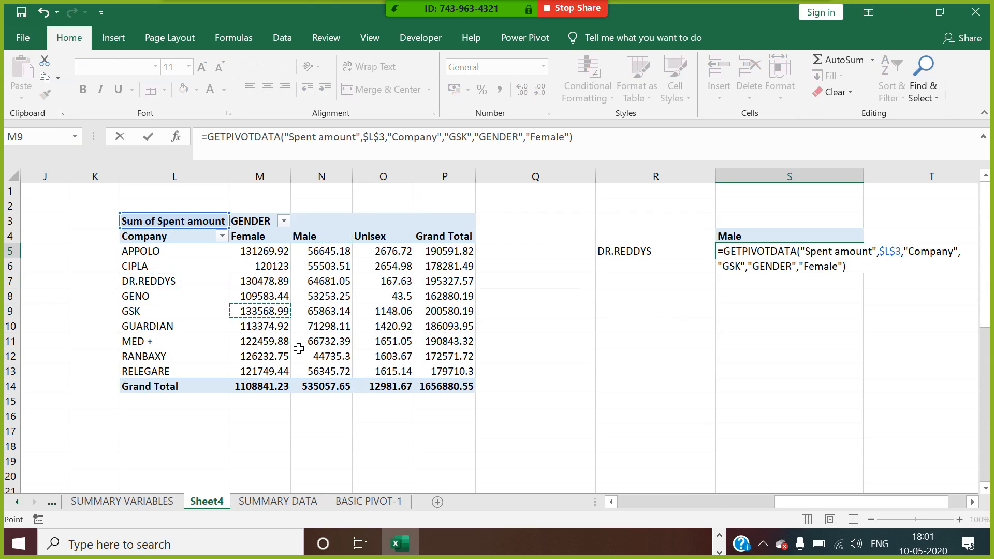
{"action": "key", "text": "Return"}
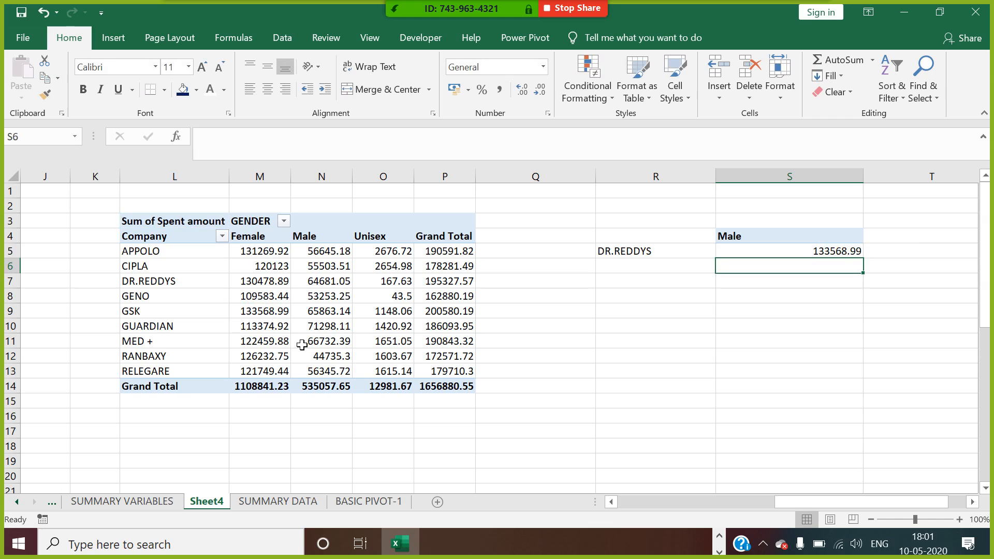
Step: Replace the fixed "Female" item in the S5 GETPIVOTDATA formula with a reference to cell S4
{"action": "left_click", "coordinate": [843, 256]}
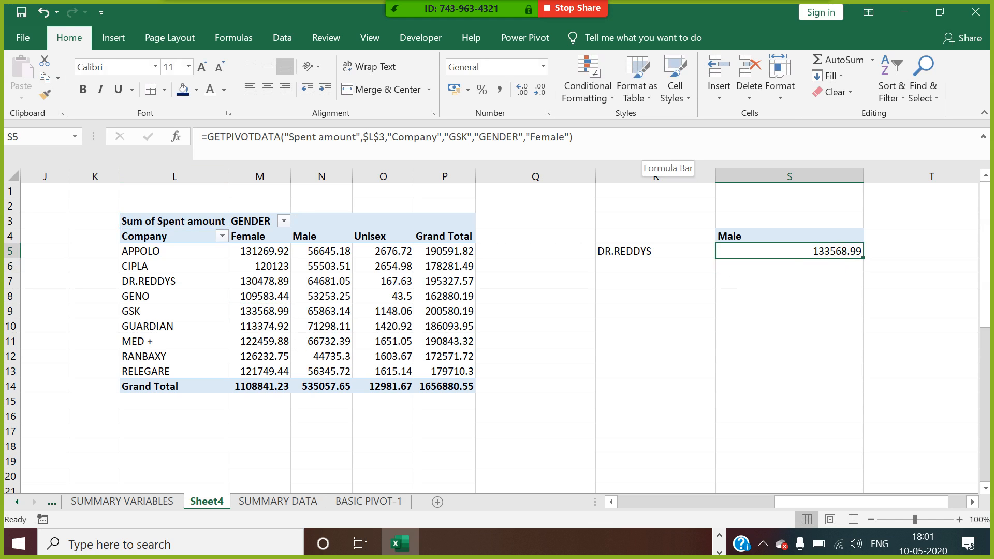
{"action": "left_click", "coordinate": [570, 137]}
{"action": "key", "text": "BackSpace"}
{"action": "key", "text": "BackSpace"}
{"action": "key", "text": "BackSpace"}
{"action": "key", "text": "BackSpace"}
{"action": "key", "text": "BackSpace"}
{"action": "key", "text": "BackSpace"}
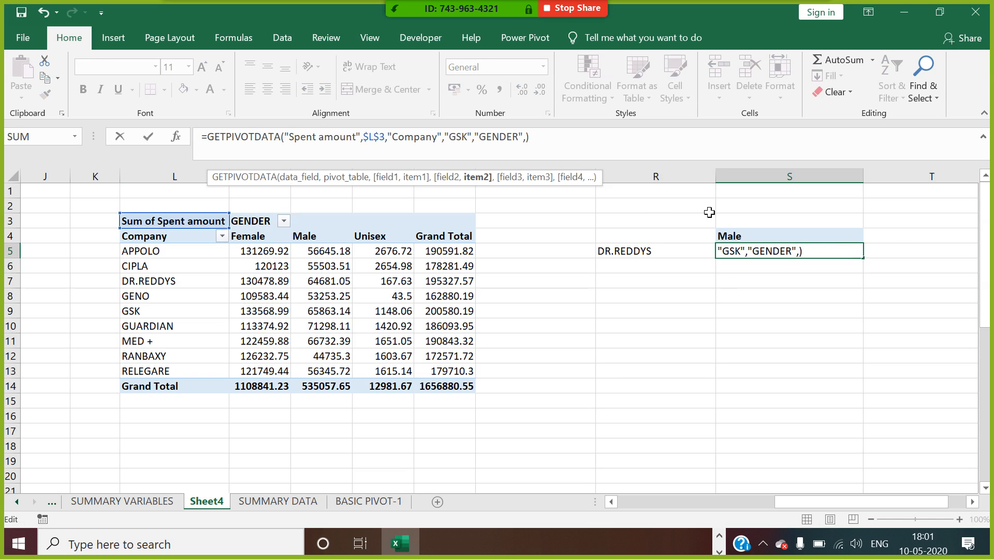
{"action": "left_click", "coordinate": [745, 238]}
Step: Replace the fixed "GSK" item in the S5 GETPIVOTDATA formula with a reference to cell R5
{"action": "left_click", "coordinate": [472, 138]}
{"action": "key", "text": "BackSpace"}
{"action": "key", "text": "BackSpace"}
{"action": "key", "text": "BackSpace"}
{"action": "key", "text": "BackSpace"}
{"action": "key", "text": "BackSpace"}
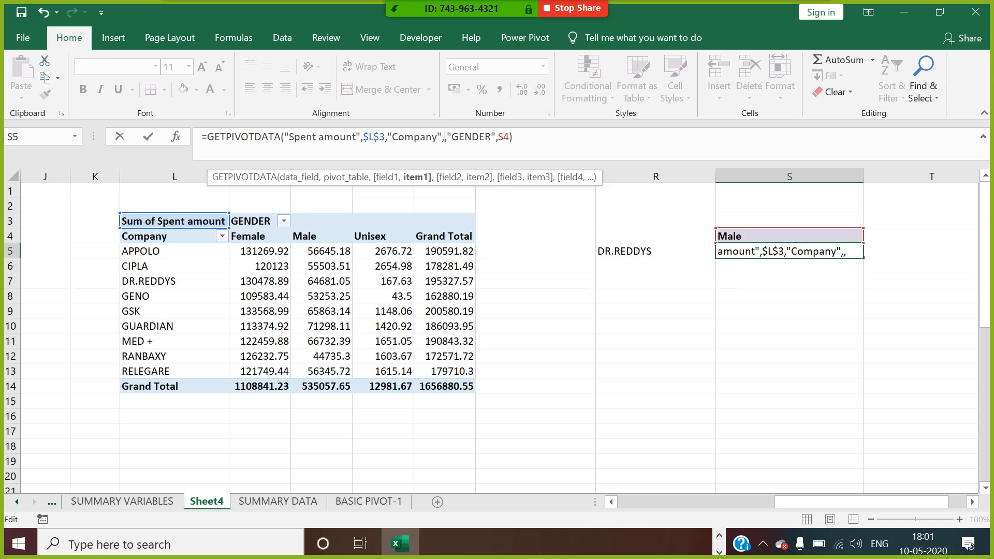
{"action": "left_click", "coordinate": [621, 254]}
{"action": "key", "text": "Return"}
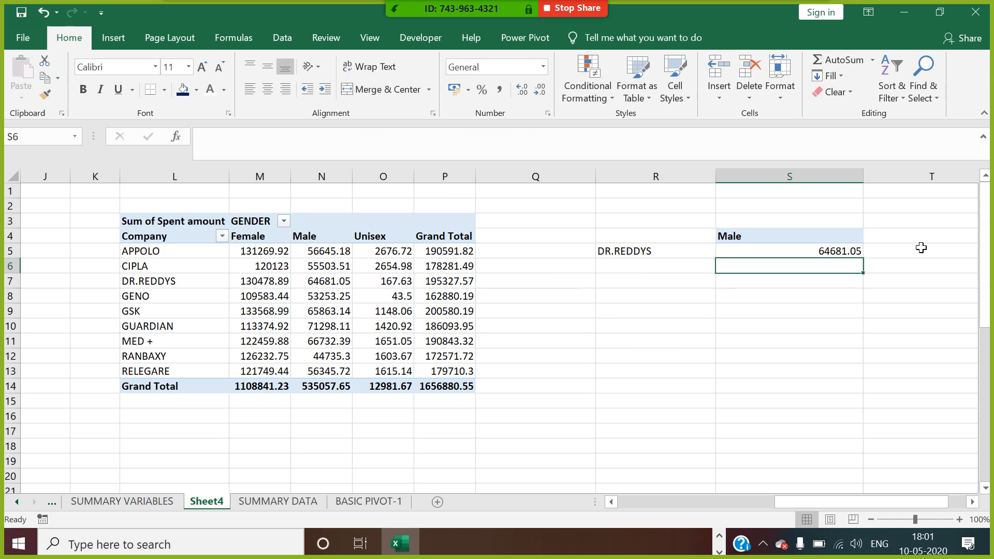
{"action": "left_click", "coordinate": [849, 255]}
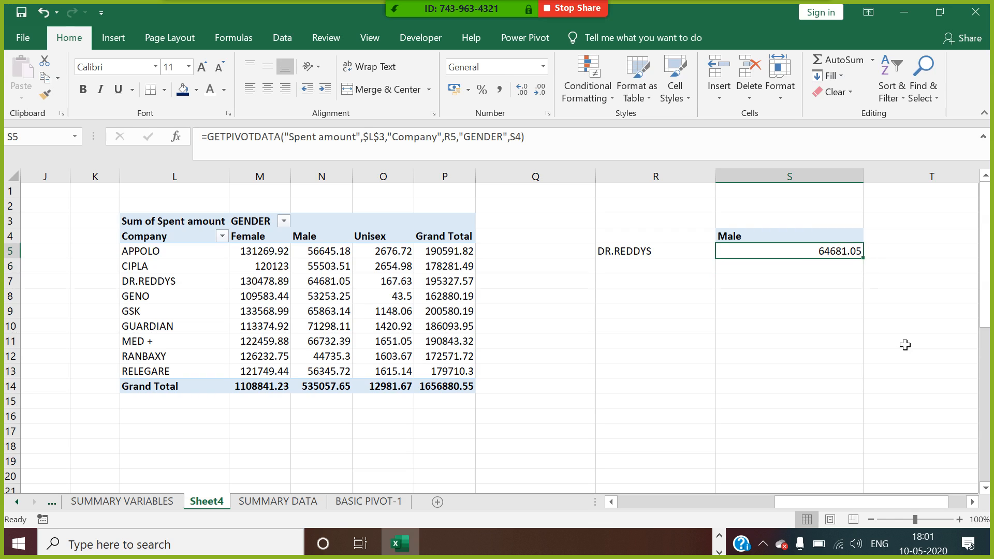
Step: Rename Sheet4 as BASIC PIVOT-2 and move it after the BASIC PIVOT-1 sheet
{"action": "right_click", "coordinate": [207, 503]}
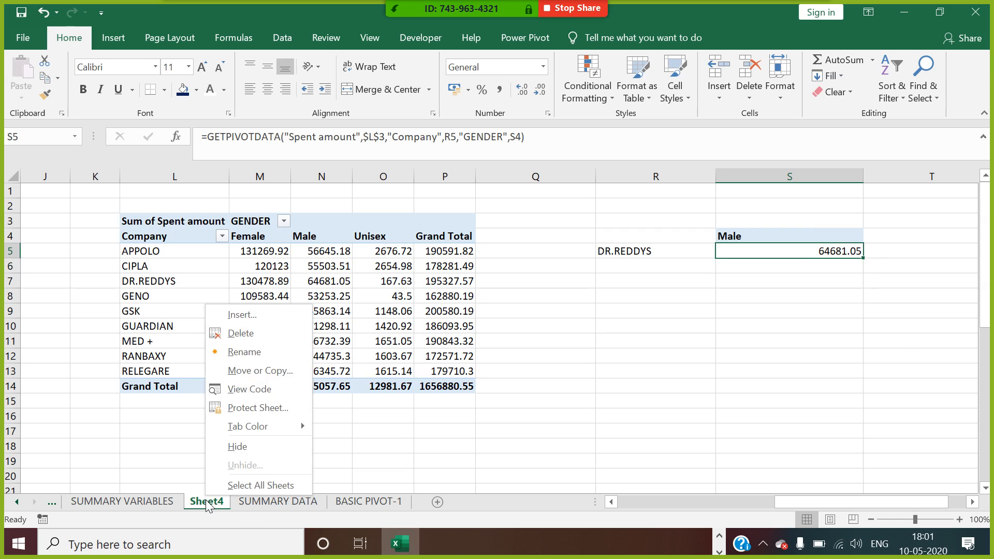
{"action": "left_click", "coordinate": [233, 359]}
{"action": "type", "text": "BASIC PIVOT-2"}
{"action": "left_click", "coordinate": [264, 511]}
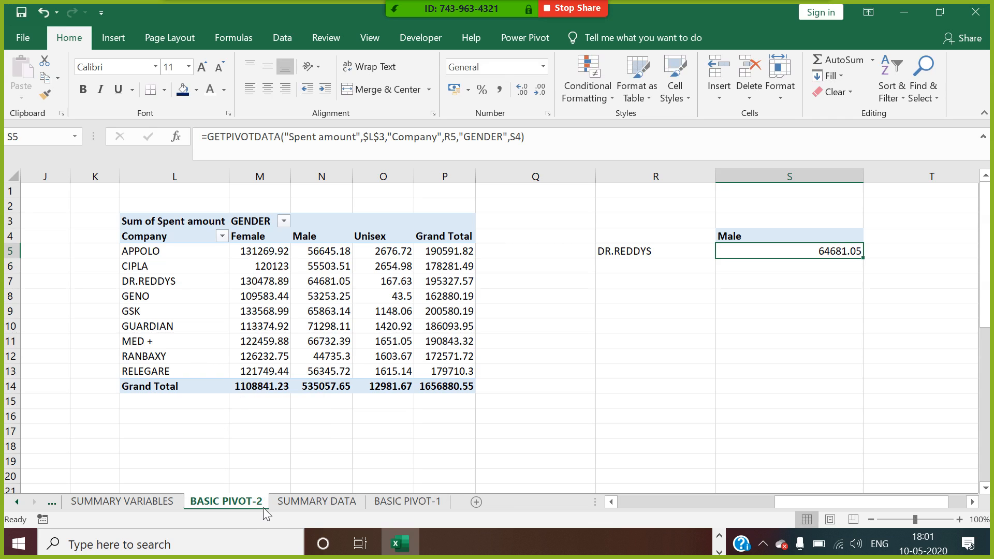
{"action": "left_click_drag", "start_coordinate": [250, 506], "coordinate": [489, 508]}
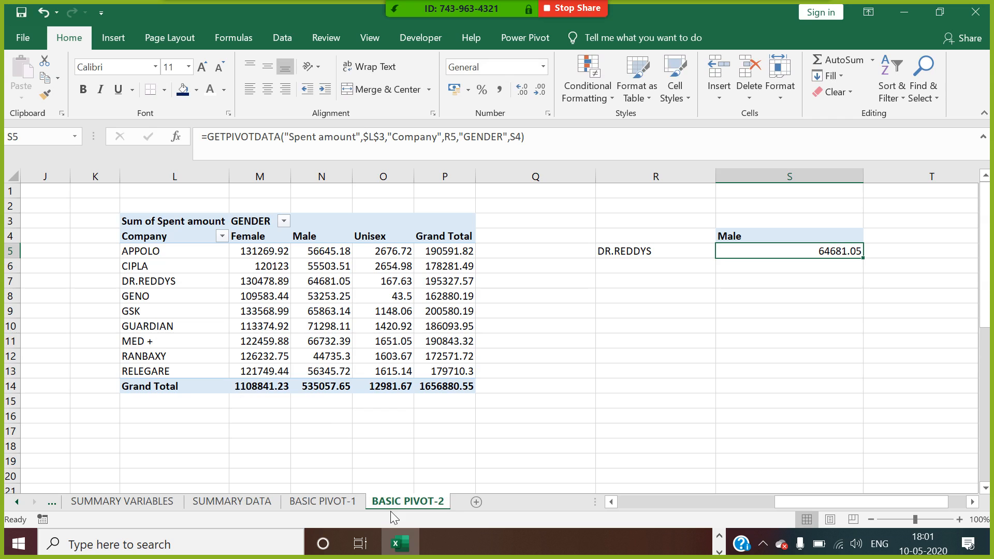
Step: Review the pivot tables on the BASIC PIVOT-1 sheet and the classic layout tables on BASIC PIVOT-2
{"action": "left_click", "coordinate": [324, 505]}
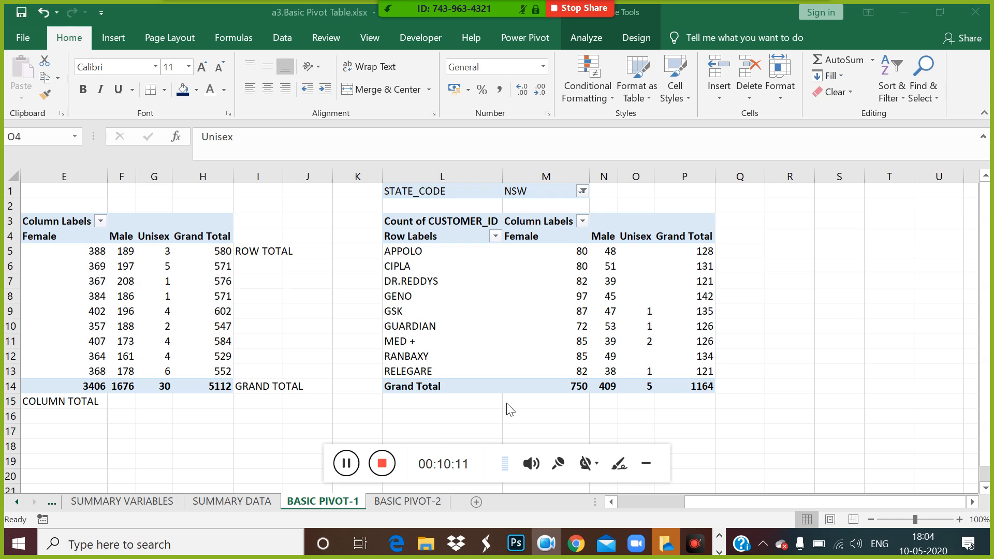
{"action": "left_click", "coordinate": [801, 283]}
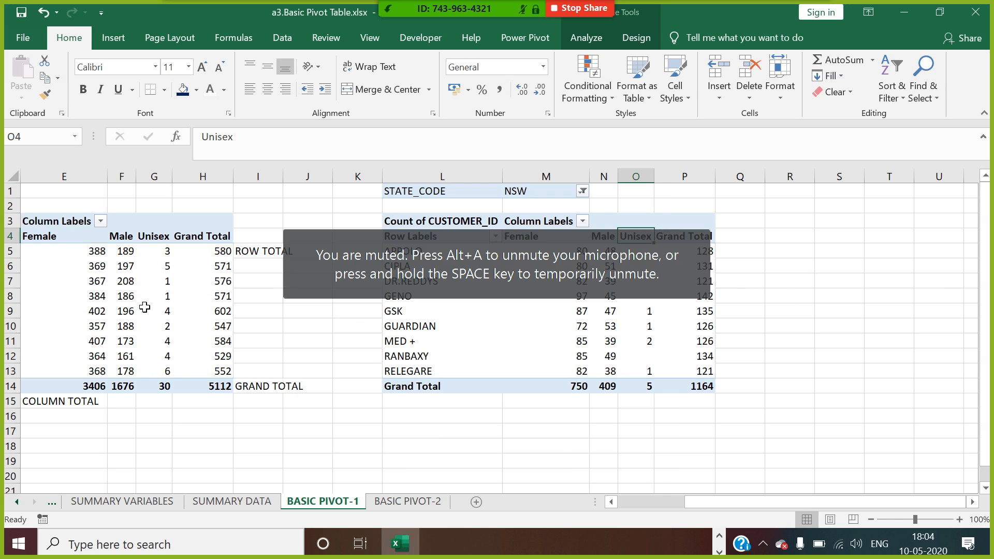
{"action": "mouse_move", "coordinate": [456, 9]}
{"action": "left_click", "coordinate": [234, 19]}
{"action": "left_click", "coordinate": [192, 21]}
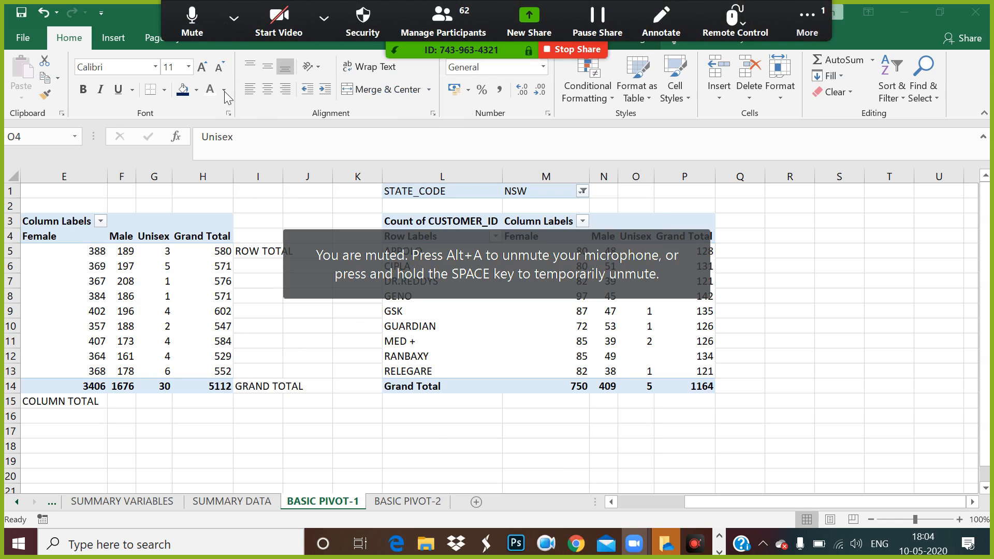
{"action": "left_click", "coordinate": [371, 341]}
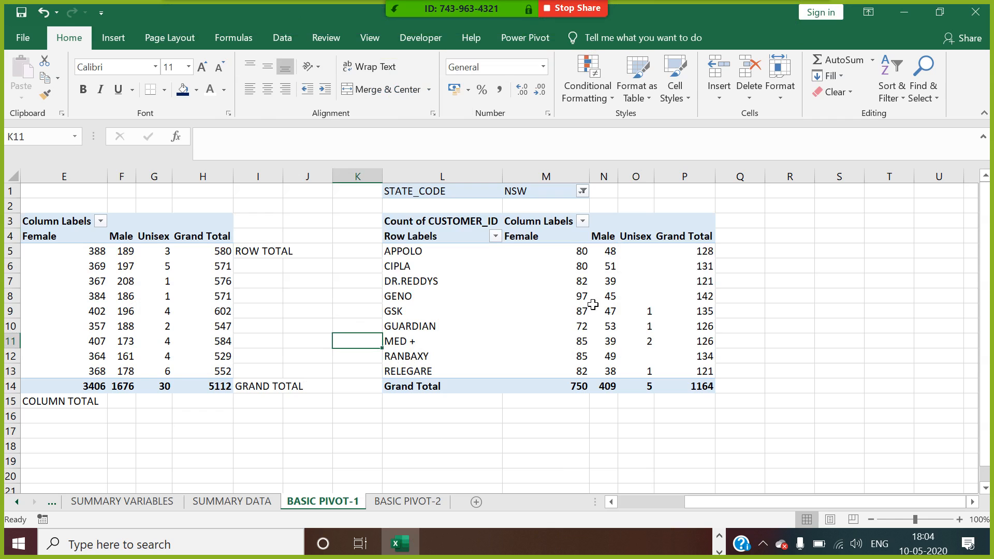
{"action": "left_click", "coordinate": [421, 503]}
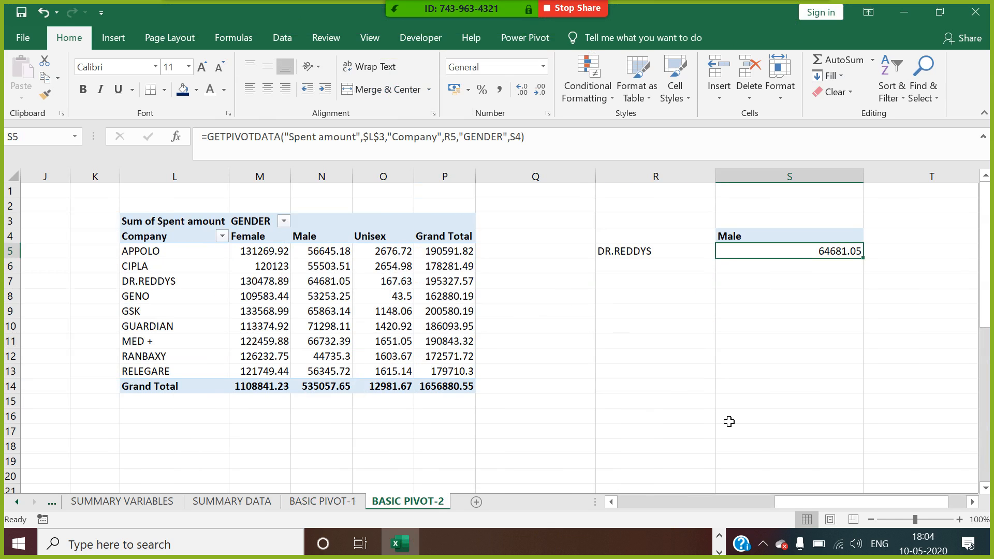
{"action": "left_click_drag", "start_coordinate": [817, 501], "coordinate": [661, 501]}
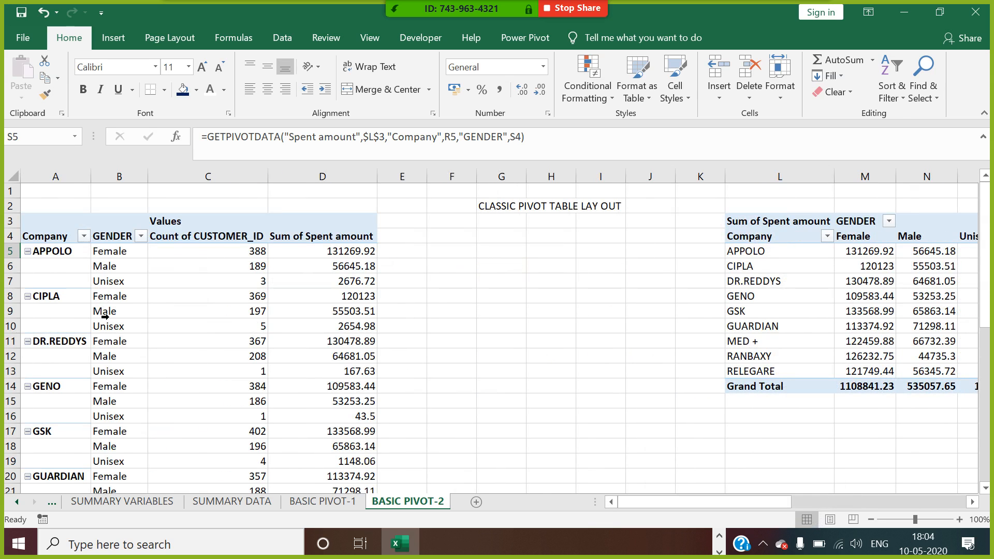
{"action": "left_click_drag", "start_coordinate": [655, 502], "coordinate": [893, 503]}
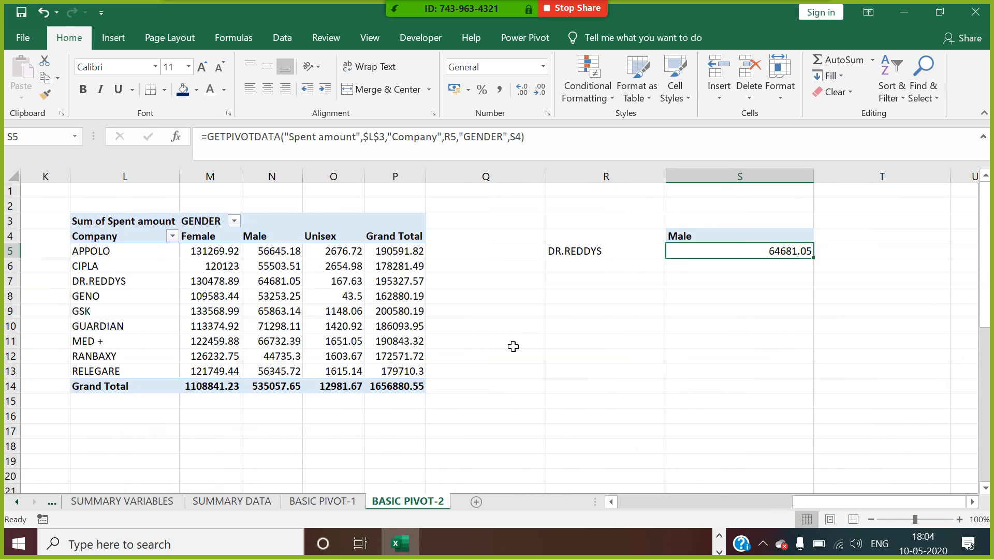
Step: Copy the Female, Male and Unisex headings from M4:O4 and paste them starting at S9
{"action": "left_click_drag", "start_coordinate": [236, 239], "coordinate": [358, 240]}
{"action": "key", "text": "ctrl+c"}
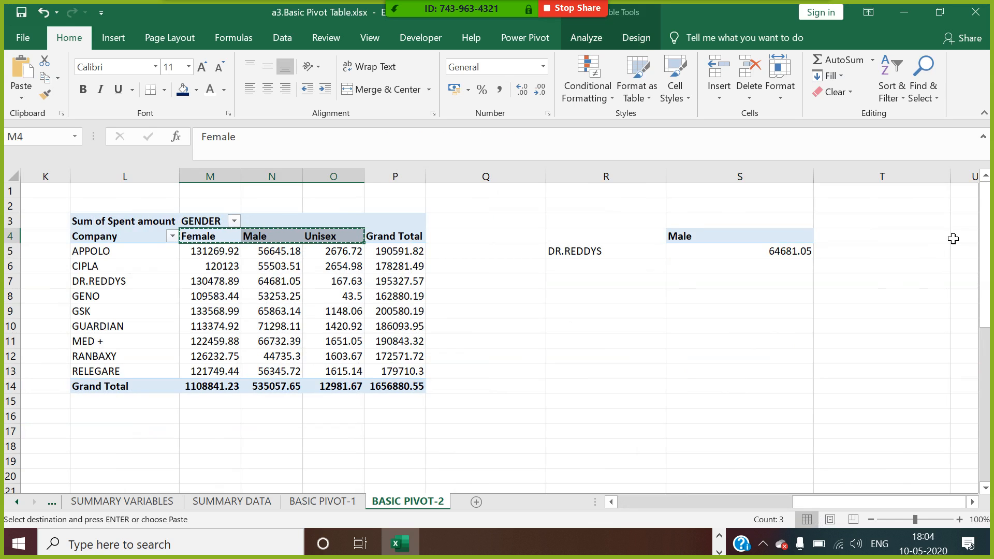
{"action": "left_click", "coordinate": [795, 316]}
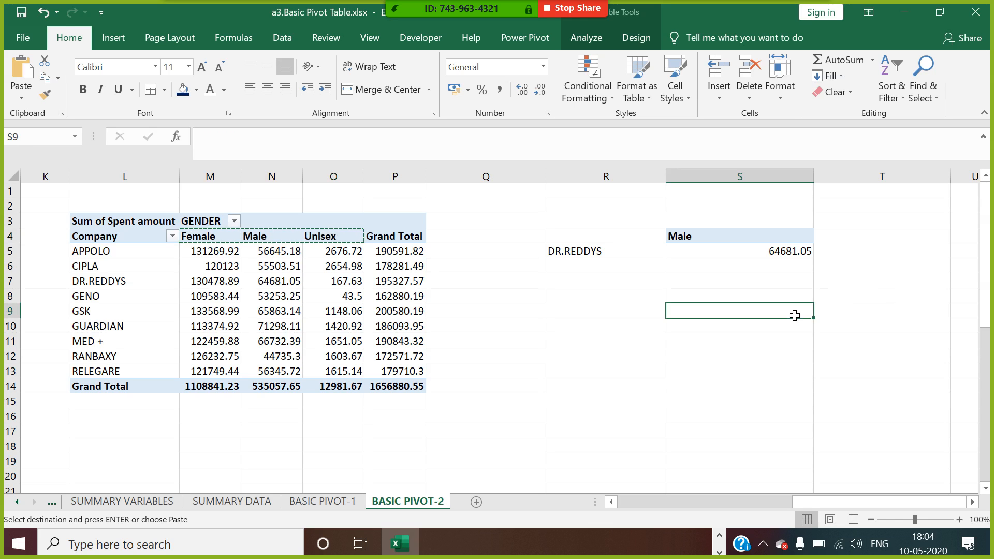
{"action": "key", "text": "ctrl+v"}
Step: Copy the company names CIPLA to RANBAXY from L6:L12 and paste them starting at R10
{"action": "left_click_drag", "start_coordinate": [122, 270], "coordinate": [127, 355]}
{"action": "key", "text": "ctrl+c"}
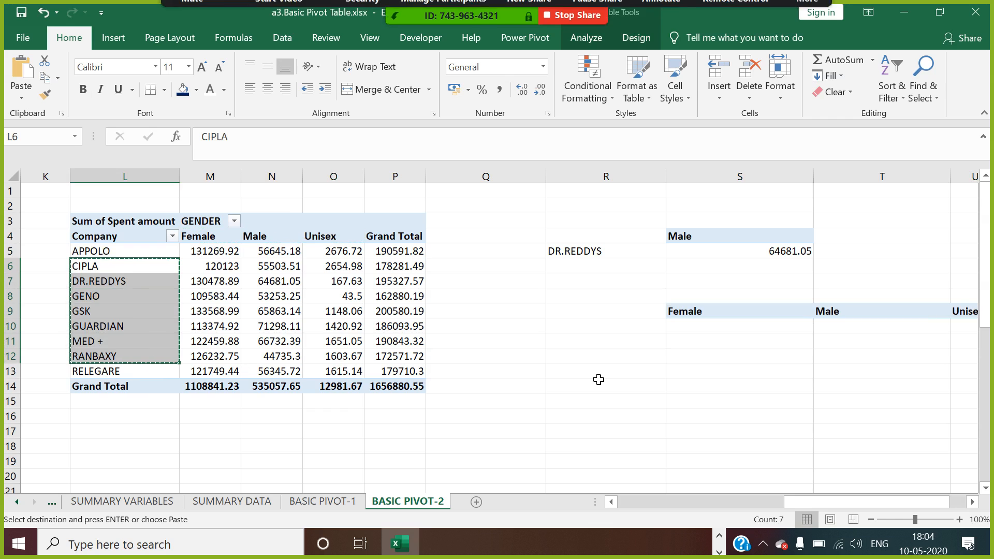
{"action": "left_click", "coordinate": [644, 333]}
{"action": "key", "text": "ctrl+v"}
Step: Enter a GETPIVOTDATA formula in S10 that references the Female spent amount of GENO in M8
{"action": "left_click", "coordinate": [726, 337]}
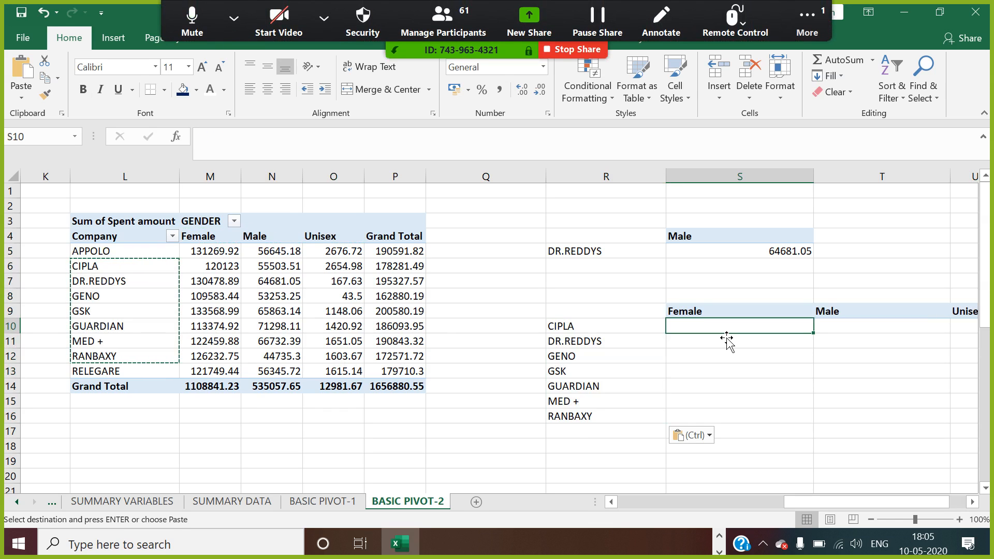
{"action": "type", "text": "="}
{"action": "left_click", "coordinate": [240, 299]}
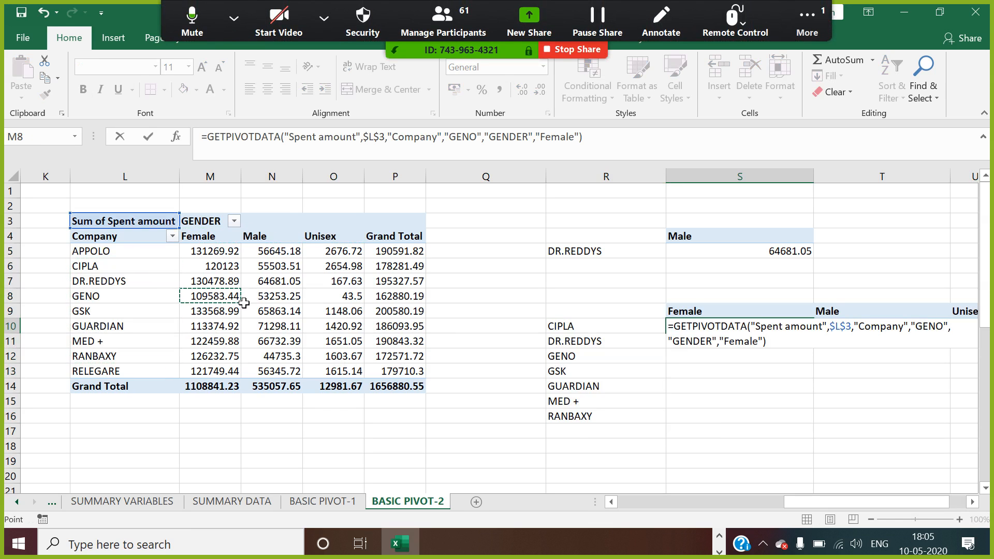
{"action": "key", "text": "BackSpace"}
{"action": "key", "text": "Return"}
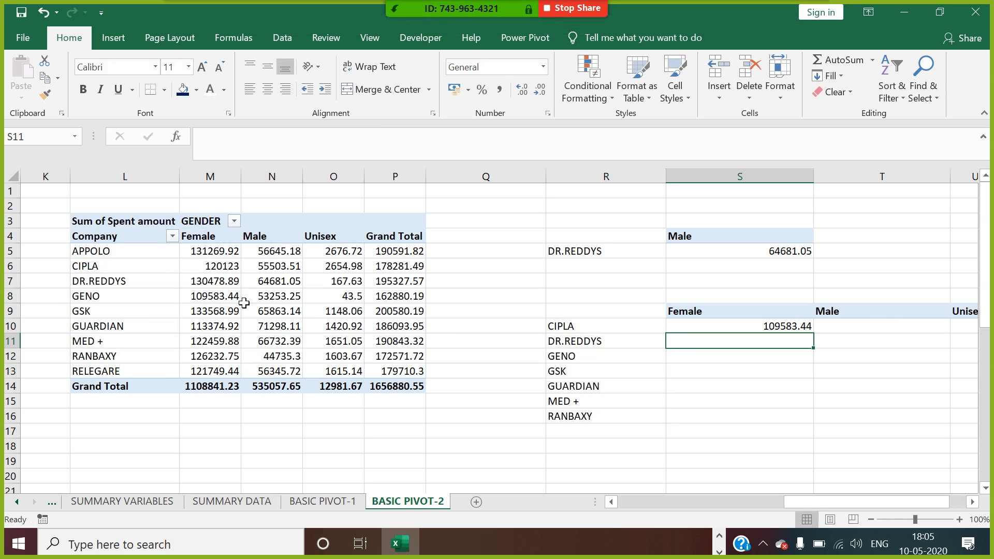
Step: Replace the fixed "Female" item in the S10 formula with the row-locked reference S$9
{"action": "left_click", "coordinate": [779, 329]}
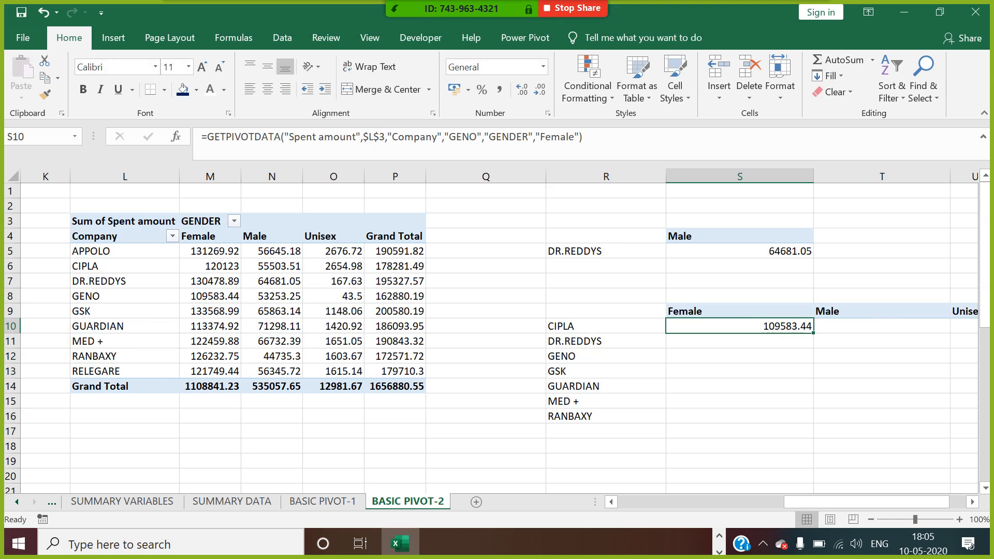
{"action": "double_click", "coordinate": [777, 327]}
{"action": "key", "text": "BackSpace"}
{"action": "key", "text": "BackSpace"}
{"action": "key", "text": "BackSpace"}
{"action": "key", "text": "BackSpace"}
{"action": "key", "text": "BackSpace"}
{"action": "left_click", "coordinate": [777, 314]}
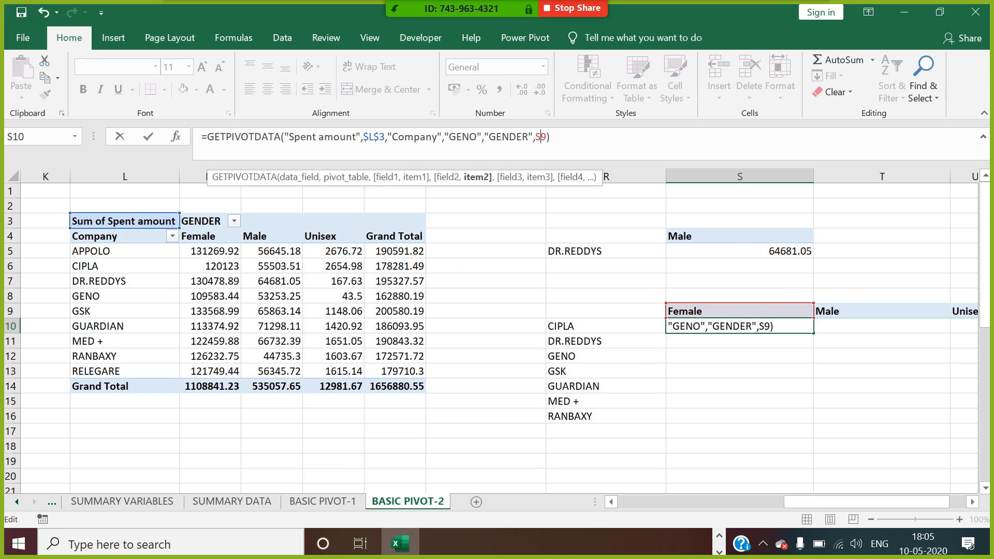
{"action": "type", "text": "$"}
Step: Replace the fixed "GENO" item in the S10 formula with the column-locked reference $R10
{"action": "left_click", "coordinate": [482, 137]}
{"action": "key", "text": "BackSpace"}
{"action": "key", "text": "BackSpace"}
{"action": "key", "text": "BackSpace"}
{"action": "key", "text": "BackSpace"}
{"action": "key", "text": "BackSpace"}
{"action": "key", "text": "BackSpace"}
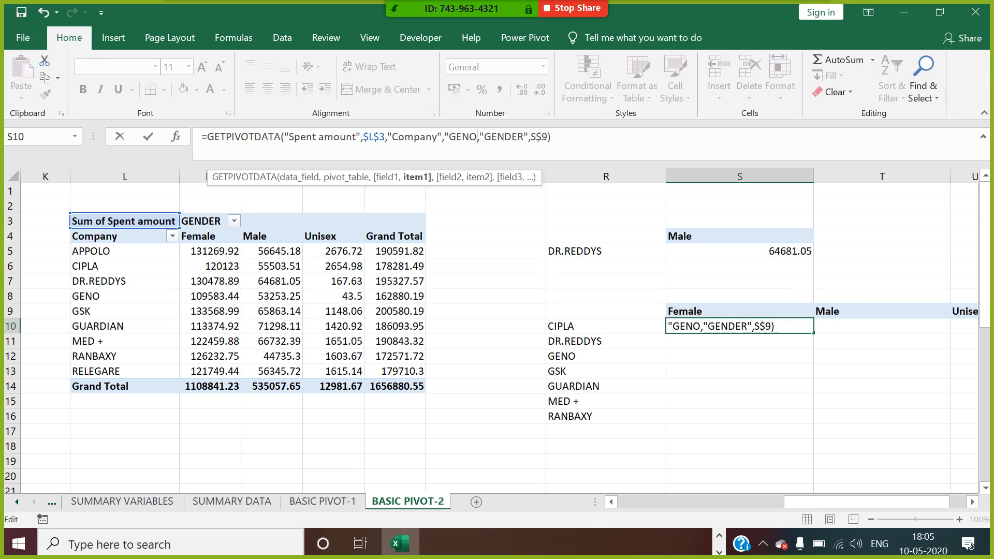
{"action": "left_click", "coordinate": [605, 331]}
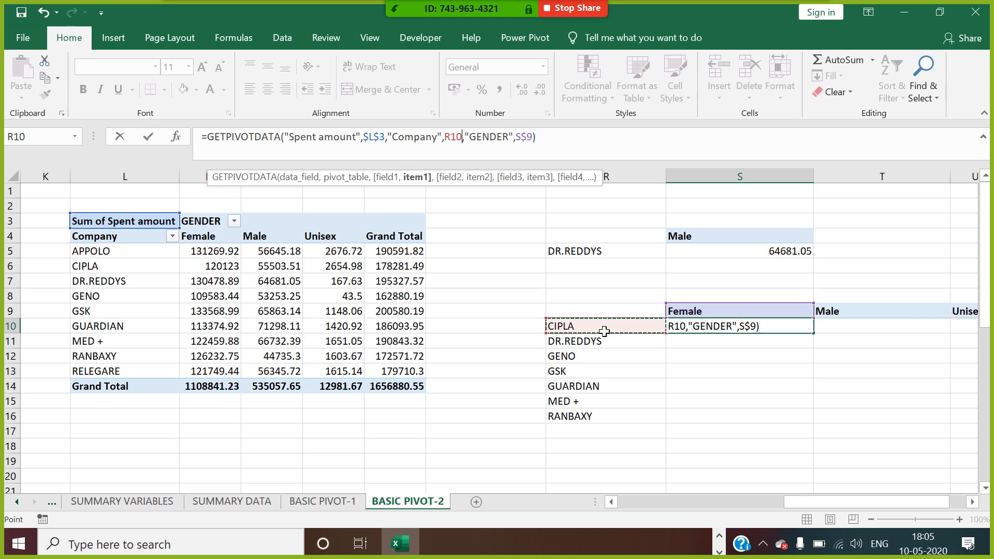
{"action": "left_click", "coordinate": [445, 137]}
{"action": "type", "text": "$"}
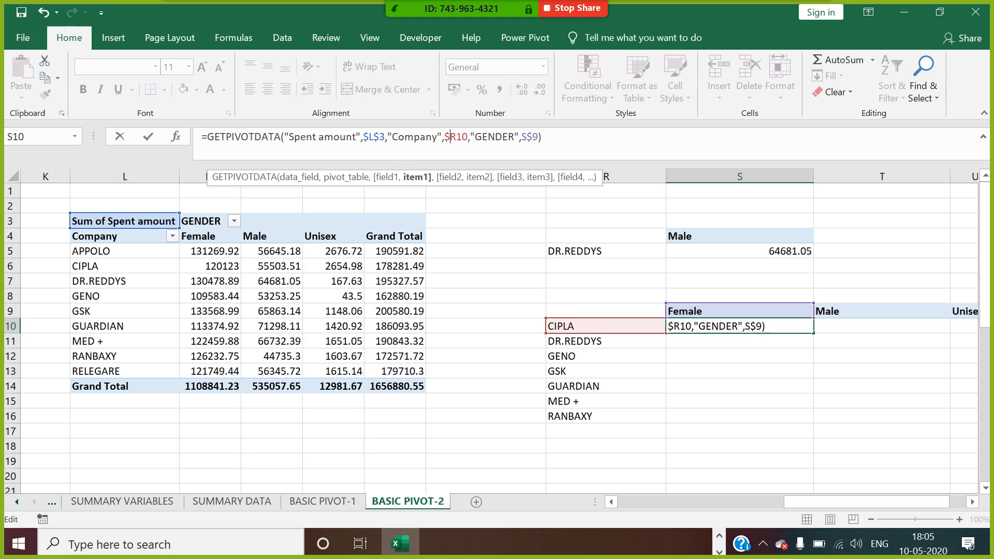
{"action": "key", "text": "Return"}
Step: Fill the S10 GETPIVOTDATA formula across the company and gender grid S10:U16
{"action": "left_click", "coordinate": [752, 329]}
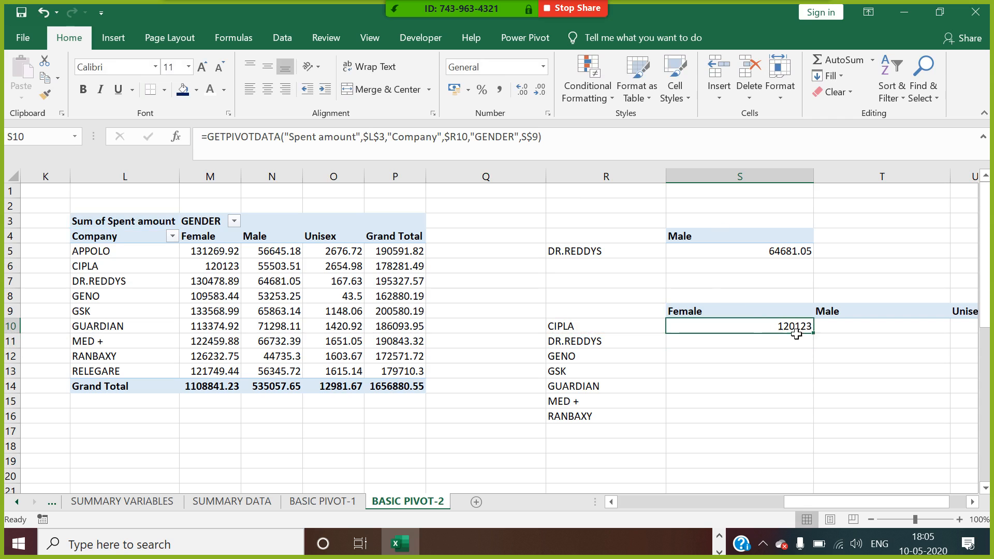
{"action": "left_click_drag", "start_coordinate": [819, 341], "coordinate": [847, 420]}
{"action": "left_click", "coordinate": [905, 311]}
{"action": "left_click_drag", "start_coordinate": [630, 325], "coordinate": [813, 417]}
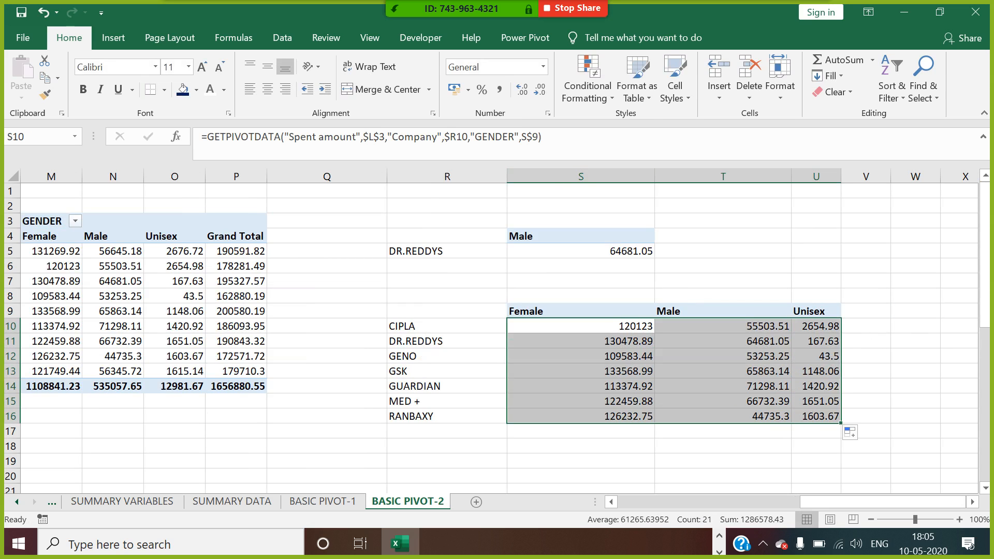
Step: Reduce the amounts in S10:U16 to zero decimal places
{"action": "left_click", "coordinate": [523, 90]}
{"action": "left_click", "coordinate": [523, 90]}
{"action": "left_click", "coordinate": [952, 374]}
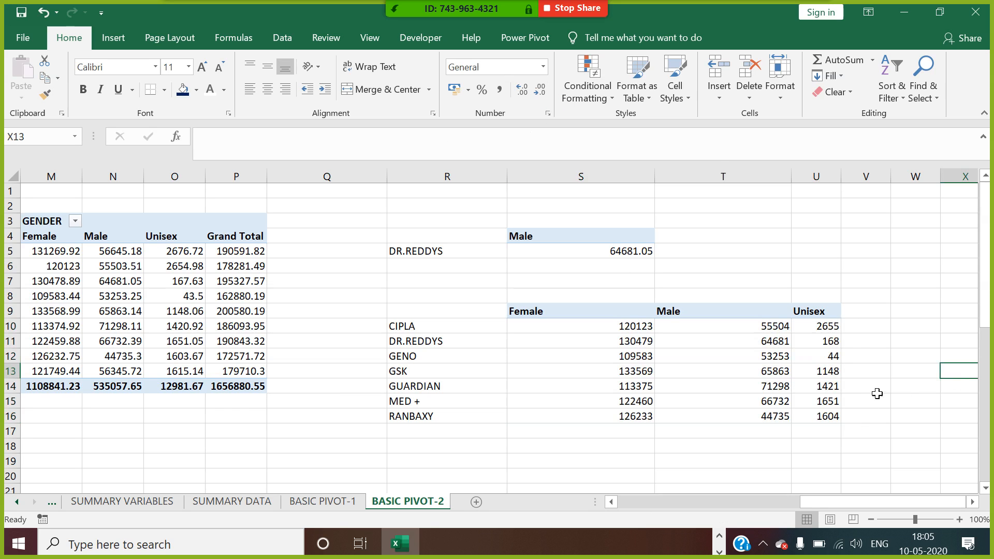
Step: Enter the heading "GET PIVOT DATA" in cell Q2, beside the company-by-gender pivot table
{"action": "left_click_drag", "start_coordinate": [811, 500], "coordinate": [777, 497]}
{"action": "left_click", "coordinate": [553, 446]}
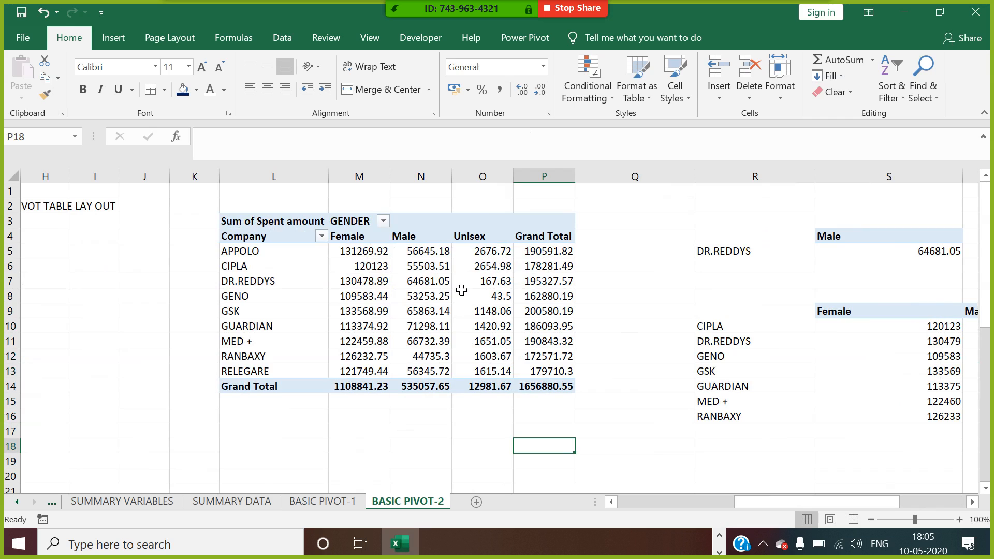
{"action": "left_click", "coordinate": [941, 333]}
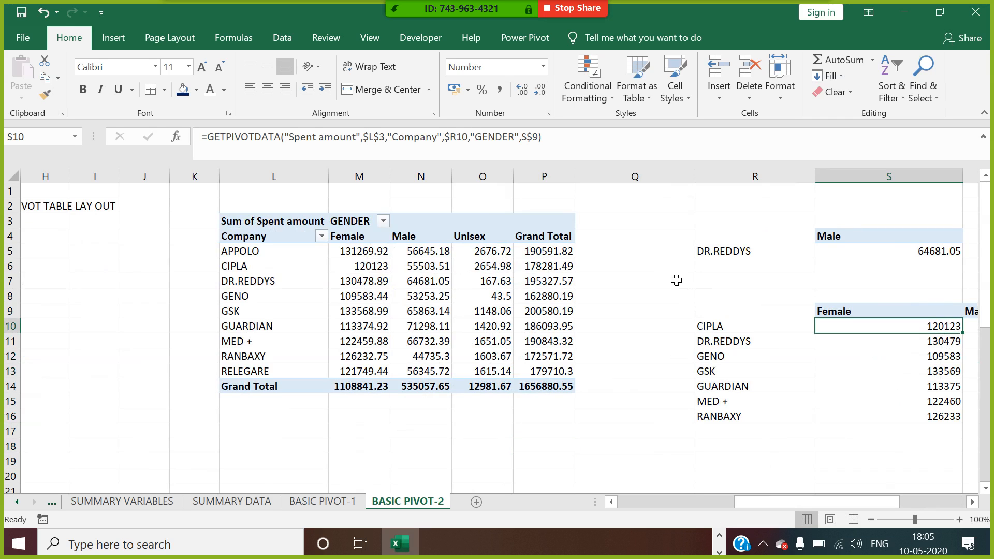
{"action": "left_click", "coordinate": [676, 210]}
{"action": "type", "text": "GET PIVOT DATA"}
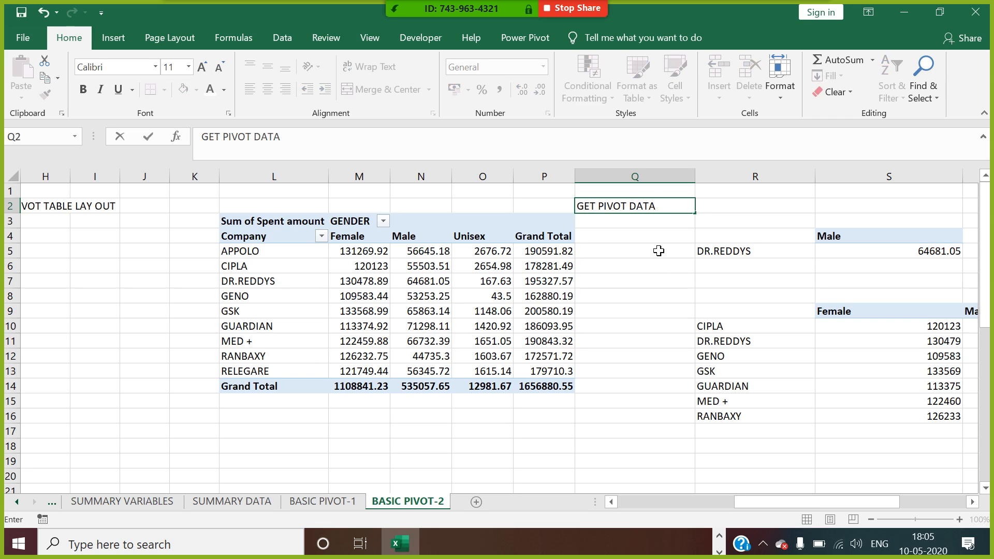
{"action": "left_click", "coordinate": [658, 251]}
{"action": "left_click", "coordinate": [642, 207]}
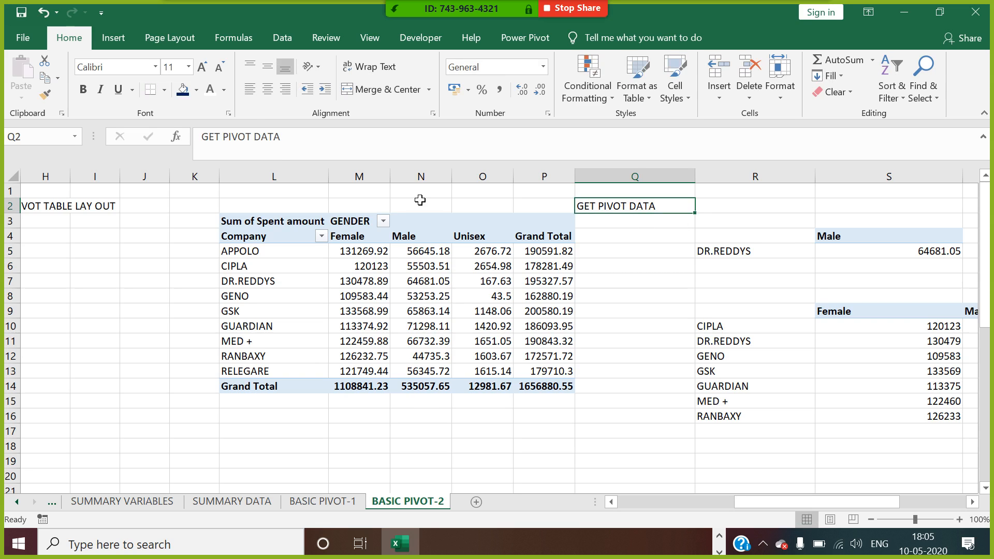
Step: Format the GET PIVOT DATA heading in Q2 as bold red text
{"action": "left_click", "coordinate": [225, 90]}
{"action": "left_click", "coordinate": [214, 138]}
{"action": "left_click", "coordinate": [224, 90]}
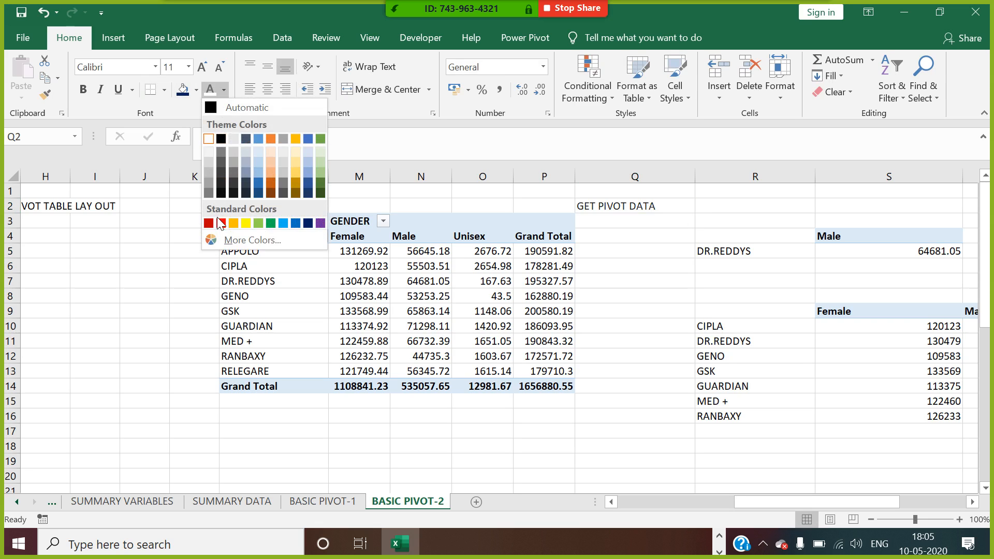
{"action": "left_click", "coordinate": [224, 227]}
{"action": "left_click", "coordinate": [86, 89]}
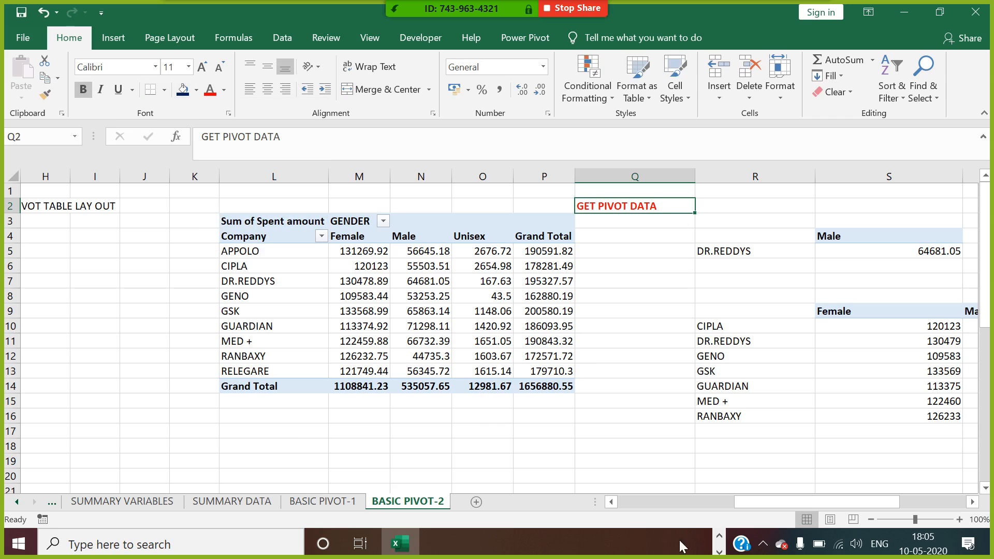
Step: Format the CLASSIC PIVOT TABLE LAY OUT heading in G2 as bold red text
{"action": "left_click_drag", "start_coordinate": [774, 498], "coordinate": [550, 494]}
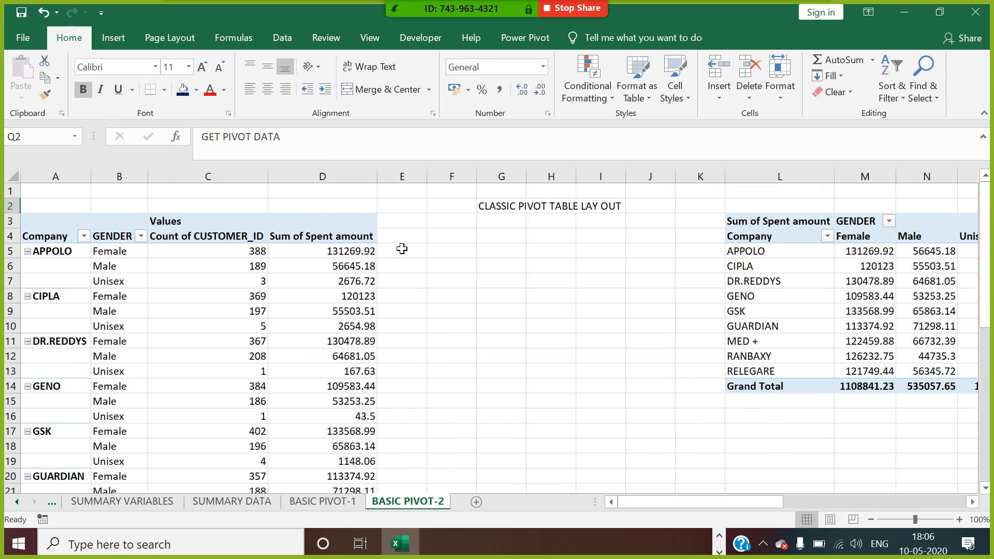
{"action": "left_click", "coordinate": [518, 206]}
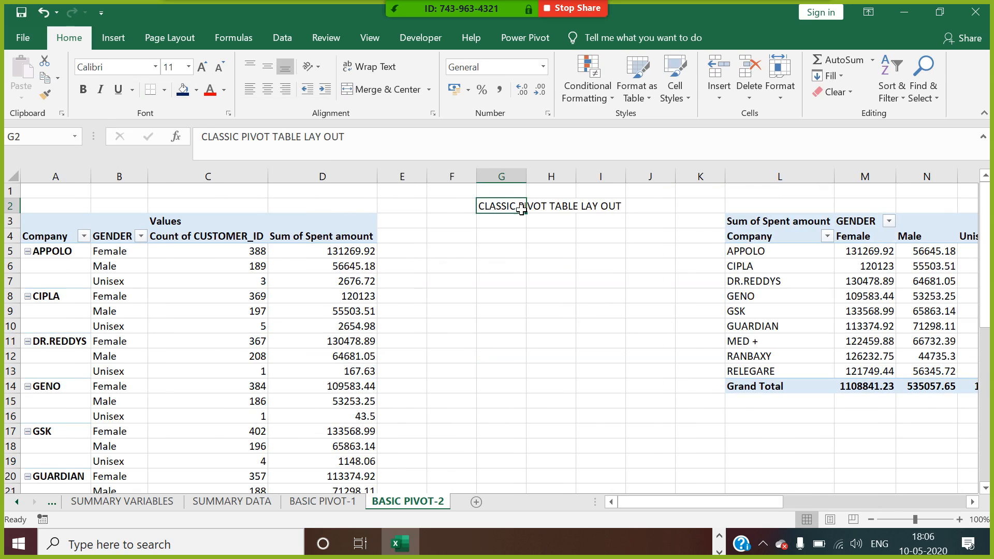
{"action": "left_click", "coordinate": [210, 90]}
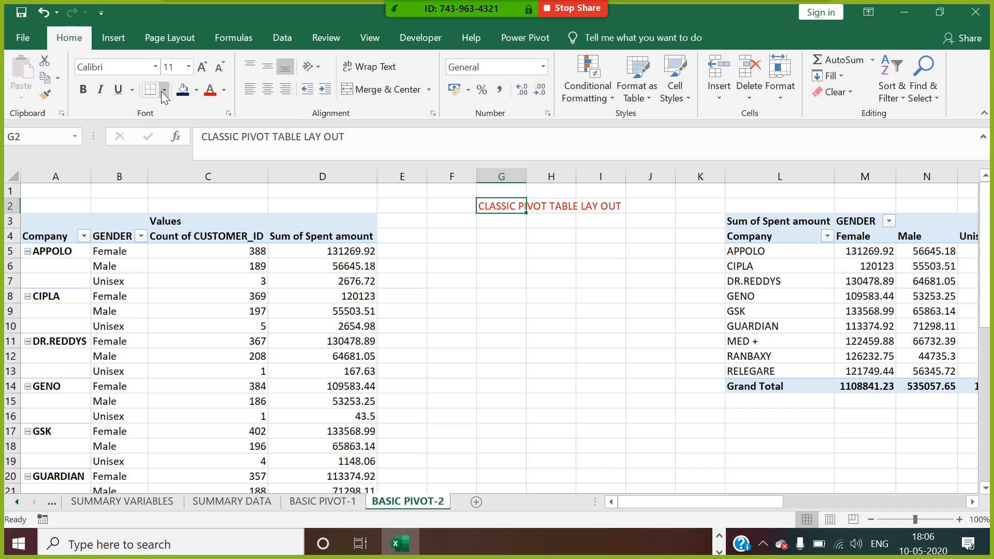
{"action": "left_click", "coordinate": [83, 91]}
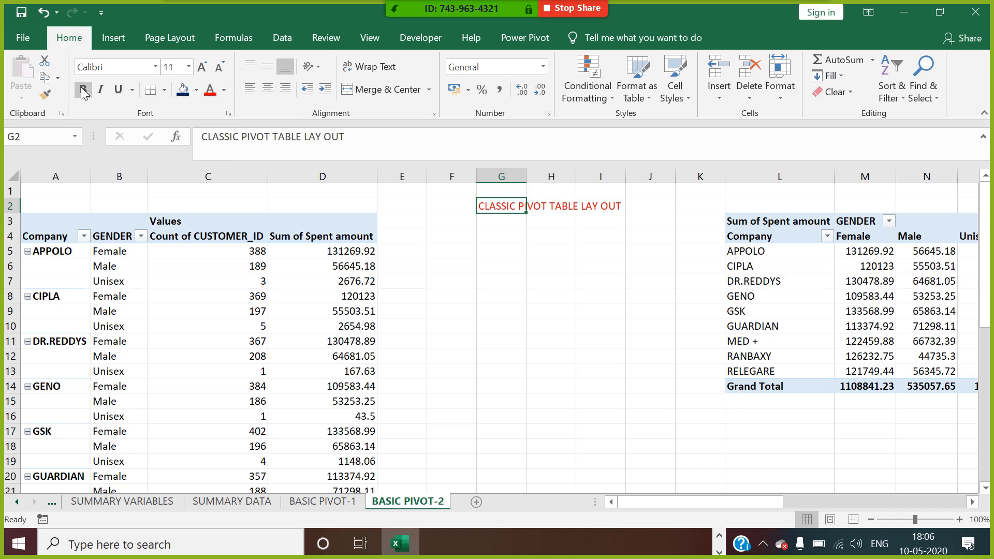
{"action": "left_click", "coordinate": [555, 331]}
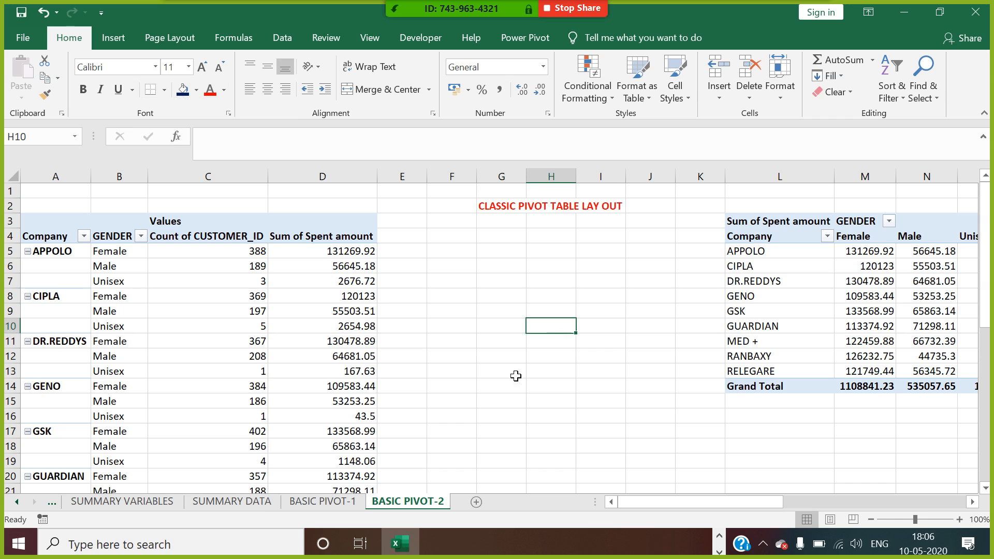
Step: Create a PivotTable on a new worksheet from the SUMMARY DATA range A1:G5113
{"action": "left_click", "coordinate": [253, 502]}
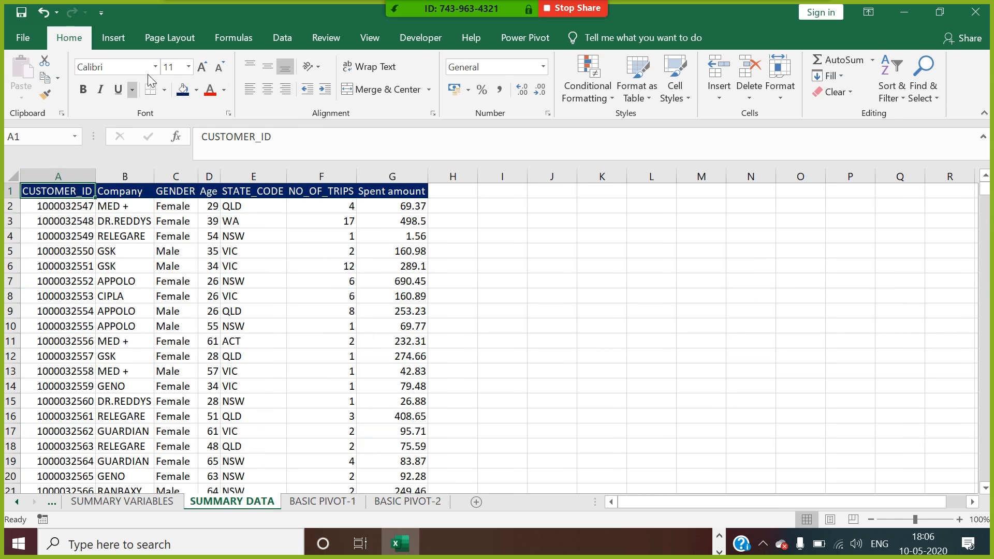
{"action": "left_click", "coordinate": [119, 37]}
{"action": "left_click", "coordinate": [29, 73]}
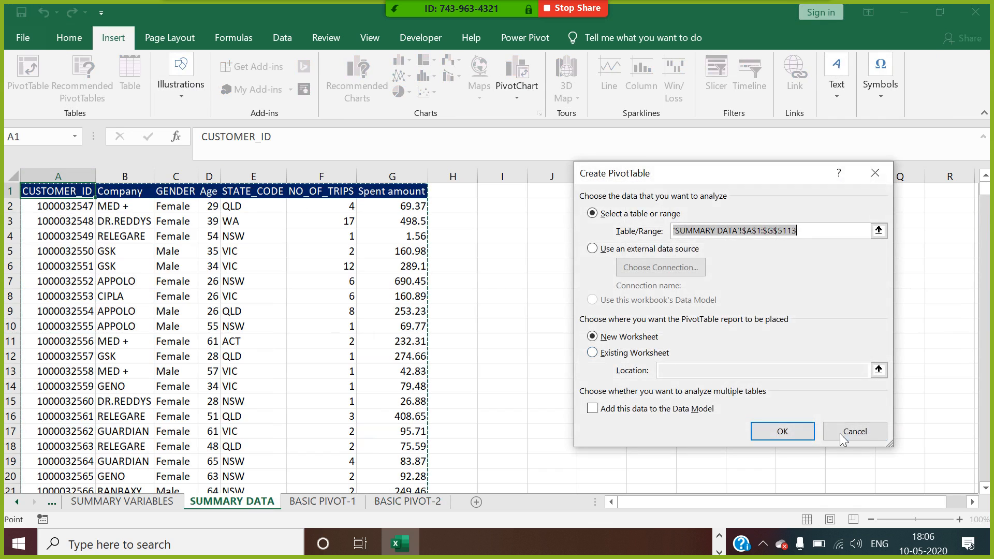
{"action": "left_click", "coordinate": [782, 431]}
Step: Add Company to the rows and CUSTOMER_ID to the values of the new pivot table
{"action": "left_click_drag", "start_coordinate": [793, 275], "coordinate": [793, 466]}
{"action": "left_click_drag", "start_coordinate": [808, 283], "coordinate": [823, 313]}
{"action": "scroll", "coordinate": [814, 291], "scroll_direction": "up", "scroll_amount": 2}
{"action": "left_click_drag", "start_coordinate": [804, 264], "coordinate": [907, 463]}
Step: Summarize the CUSTOMER_ID values by Count instead of Sum
{"action": "right_click", "coordinate": [168, 239]}
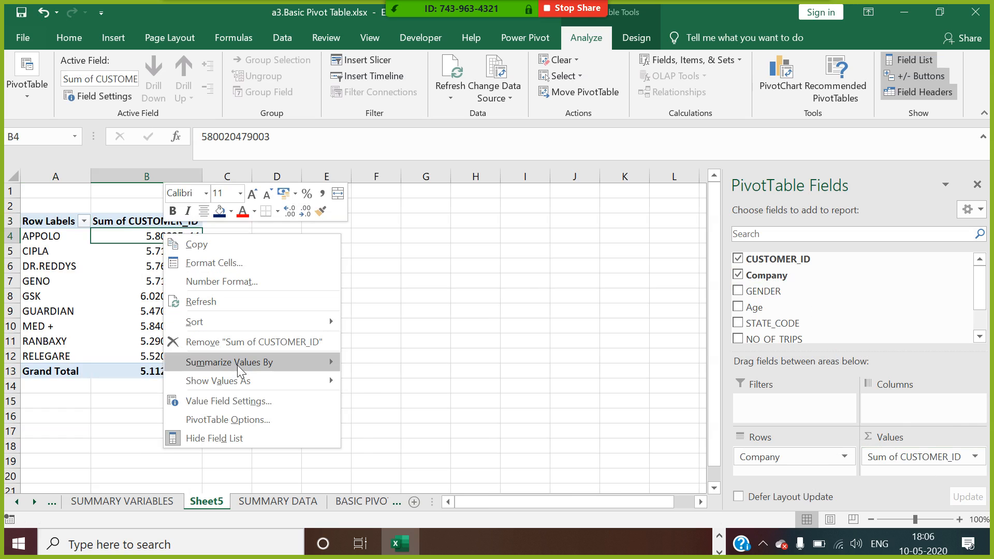
{"action": "mouse_move", "coordinate": [244, 383]}
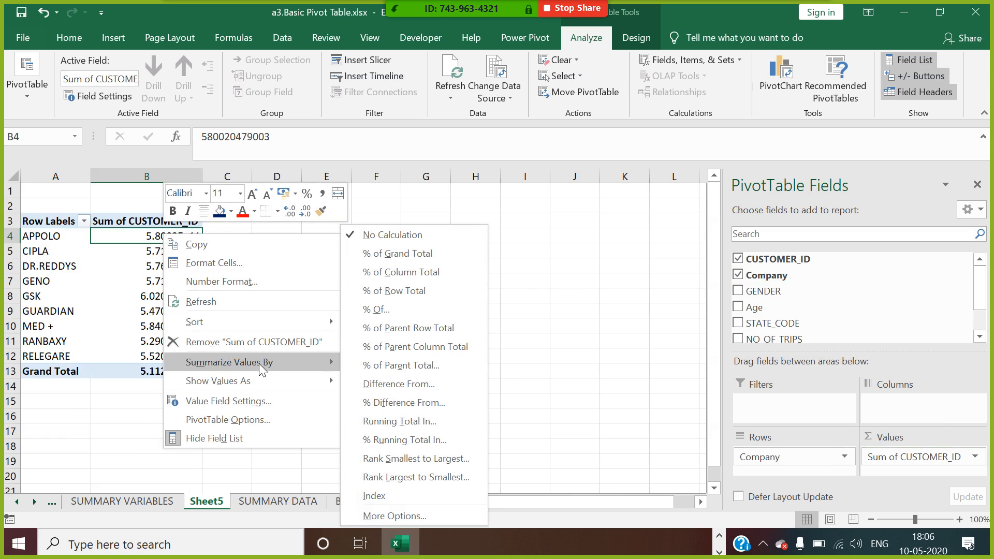
{"action": "mouse_move", "coordinate": [257, 362]}
{"action": "left_click", "coordinate": [387, 386]}
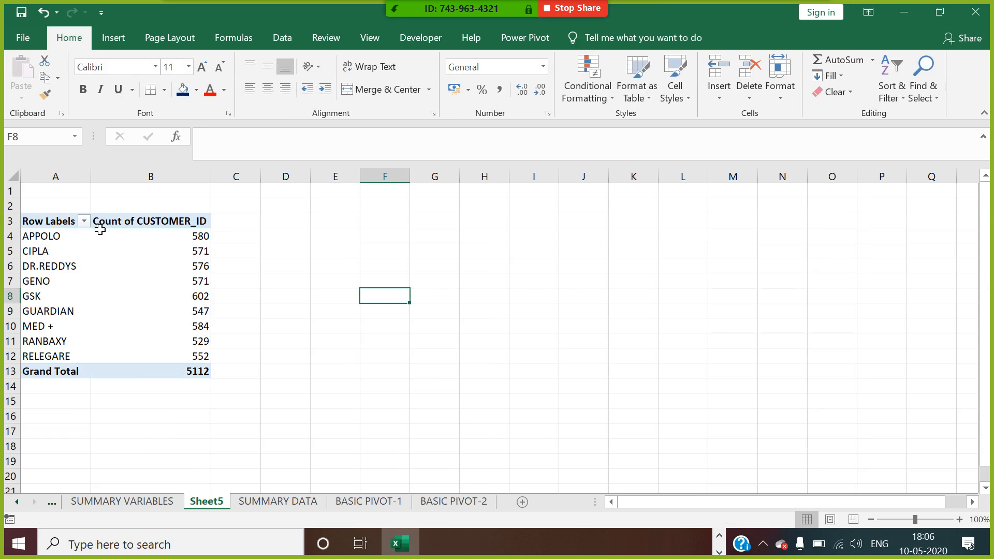
Step: Copy the customer count pivot table to E3 and fit column E to its company labels
{"action": "left_click_drag", "start_coordinate": [72, 229], "coordinate": [213, 374]}
{"action": "key", "text": "ctrl+c"}
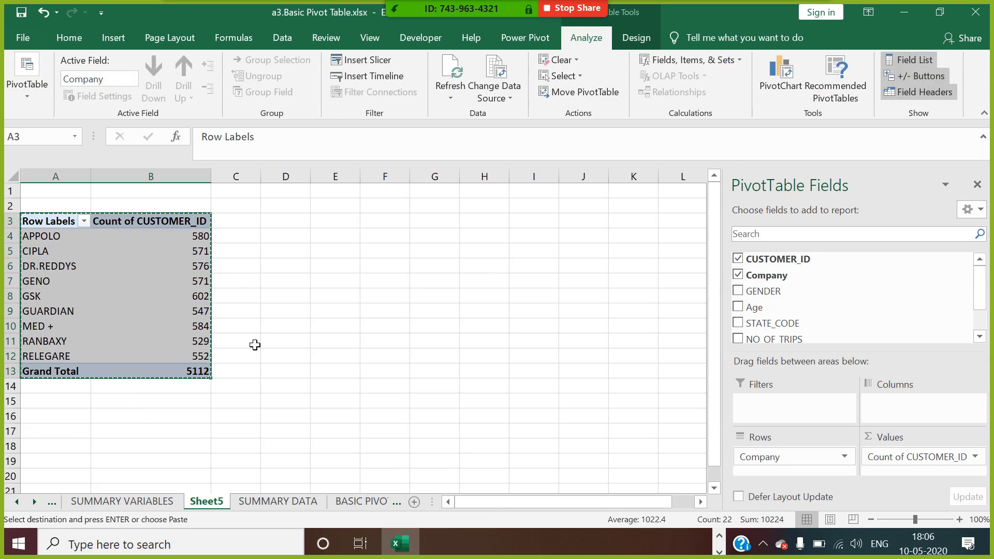
{"action": "left_click", "coordinate": [325, 225]}
{"action": "key", "text": "ctrl+v"}
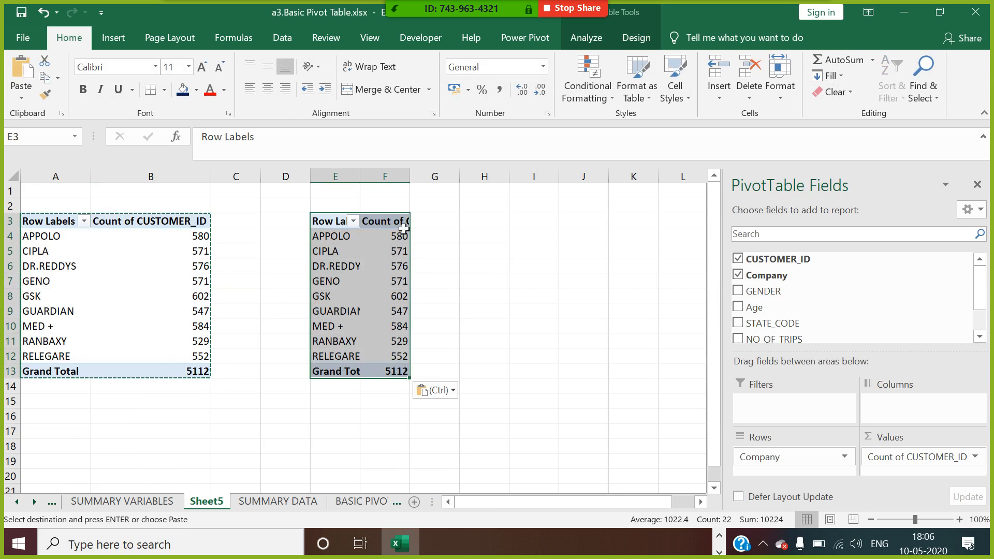
{"action": "double_click", "coordinate": [360, 176]}
Step: Replace CUSTOMER_ID with the sum of Spent amount in the values of the copied pivot table at E3
{"action": "left_click", "coordinate": [422, 254]}
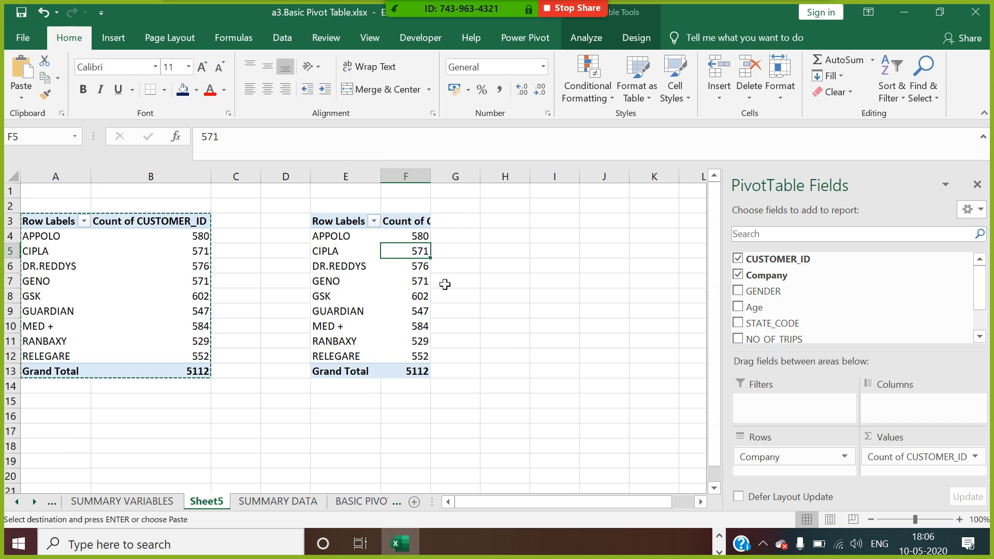
{"action": "left_click_drag", "start_coordinate": [922, 457], "coordinate": [879, 306]}
{"action": "scroll", "coordinate": [878, 306], "scroll_direction": "down", "scroll_amount": 2}
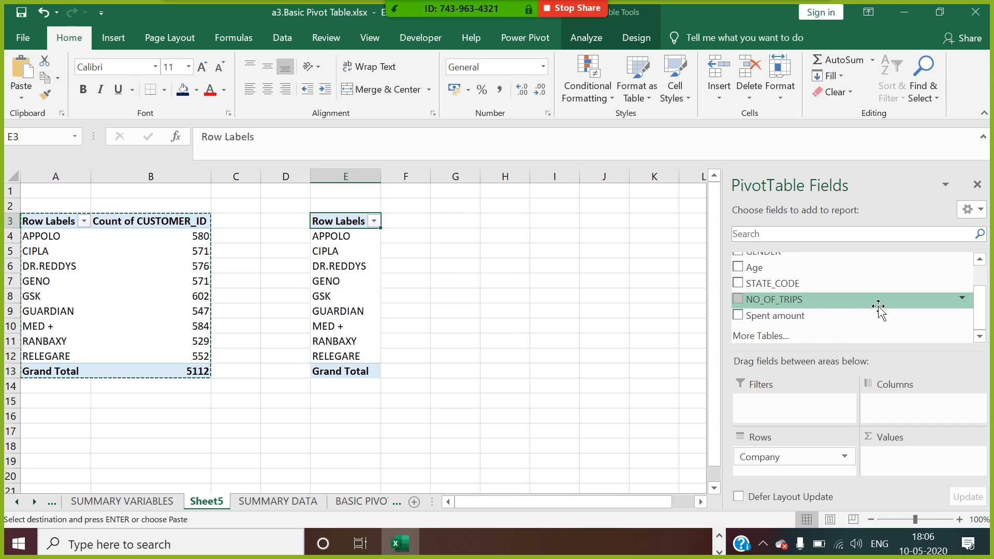
{"action": "left_click_drag", "start_coordinate": [777, 315], "coordinate": [911, 468]}
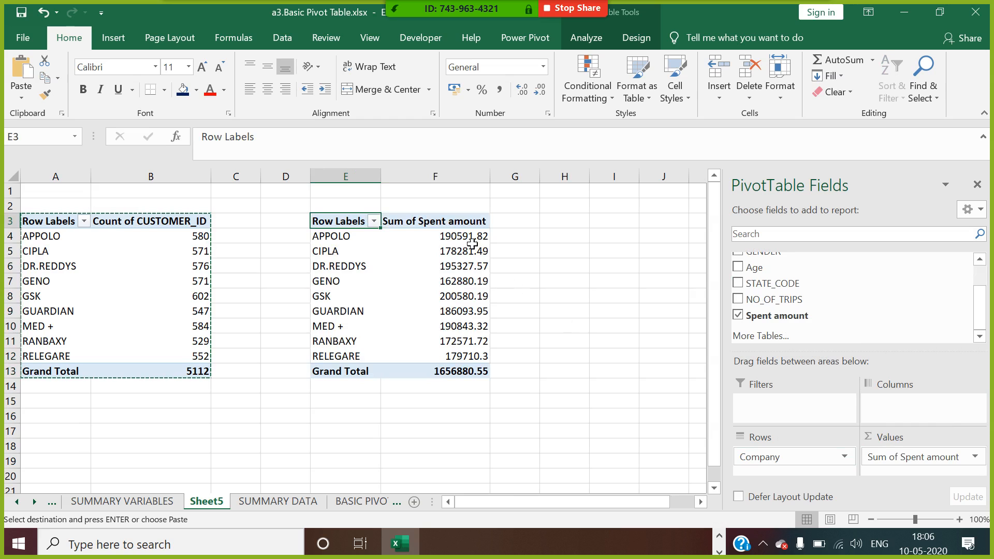
{"action": "left_click", "coordinate": [464, 238]}
{"action": "left_click", "coordinate": [565, 251]}
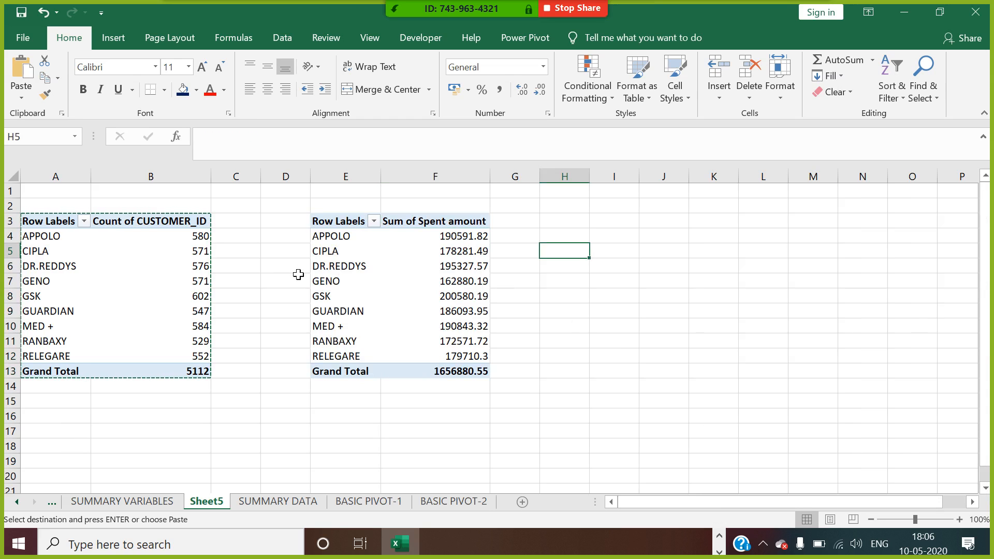
{"action": "key", "text": "Escape"}
{"action": "left_click_drag", "start_coordinate": [564, 281], "coordinate": [565, 295]}
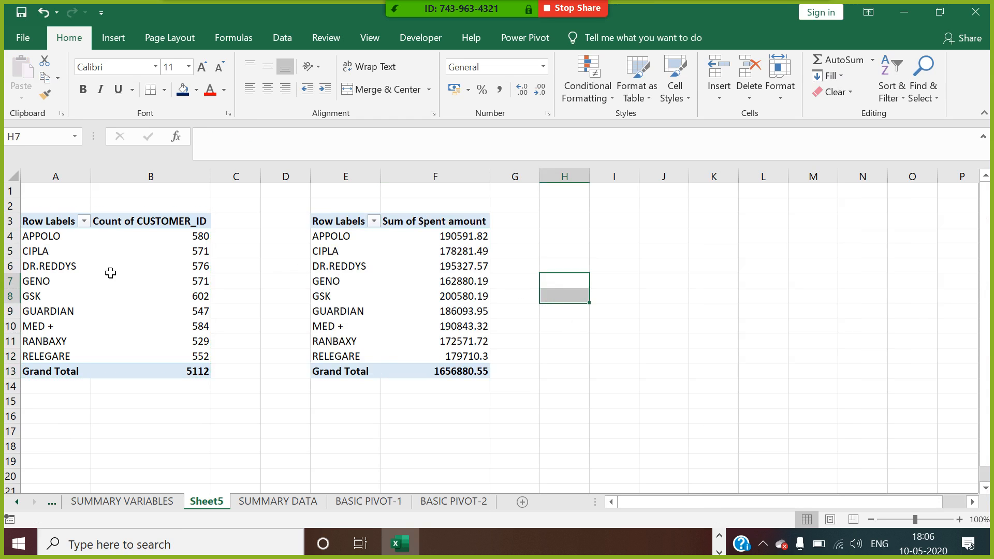
Step: Insert GENDER and STATE_CODE slicers for the customer count pivot table
{"action": "left_click", "coordinate": [142, 224]}
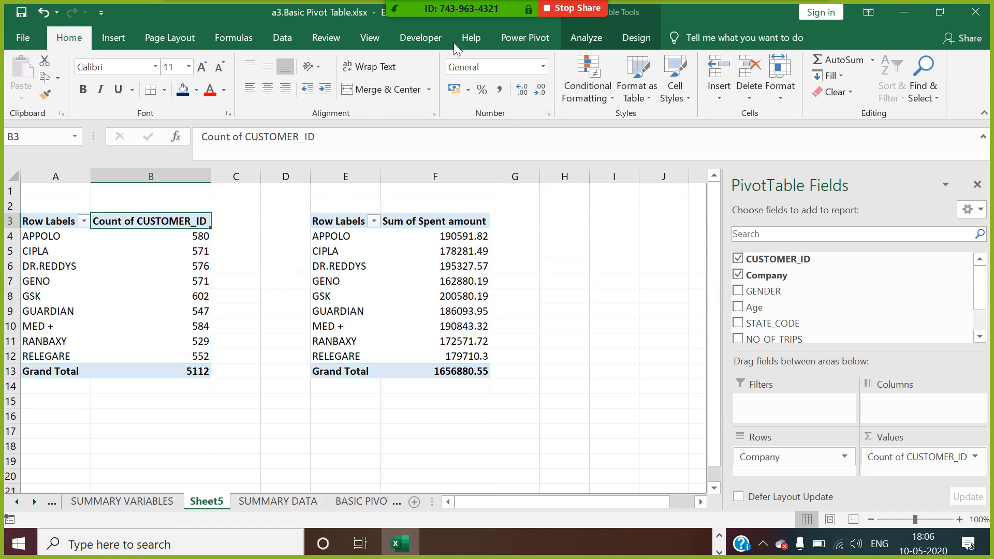
{"action": "left_click", "coordinate": [586, 38]}
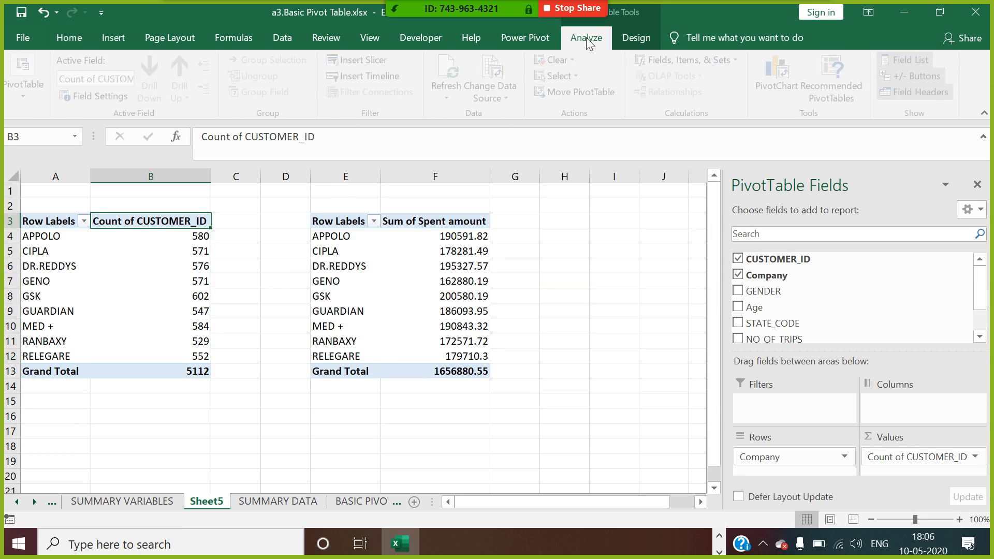
{"action": "left_click", "coordinate": [366, 60]}
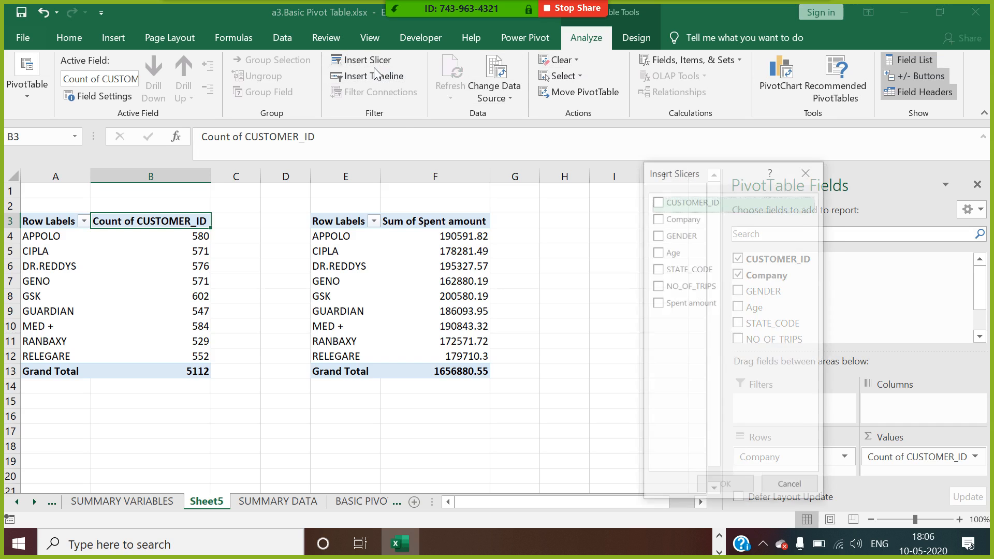
{"action": "left_click", "coordinate": [660, 238]}
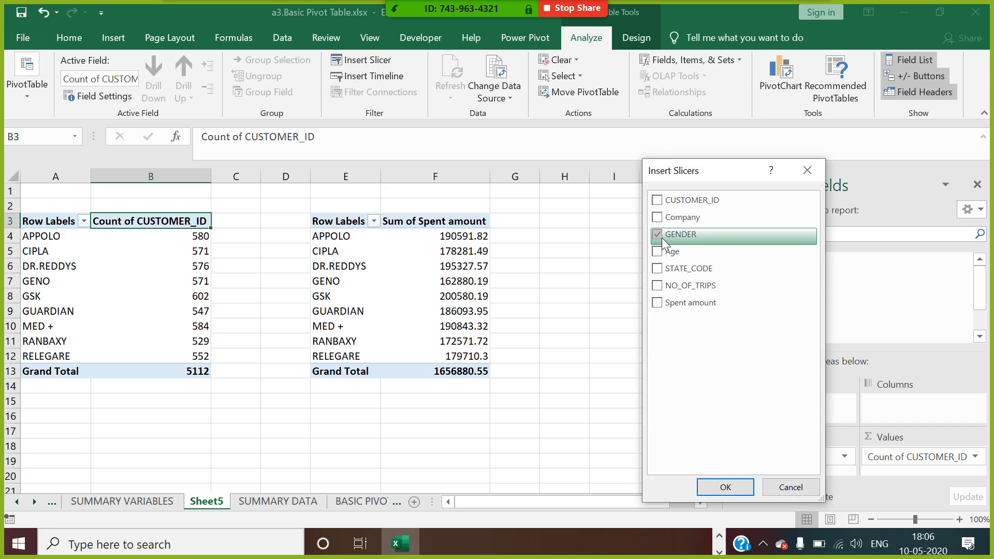
{"action": "left_click", "coordinate": [660, 270]}
{"action": "left_click", "coordinate": [725, 487]}
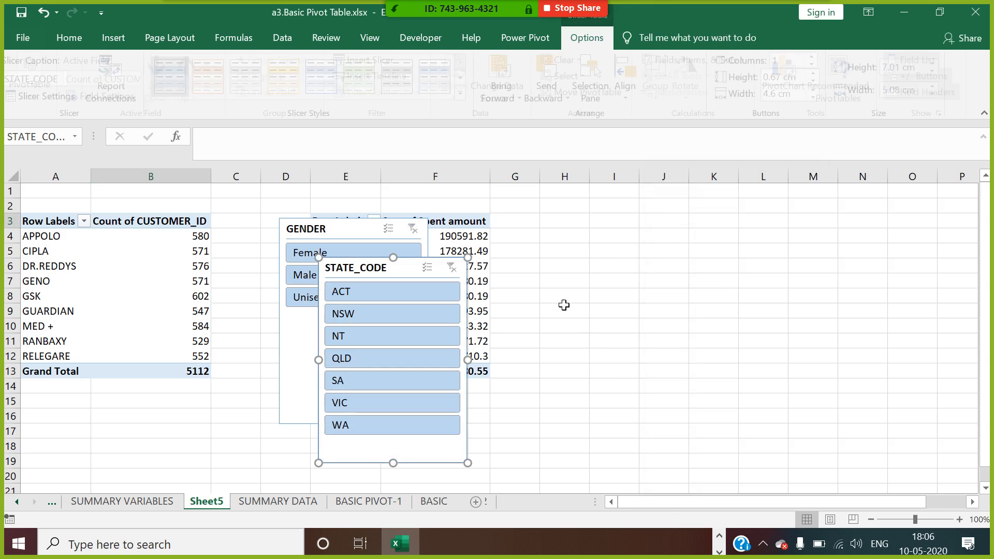
{"action": "left_click", "coordinate": [617, 268]}
Step: Move the GENDER slicer off the pivot tables to the empty area around columns J to L
{"action": "left_click_drag", "start_coordinate": [366, 228], "coordinate": [724, 209]}
{"action": "left_click_drag", "start_coordinate": [421, 256], "coordinate": [741, 263]}
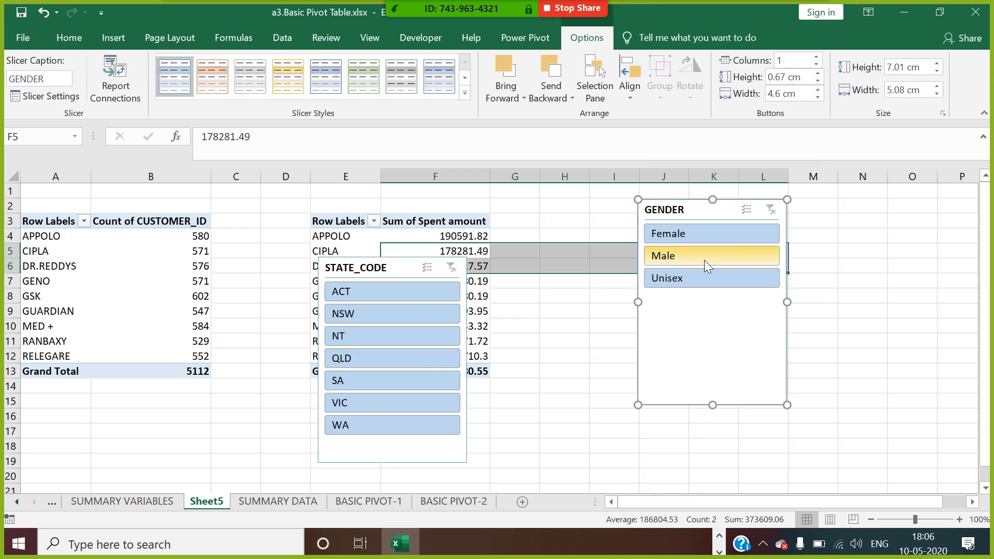
Step: Move the STATE_CODE slicer off the second pivot table to sit directly beside the GENDER slicer
{"action": "left_click", "coordinate": [425, 273]}
{"action": "left_click_drag", "start_coordinate": [417, 268], "coordinate": [887, 210]}
Step: Filter the customer count pivot table to Female and ACT with the slicers, and clear both slicer filters
{"action": "left_click", "coordinate": [678, 236]}
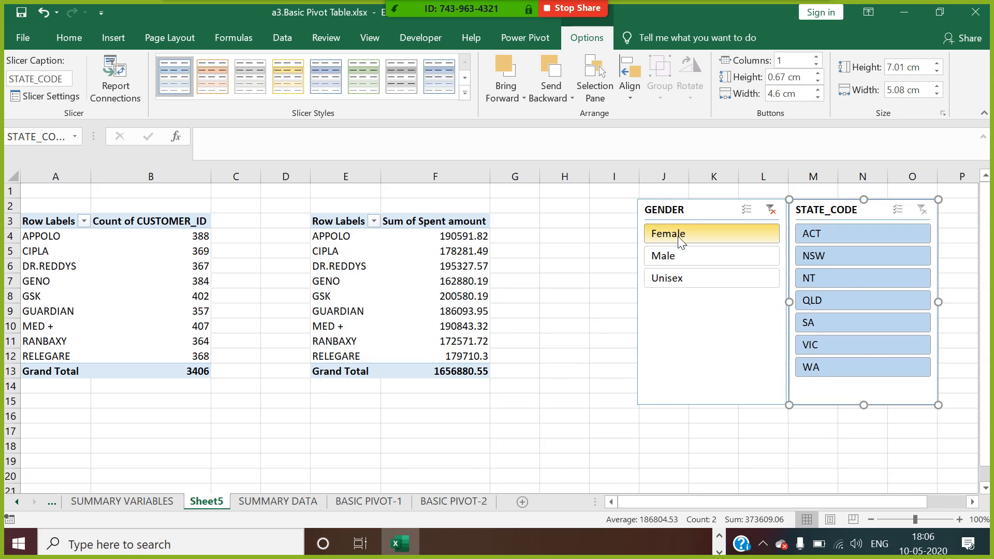
{"action": "left_click", "coordinate": [833, 232]}
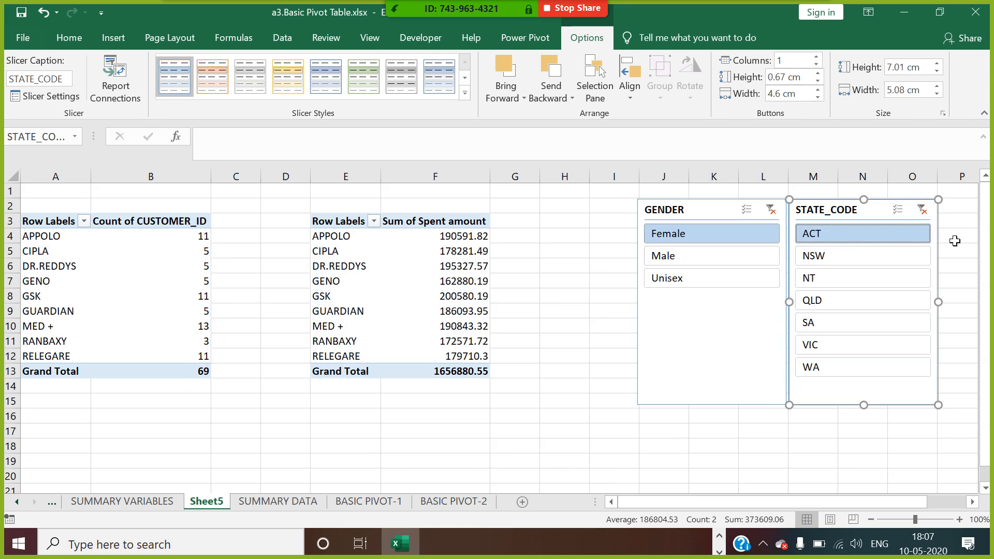
{"action": "left_click", "coordinate": [922, 209]}
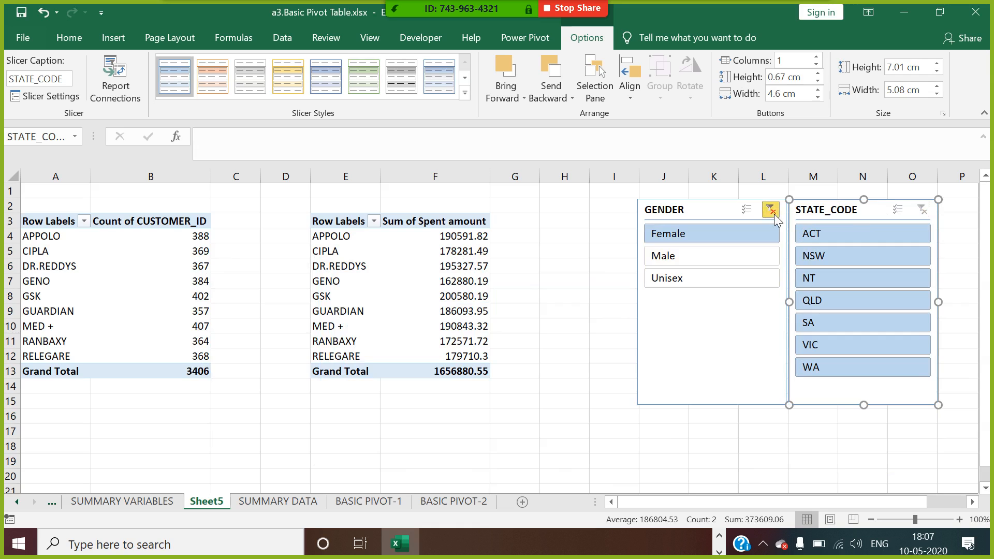
{"action": "left_click", "coordinate": [771, 209]}
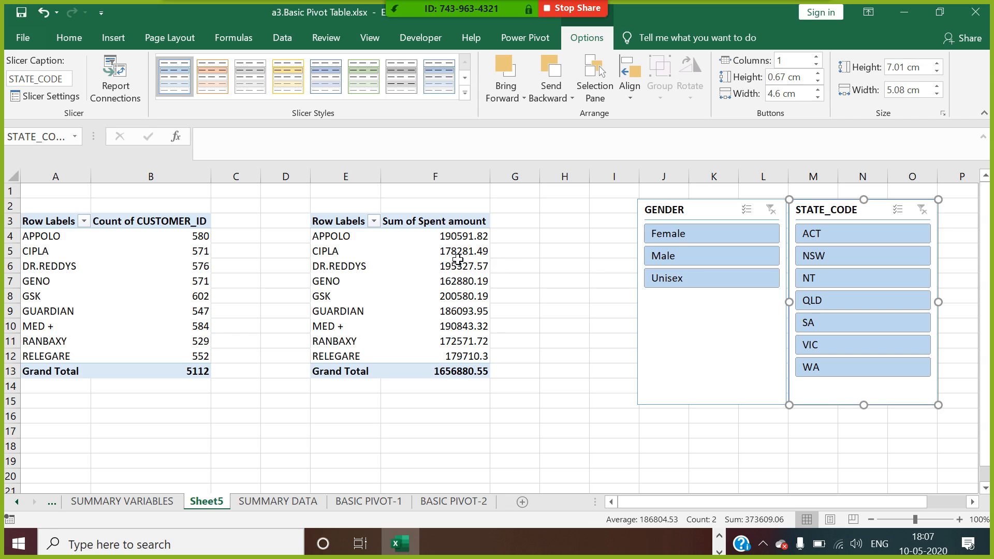
Step: Filter by Female and ACT, and connect the Sum of Spent amount pivot table to the GENDER and STATE_CODE slicers
{"action": "left_click", "coordinate": [751, 238]}
{"action": "left_click", "coordinate": [856, 235]}
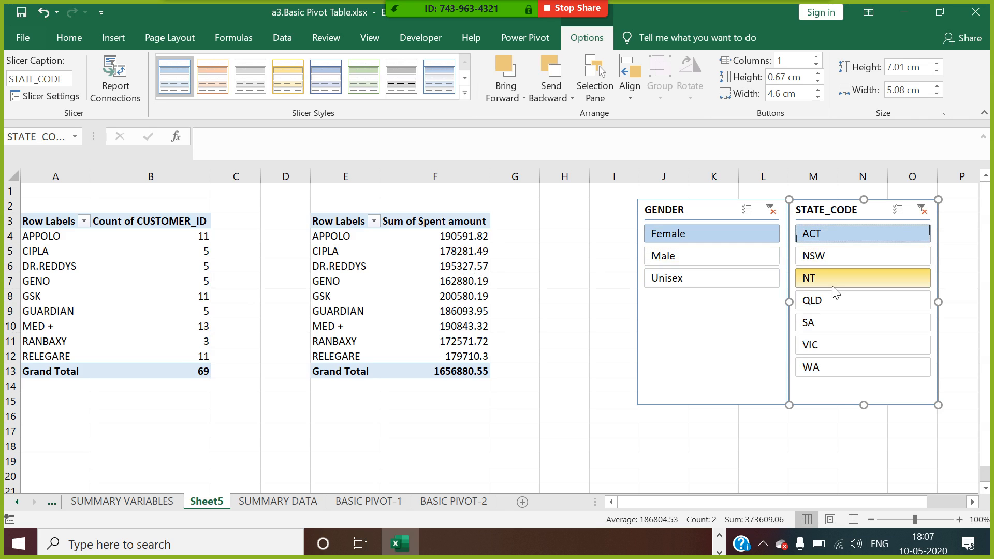
{"action": "left_click", "coordinate": [450, 223]}
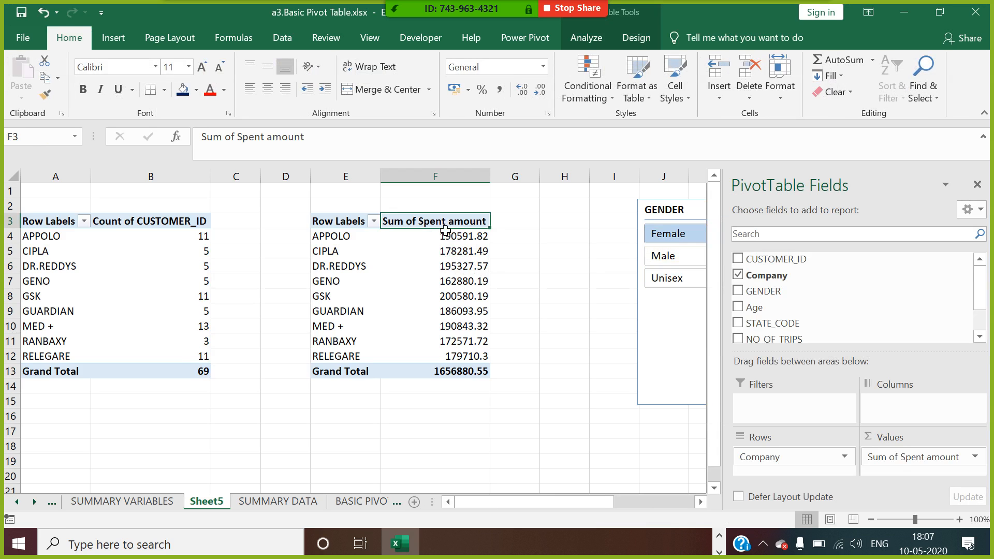
{"action": "left_click", "coordinate": [585, 38]}
{"action": "left_click", "coordinate": [396, 92]}
{"action": "left_click", "coordinate": [625, 320]}
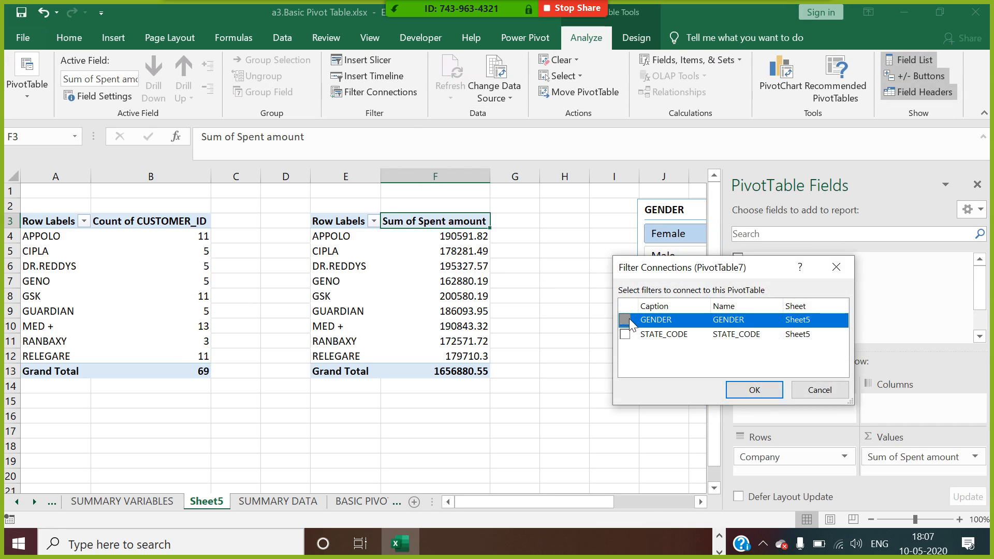
{"action": "left_click", "coordinate": [625, 334]}
{"action": "left_click", "coordinate": [755, 390]}
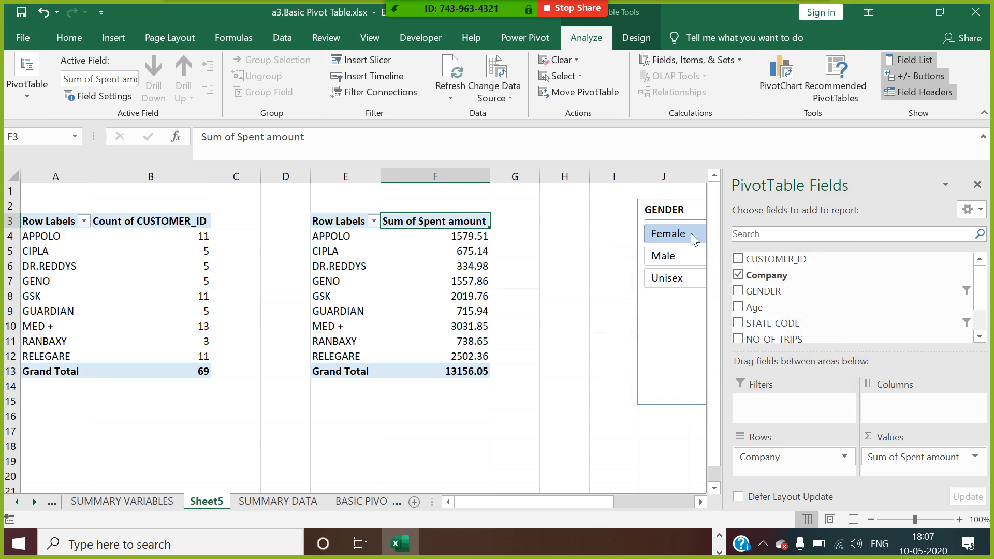
{"action": "left_click", "coordinate": [975, 185]}
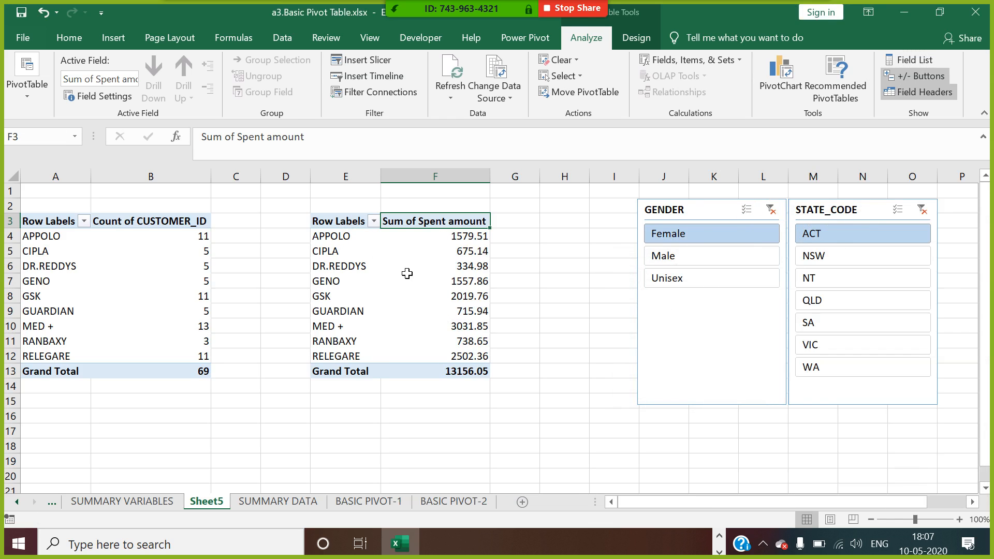
Step: Filter both pivot tables to Male and NSW with the slicers, and clear the STATE_CODE filter
{"action": "left_click", "coordinate": [682, 255]}
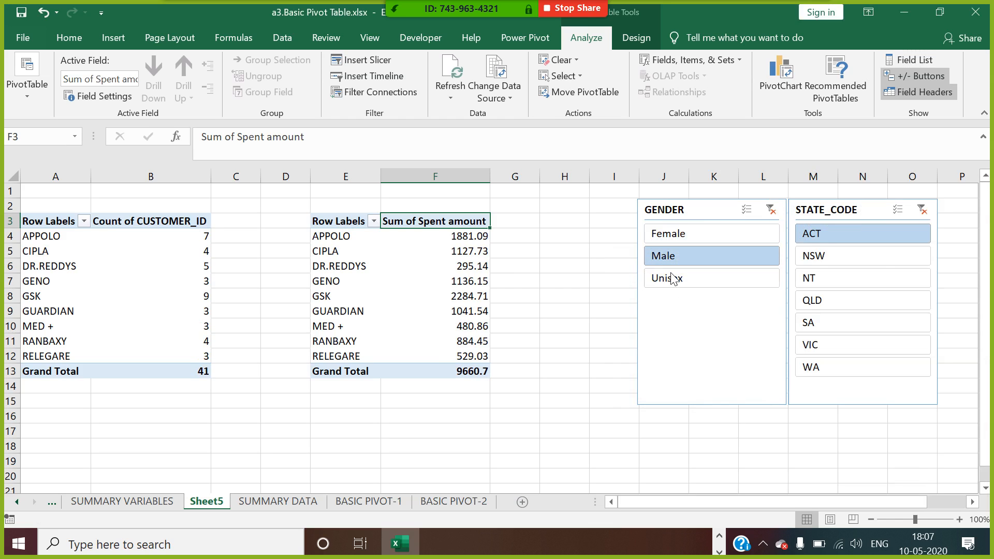
{"action": "left_click", "coordinate": [850, 255]}
{"action": "left_click", "coordinate": [921, 209]}
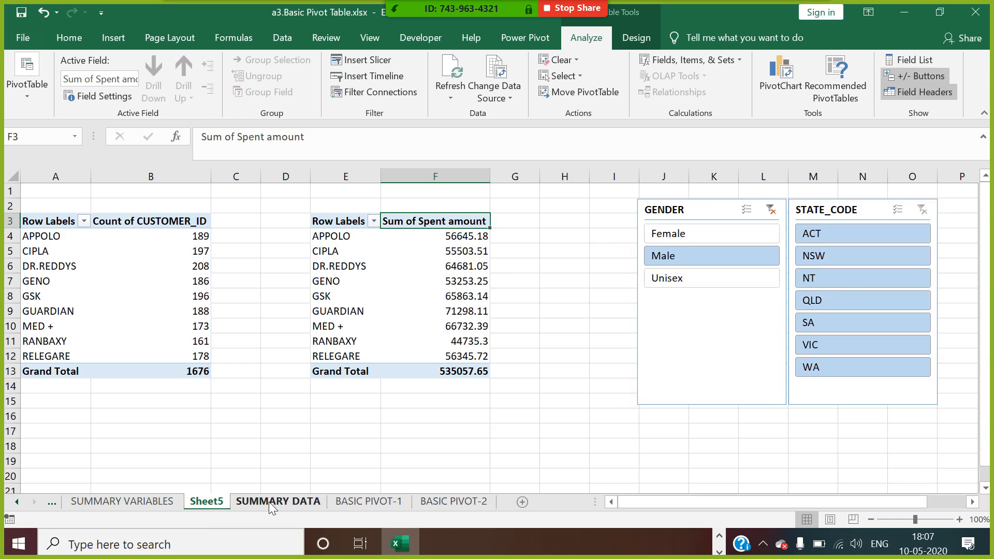
Step: Rename the pivot sheet Sheet5 as BASIC_PIVOT-3
{"action": "right_click", "coordinate": [197, 508]}
{"action": "left_click", "coordinate": [241, 357]}
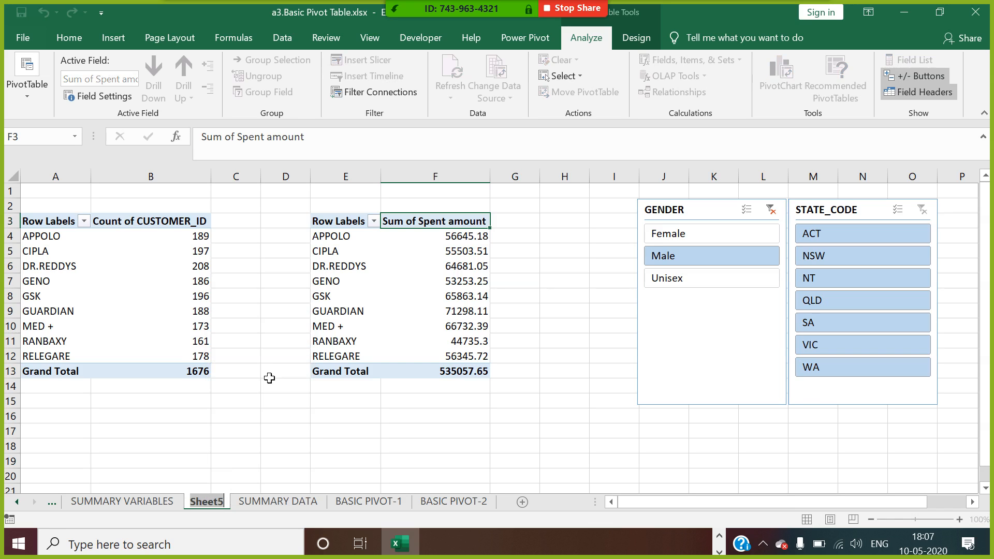
{"action": "type", "text": "BASI"}
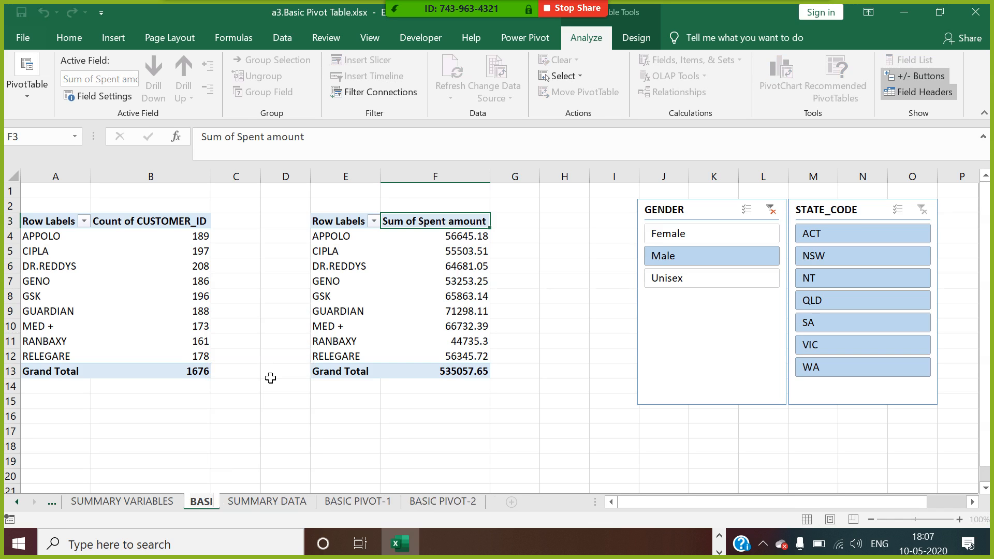
{"action": "type", "text": "C_PIVOT"}
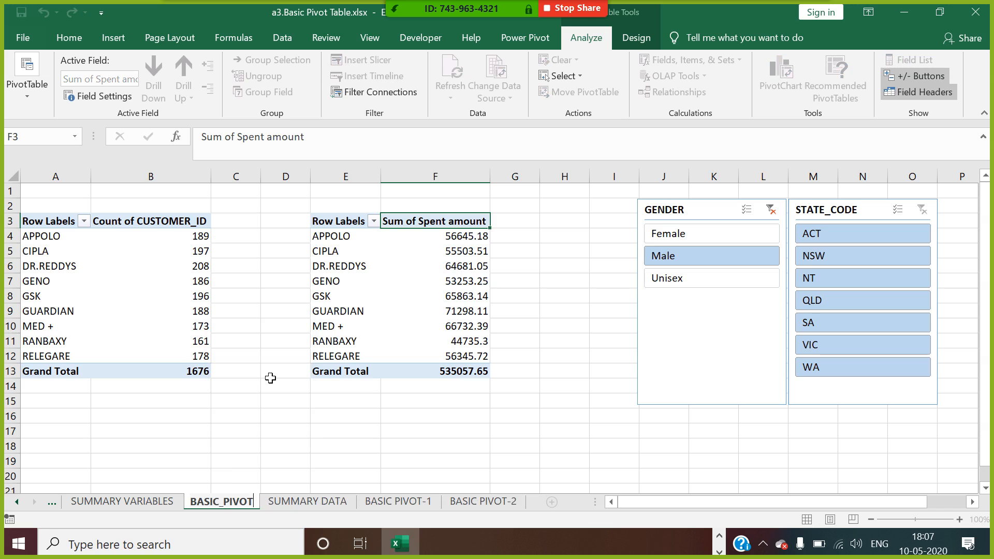
{"action": "type", "text": "-3"}
{"action": "key", "text": "Return"}
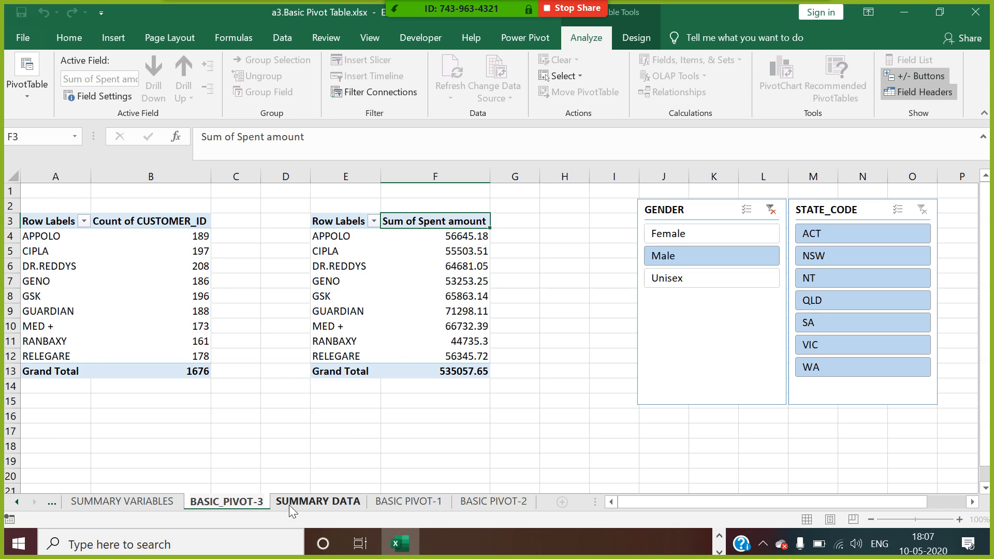
Step: Move the BASIC_PIVOT-3 sheet to the end of the workbook, after BASIC PIVOT-2
{"action": "left_click", "coordinate": [318, 502]}
{"action": "left_click_drag", "start_coordinate": [254, 498], "coordinate": [386, 505]}
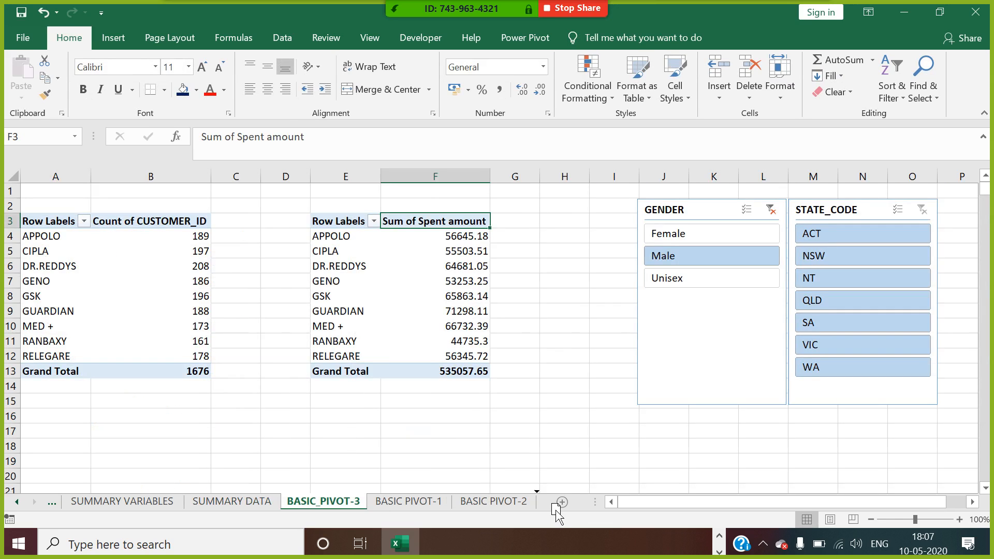
{"action": "left_click_drag", "start_coordinate": [556, 513], "coordinate": [556, 511]}
Step: Save and close the a3.Basic Pivot Table workbook
{"action": "left_click", "coordinate": [423, 462]}
{"action": "key", "text": "ctrl+s"}
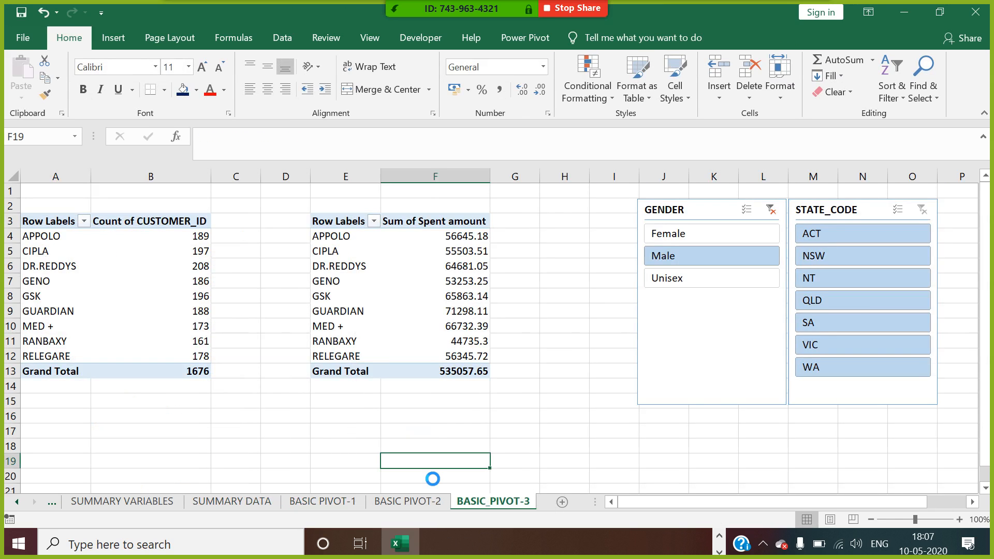
{"action": "left_click", "coordinate": [976, 12]}
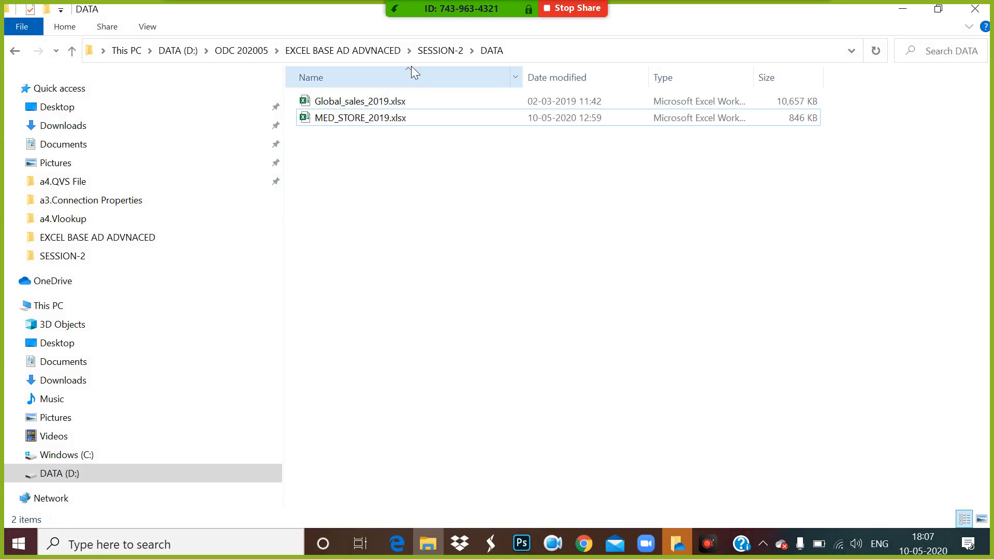
Step: Create a new Excel worksheet file in the SESSION-2 folder and name it a3.Data and Information.xlsx
{"action": "left_click", "coordinate": [431, 49]}
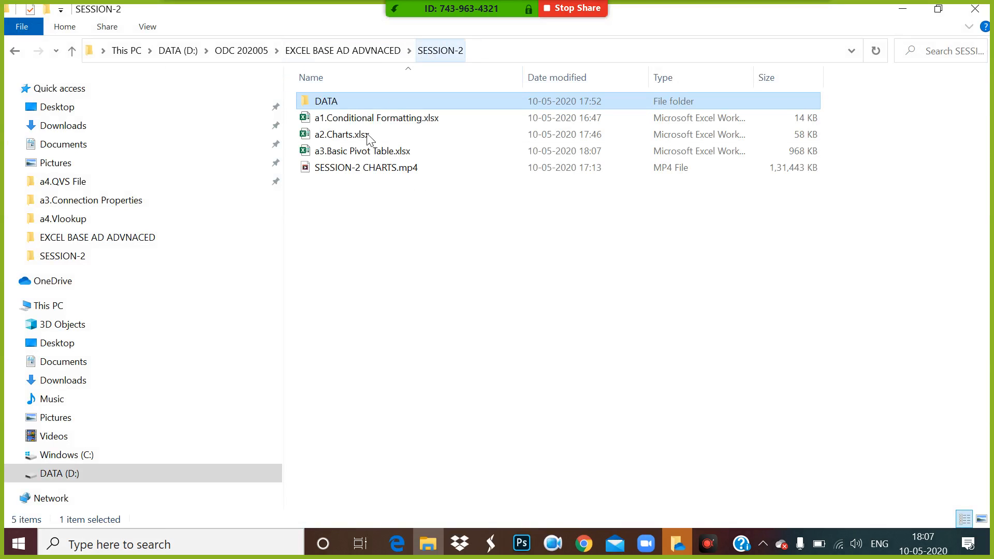
{"action": "right_click", "coordinate": [325, 199]}
{"action": "mouse_move", "coordinate": [394, 388]}
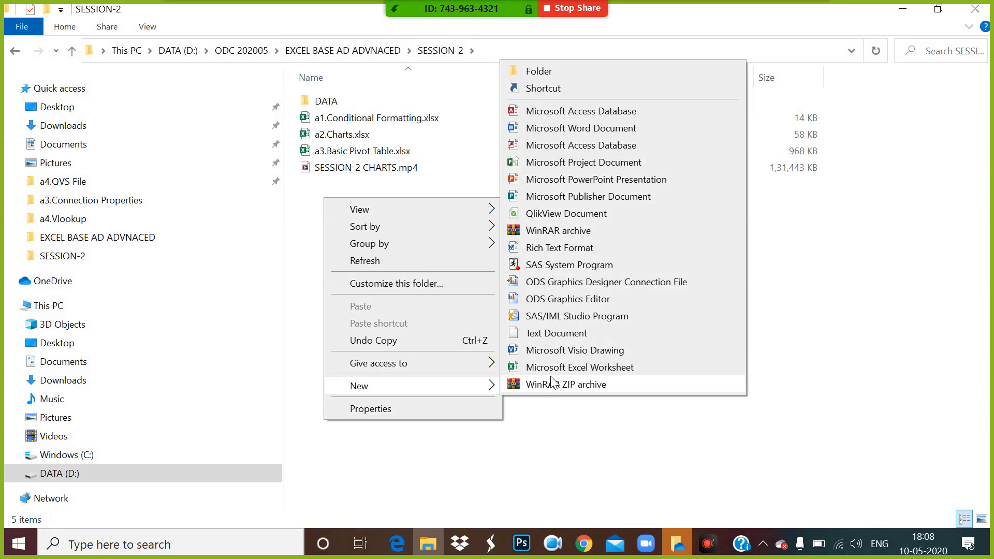
{"action": "left_click", "coordinate": [561, 368]}
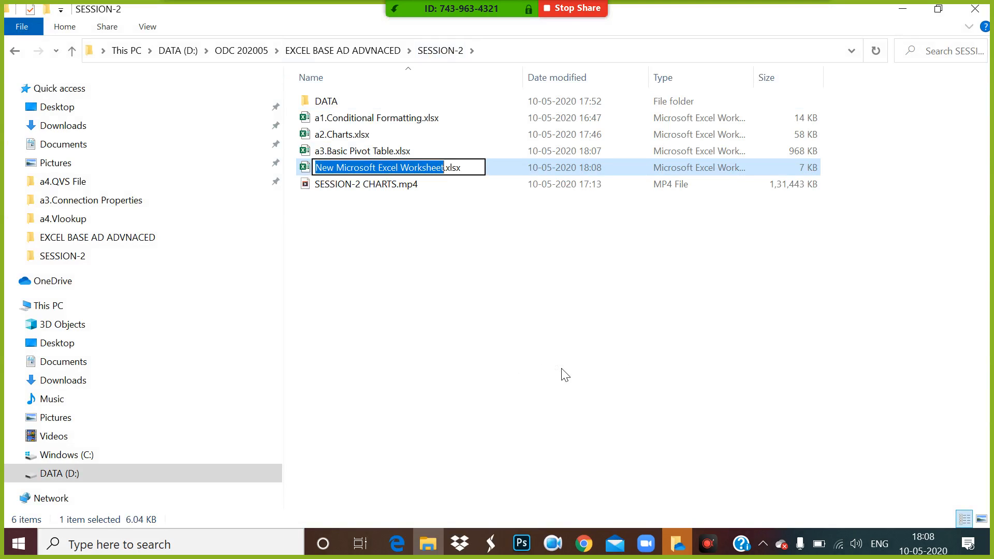
{"action": "type", "text": "a"}
{"action": "key", "text": "BackSpace"}
{"action": "type", "text": "a3"}
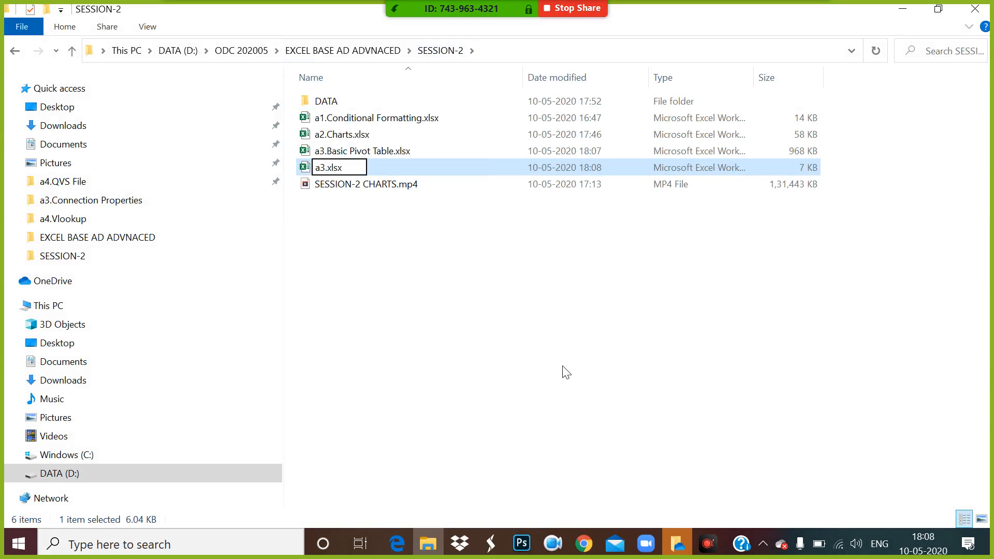
{"action": "type", "text": "."}
{"action": "type", "text": "Data and Info"}
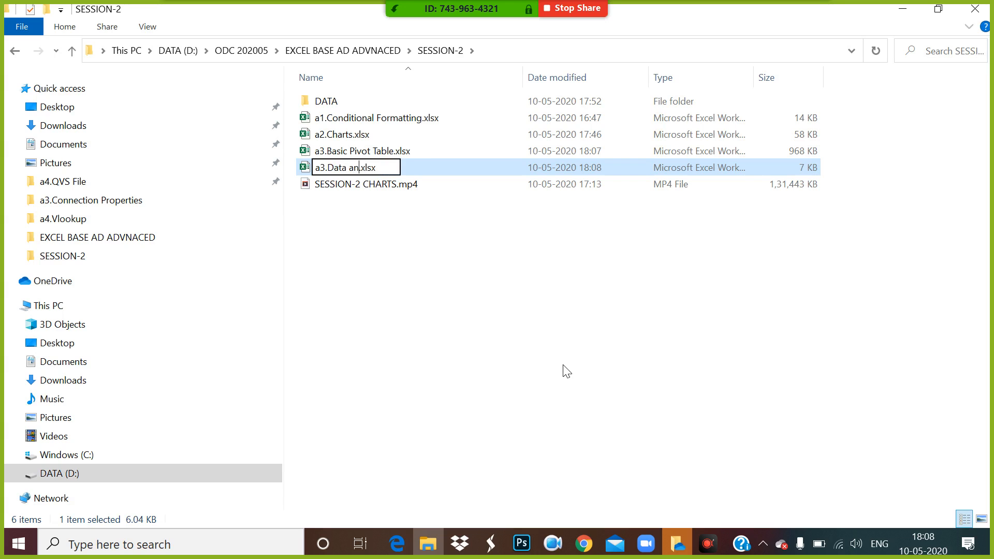
{"action": "type", "text": "rmation"}
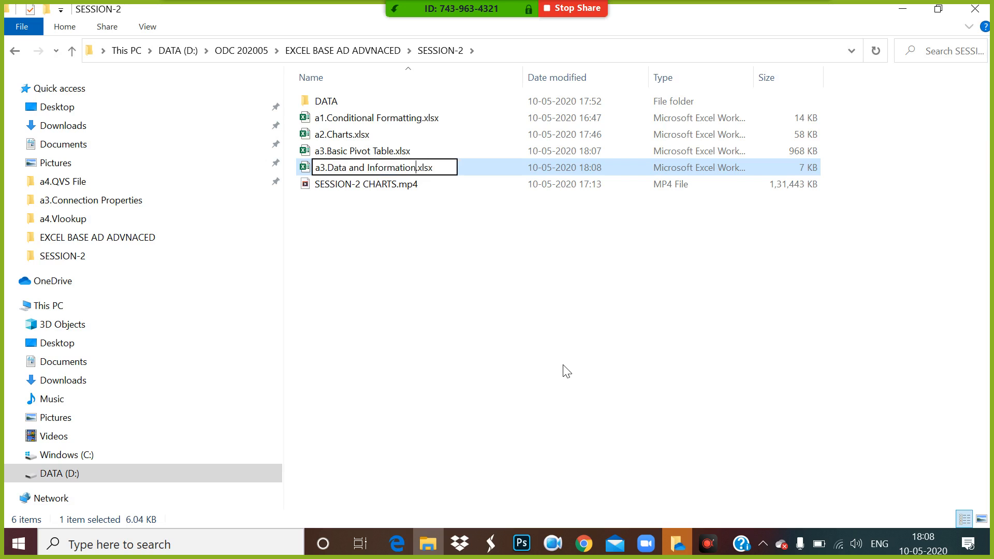
{"action": "left_click", "coordinate": [468, 291]}
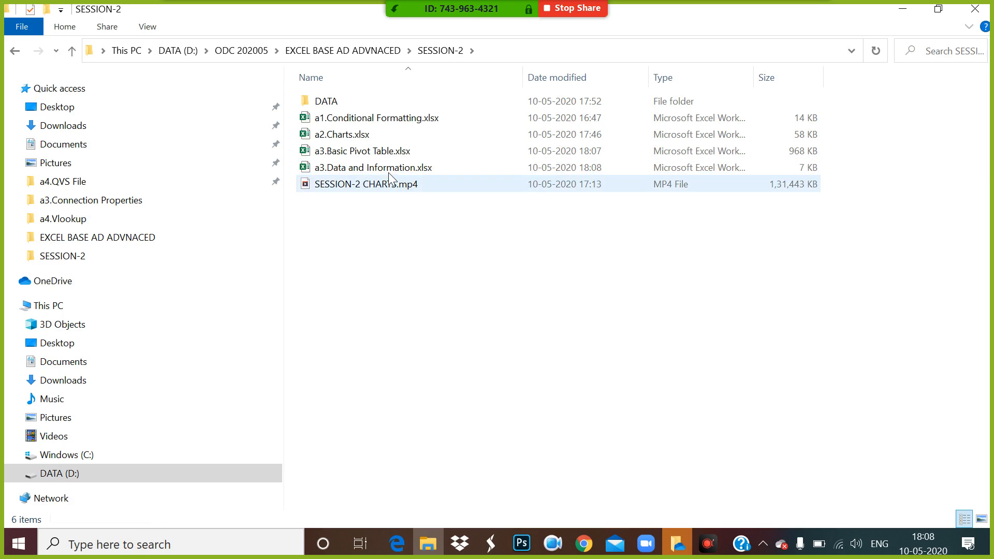
Step: Open a3.Data and Information.xlsx, and also open MED_STORE_2019.xlsx from the DATA folder
{"action": "double_click", "coordinate": [357, 167]}
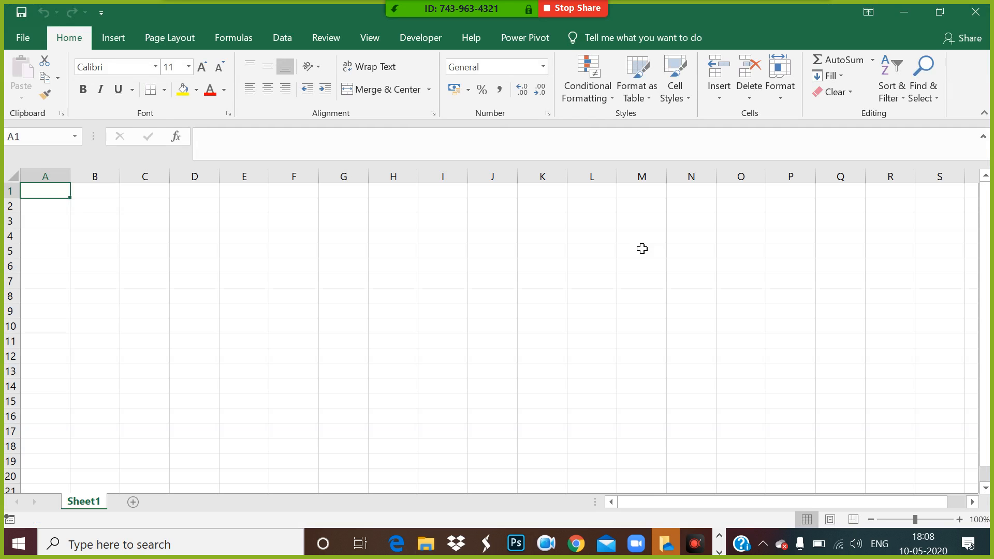
{"action": "key", "text": "alt+Tab"}
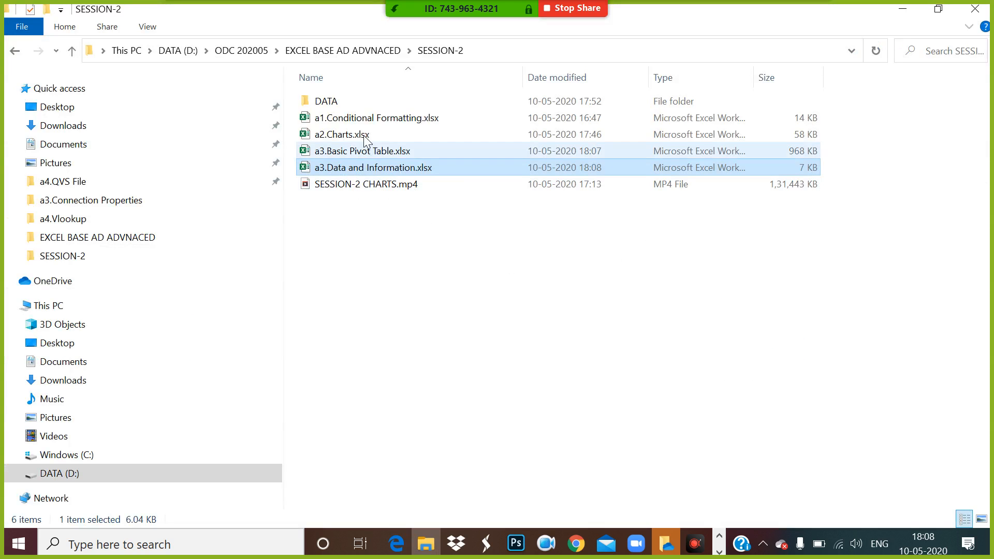
{"action": "double_click", "coordinate": [324, 101]}
{"action": "double_click", "coordinate": [354, 124]}
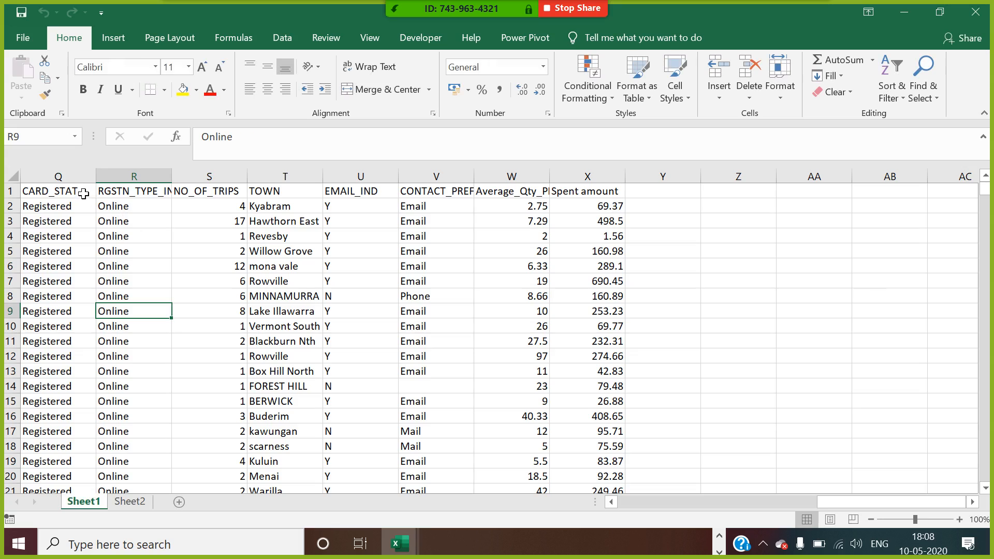
Step: Copy the entire data table from Sheet1 of MED_STORE_2019, starting at the CUSTOMER_ID header, and paste it at cell A1 of the blank workbook
{"action": "left_click", "coordinate": [83, 193]}
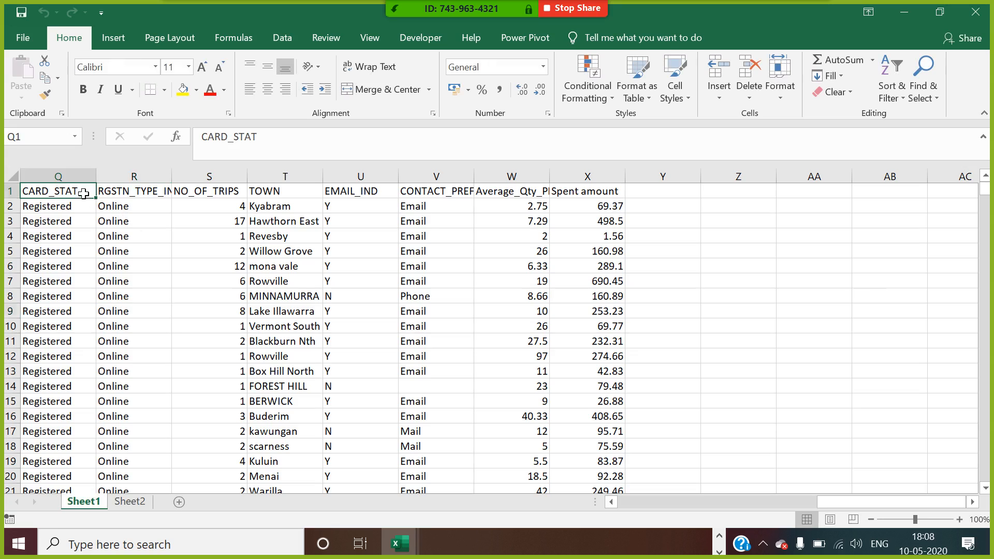
{"action": "scroll", "coordinate": [83, 193], "scroll_direction": "left", "scroll_amount": 6}
{"action": "left_click", "coordinate": [80, 194]}
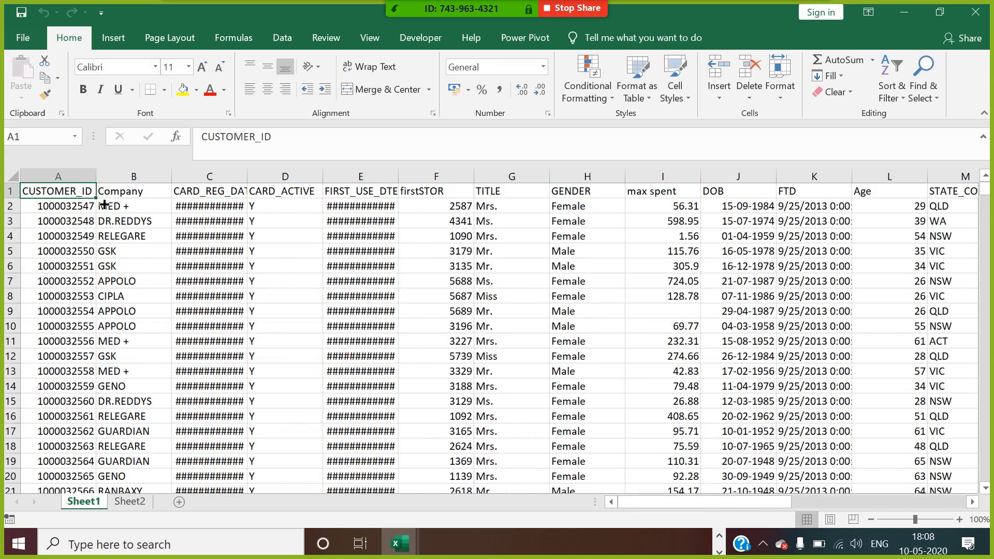
{"action": "key", "text": "ctrl+shift+Right"}
{"action": "key", "text": "ctrl+shift+Down"}
{"action": "key", "text": "ctrl+c"}
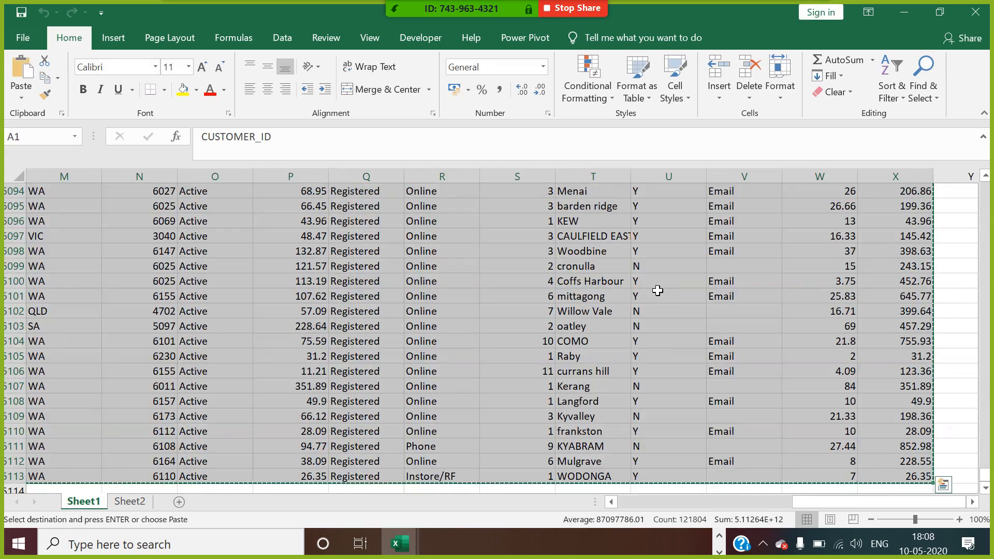
{"action": "key", "text": "ctrl+n"}
{"action": "key", "text": "ctrl+v"}
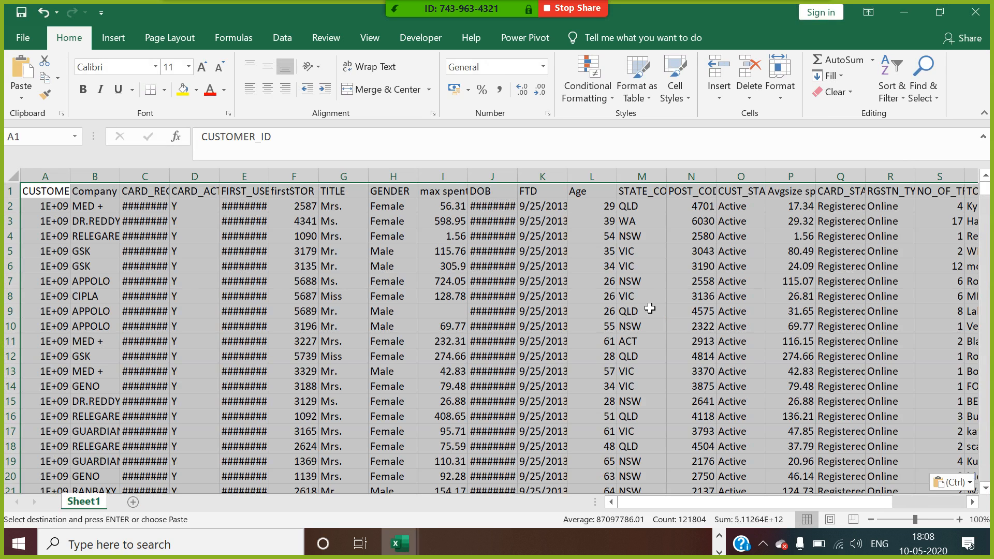
Step: Close the MED_STORE_2019 source workbook without keeping the clipboard contents, and return to the pasted data
{"action": "key", "text": "alt+Tab"}
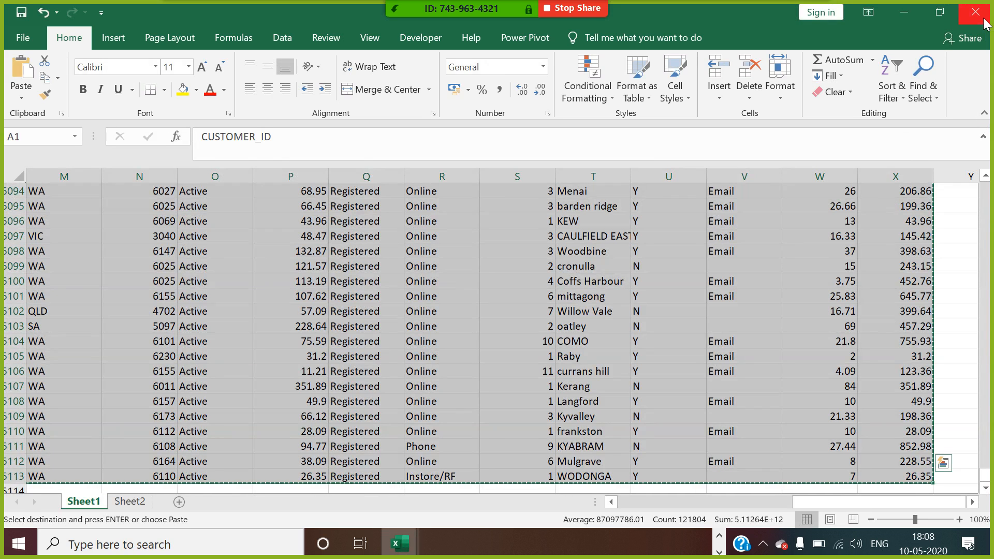
{"action": "left_click", "coordinate": [983, 19]}
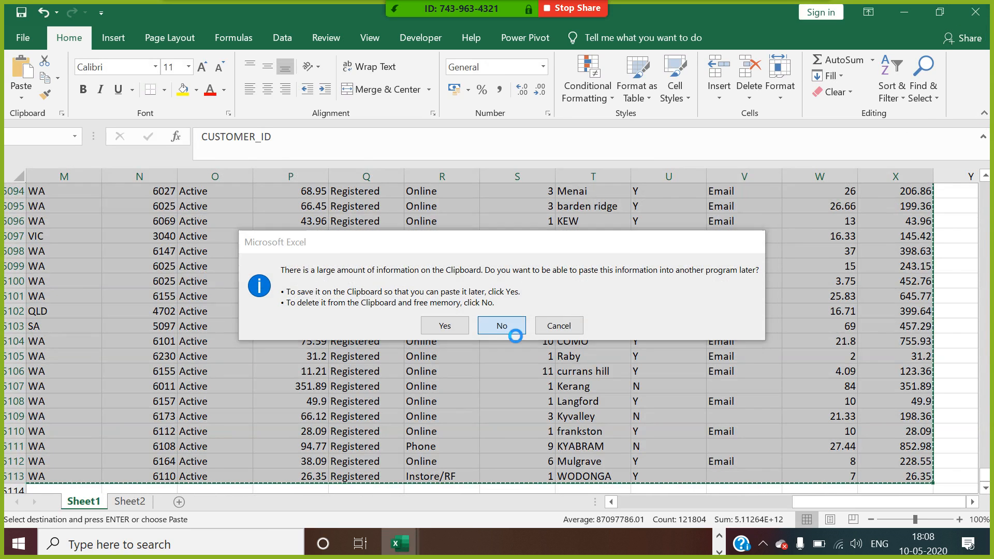
{"action": "left_click", "coordinate": [506, 324]}
{"action": "left_click", "coordinate": [144, 251]}
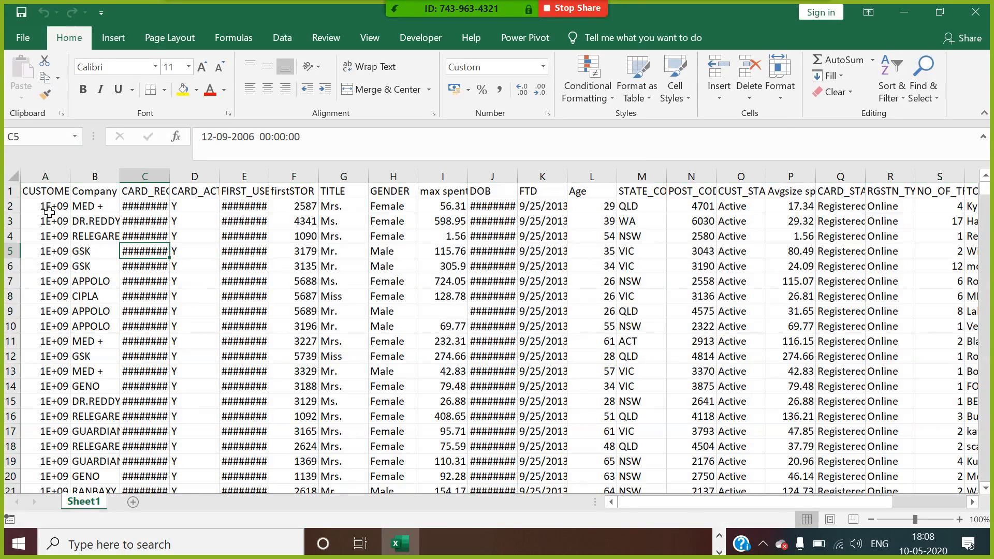
Step: Auto-fit the widths of all columns in the pasted table so that IDs and dates display in full
{"action": "left_click", "coordinate": [14, 177]}
{"action": "double_click", "coordinate": [71, 176]}
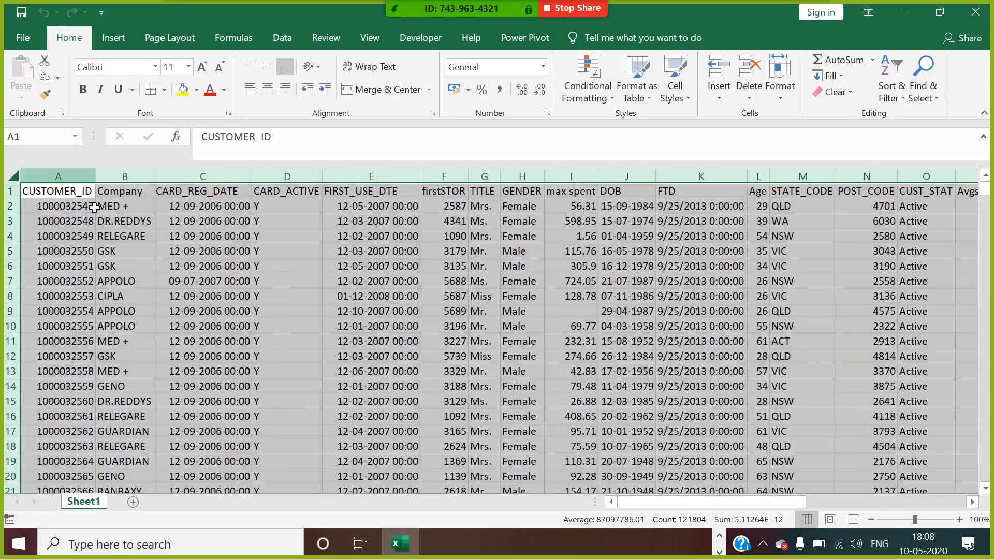
{"action": "left_click", "coordinate": [109, 236]}
{"action": "left_click", "coordinate": [91, 208]}
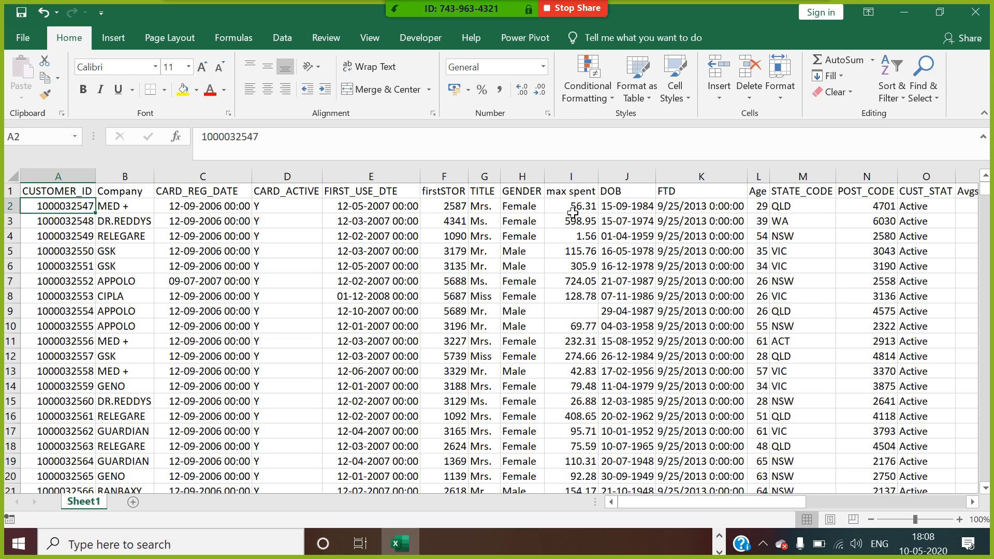
Step: Insert a column before CARD_ACTIVE and give it the header REG_YEAR
{"action": "right_click", "coordinate": [274, 182]}
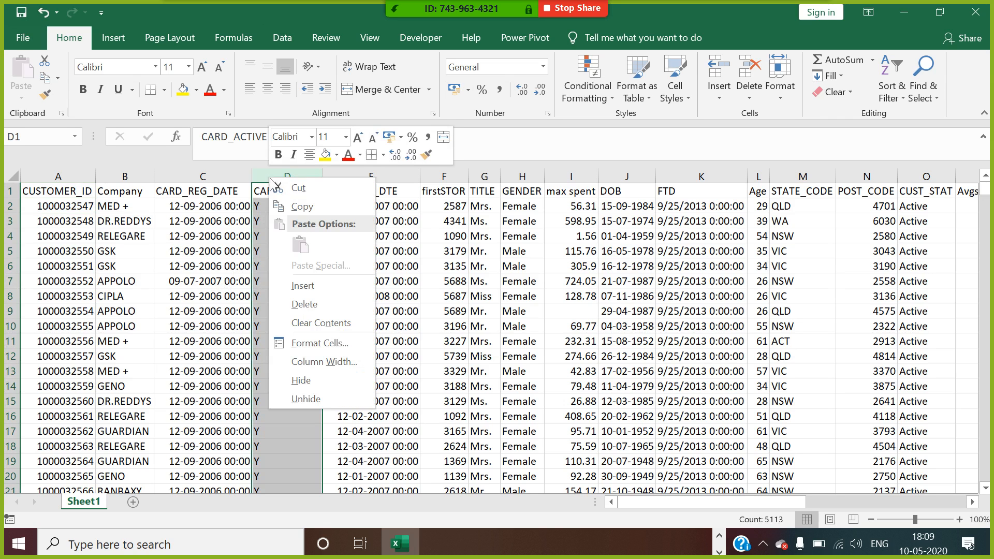
{"action": "left_click", "coordinate": [310, 286]}
{"action": "left_click", "coordinate": [284, 195]}
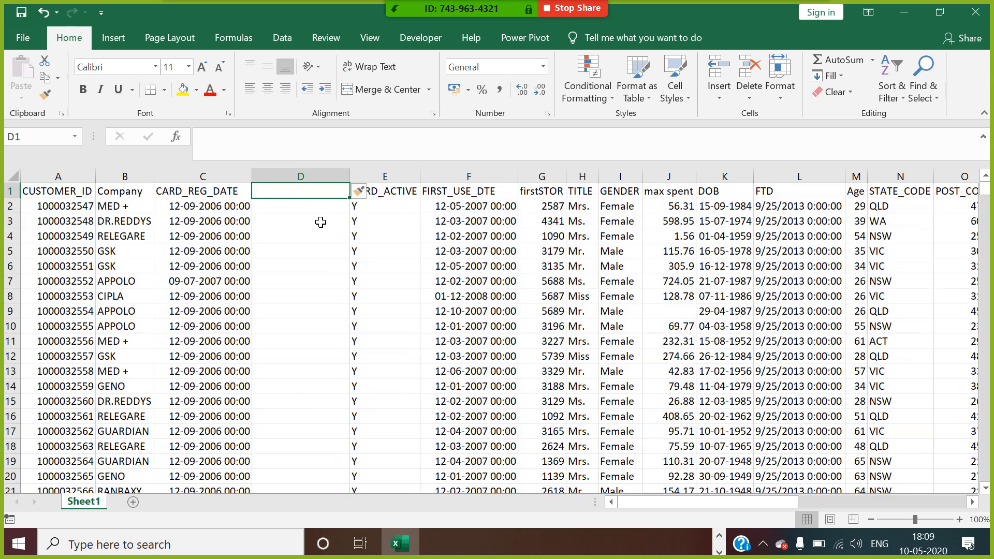
{"action": "type", "text": "reg_year"}
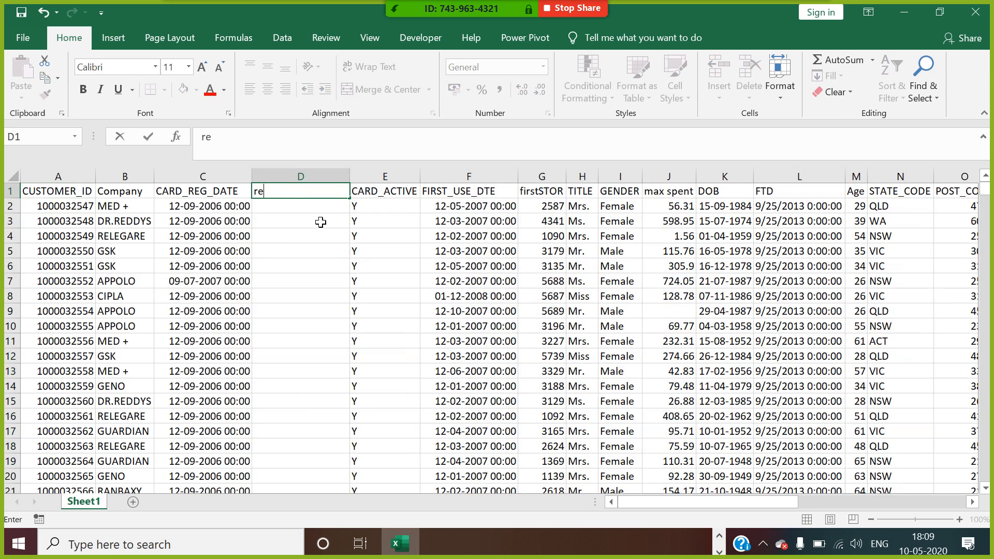
{"action": "type", "text": "REG_YEAR"}
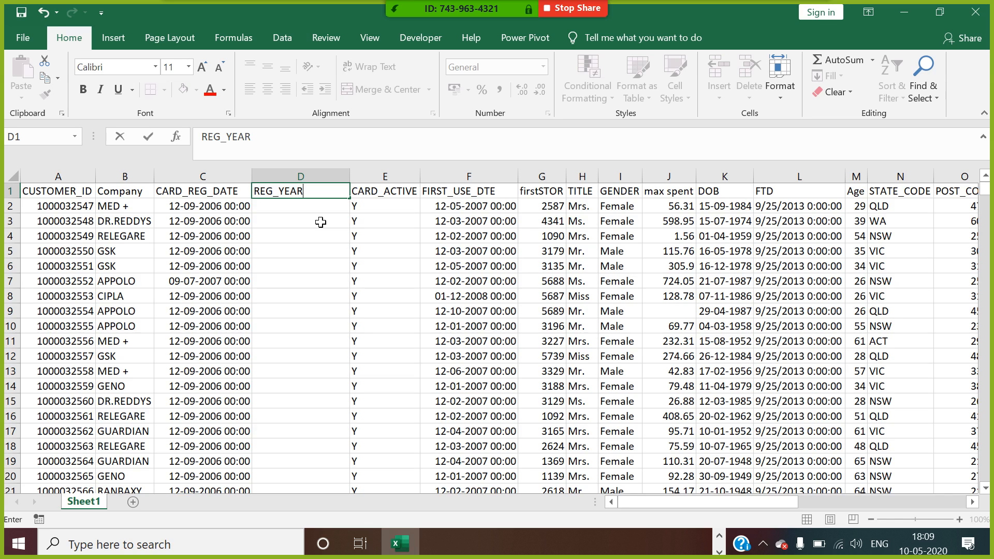
Step: Insert another column between REG_YEAR and CARD_ACTIVE and give it the header REG_MONTH
{"action": "right_click", "coordinate": [384, 176]}
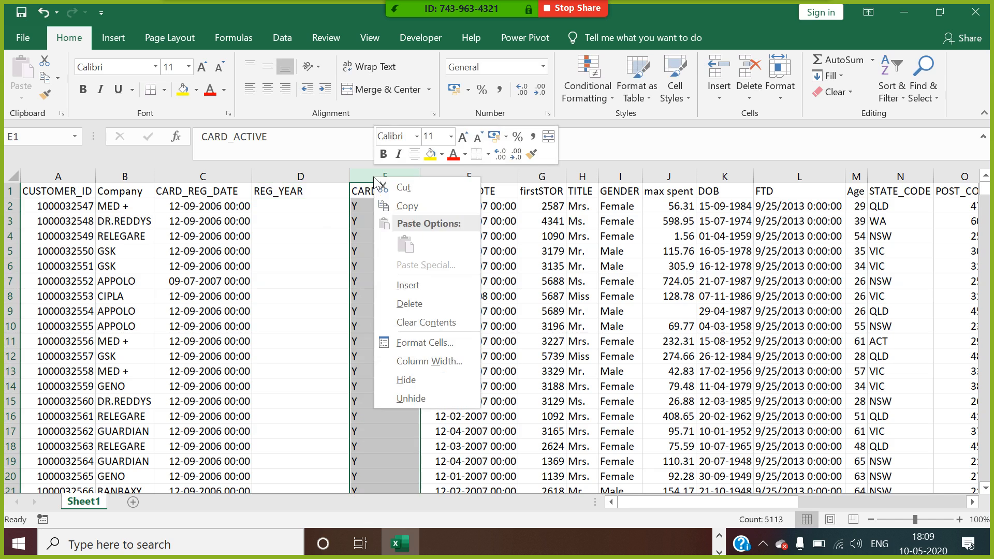
{"action": "left_click", "coordinate": [430, 284]}
{"action": "type", "text": "REG_MONTH"}
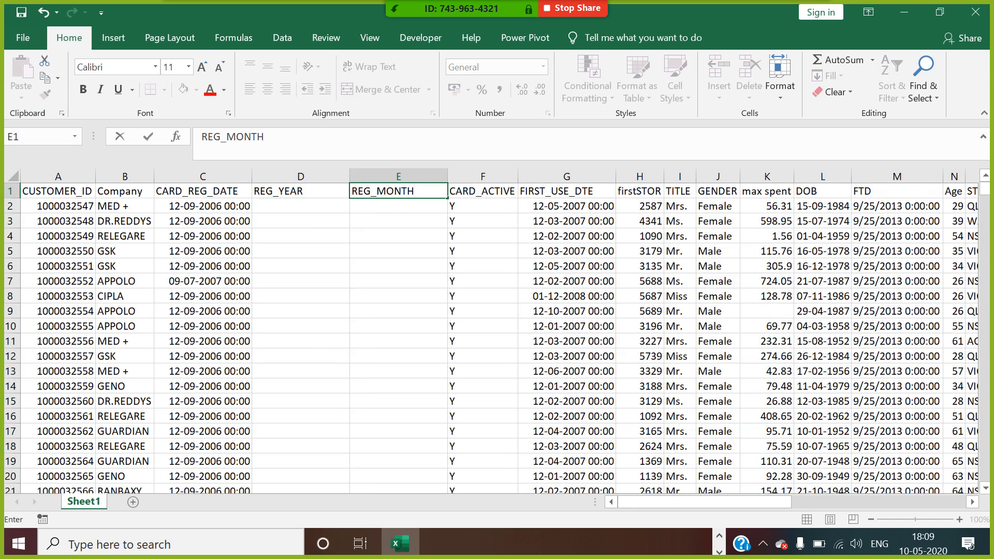
Step: Insert a third column, between REG_MONTH and CARD_ACTIVE, with the header REG_YEARMO
{"action": "right_click", "coordinate": [474, 177]}
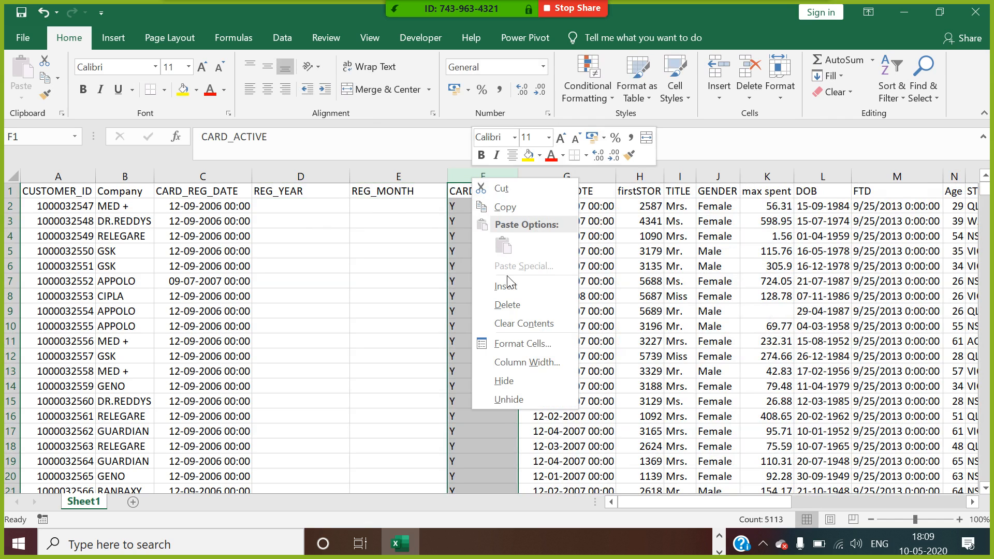
{"action": "left_click", "coordinate": [507, 282]}
{"action": "left_click", "coordinate": [472, 204]}
{"action": "left_click", "coordinate": [468, 195]}
{"action": "type", "text": "RE"}
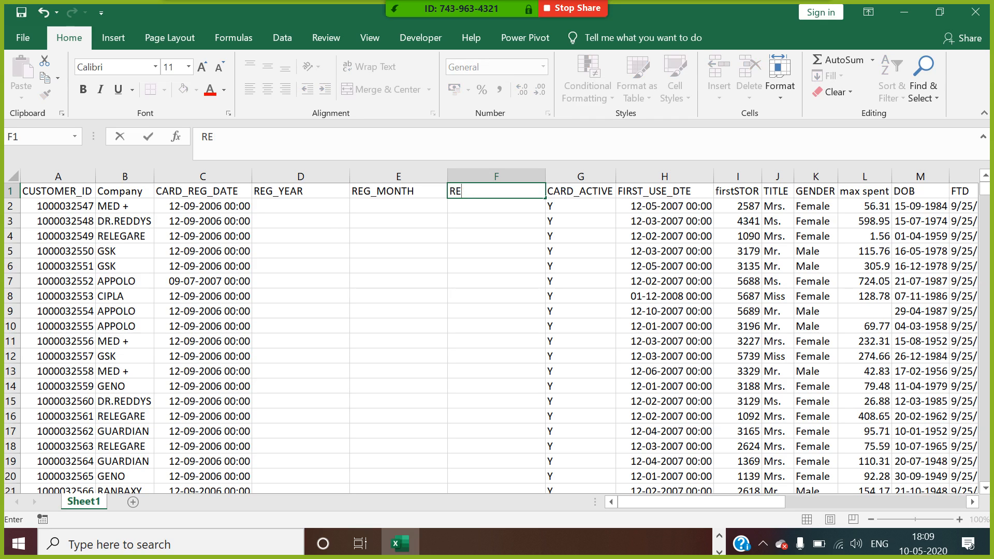
{"action": "type", "text": "F_YEARMO"}
{"action": "key", "text": "Return"}
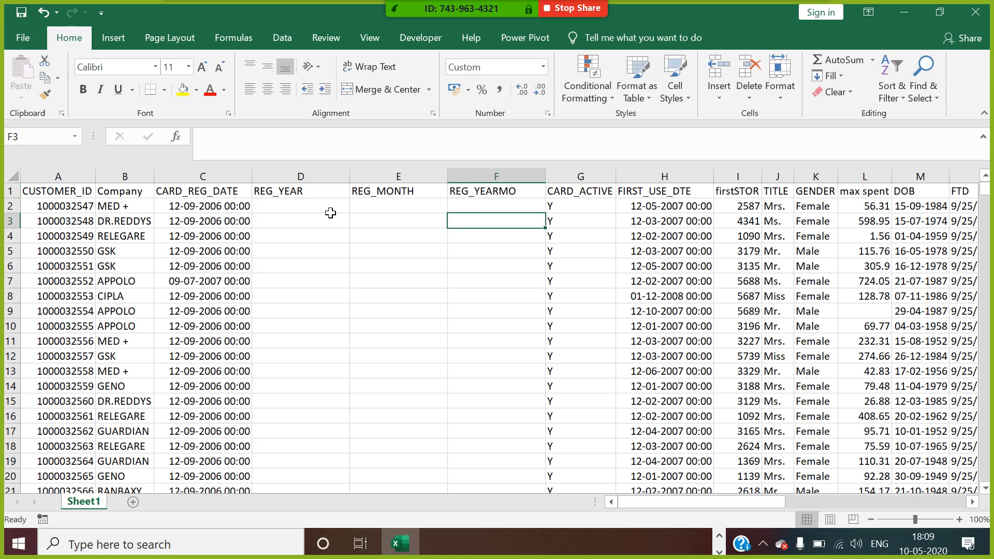
Step: Enter =YEAR(C2) in D2 under REG_YEAR and fill the formula down to the end of the data
{"action": "left_click", "coordinate": [329, 210]}
{"action": "type", "text": "=YEAR("}
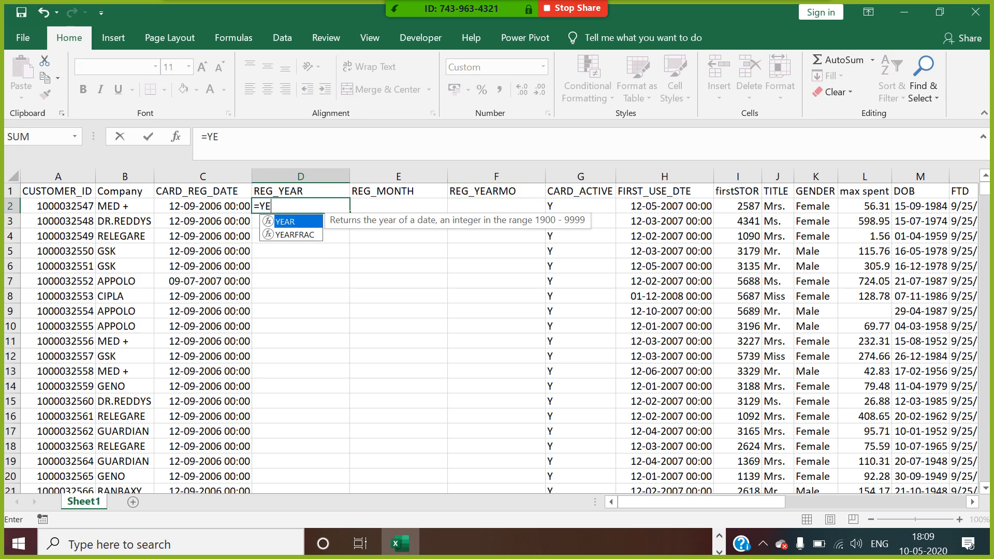
{"action": "left_click", "coordinate": [219, 209]}
{"action": "key", "text": "Return"}
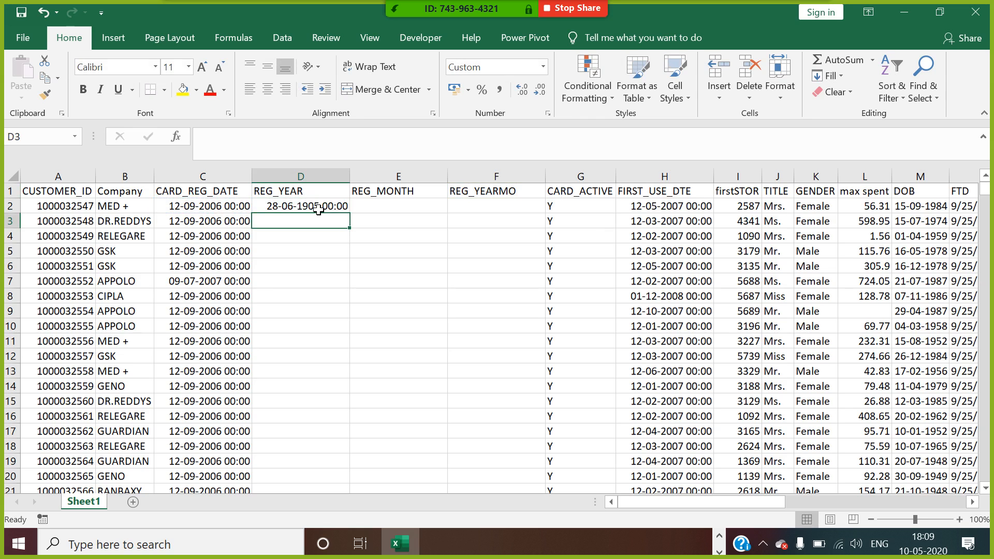
{"action": "left_click", "coordinate": [334, 207]}
{"action": "double_click", "coordinate": [349, 212]}
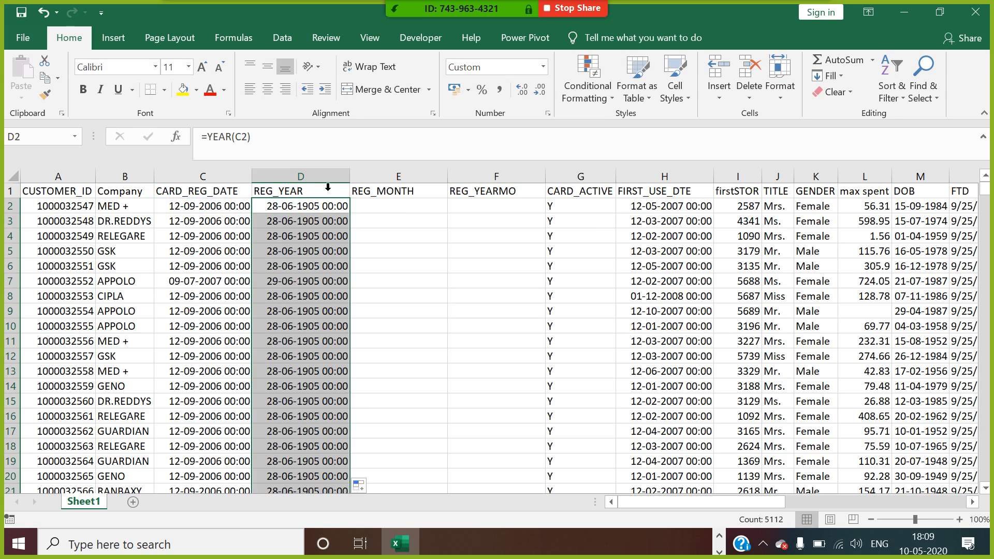
Step: Format the whole REG_YEAR column as Number with 0 decimal places
{"action": "left_click", "coordinate": [319, 176]}
{"action": "right_click", "coordinate": [319, 177]}
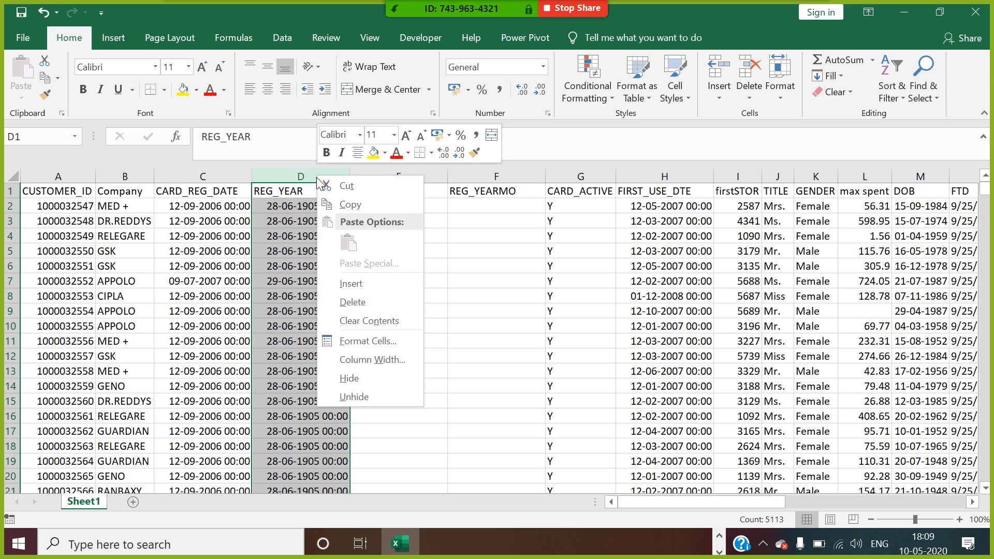
{"action": "left_click", "coordinate": [362, 343]}
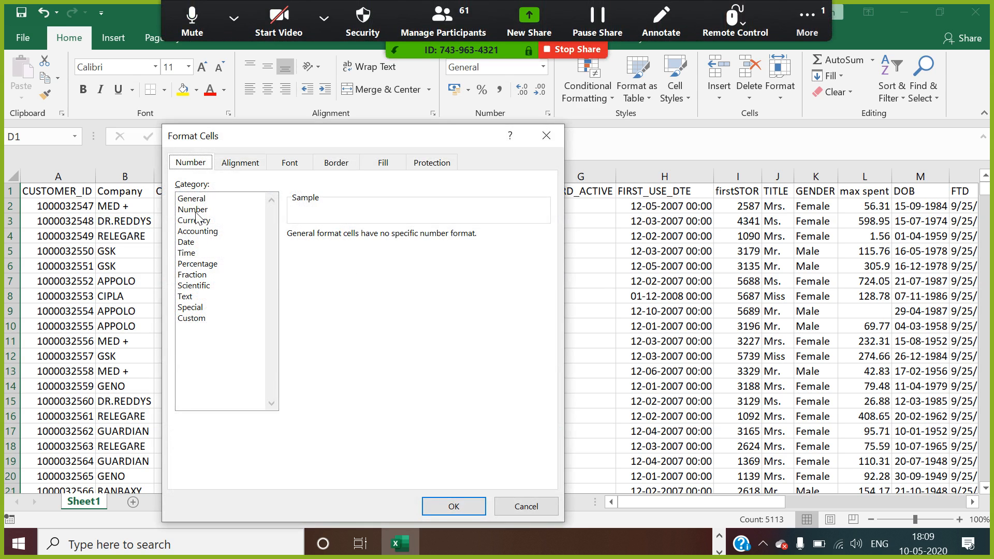
{"action": "left_click", "coordinate": [197, 211]}
{"action": "left_click", "coordinate": [391, 239]}
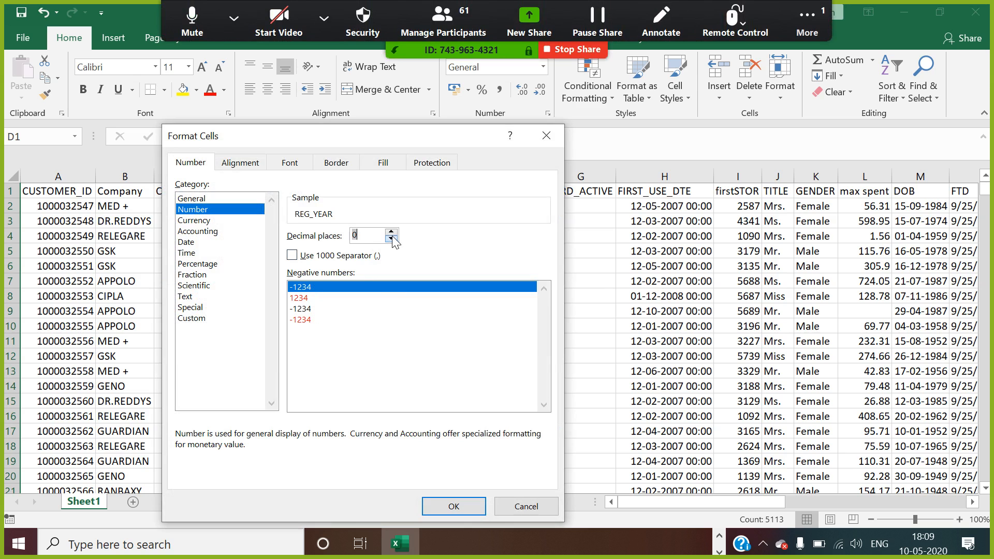
{"action": "left_click", "coordinate": [454, 505]}
{"action": "left_click", "coordinate": [373, 238]}
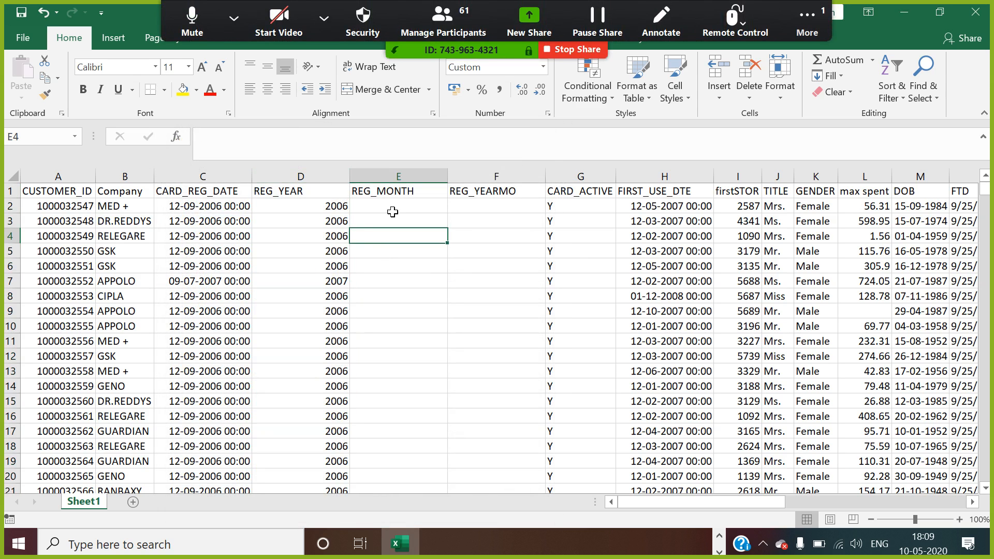
Step: Enter =TEXT(C2,"MMM") in E2 under REG_MONTH and fill the formula down to the end of the data
{"action": "left_click", "coordinate": [392, 210]}
{"action": "type", "text": "=TEXT("}
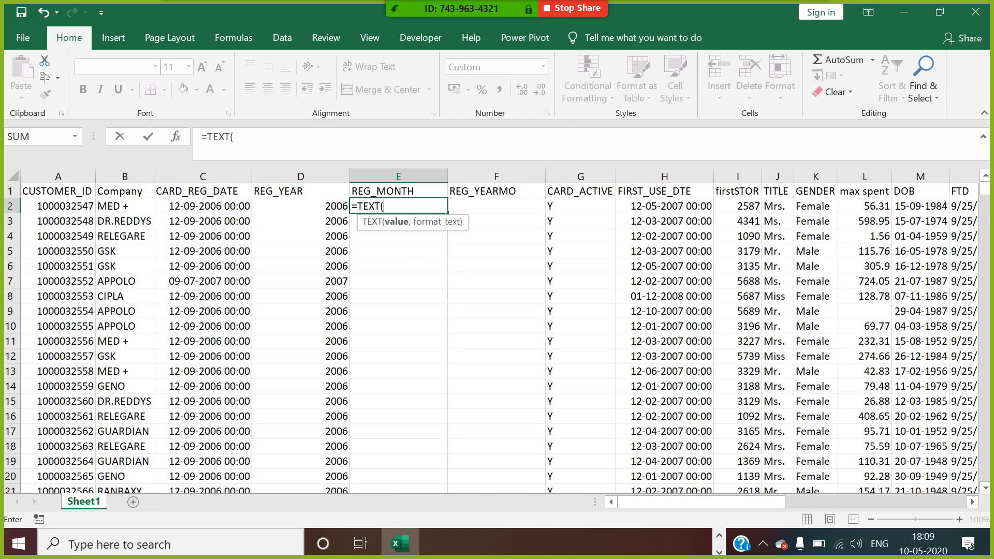
{"action": "left_click", "coordinate": [242, 211]}
{"action": "type", "text": ",\"MMM"}
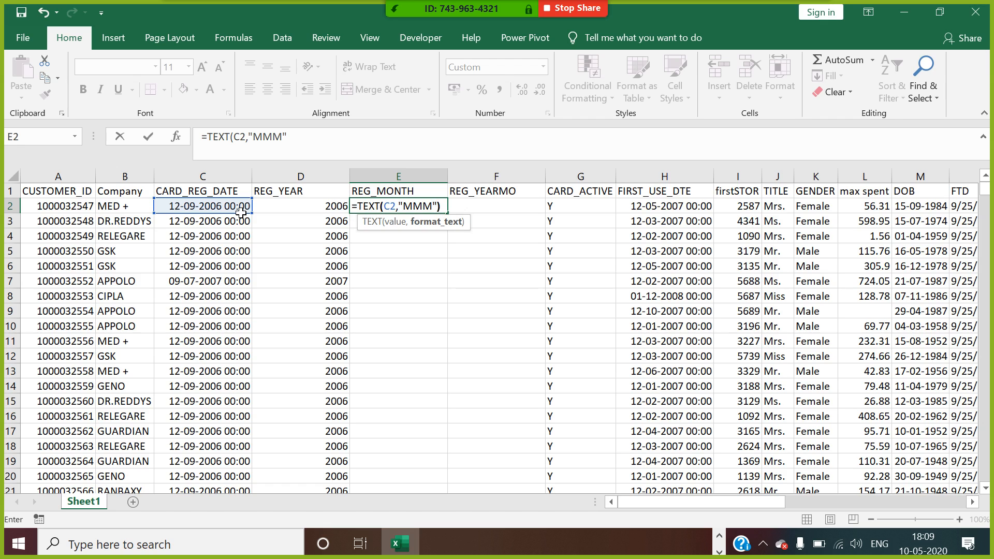
{"action": "key", "text": "Return"}
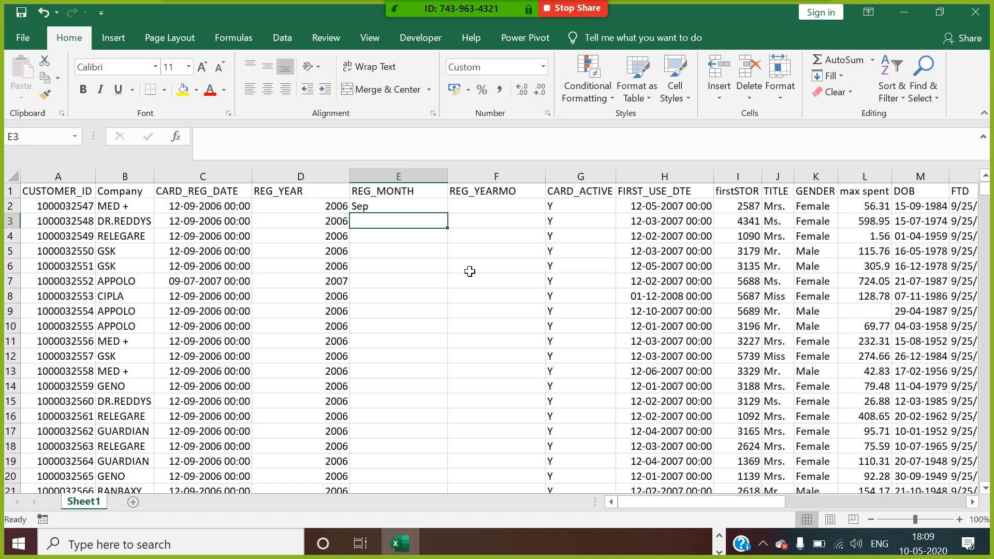
{"action": "left_click", "coordinate": [436, 208]}
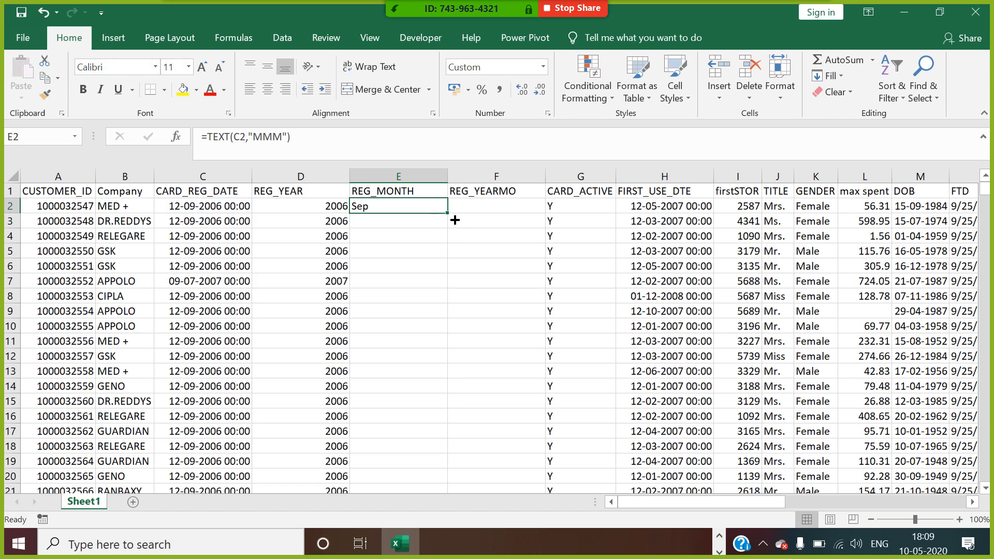
{"action": "double_click", "coordinate": [448, 215]}
Step: Narrow the REG_MONTH column slightly
{"action": "left_click", "coordinate": [454, 180]}
{"action": "left_click", "coordinate": [454, 180]}
{"action": "left_click_drag", "start_coordinate": [455, 183], "coordinate": [432, 182]}
Step: Enter the formula =YEAR(C2)*100+MONTH(C2) in F2 under REG_YEARMO
{"action": "left_click", "coordinate": [456, 210]}
{"action": "type", "text": "=YEAR("}
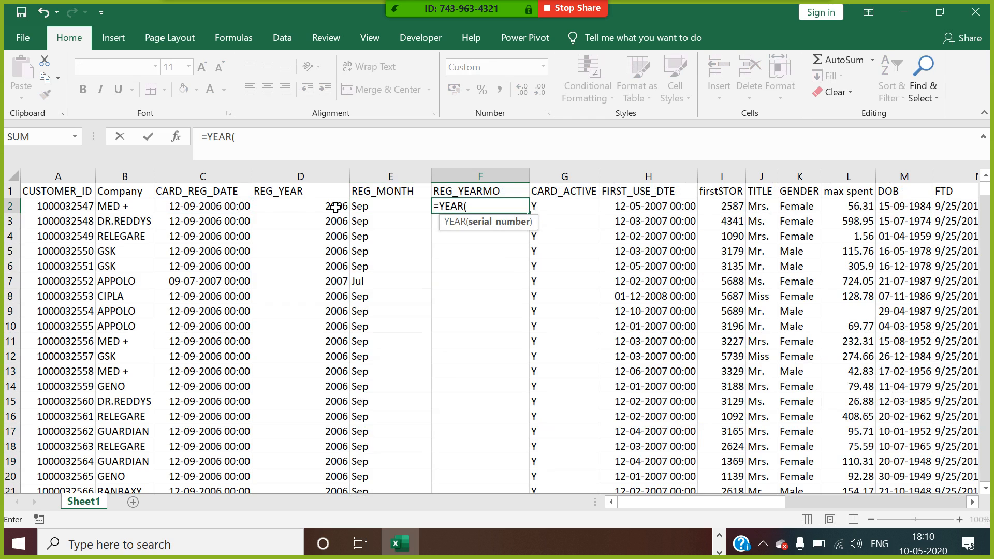
{"action": "left_click", "coordinate": [237, 207]}
{"action": "type", "text": ")"}
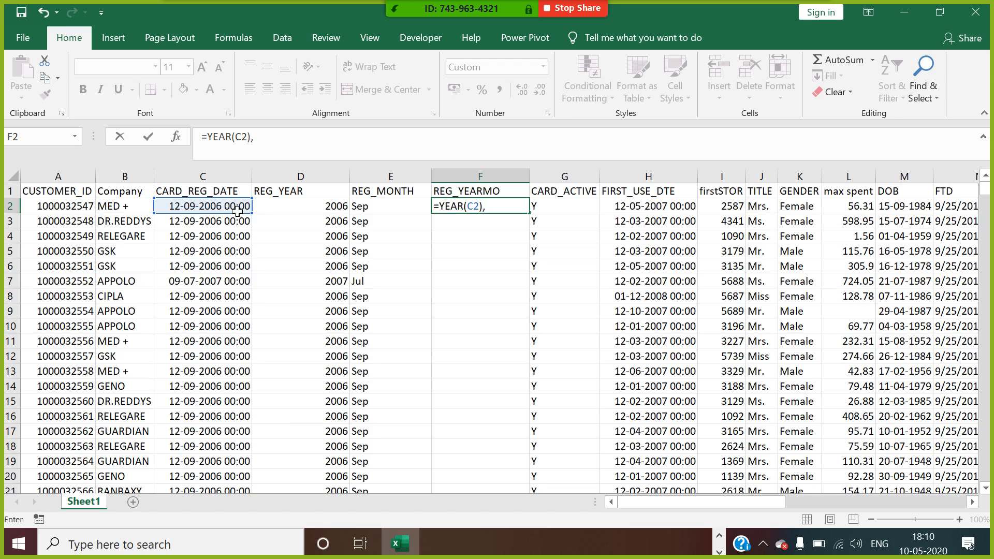
{"action": "type", "text": "*100+MON"}
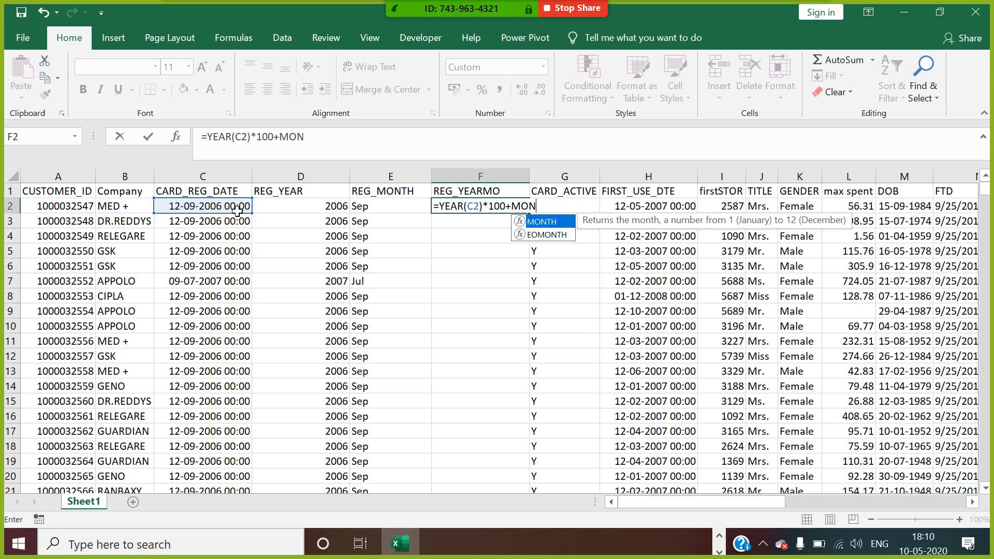
{"action": "type", "text": "TH("}
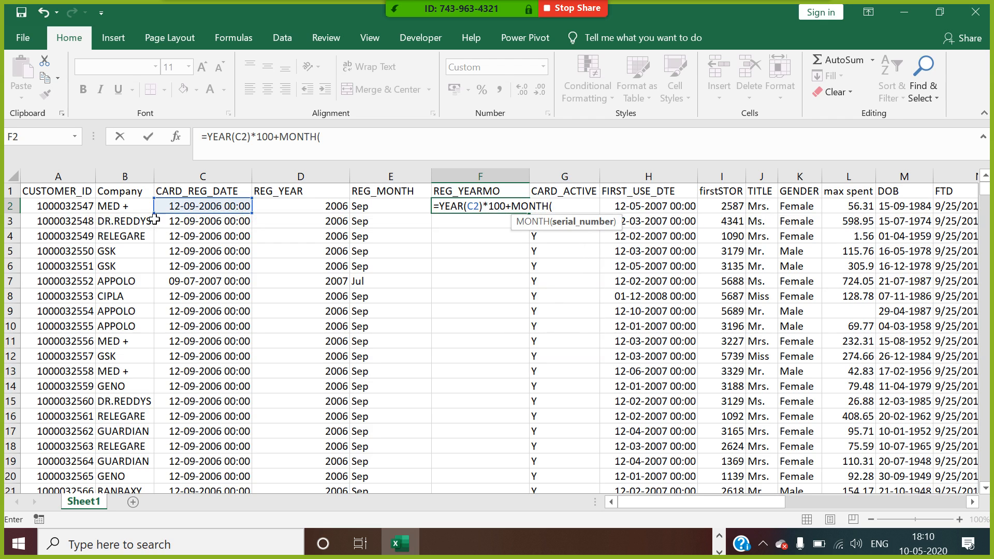
{"action": "left_click", "coordinate": [178, 205]}
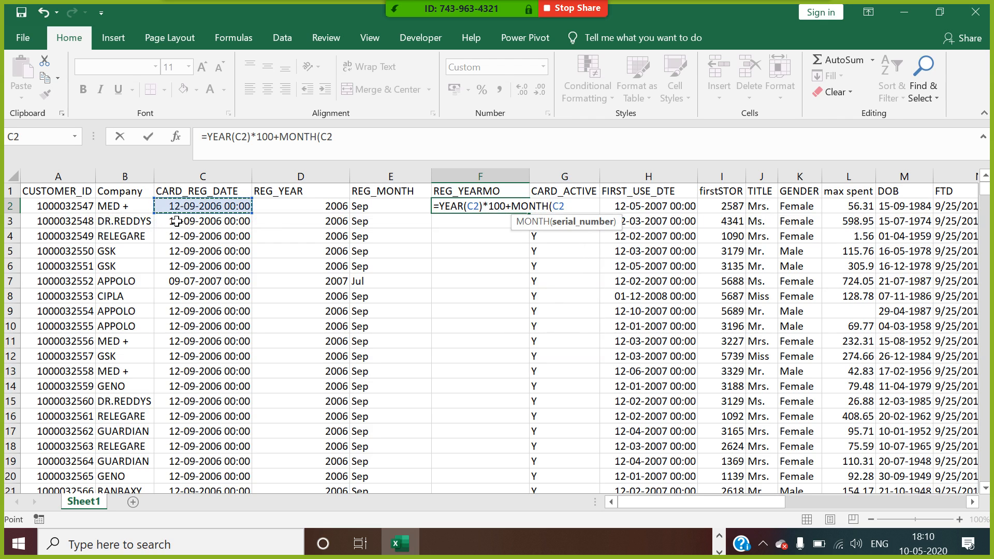
{"action": "type", "text": ")"}
{"action": "key", "text": "Return"}
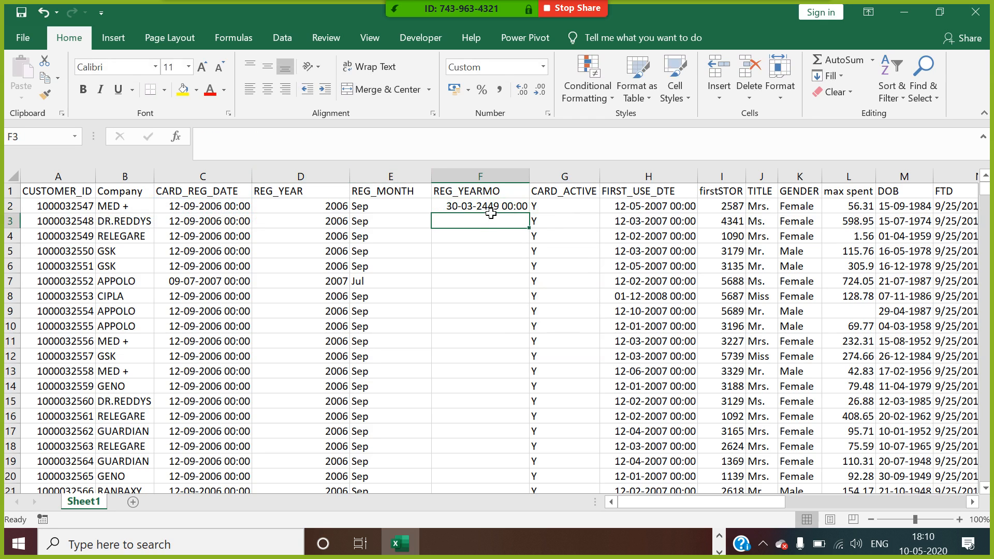
Step: Format cell F2 as Number with 0 decimal places
{"action": "left_click", "coordinate": [489, 206]}
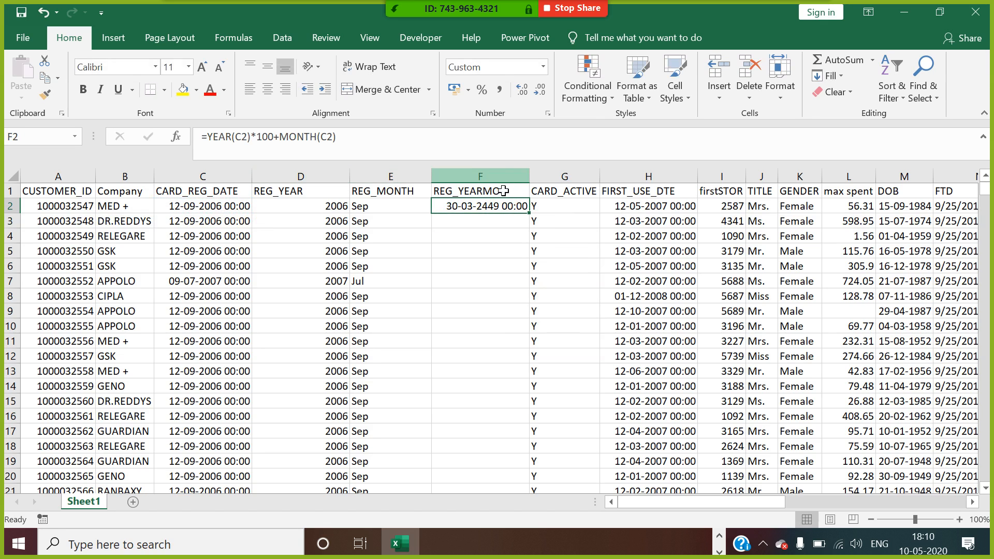
{"action": "right_click", "coordinate": [507, 206]}
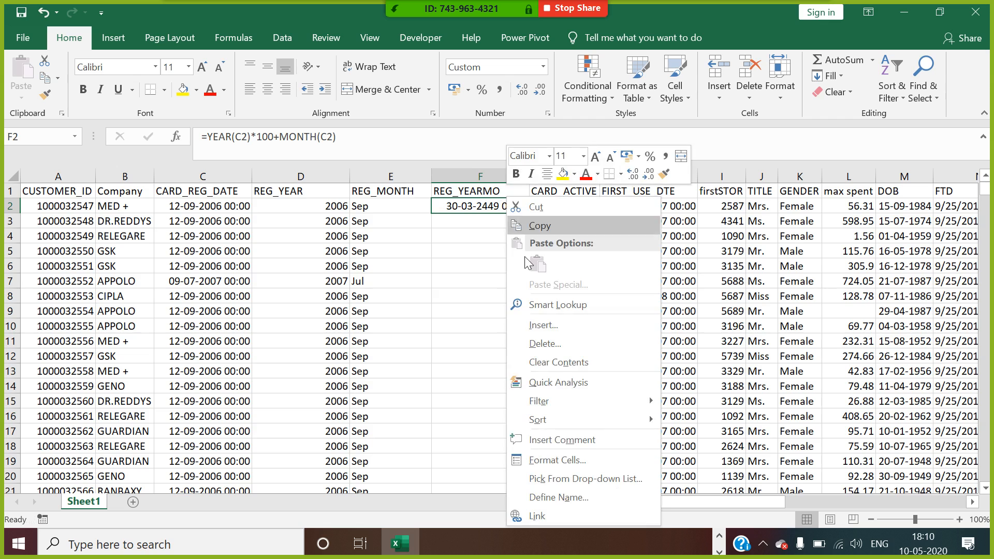
{"action": "left_click", "coordinate": [564, 460]}
{"action": "left_click", "coordinate": [397, 210]}
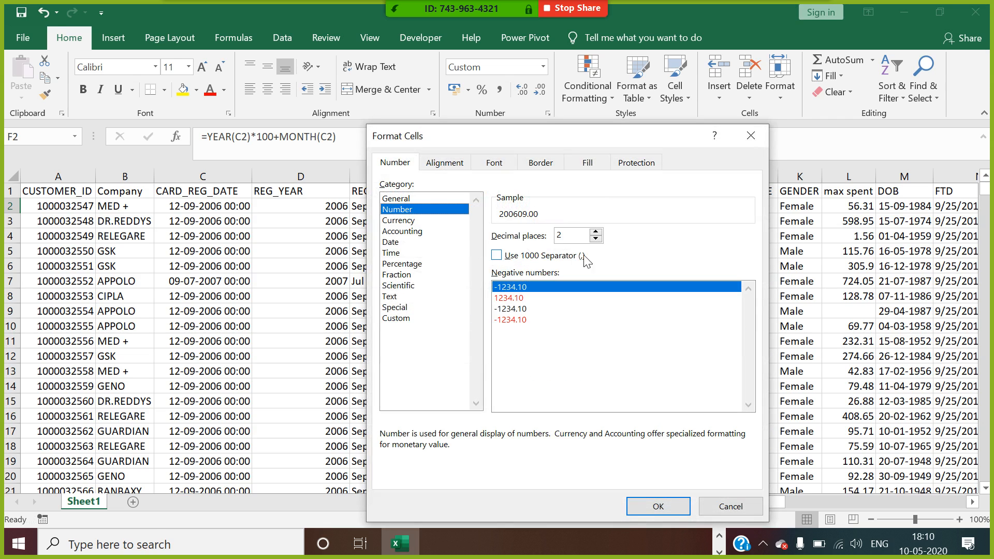
{"action": "left_click", "coordinate": [596, 239]}
{"action": "left_click", "coordinate": [596, 239]}
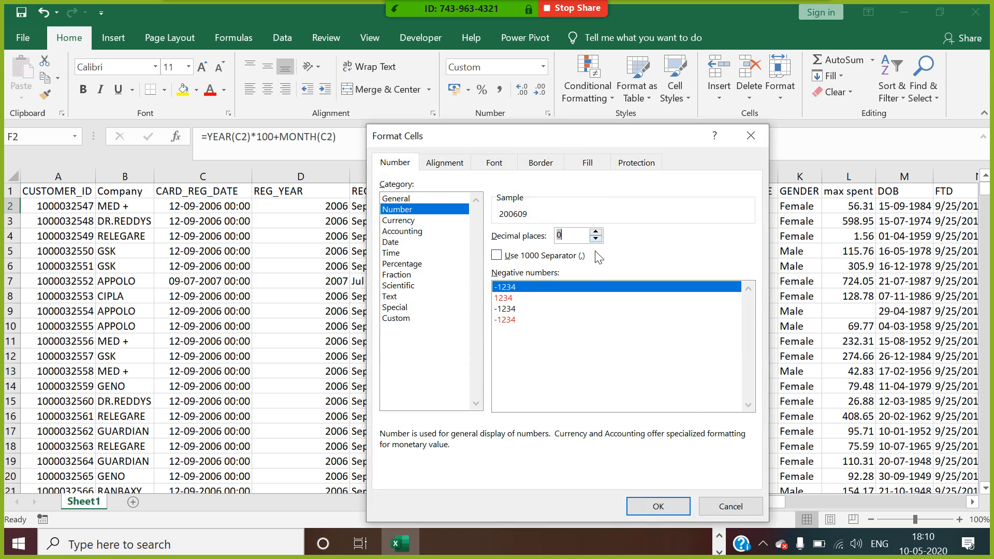
{"action": "left_click", "coordinate": [654, 505]}
Step: Fill the F2 formula down to the end of the data and narrow the REG_YEARMO column
{"action": "double_click", "coordinate": [537, 218]}
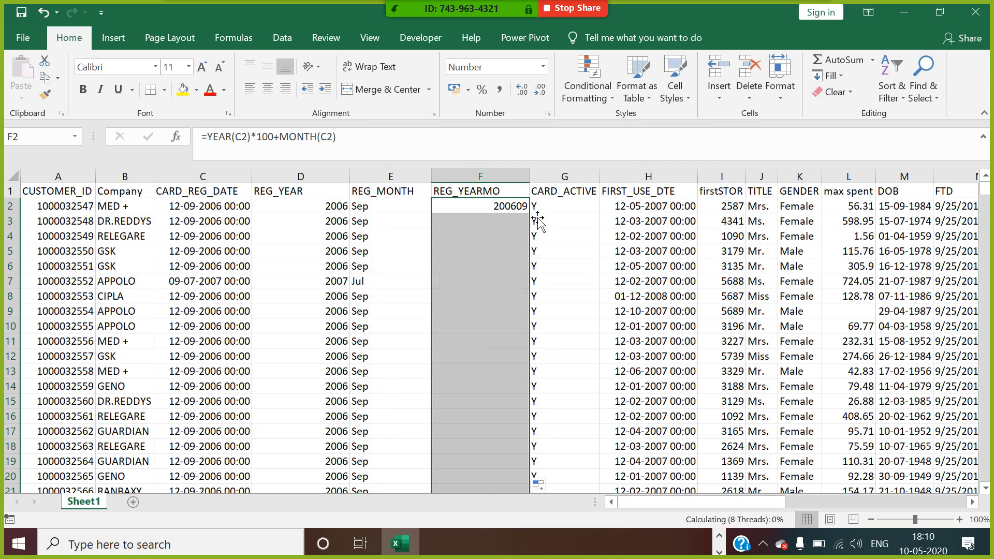
{"action": "left_click_drag", "start_coordinate": [529, 183], "coordinate": [501, 183]}
{"action": "left_click", "coordinate": [478, 253]}
{"action": "left_click", "coordinate": [436, 316]}
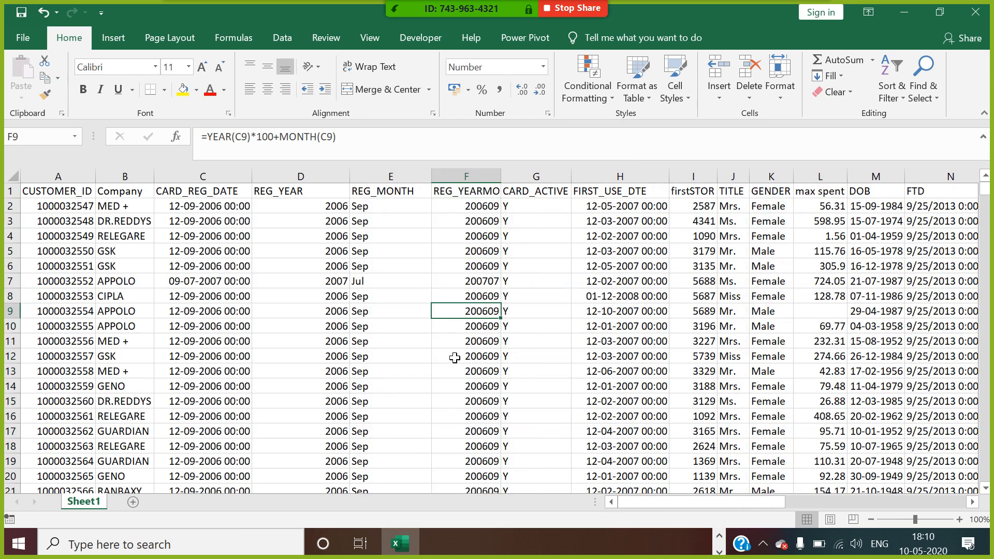
Step: Insert a column before firstSTOR and enter the header DAYS_GAP in I1
{"action": "right_click", "coordinate": [684, 177]}
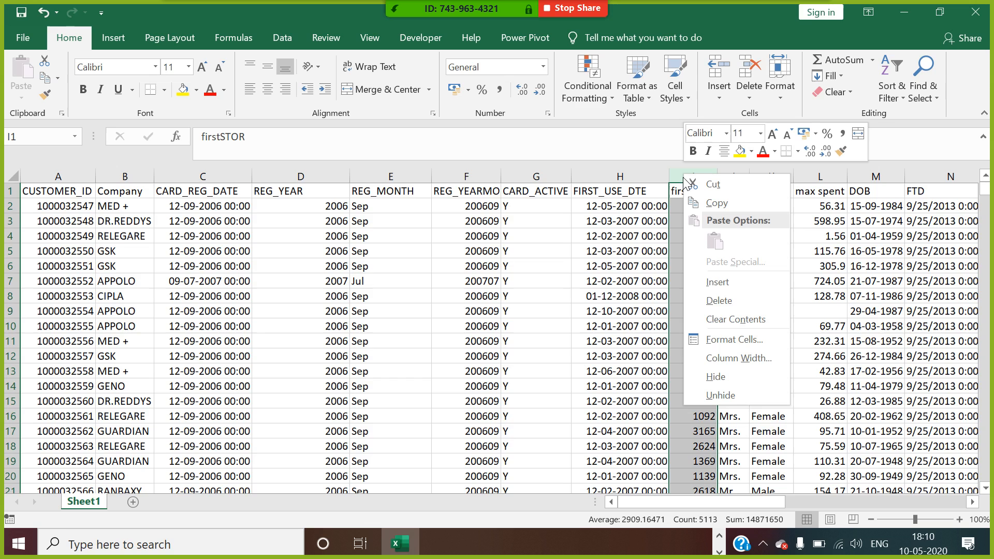
{"action": "left_click", "coordinate": [719, 282]}
{"action": "left_click", "coordinate": [705, 195]}
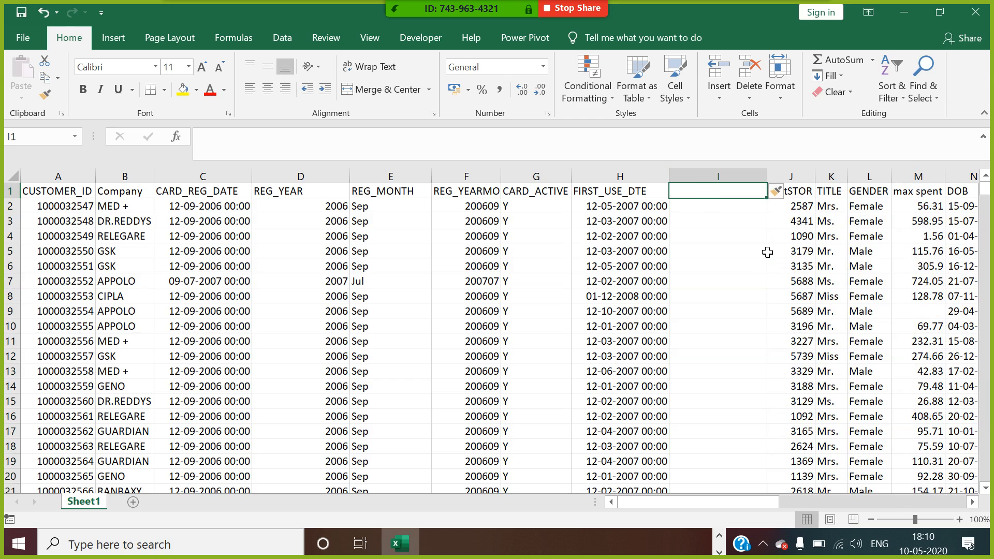
{"action": "left_click", "coordinate": [197, 176]}
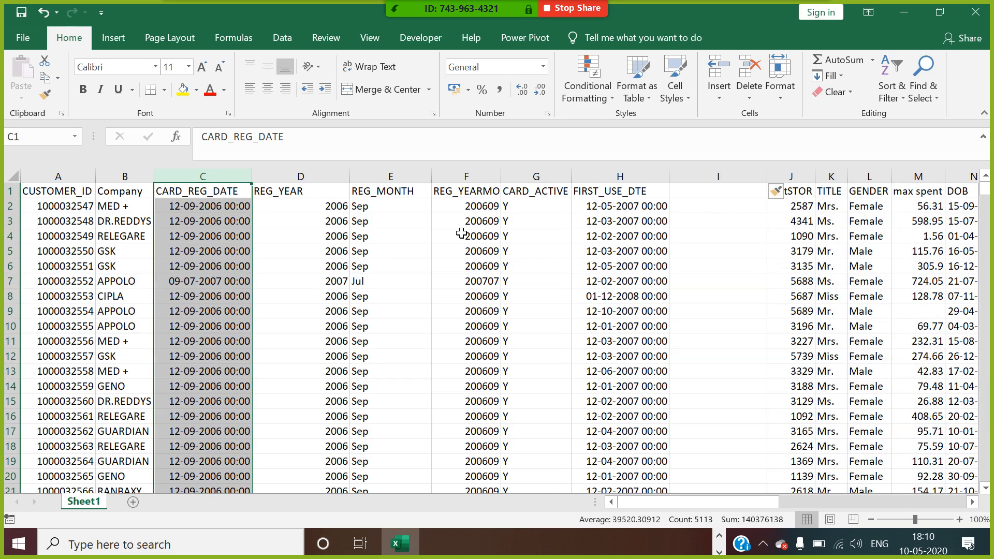
{"action": "left_click", "coordinate": [606, 179]}
{"action": "left_click", "coordinate": [696, 180]}
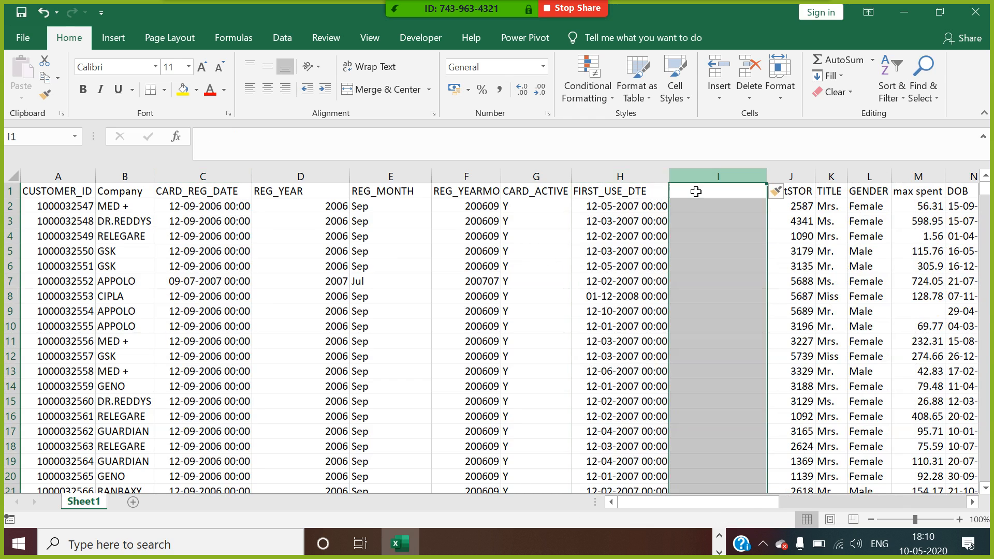
{"action": "left_click", "coordinate": [696, 195]}
{"action": "type", "text": "G"}
{"action": "type", "text": "AYS"}
{"action": "type", "text": "_GAP"}
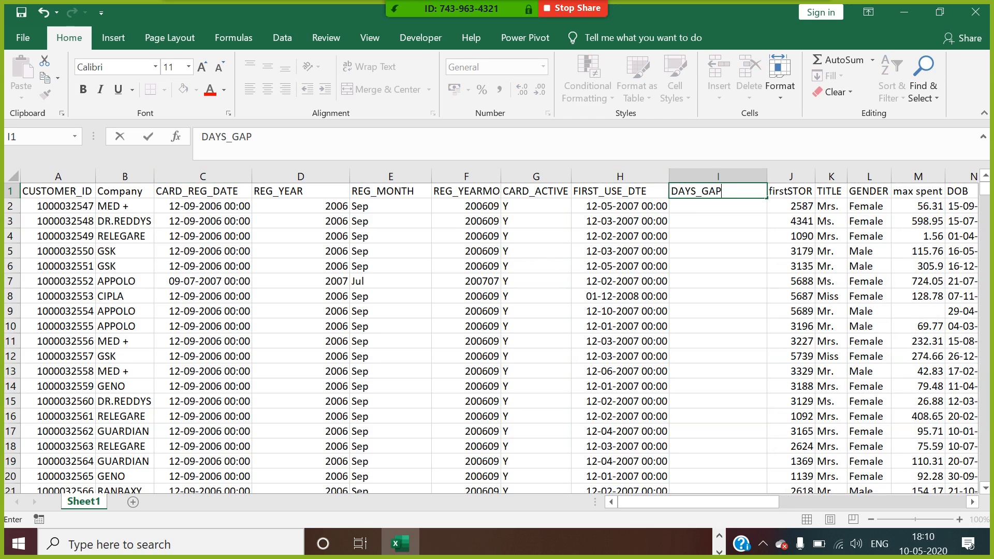
{"action": "key", "text": "Return"}
Step: Enter the formula =DATEDIF(C2,H2,"D") in I2 under DAYS_GAP
{"action": "type", "text": "=D"}
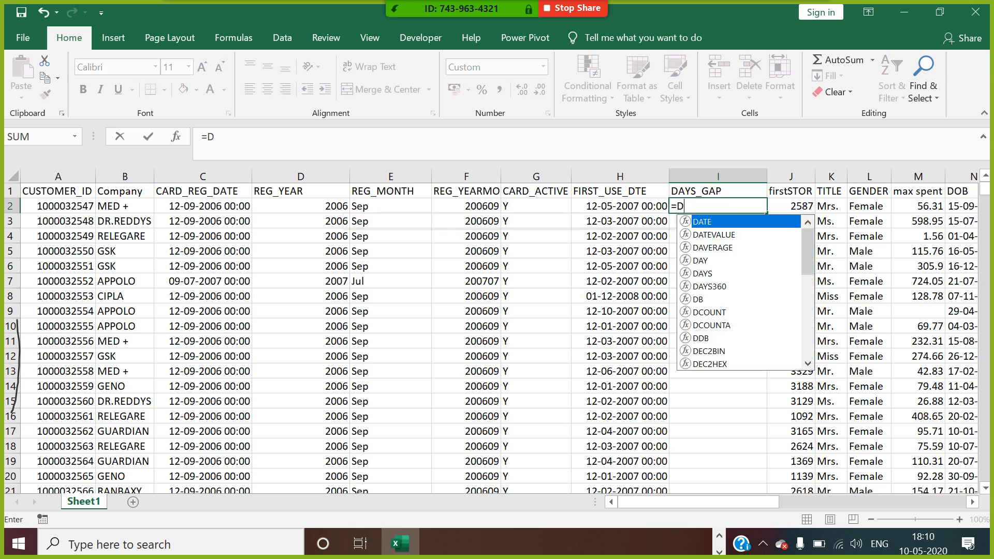
{"action": "type", "text": "ATEDIF("}
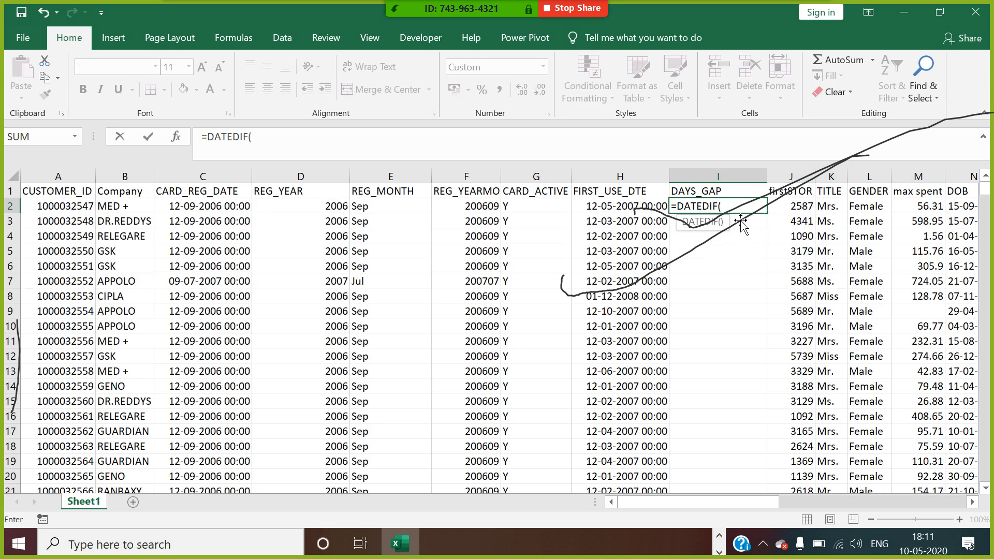
{"action": "left_click", "coordinate": [228, 208]}
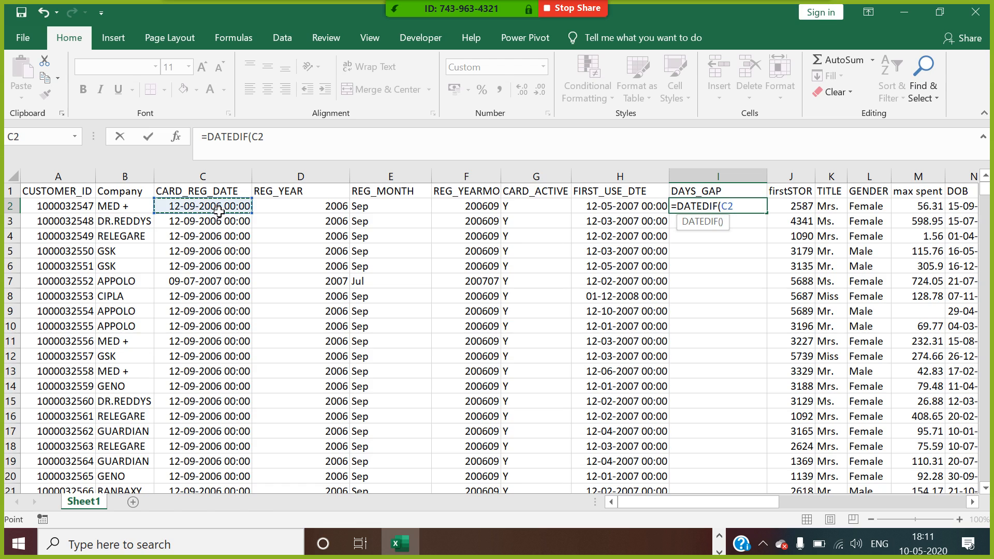
{"action": "type", "text": ","}
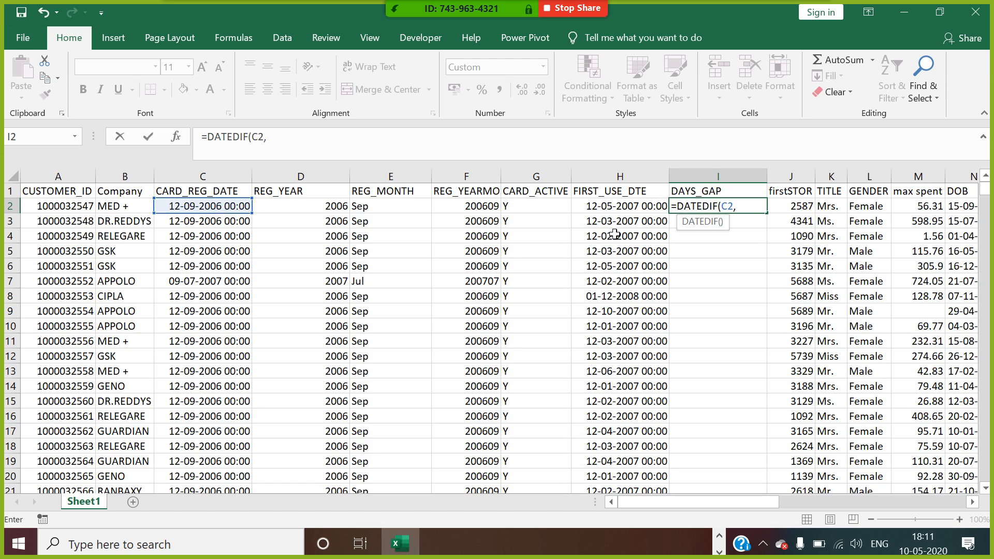
{"action": "left_click", "coordinate": [618, 209]}
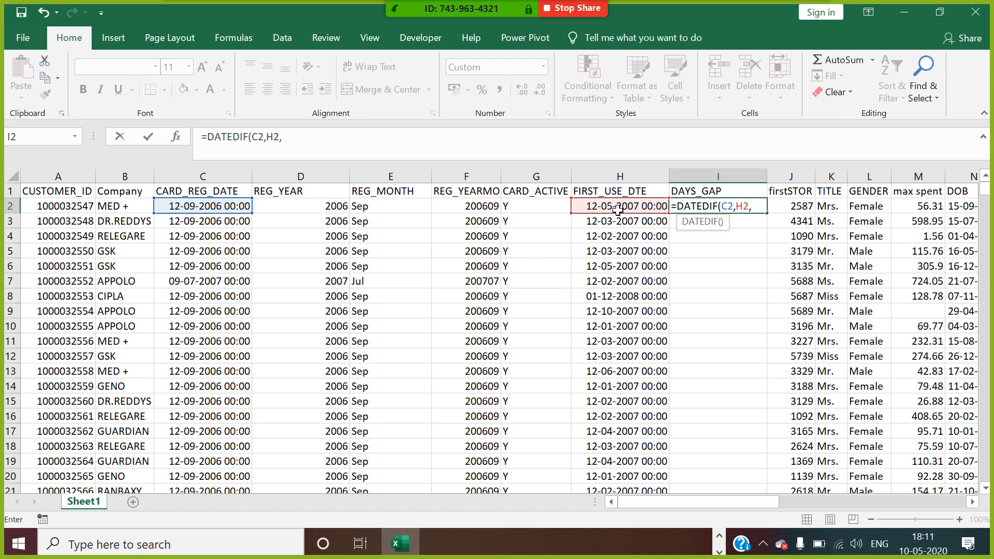
{"action": "type", "text": "D\")"}
{"action": "key", "text": "Return"}
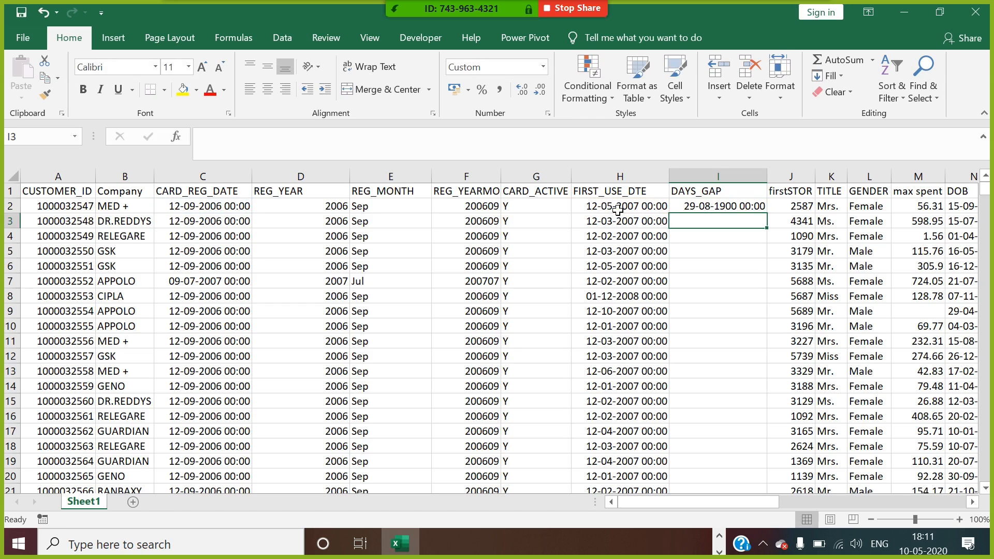
Step: Format cell I2 as Number with 0 decimal places
{"action": "left_click", "coordinate": [743, 209]}
{"action": "right_click", "coordinate": [743, 210]}
{"action": "left_click", "coordinate": [781, 452]}
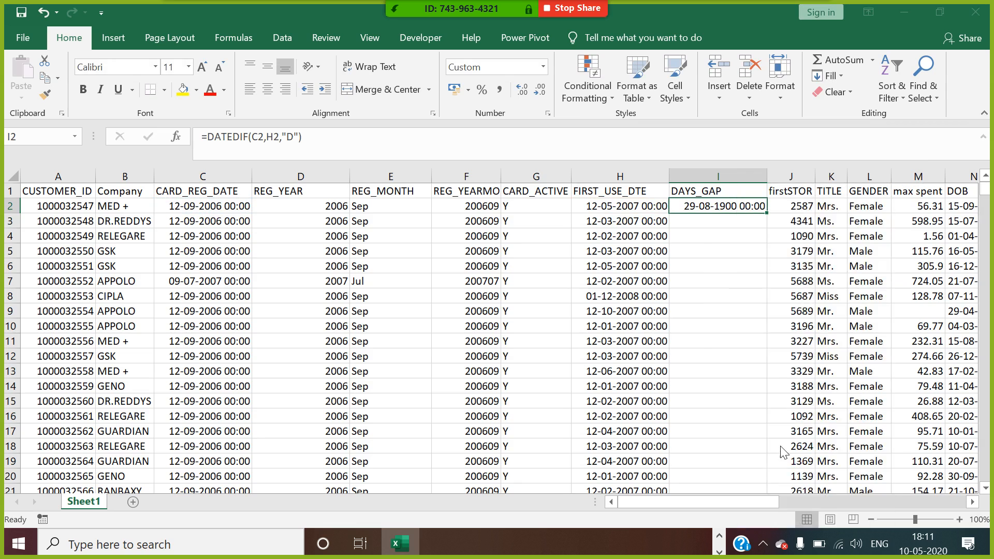
{"action": "left_click", "coordinate": [608, 209]}
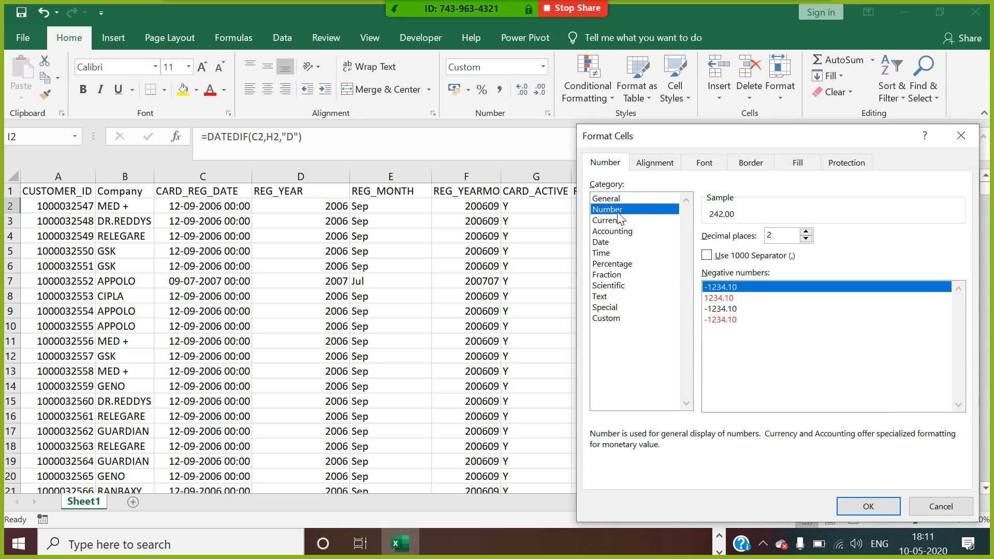
{"action": "left_click", "coordinate": [806, 239]}
{"action": "left_click", "coordinate": [806, 238]}
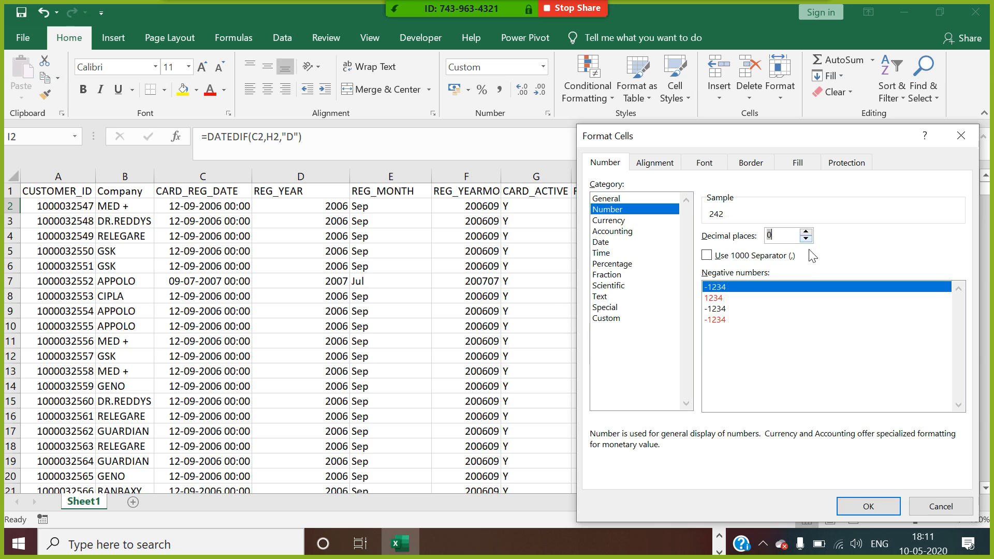
{"action": "left_click", "coordinate": [868, 507]}
Step: Fill the I2 formula down to the end of the data and narrow the DAYS_GAP column
{"action": "double_click", "coordinate": [772, 218]}
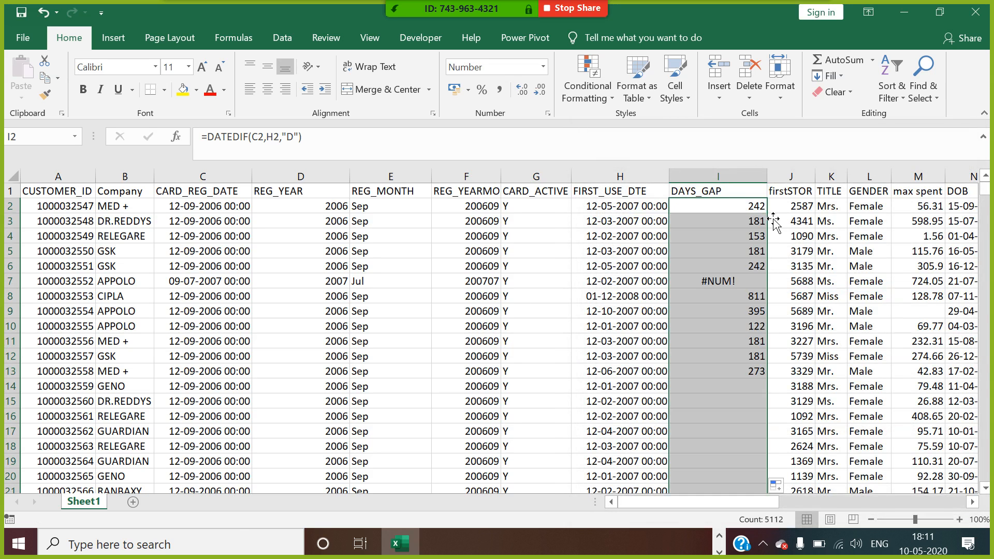
{"action": "double_click", "coordinate": [768, 177]}
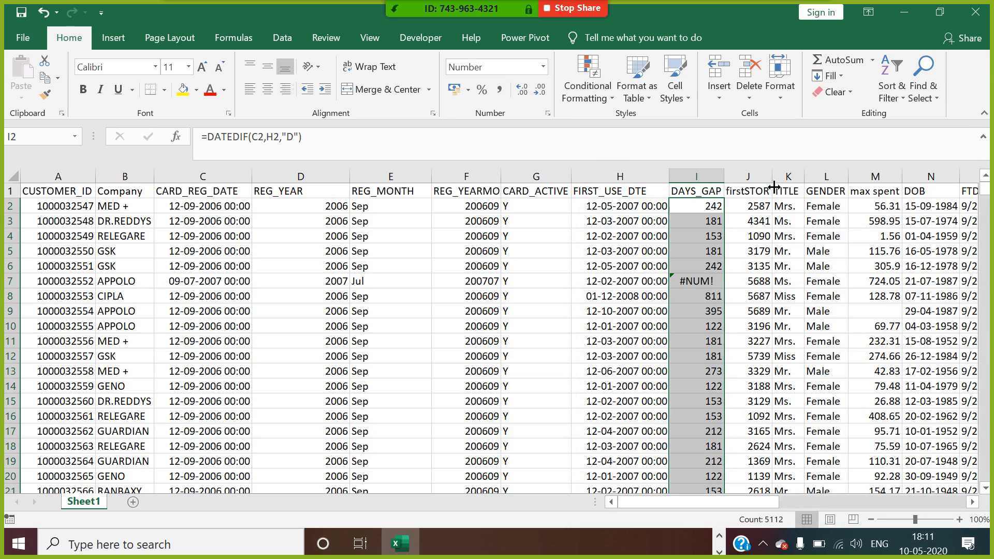
{"action": "left_click_drag", "start_coordinate": [725, 184], "coordinate": [713, 183]}
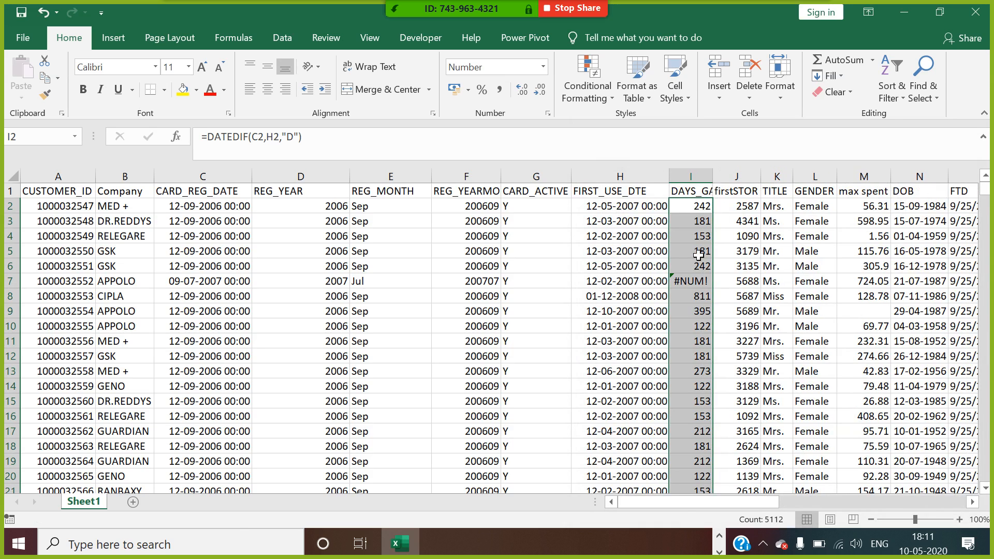
Step: Check the row 7 dates used by DAYS_GAP and widen the FIRST_USE_DTE and CARD_REG_DATE columns
{"action": "left_click", "coordinate": [616, 289]}
{"action": "left_click", "coordinate": [220, 285]}
{"action": "left_click", "coordinate": [613, 290]}
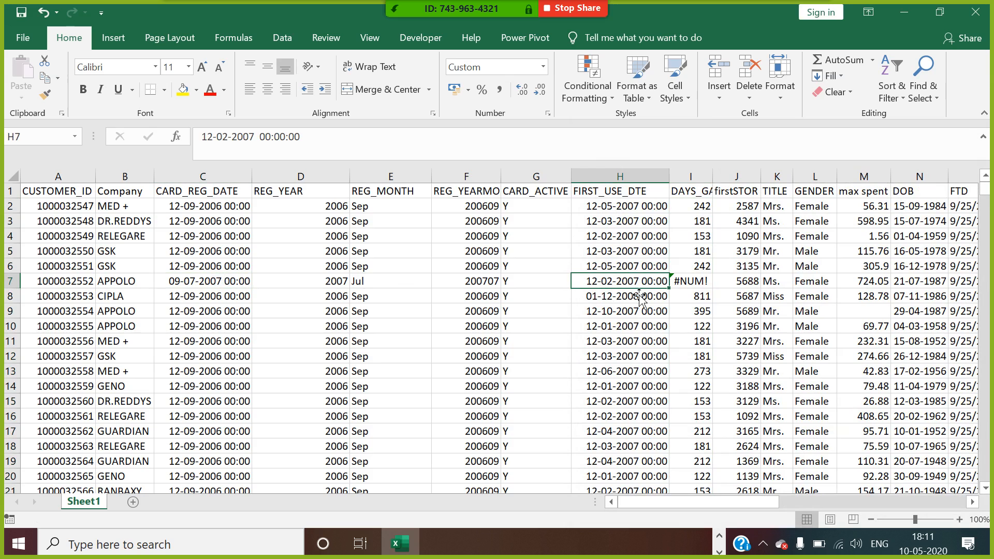
{"action": "left_click", "coordinate": [700, 289]}
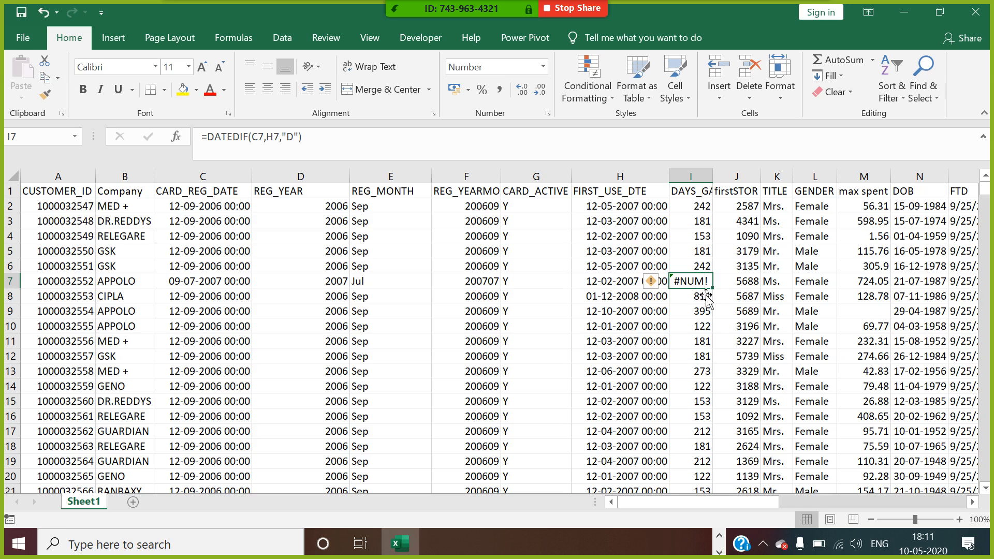
{"action": "left_click", "coordinate": [612, 288]}
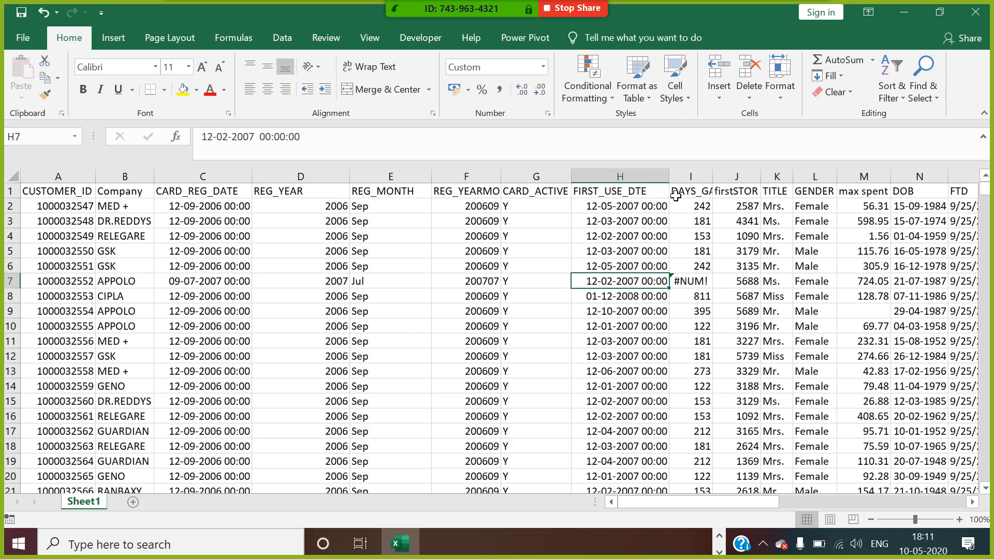
{"action": "left_click_drag", "start_coordinate": [675, 183], "coordinate": [714, 194]}
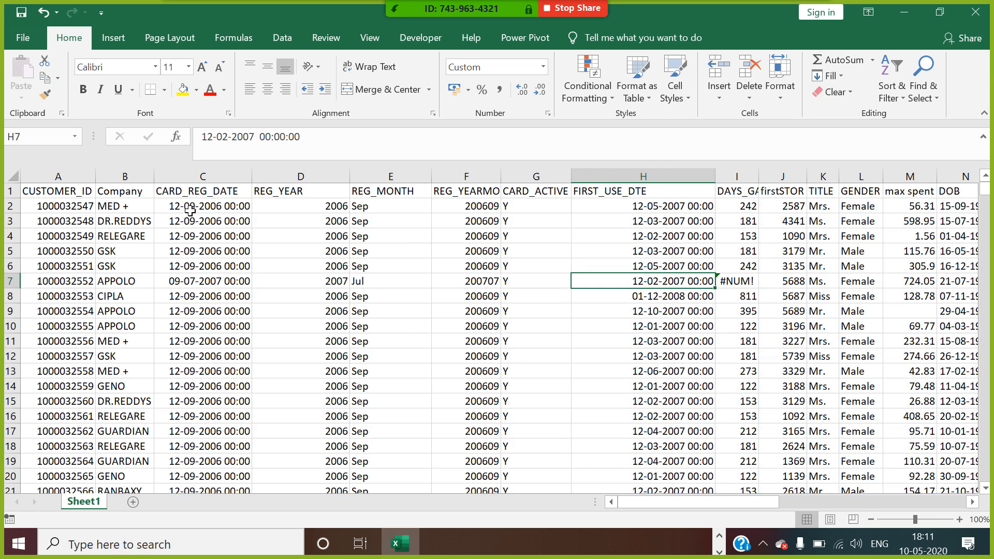
{"action": "left_click_drag", "start_coordinate": [252, 179], "coordinate": [386, 200]}
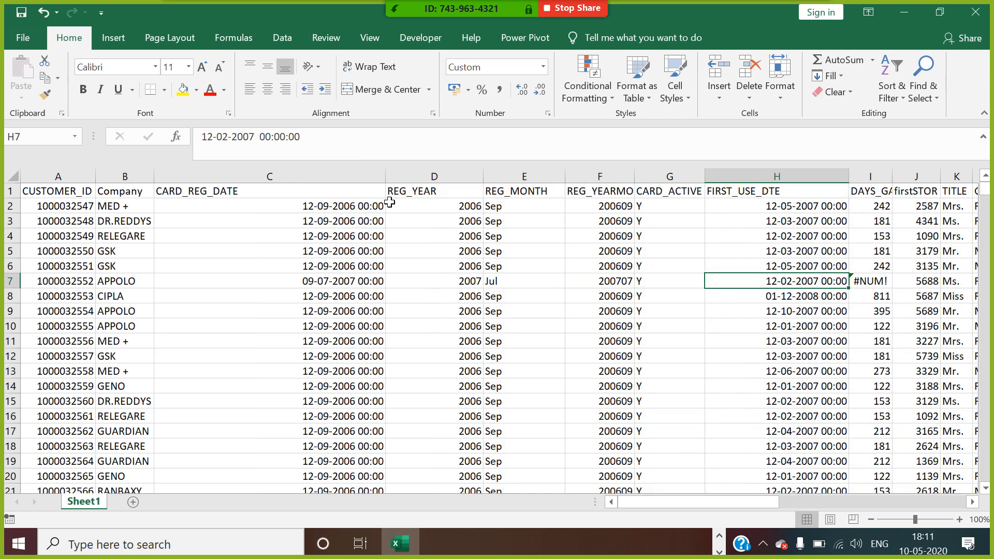
Step: Compare the registration date, first-use date and DAYS_GAP formula in row 7 with those in neighbouring rows
{"action": "left_click", "coordinate": [874, 284]}
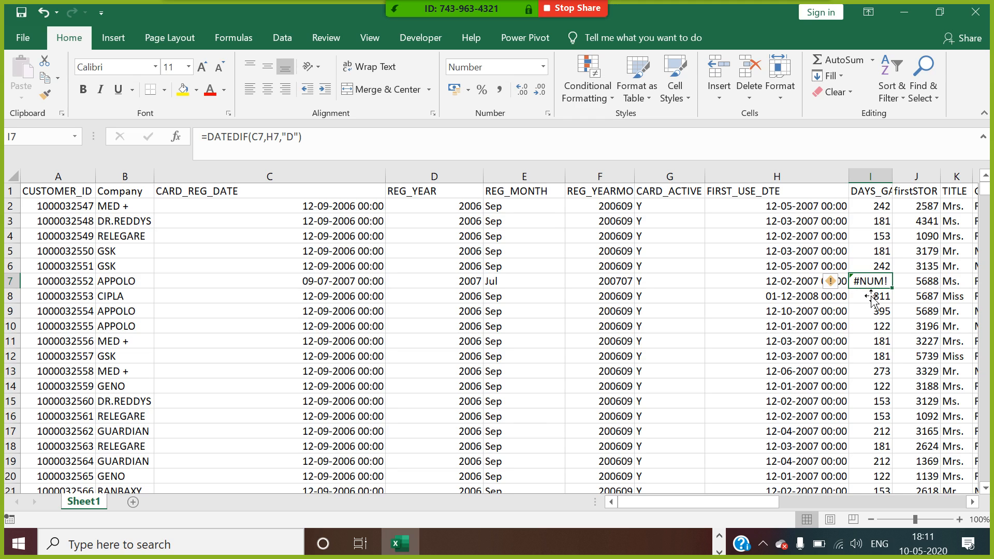
{"action": "left_click", "coordinate": [808, 286]}
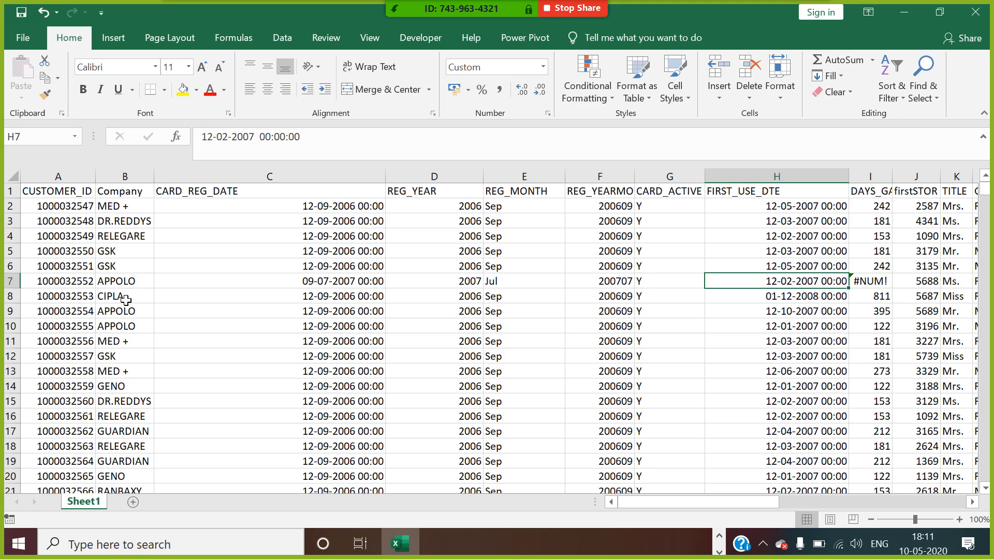
{"action": "left_click", "coordinate": [314, 288]}
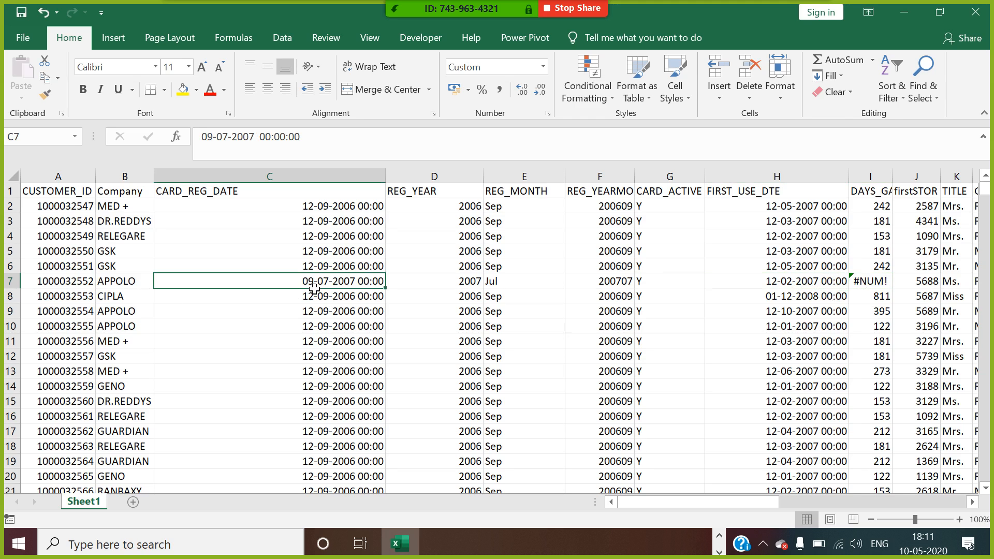
{"action": "left_click", "coordinate": [380, 300]}
{"action": "left_click", "coordinate": [371, 288]}
{"action": "left_click", "coordinate": [796, 295]}
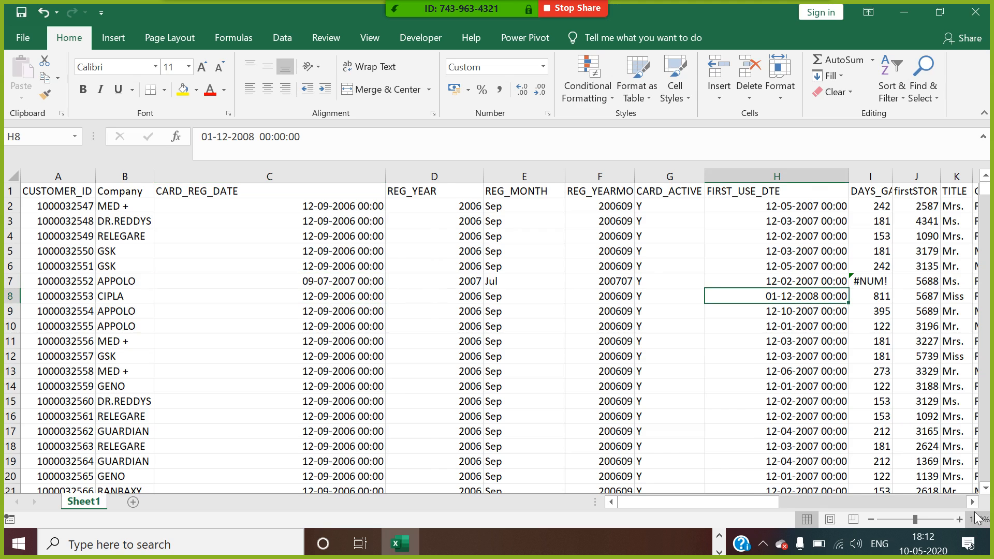
{"action": "scroll", "coordinate": [854, 282], "scroll_direction": "right", "scroll_amount": 6}
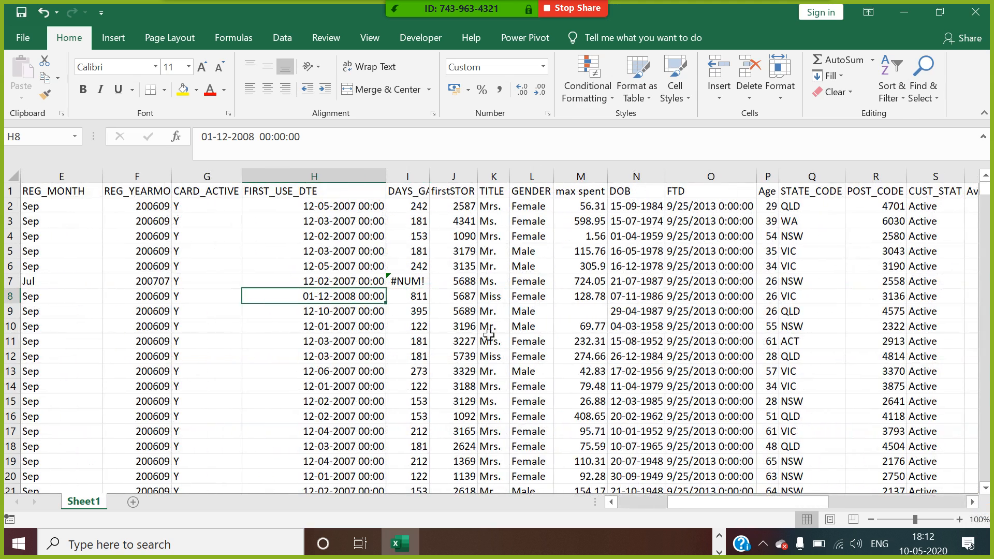
{"action": "left_click", "coordinate": [421, 283]}
{"action": "left_click", "coordinate": [426, 206]}
Step: Open the help on the number error in I7 and close it again
{"action": "left_click", "coordinate": [417, 287]}
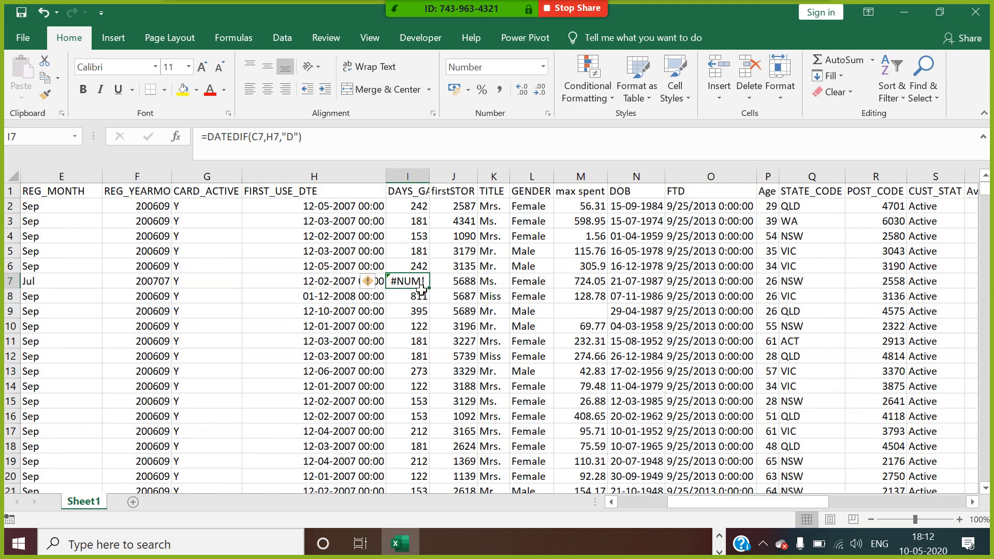
{"action": "left_click", "coordinate": [378, 283]}
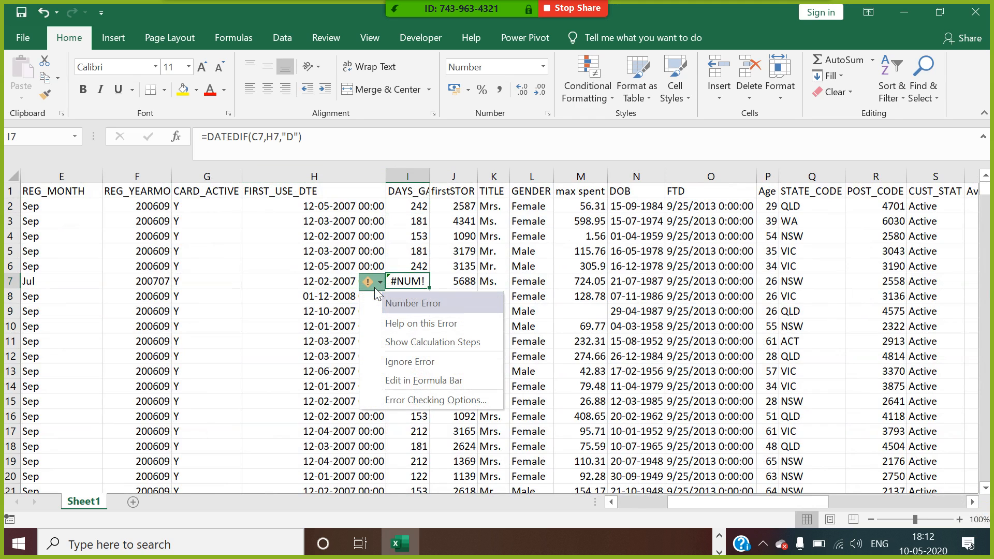
{"action": "left_click", "coordinate": [437, 324]}
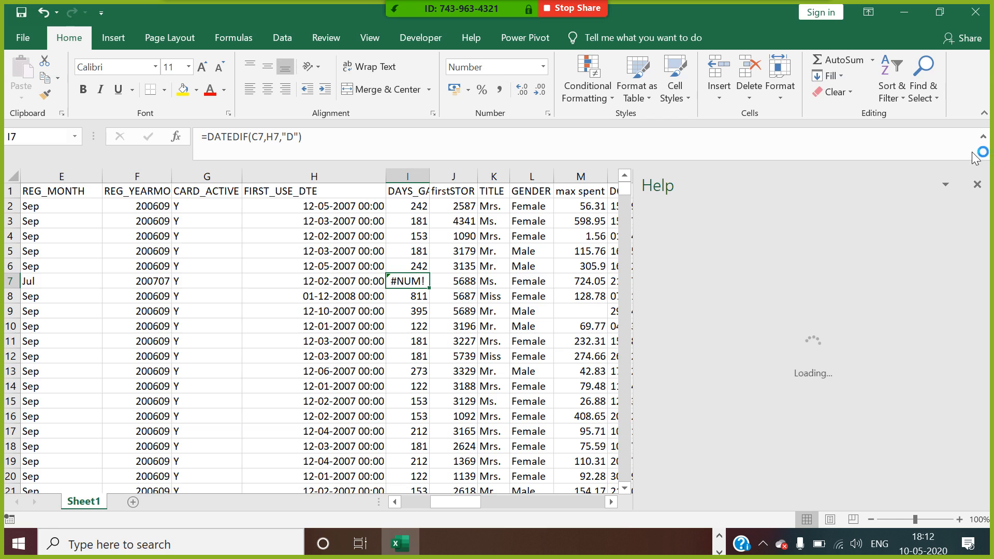
{"action": "left_click", "coordinate": [977, 185]}
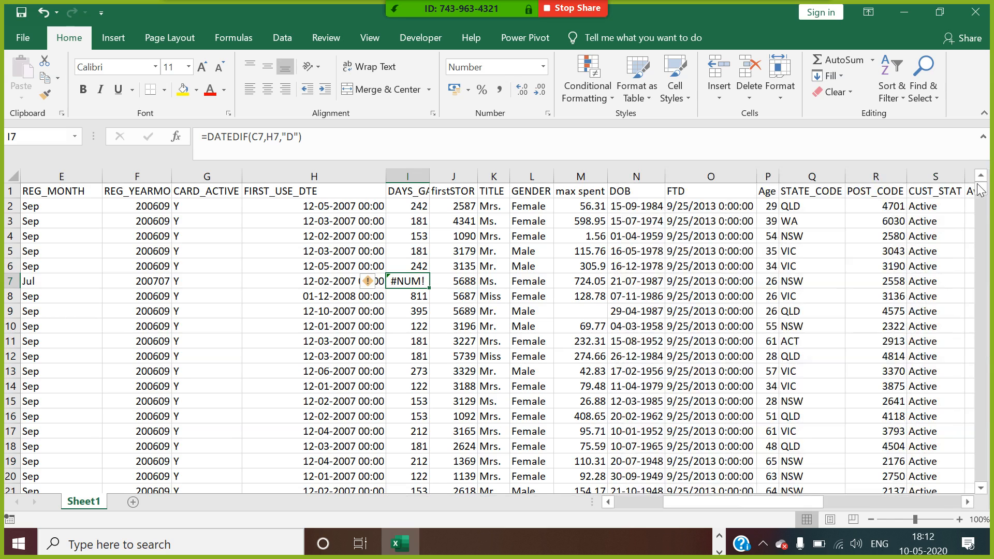
Step: Insert a column before STATE_CODE, enter the header AGE_BUCKET in Q1 and widen the column to fit it
{"action": "left_click", "coordinate": [796, 269]}
{"action": "right_click", "coordinate": [801, 178]}
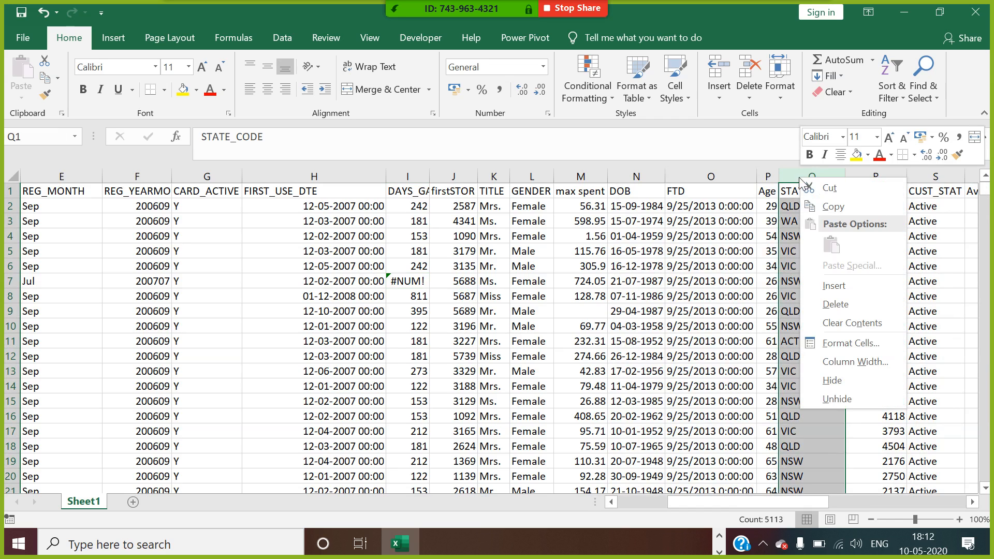
{"action": "left_click", "coordinate": [834, 286]}
{"action": "left_click", "coordinate": [790, 191]}
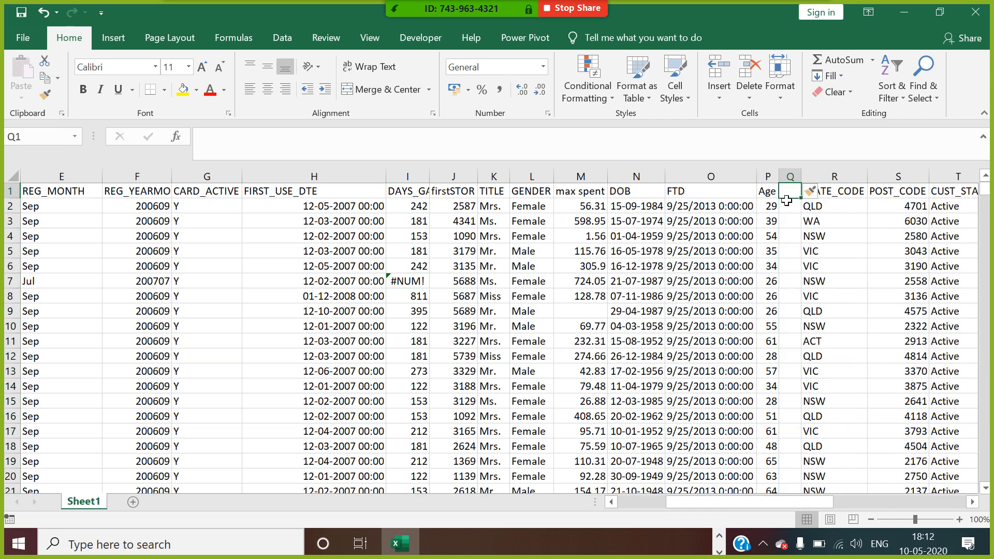
{"action": "type", "text": "AGE_BUCKET"}
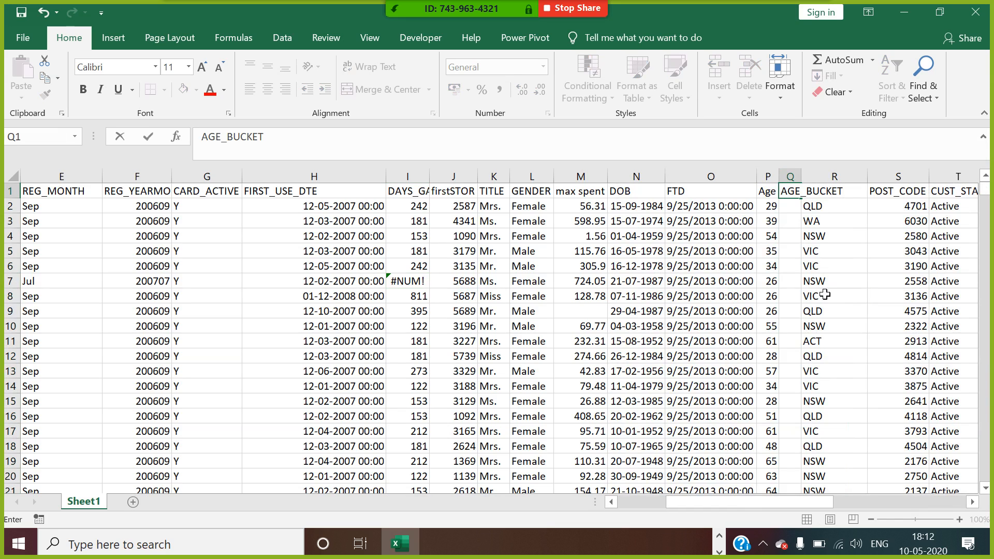
{"action": "left_click", "coordinate": [823, 296]}
{"action": "left_click", "coordinate": [811, 206]}
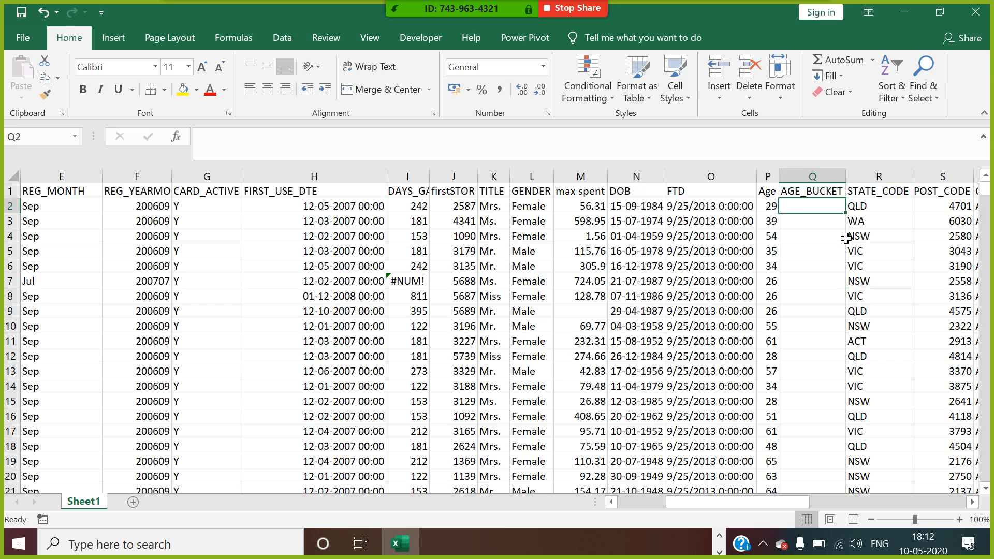
Step: Start a nested IF formula in Q2 that returns "70+" when P2>=70 and "50-69" when P2>=50
{"action": "type", "text": "=IF("}
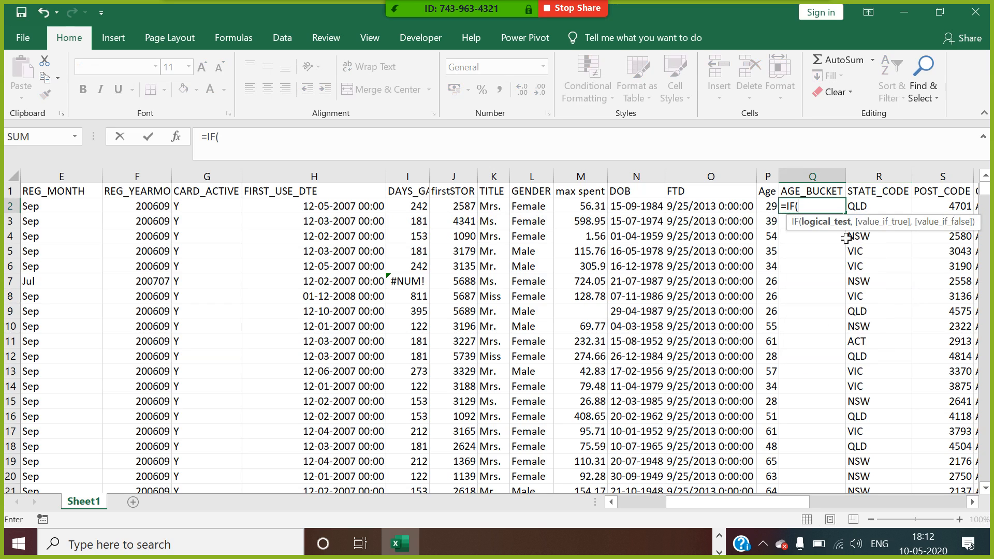
{"action": "left_click", "coordinate": [771, 212]}
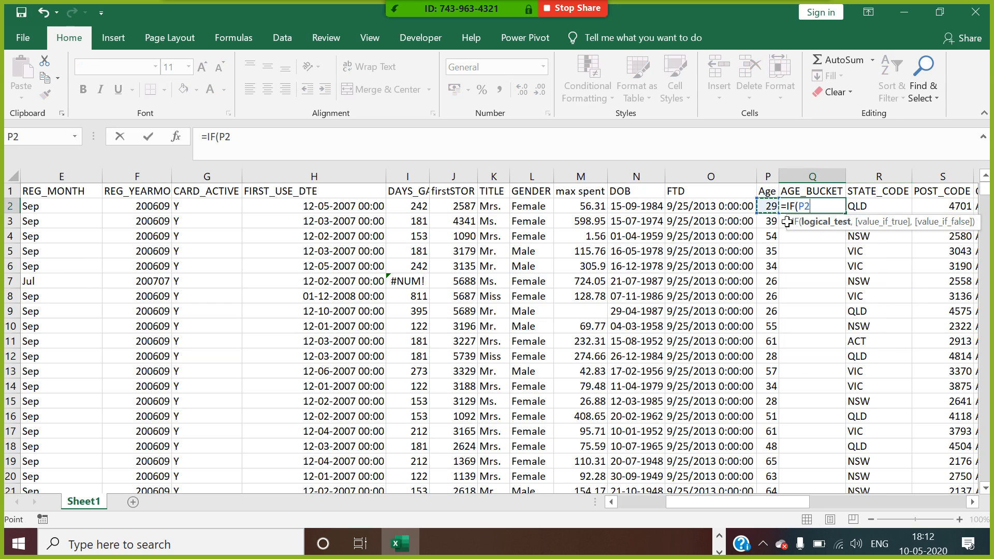
{"action": "type", "text": ">=70,\"70+\","}
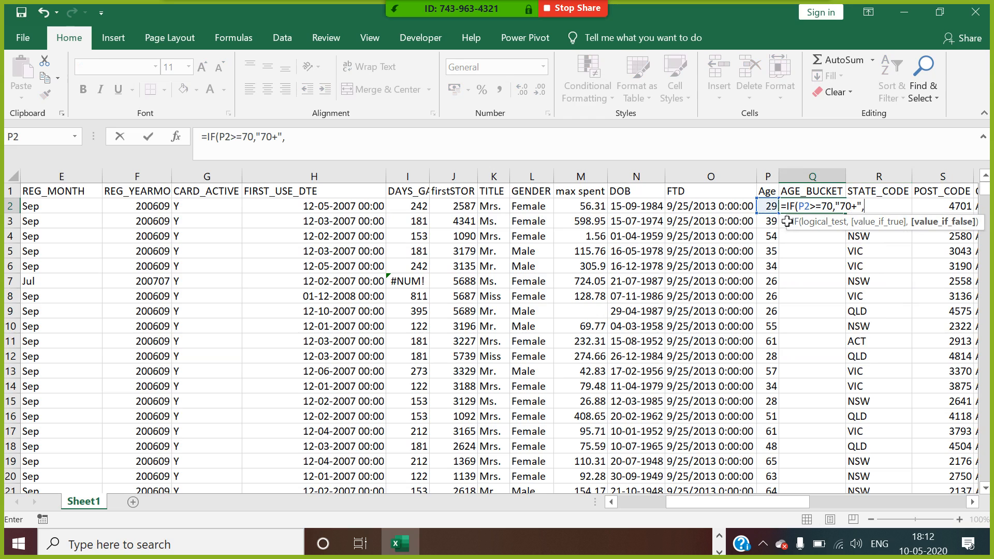
{"action": "type", "text": "IF"}
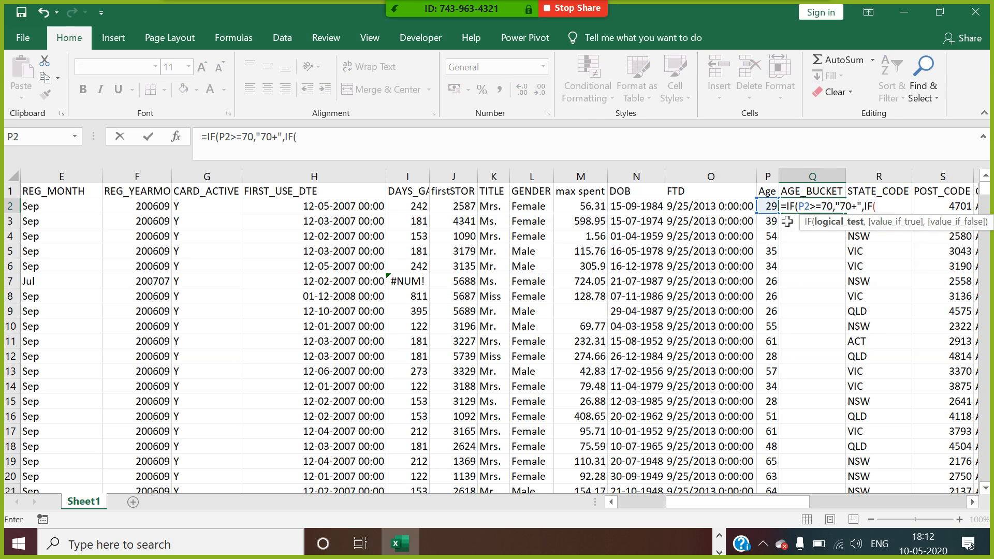
{"action": "type", "text": "("}
{"action": "left_click", "coordinate": [775, 211]}
{"action": "type", "text": ">"}
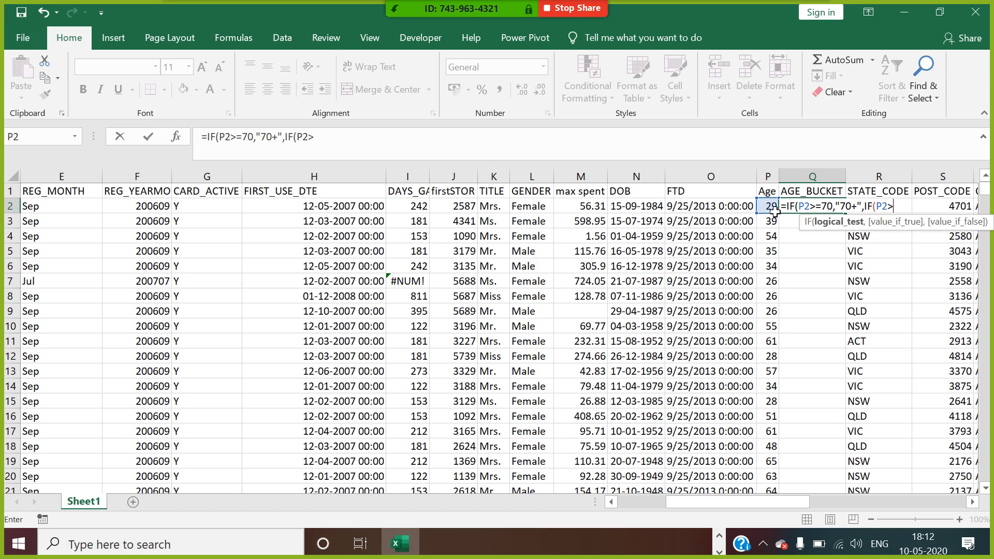
{"action": "type", "text": "=50"}
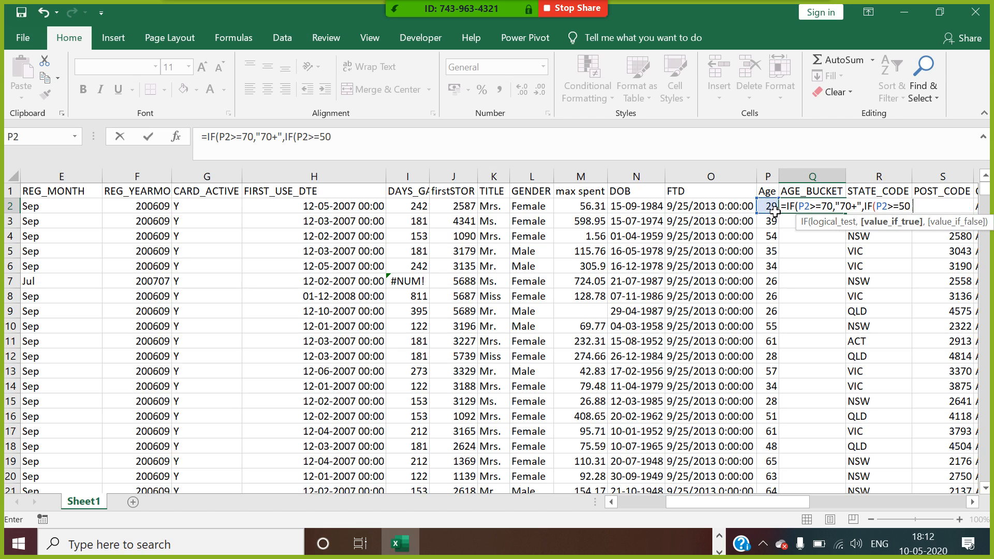
{"action": "type", "text": ",\"50,-69"}
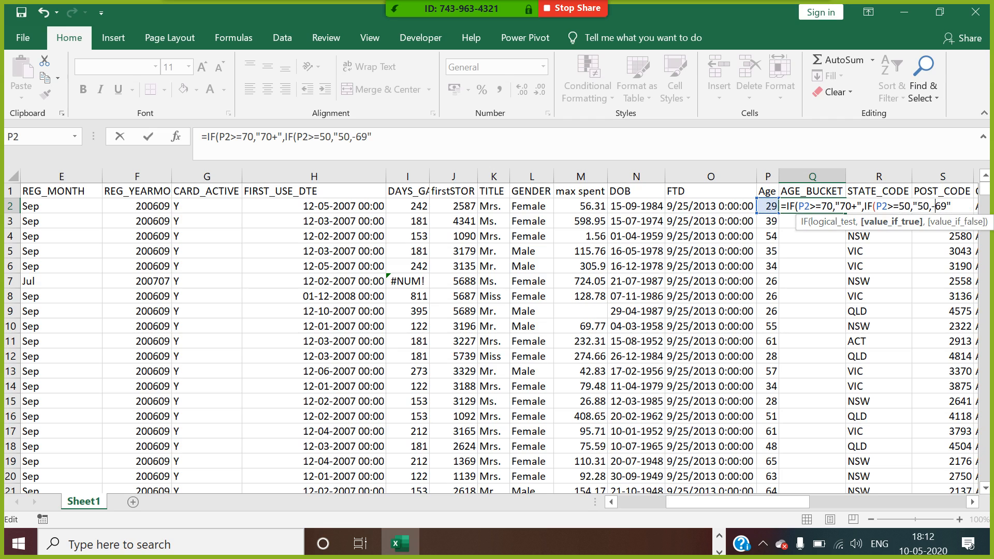
{"action": "key", "text": "BackSpace"}
{"action": "key", "text": "End"}
Step: Complete the Q2 formula with "30,49" for P2>=30 and "LESS THAN 30" otherwise, accepting the suggested correction
{"action": "type", "text": ",IF("}
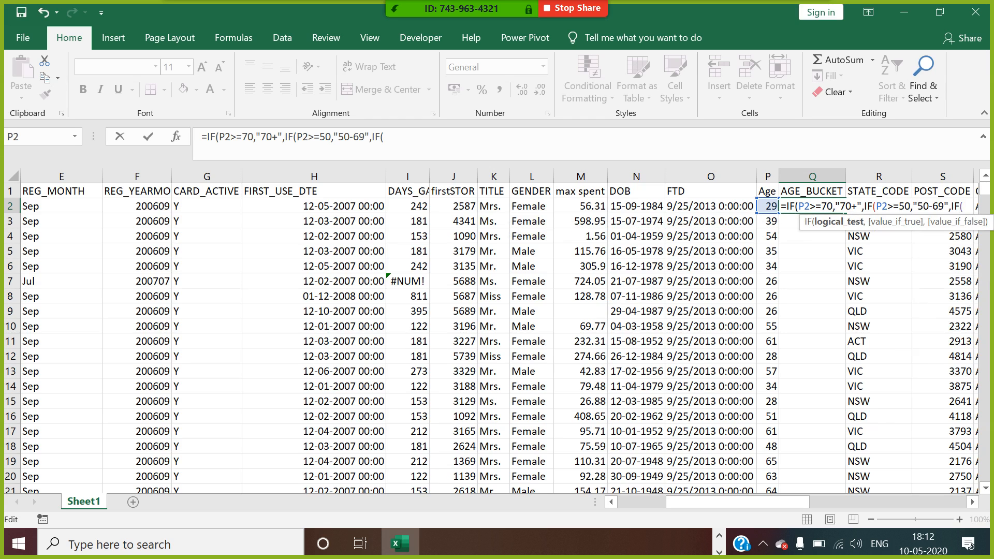
{"action": "left_click", "coordinate": [771, 209]}
{"action": "type", "text": ">=30,\"30,49"}
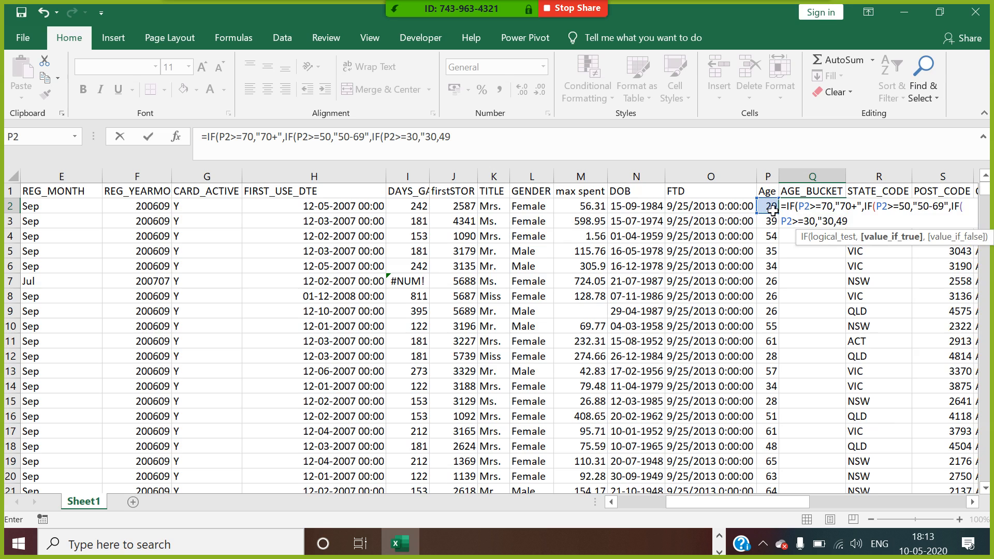
{"action": "type", "text": "\",\"LESS THAN 30"}
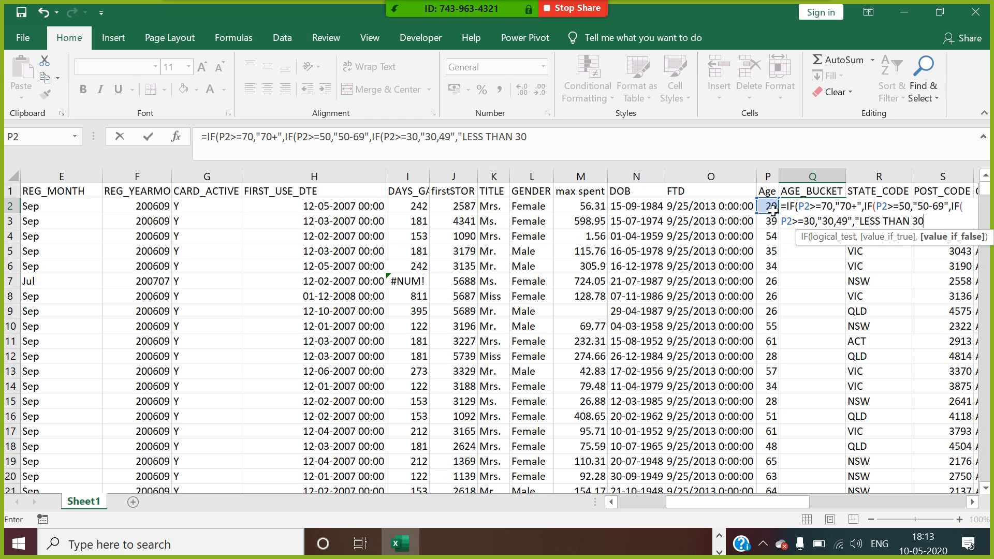
{"action": "type", "text": "\"))))"}
{"action": "key", "text": "Return"}
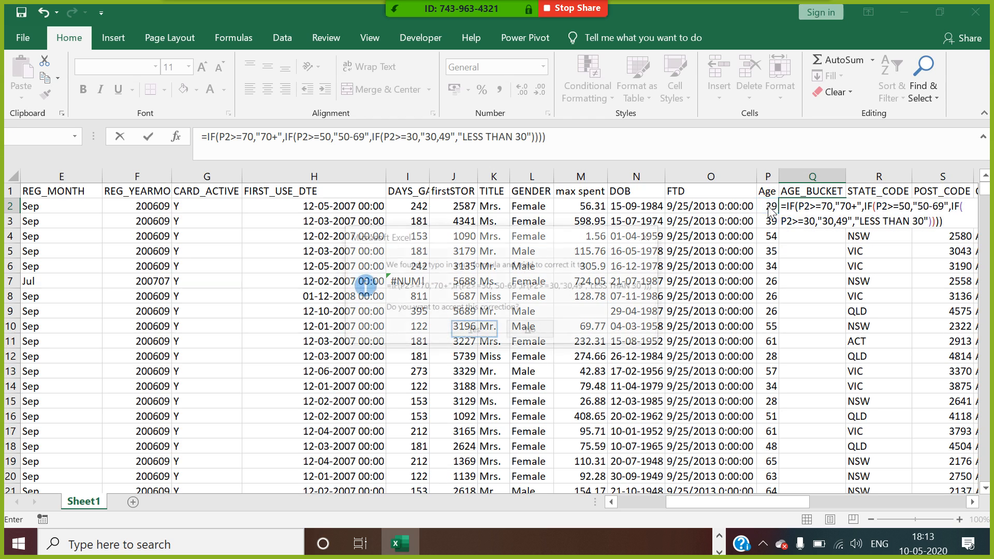
{"action": "left_click", "coordinate": [474, 331]}
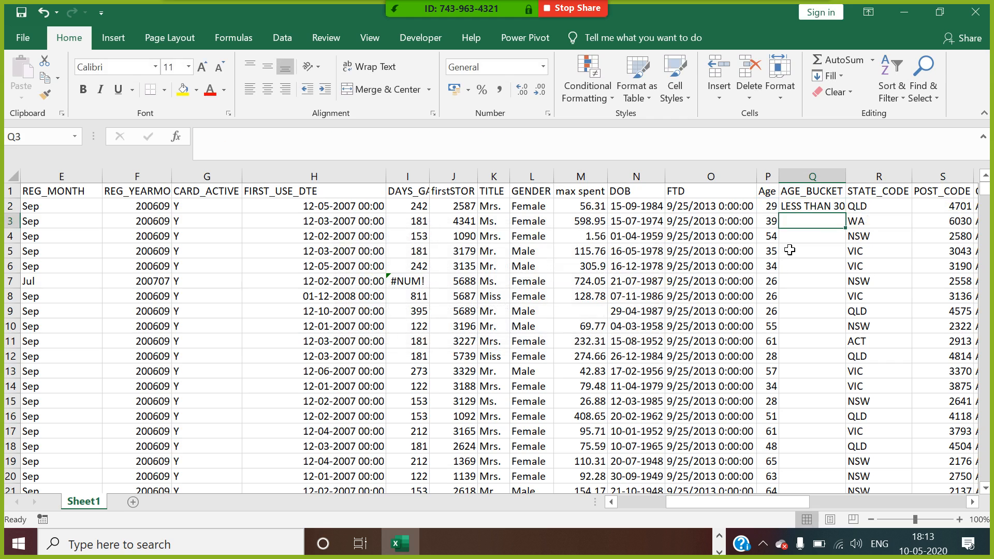
Step: Fill the AGE_BUCKET formula down to the end of the data and autofit column Q
{"action": "double_click", "coordinate": [846, 213]}
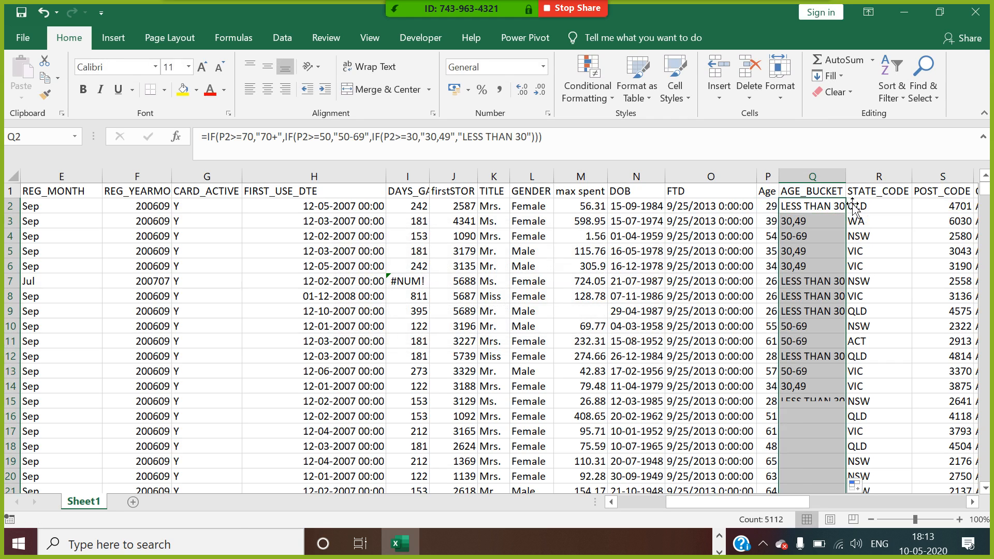
{"action": "double_click", "coordinate": [847, 183]}
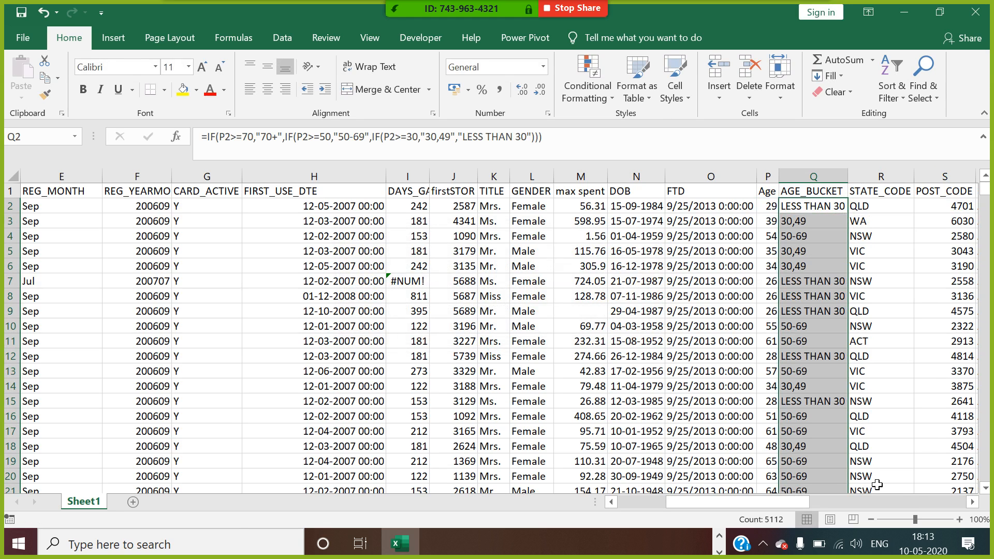
{"action": "left_click", "coordinate": [973, 502]}
{"action": "left_click", "coordinate": [973, 503]}
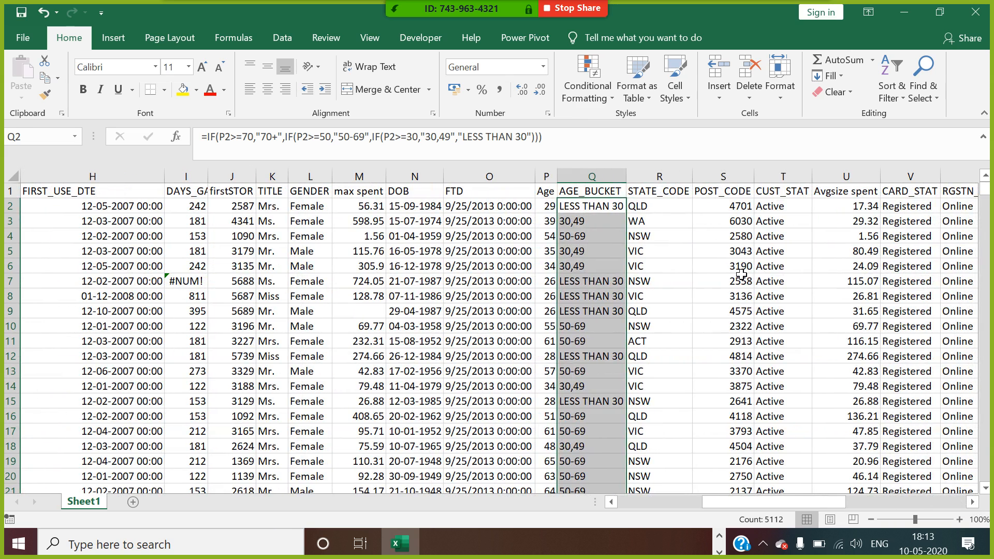
{"action": "left_click", "coordinate": [738, 271]}
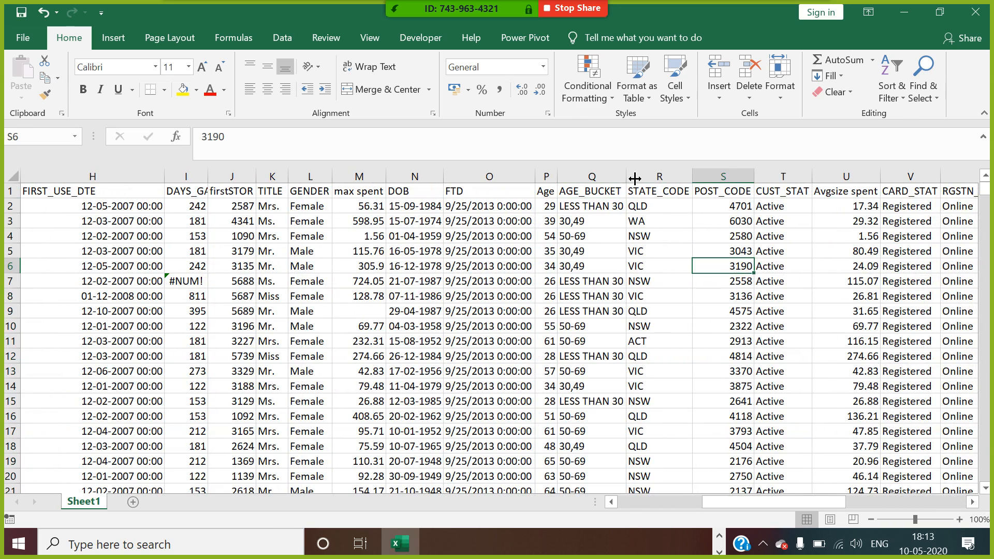
Step: Review the sheet's columns from CUSTOMER_ID through Spent amount to see which fields can be analysed
{"action": "left_click_drag", "start_coordinate": [800, 501], "coordinate": [940, 509]}
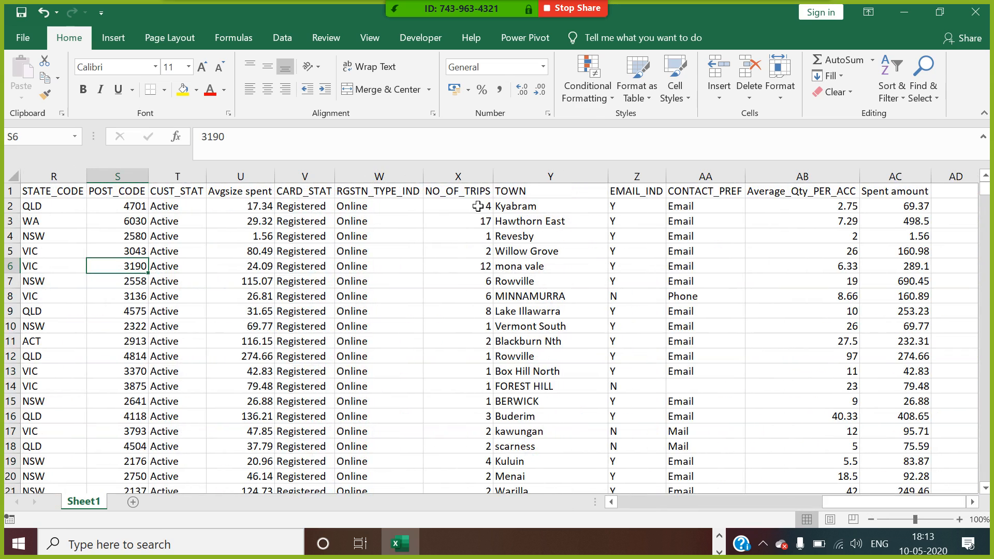
{"action": "left_click_drag", "start_coordinate": [893, 505], "coordinate": [684, 503]}
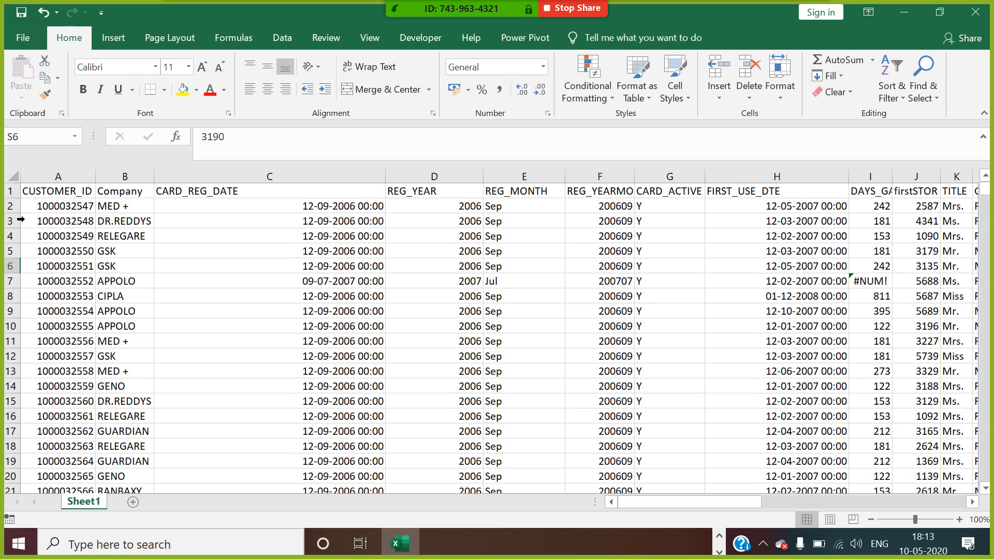
{"action": "left_click", "coordinate": [136, 208]}
{"action": "left_click", "coordinate": [136, 195]}
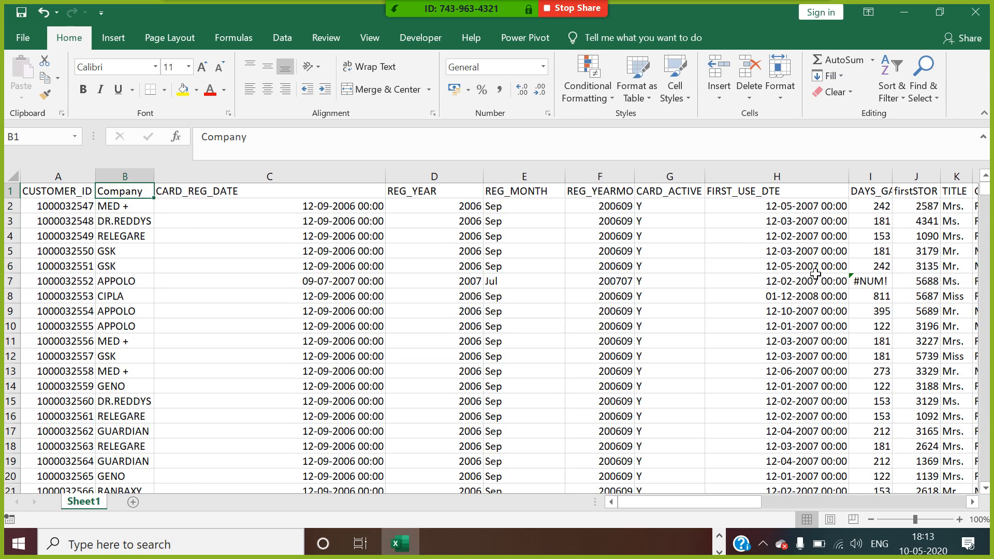
{"action": "left_click_drag", "start_coordinate": [729, 502], "coordinate": [991, 511]}
{"action": "left_click_drag", "start_coordinate": [859, 502], "coordinate": [543, 491]}
Step: Insert a PivotTable based on the whole data range starting at A1 into a new worksheet
{"action": "key", "text": "ctrl+Home"}
{"action": "left_click", "coordinate": [112, 38]}
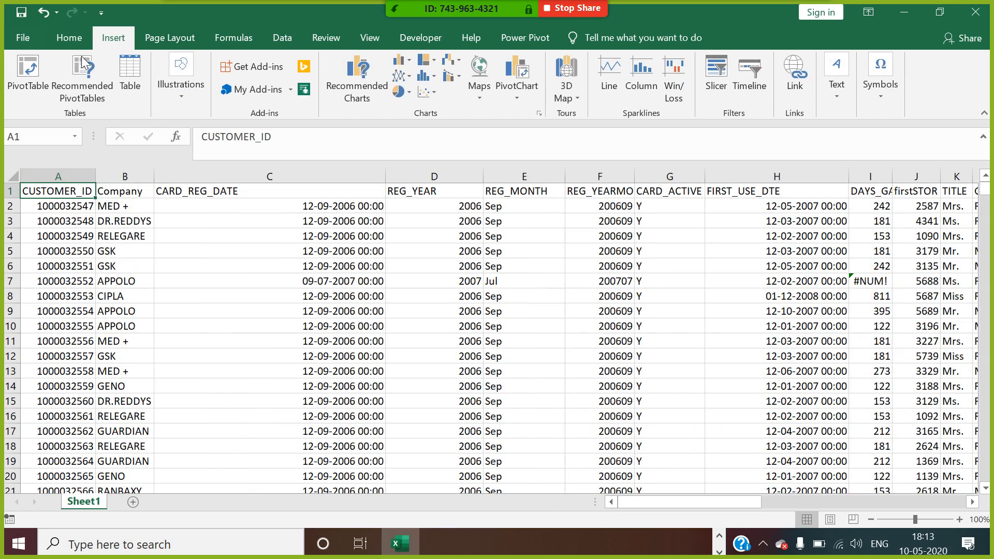
{"action": "left_click", "coordinate": [40, 66]}
{"action": "left_click", "coordinate": [772, 429]}
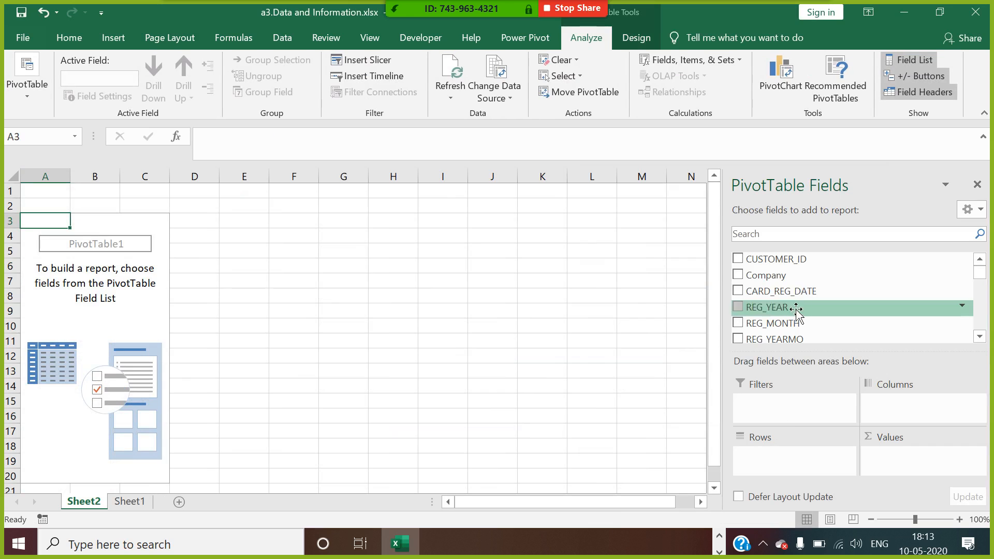
Step: Put Company in the PivotTable rows and summarize NO_OF_TRIPS by average as the value
{"action": "left_click_drag", "start_coordinate": [795, 276], "coordinate": [808, 466]}
{"action": "scroll", "coordinate": [854, 322], "scroll_direction": "down", "scroll_amount": 10}
{"action": "scroll", "coordinate": [852, 318], "scroll_direction": "up", "scroll_amount": 2}
{"action": "left_click_drag", "start_coordinate": [809, 311], "coordinate": [901, 466]}
{"action": "left_click", "coordinate": [904, 457]}
{"action": "left_click", "coordinate": [880, 437]}
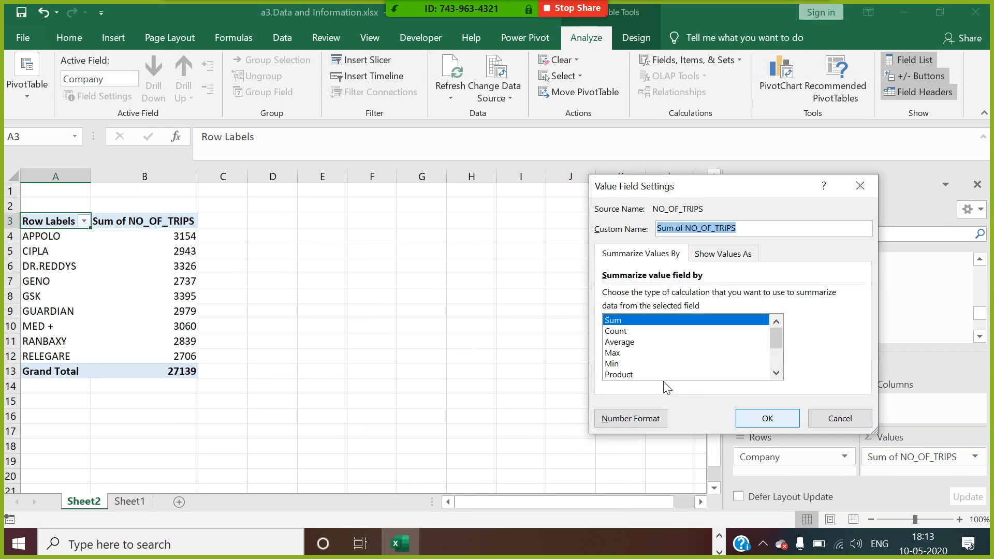
{"action": "left_click", "coordinate": [619, 341]}
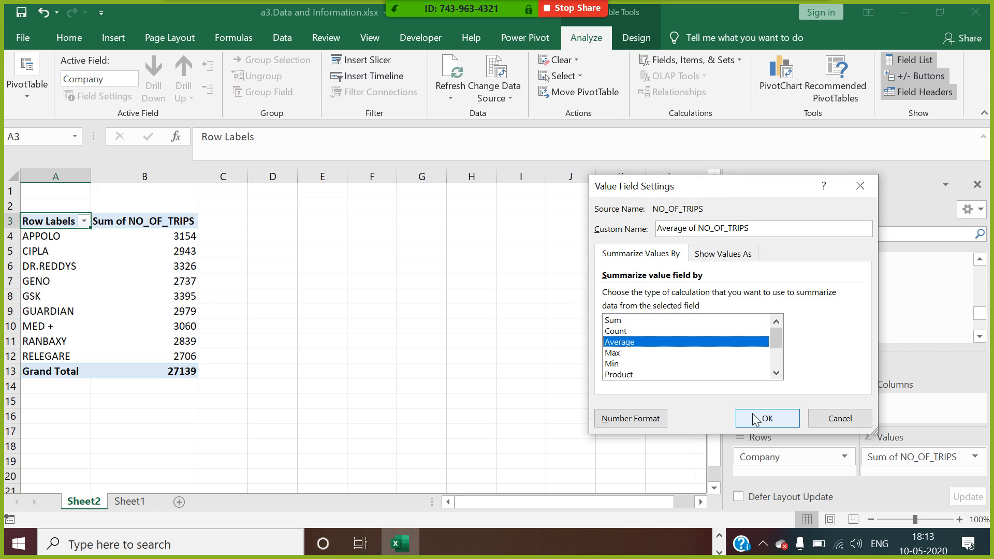
{"action": "left_click", "coordinate": [767, 419]}
Step: Add Spent amount as a second PivotTable value and summarize it by average
{"action": "scroll", "coordinate": [880, 318], "scroll_direction": "down", "scroll_amount": 2}
{"action": "left_click_drag", "start_coordinate": [821, 316], "coordinate": [923, 474]}
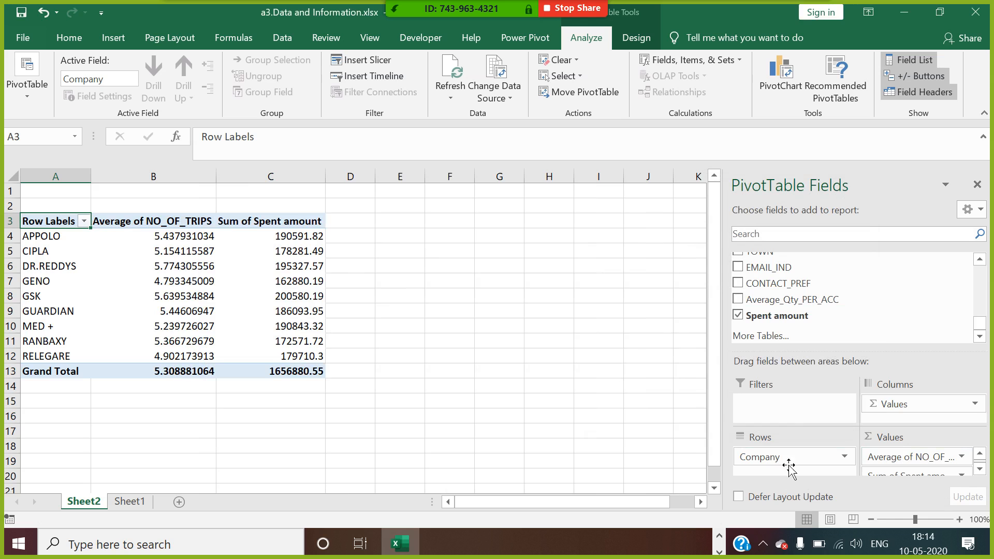
{"action": "right_click", "coordinate": [304, 239]}
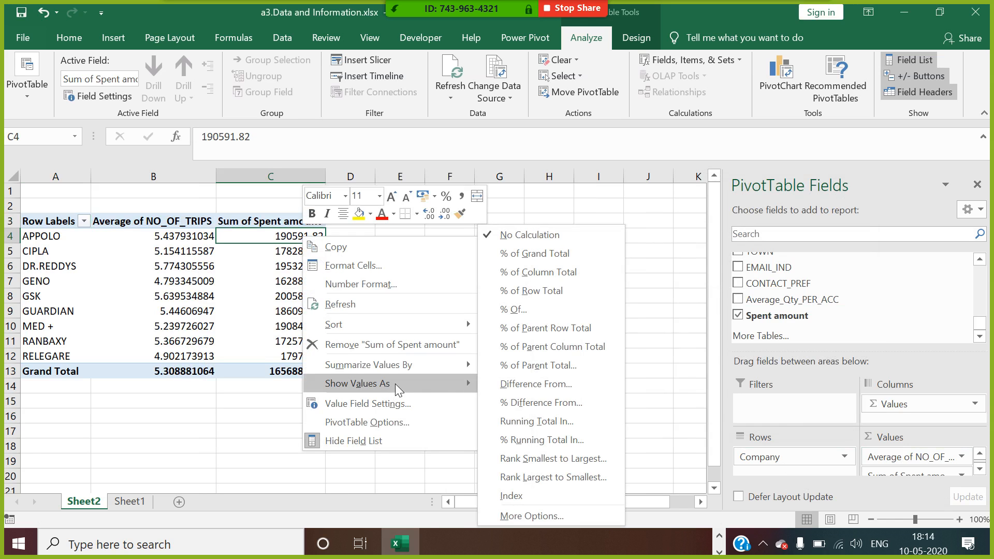
{"action": "mouse_move", "coordinate": [449, 366]}
{"action": "left_click", "coordinate": [519, 403]}
{"action": "left_click", "coordinate": [467, 311]}
{"action": "left_click", "coordinate": [199, 237]}
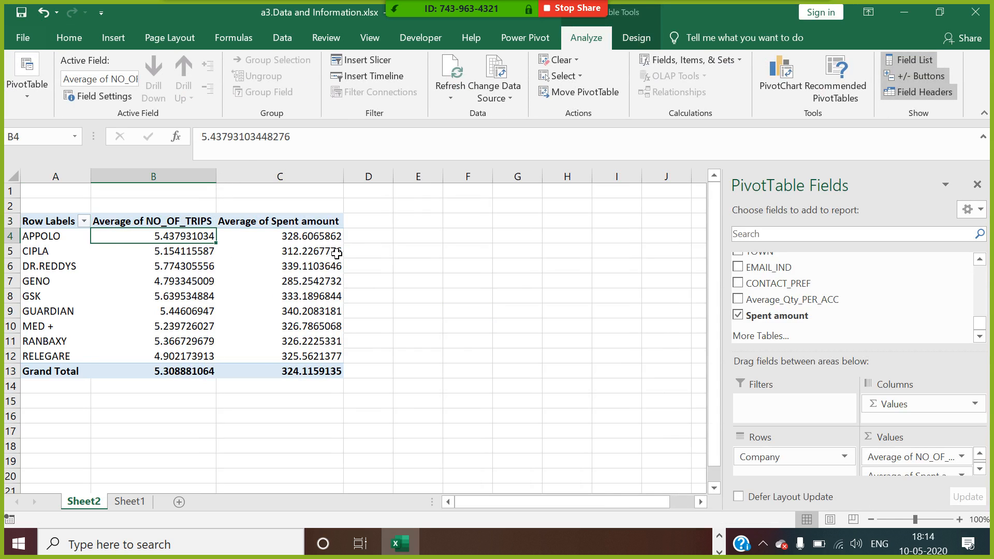
Step: Copy the PivotTable range A3:C12 without the grand total and paste it at F1
{"action": "left_click_drag", "start_coordinate": [57, 225], "coordinate": [334, 363]}
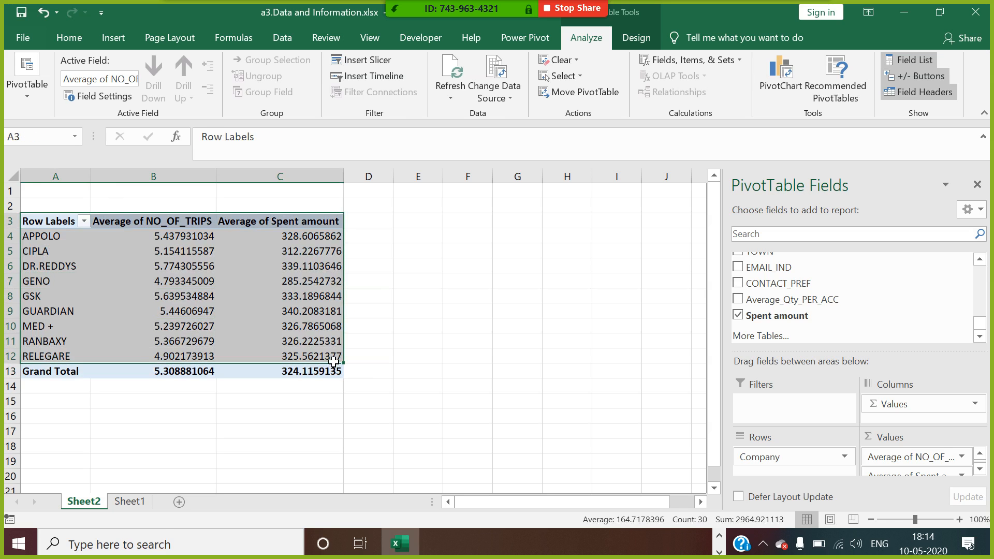
{"action": "key", "text": "ctrl+c"}
{"action": "left_click", "coordinate": [489, 195]}
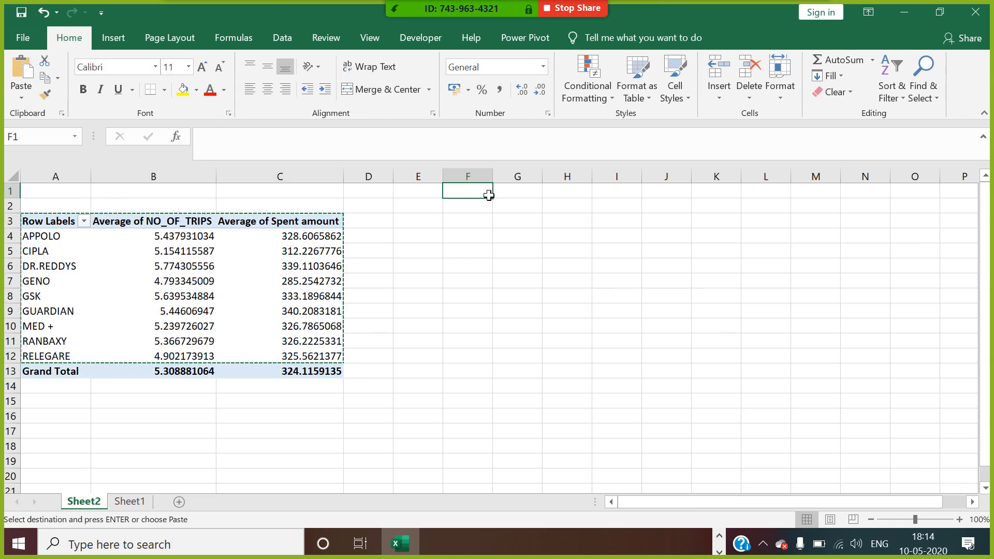
{"action": "key", "text": "ctrl+v"}
Step: Format columns G and H as Number with 0 decimal places and the 1000 separator
{"action": "left_click_drag", "start_coordinate": [518, 176], "coordinate": [554, 214]}
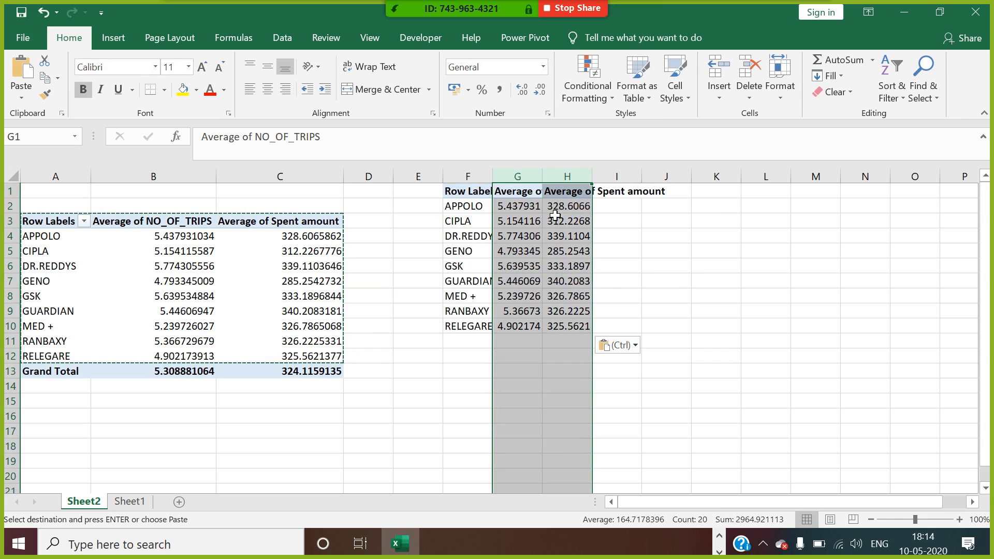
{"action": "right_click", "coordinate": [554, 214]}
{"action": "left_click", "coordinate": [596, 373]}
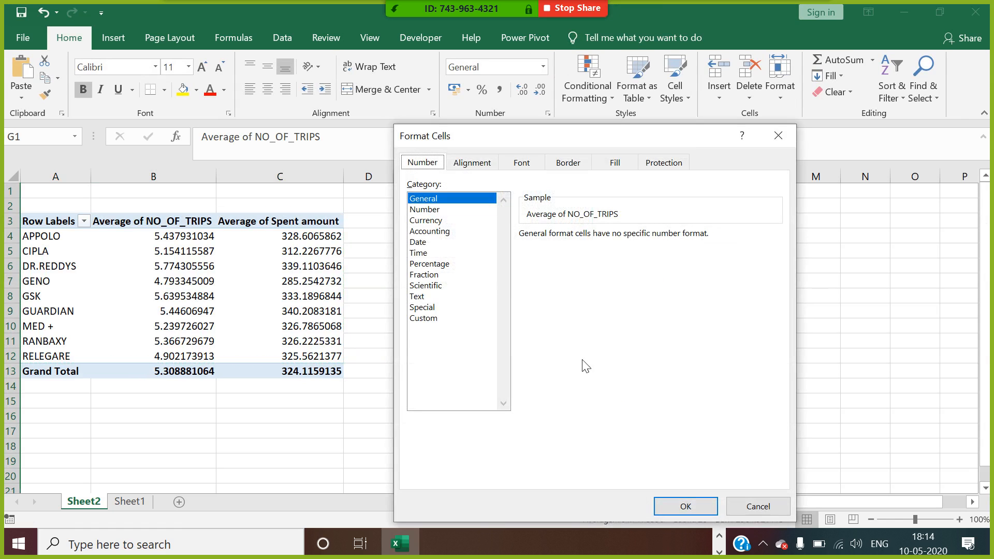
{"action": "left_click", "coordinate": [430, 209]}
{"action": "left_click", "coordinate": [624, 239]}
{"action": "left_click", "coordinate": [624, 239]}
{"action": "left_click", "coordinate": [524, 255]}
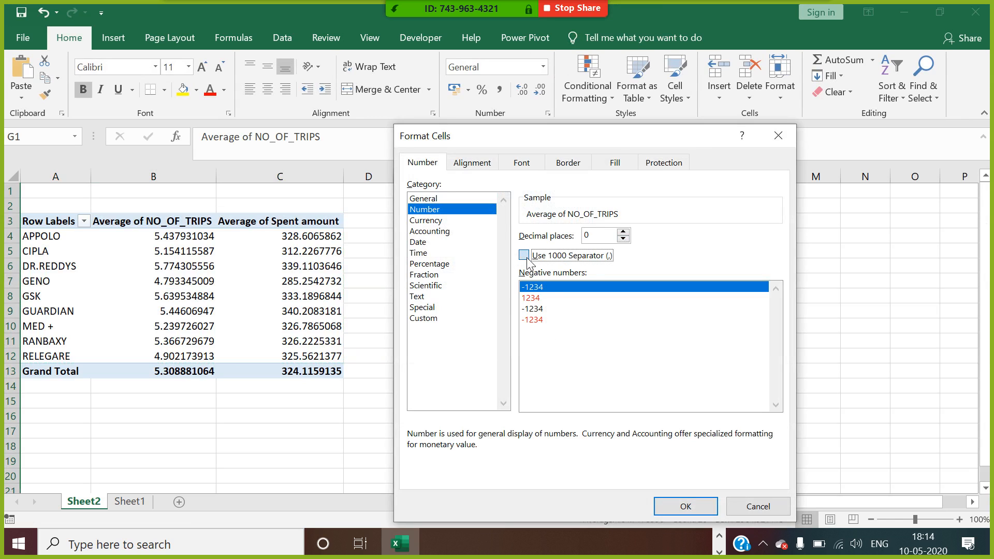
{"action": "left_click", "coordinate": [698, 505]}
{"action": "left_click", "coordinate": [736, 327]}
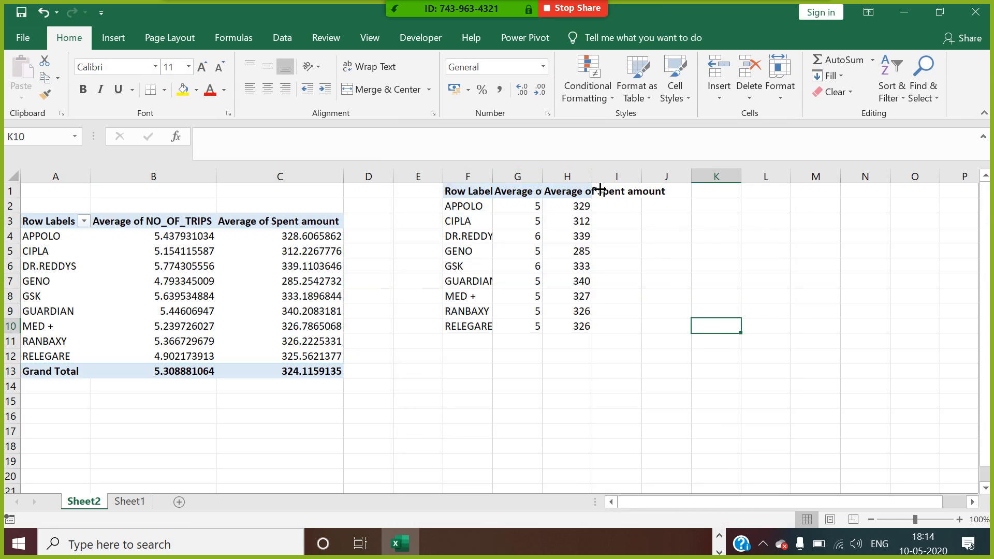
Step: Autofit columns F to H of the pasted table to their contents
{"action": "double_click", "coordinate": [593, 178]}
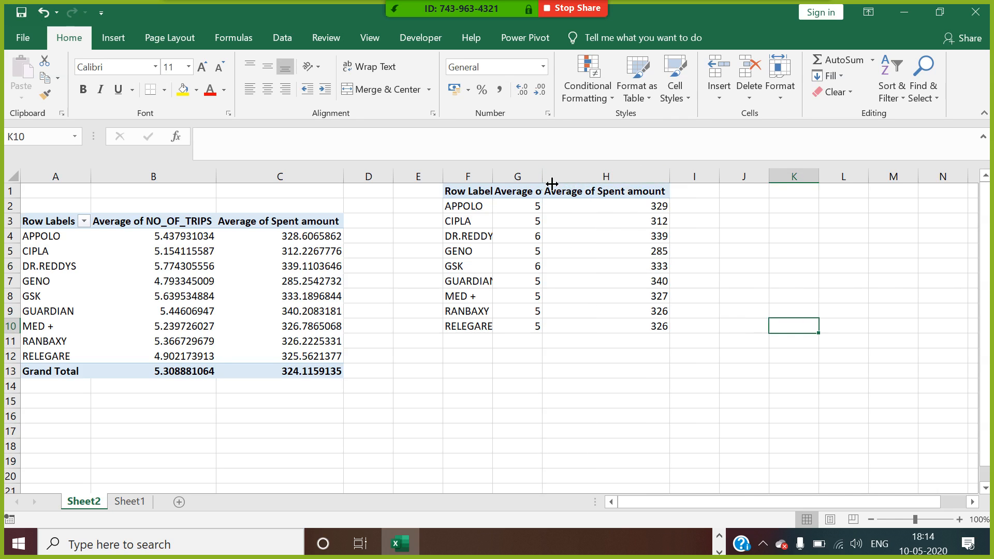
{"action": "double_click", "coordinate": [550, 185]}
{"action": "double_click", "coordinate": [493, 177]}
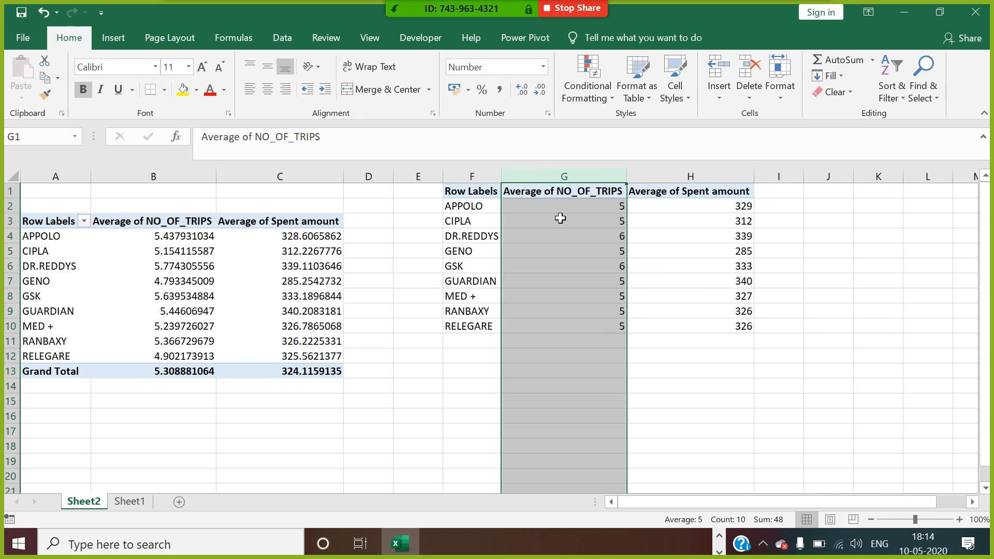
{"action": "left_click", "coordinate": [577, 221]}
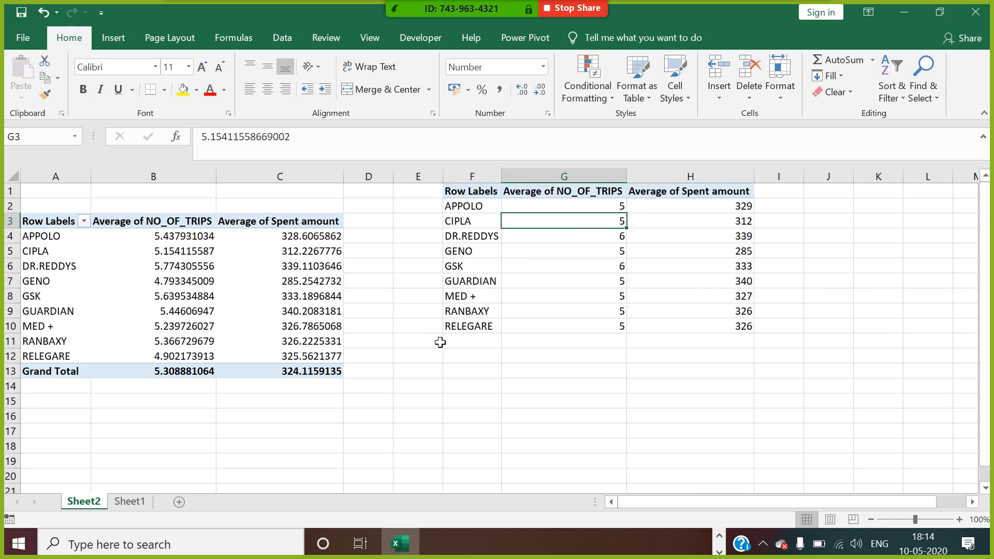
Step: Add the headers AVG_VISITS in AD1 and AVG_SPENT in AE1 on Sheet1
{"action": "left_click", "coordinate": [129, 502]}
{"action": "left_click_drag", "start_coordinate": [703, 503], "coordinate": [908, 502]}
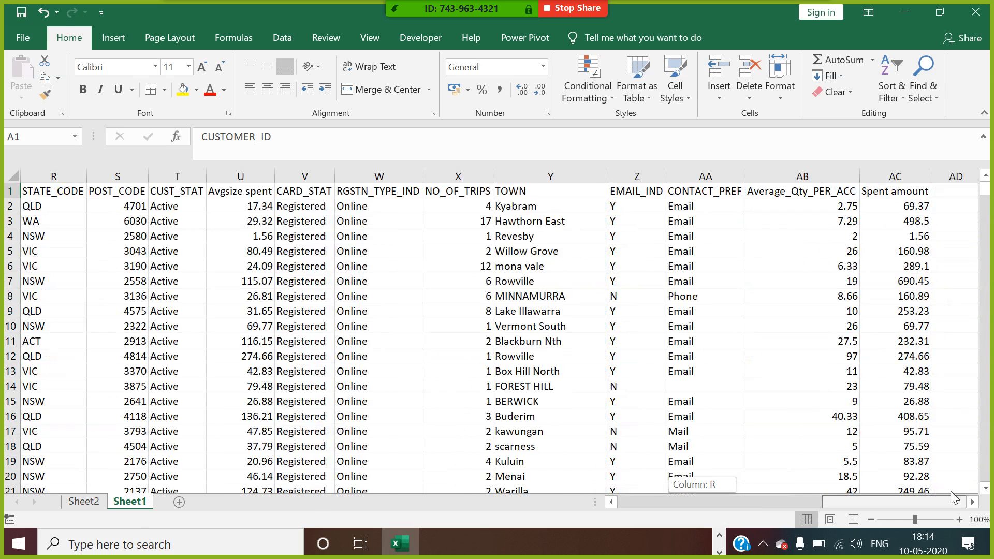
{"action": "left_click", "coordinate": [973, 199]}
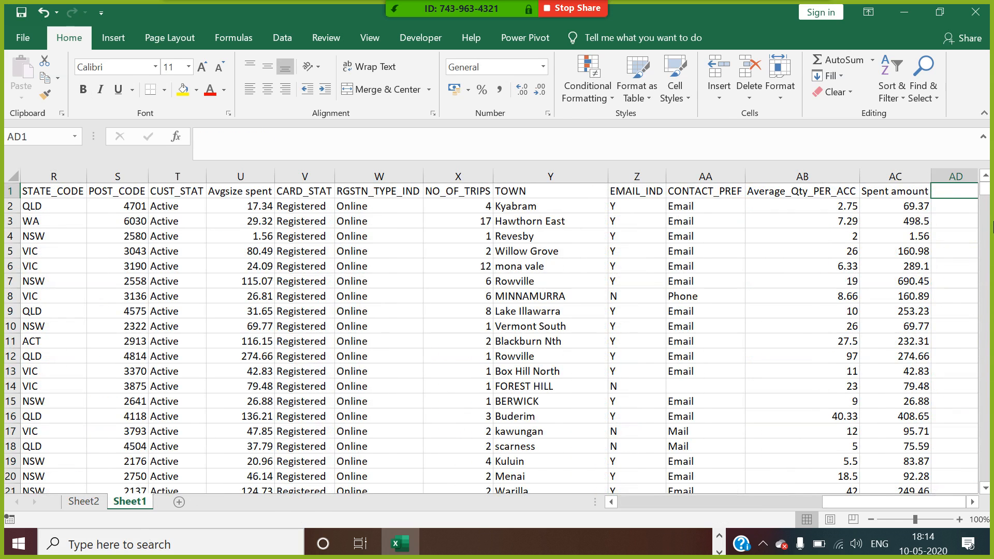
{"action": "type", "text": "AVG_VISITS"}
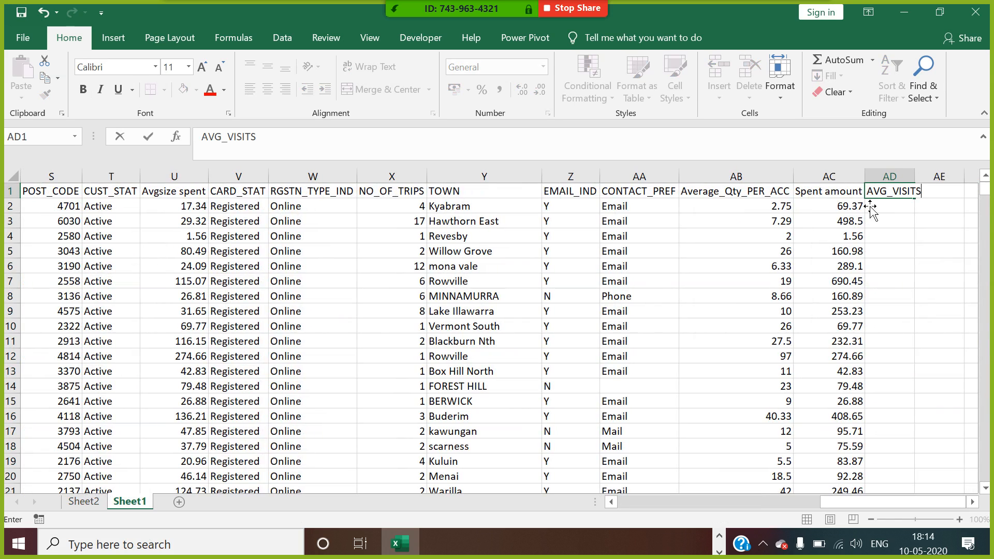
{"action": "left_click", "coordinate": [917, 220]}
{"action": "left_click", "coordinate": [953, 194]}
{"action": "type", "text": "AVG_SPENT"}
{"action": "left_click", "coordinate": [893, 255]}
Step: Enter =VLOOKUP(B2,Sheet2!F:H,2,0) in AD2 and fill it down the AVG_VISITS column
{"action": "left_click", "coordinate": [900, 208]}
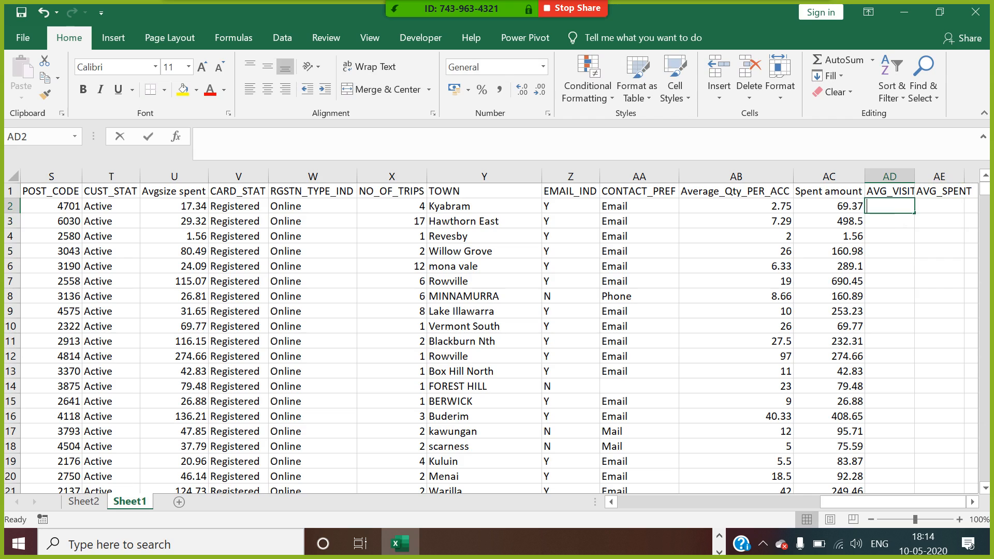
{"action": "type", "text": "=VLO"}
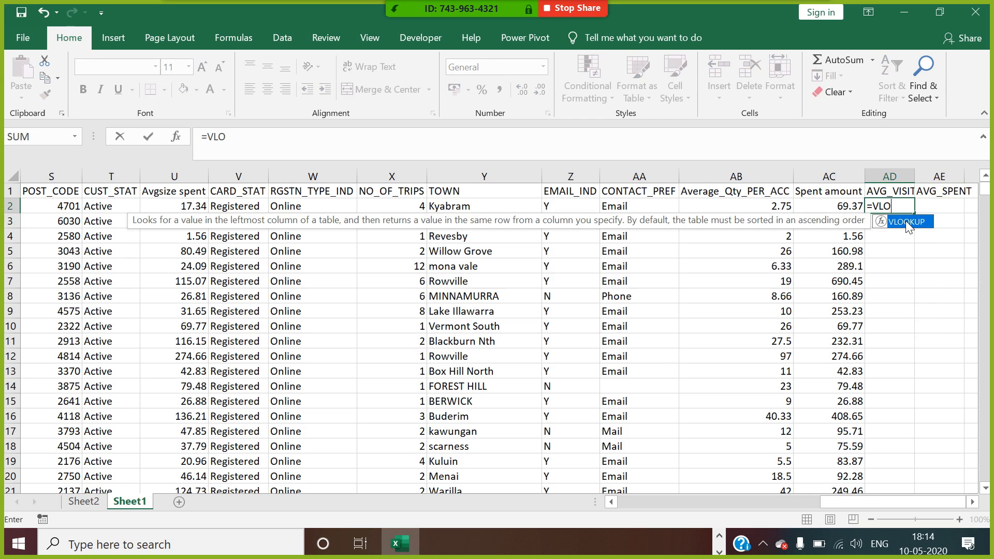
{"action": "double_click", "coordinate": [908, 223]}
{"action": "left_click_drag", "start_coordinate": [921, 502], "coordinate": [588, 492]}
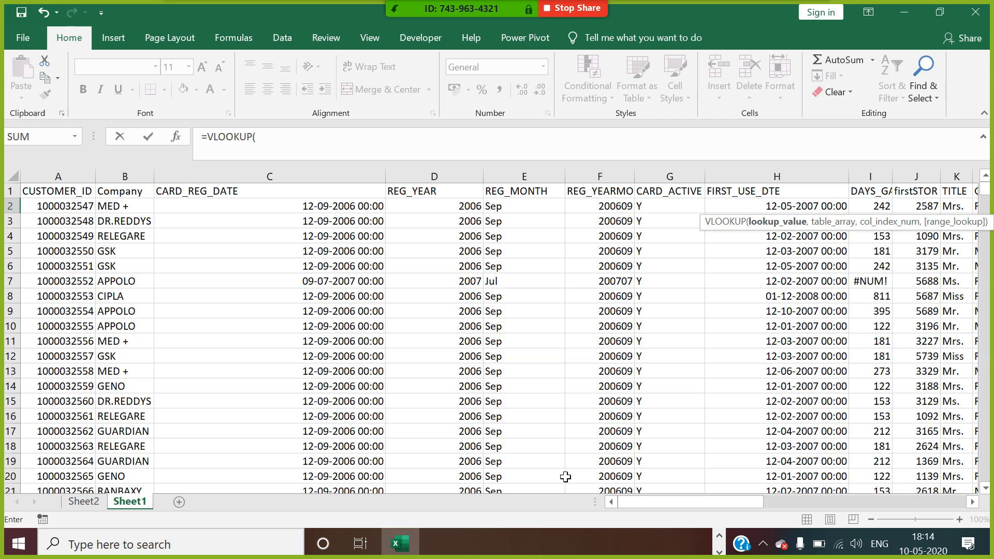
{"action": "left_click", "coordinate": [138, 207]}
{"action": "type", "text": ","}
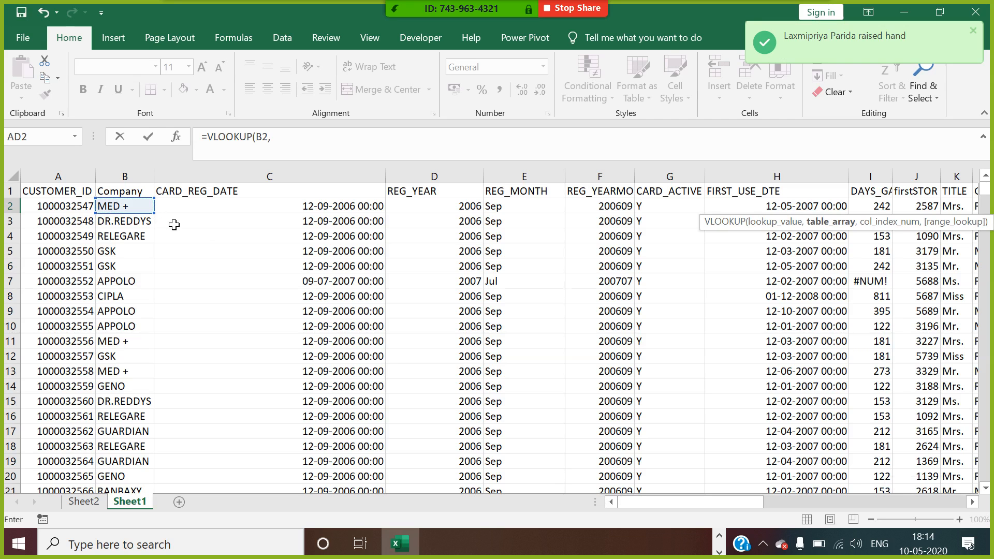
{"action": "left_click", "coordinate": [84, 502]}
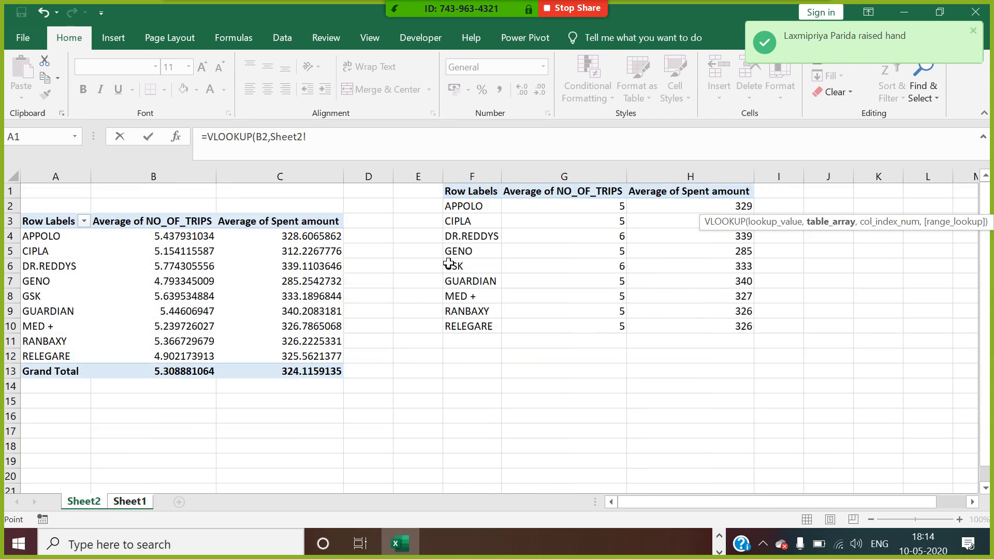
{"action": "left_click_drag", "start_coordinate": [492, 176], "coordinate": [698, 182]}
{"action": "type", "text": ",3,0"}
{"action": "key", "text": "Return"}
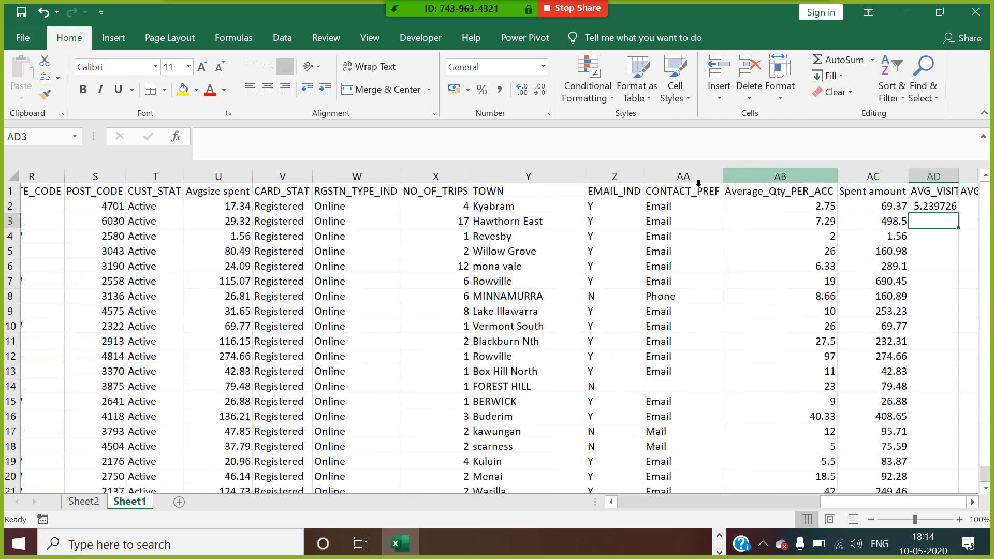
{"action": "left_click", "coordinate": [909, 209]}
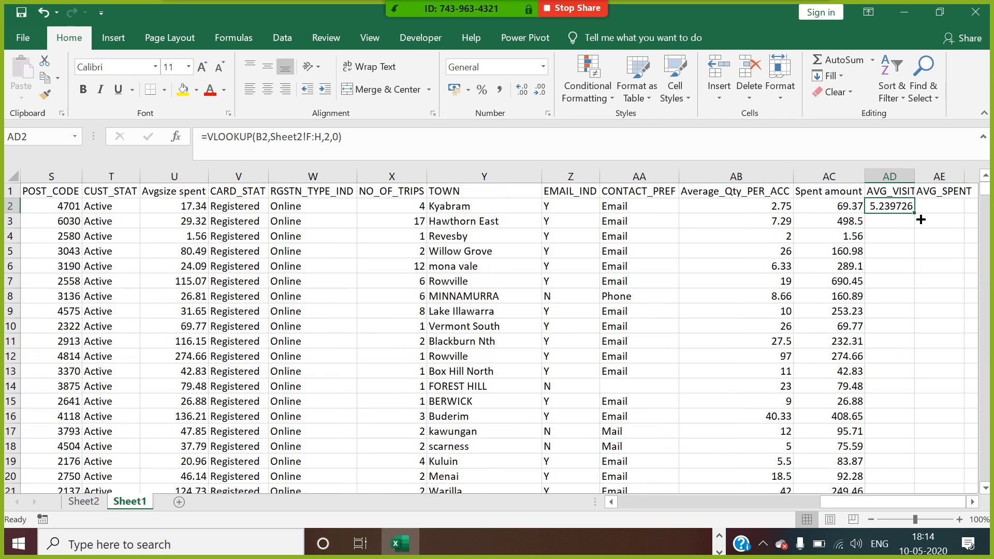
{"action": "double_click", "coordinate": [915, 213]}
Step: Enter =VLOOKUP(B2,Sheet2!F:H,3,0) in AE2 and fill it down the AVG_SPENT column
{"action": "left_click", "coordinate": [946, 211]}
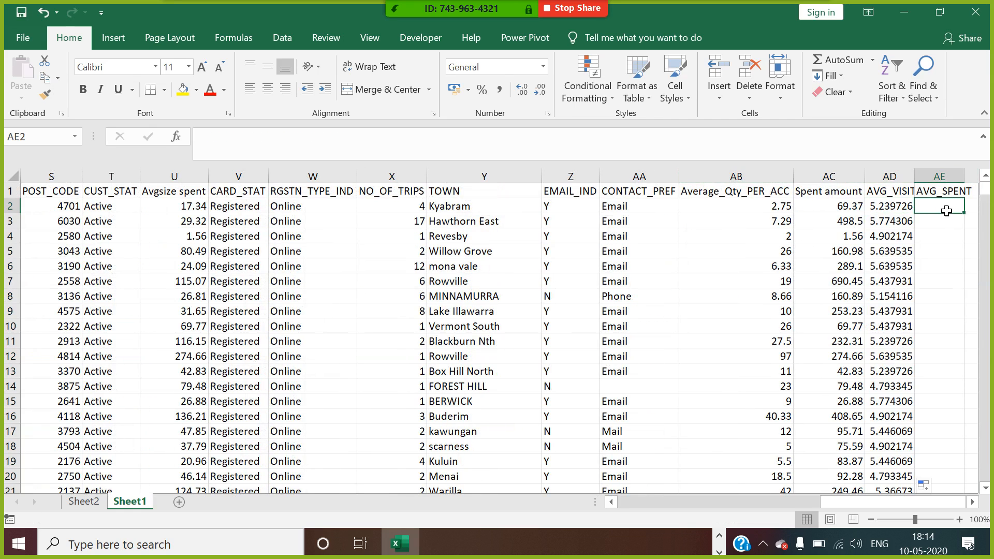
{"action": "type", "text": "=VLO"}
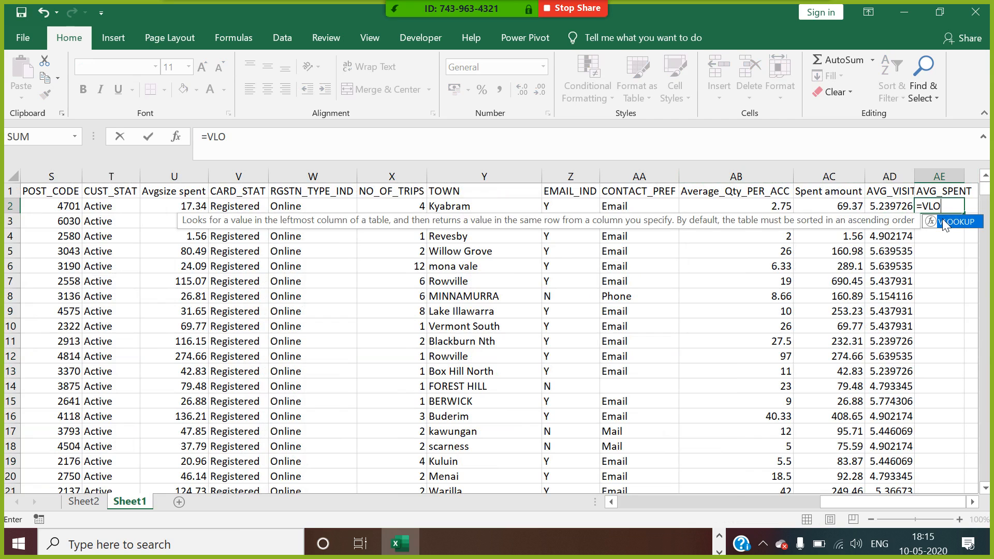
{"action": "double_click", "coordinate": [948, 224]}
{"action": "left_click_drag", "start_coordinate": [880, 502], "coordinate": [673, 499]}
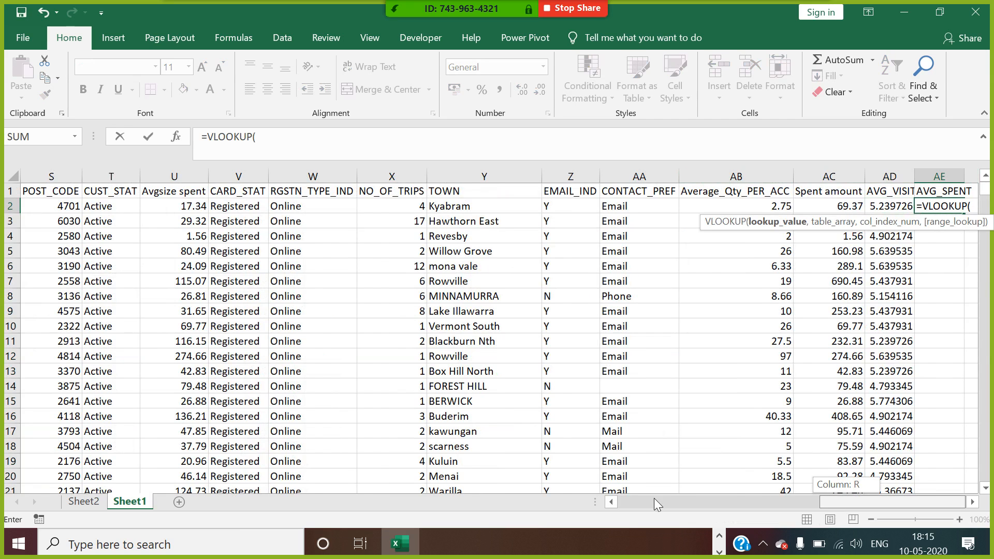
{"action": "left_click", "coordinate": [111, 208]}
{"action": "type", "text": ","}
{"action": "left_click", "coordinate": [83, 501]}
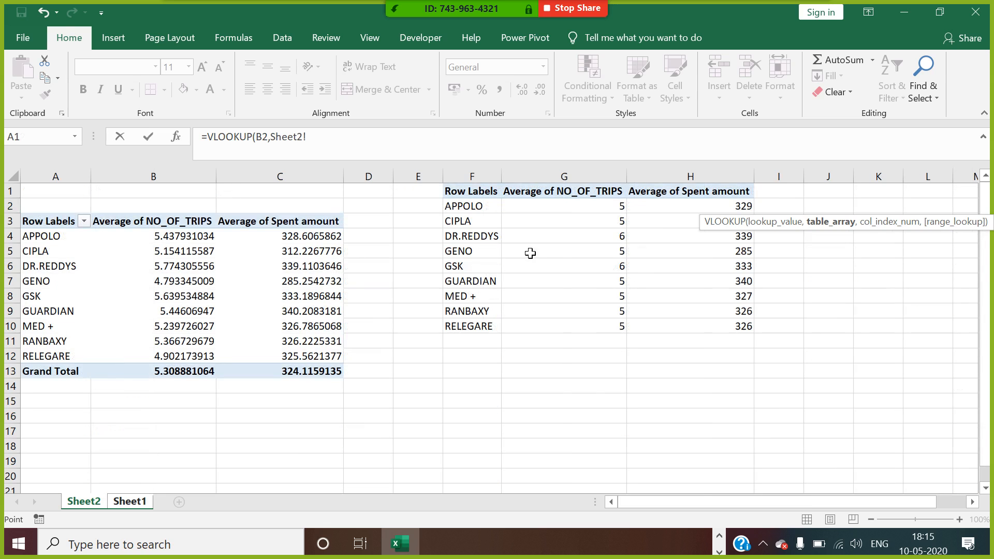
{"action": "left_click_drag", "start_coordinate": [473, 176], "coordinate": [680, 192]}
{"action": "type", "text": ",3,0)"}
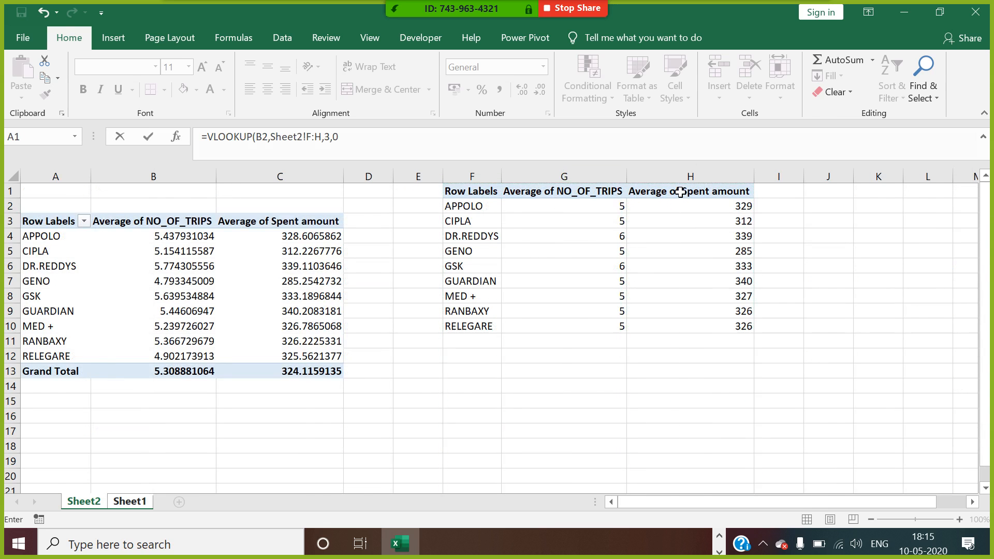
{"action": "key", "text": "Return"}
{"action": "left_click", "coordinate": [953, 209]}
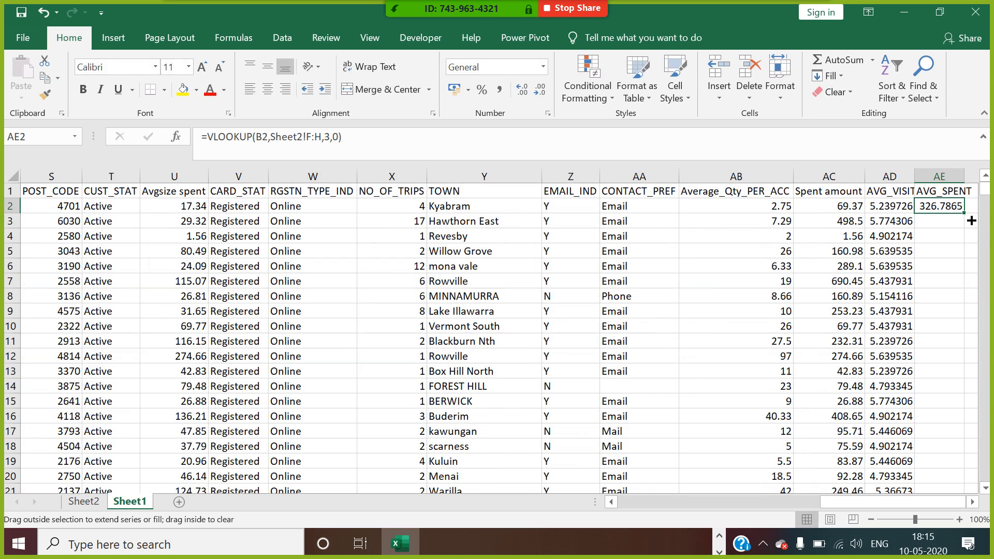
{"action": "double_click", "coordinate": [963, 214]}
Step: Format columns AD and AE as Number with 0 decimal places and autofit their widths
{"action": "left_click", "coordinate": [973, 502]}
{"action": "left_click", "coordinate": [973, 503]}
{"action": "left_click", "coordinate": [973, 503]}
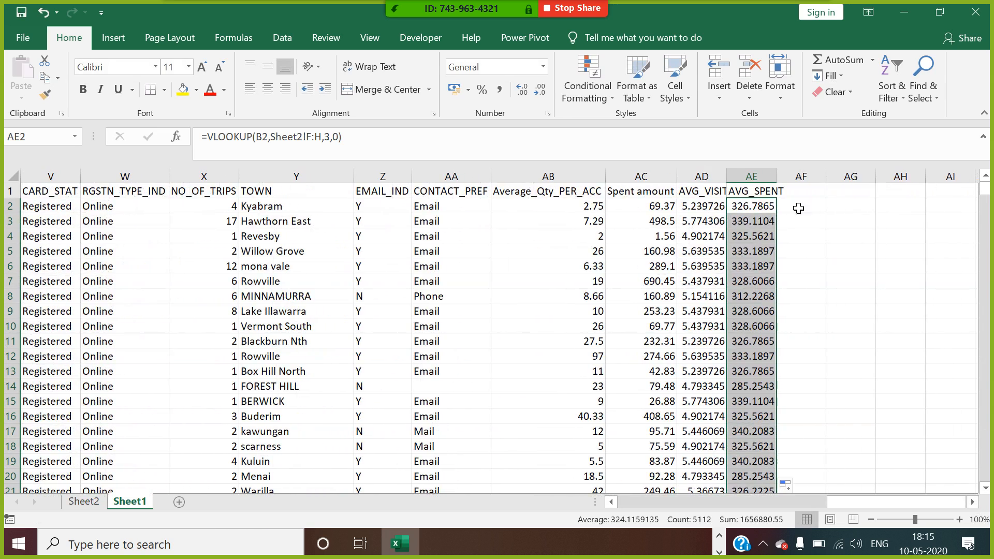
{"action": "left_click_drag", "start_coordinate": [706, 179], "coordinate": [766, 178]}
{"action": "right_click", "coordinate": [766, 178]}
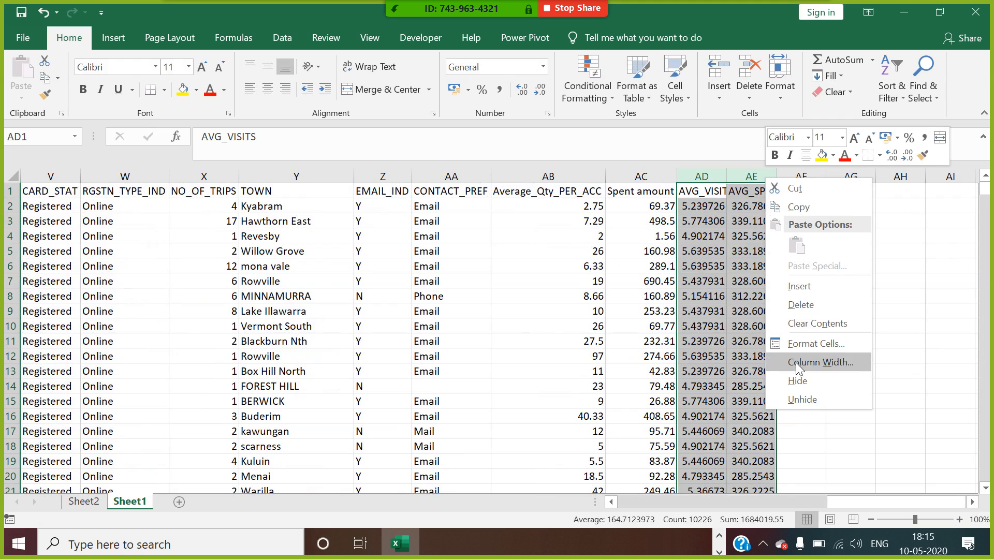
{"action": "left_click", "coordinate": [815, 345]}
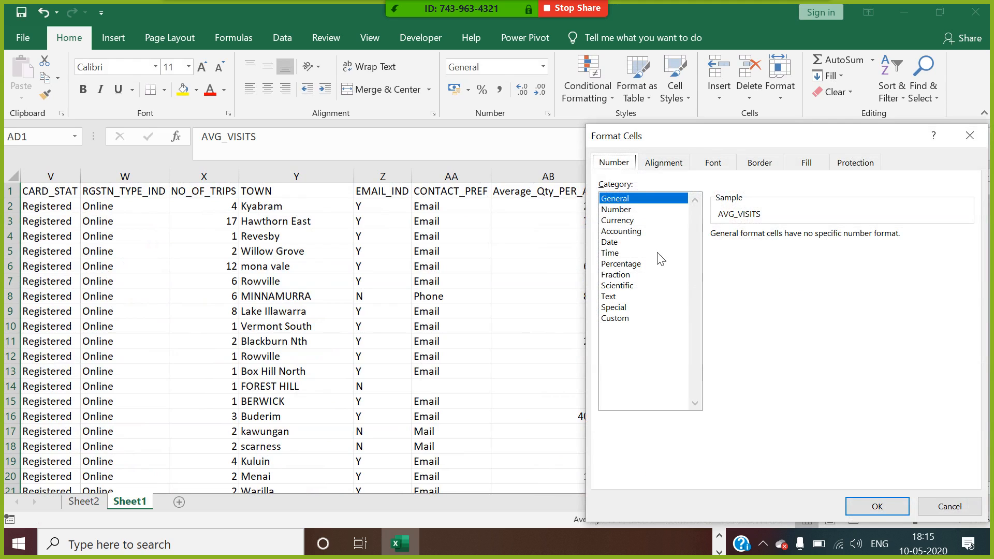
{"action": "left_click", "coordinate": [616, 210]}
{"action": "left_click", "coordinate": [816, 240]}
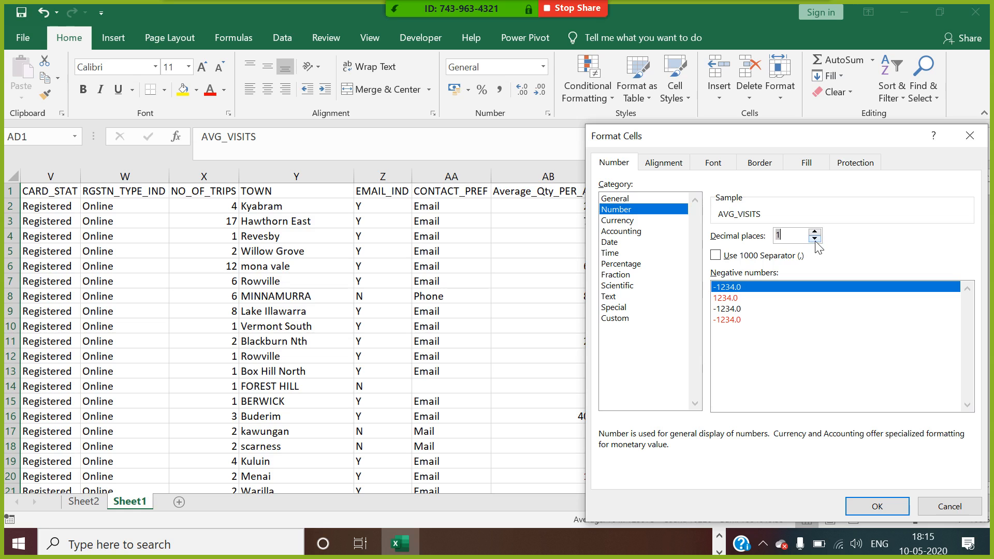
{"action": "left_click", "coordinate": [877, 506]}
{"action": "left_click", "coordinate": [850, 326]}
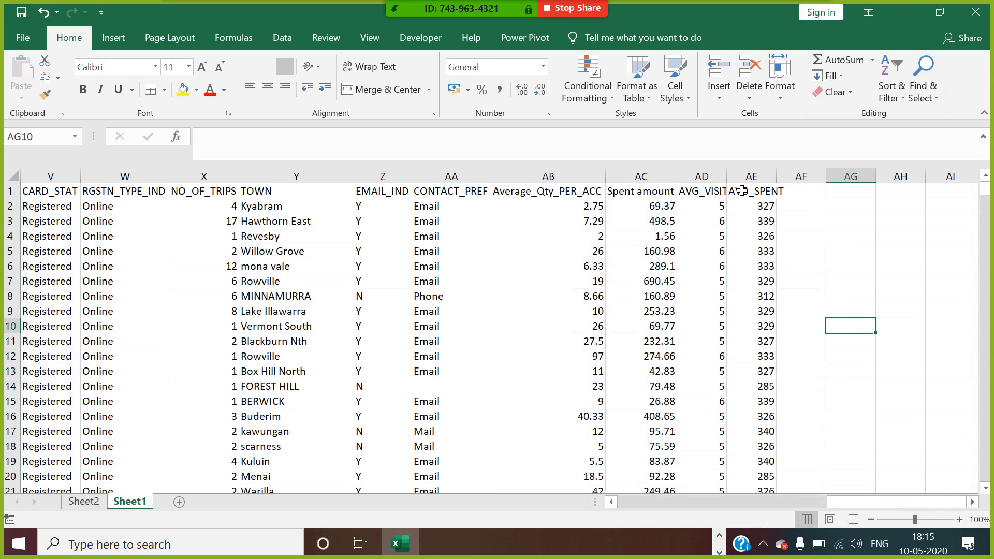
{"action": "double_click", "coordinate": [731, 180]}
{"action": "left_click", "coordinate": [861, 236]}
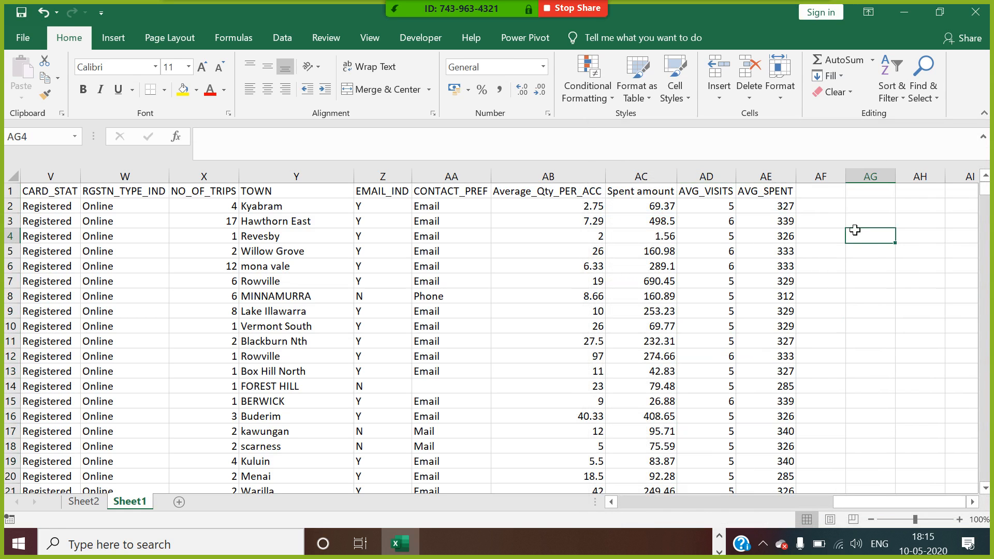
Step: Add the header CUSTOMER_STATUS in AF1 and autofit column AF to it
{"action": "left_click", "coordinate": [825, 191]}
{"action": "type", "text": "CUST"}
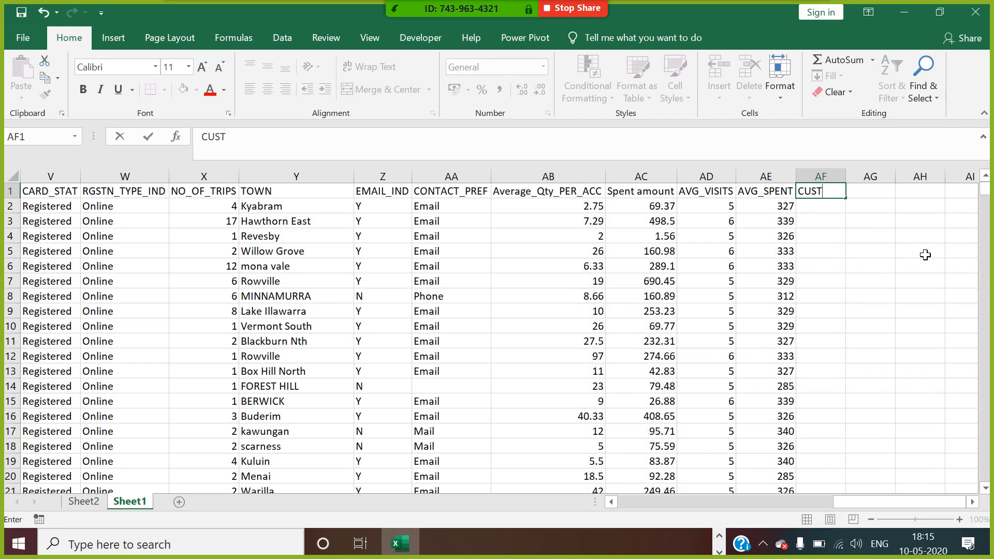
{"action": "type", "text": "OMER_STATUS"}
{"action": "key", "text": "Return"}
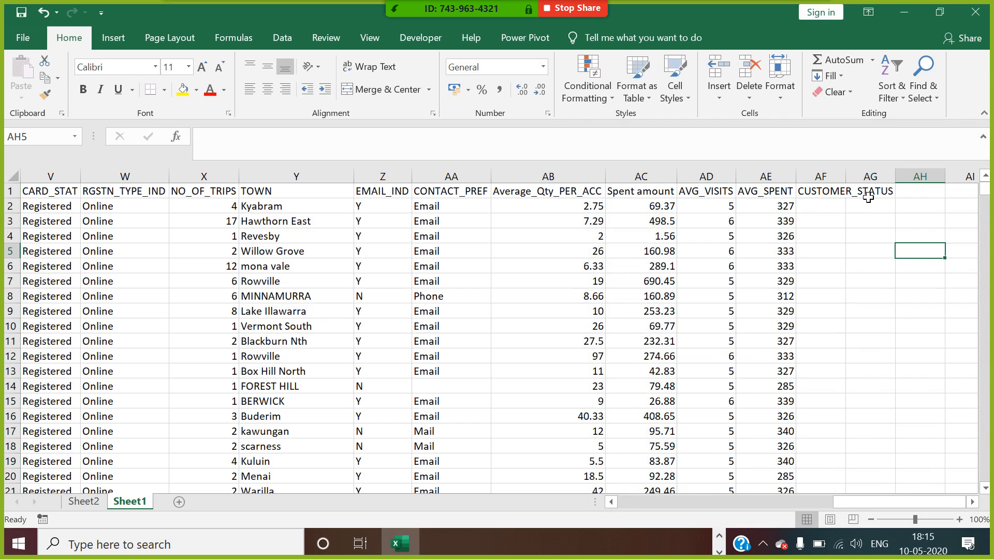
{"action": "double_click", "coordinate": [846, 176]}
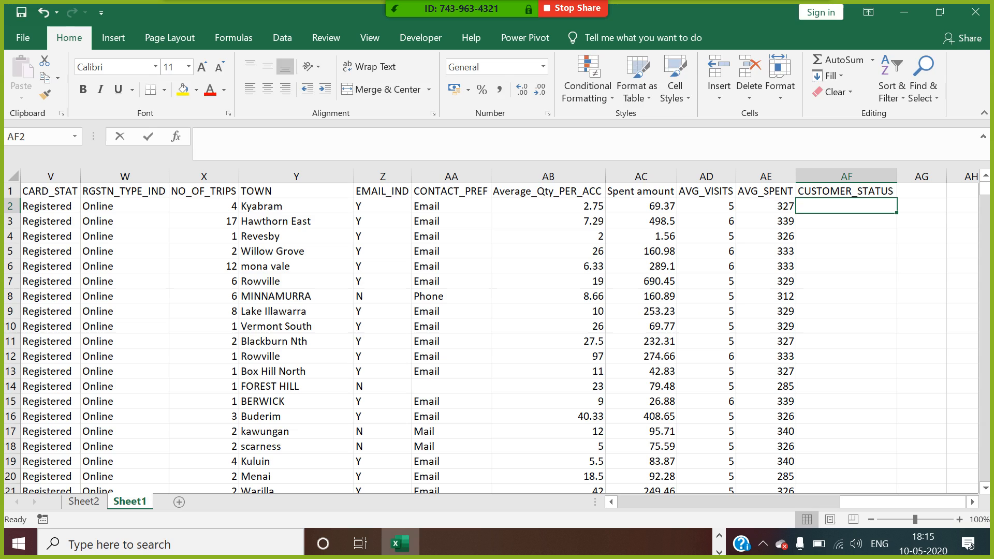
{"action": "type", "text": "="}
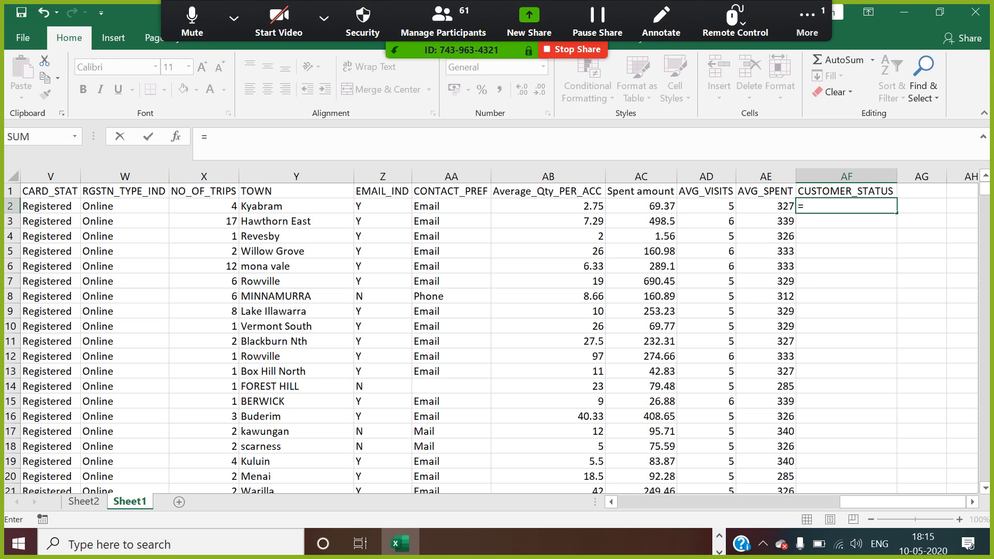
{"action": "key", "text": "Escape"}
{"action": "key", "text": "Return"}
Step: Rename the AF1 header to SPENT_STATUS and add the header VISIT_STATUS in AG1
{"action": "double_click", "coordinate": [854, 192]}
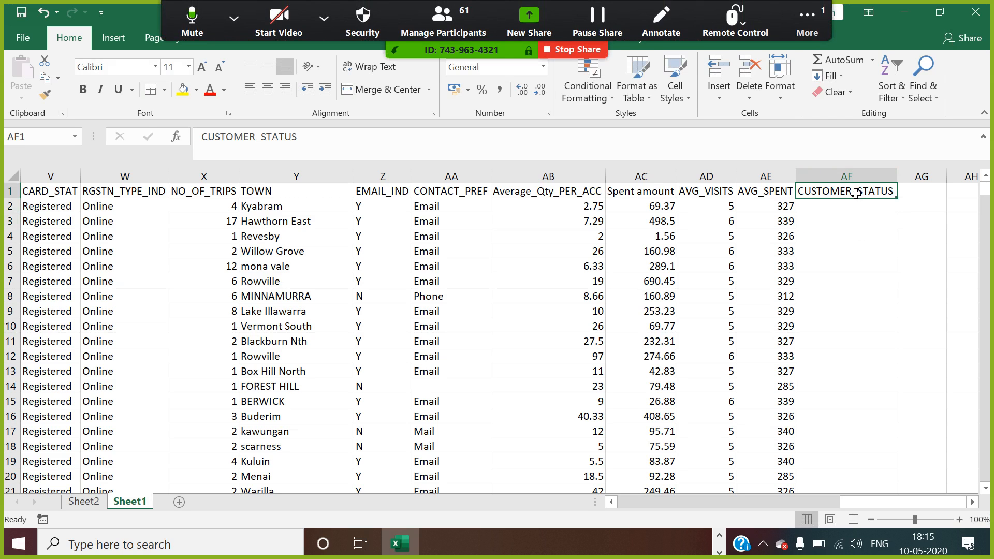
{"action": "left_click_drag", "start_coordinate": [857, 192], "coordinate": [798, 191]}
{"action": "key", "text": "BackSpace"}
{"action": "type", "text": "SPENT_"}
{"action": "left_click", "coordinate": [851, 254]}
{"action": "left_click", "coordinate": [915, 197]}
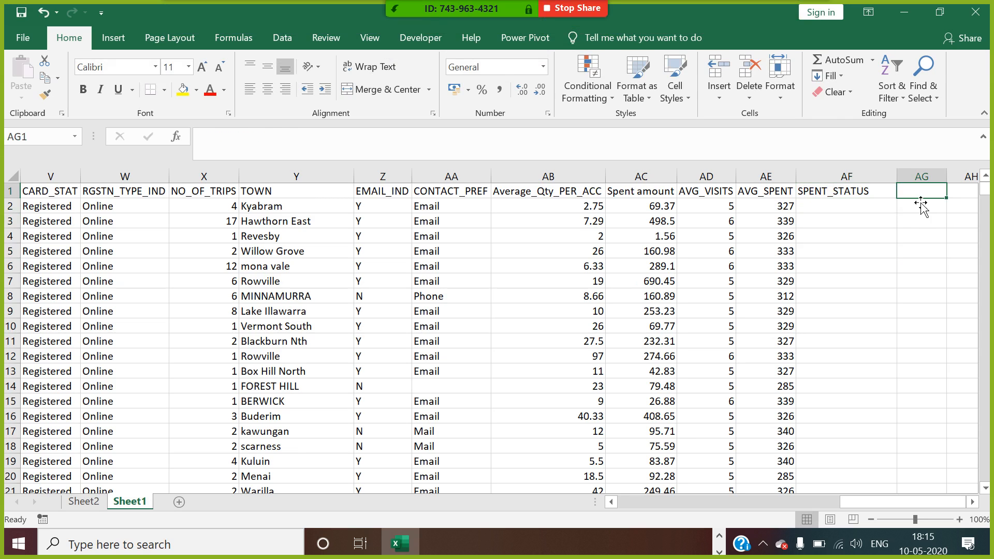
{"action": "type", "text": "VISI"}
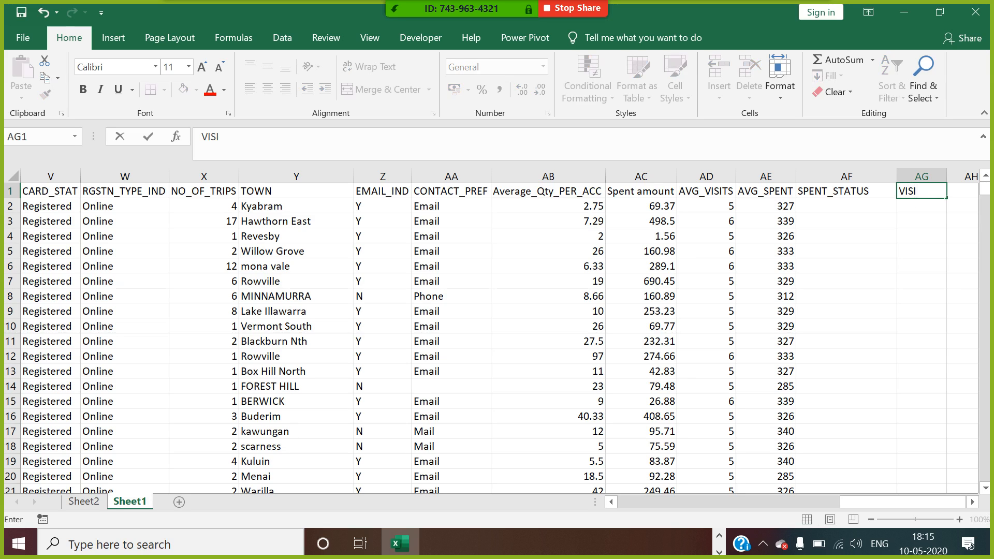
{"action": "type", "text": "T_STATUS"}
{"action": "left_click", "coordinate": [879, 265]}
Step: Enter =IF(AC2>AE2,"PREMIER","NON-PREMIER") in AF2 and fill it down the SPENT_STATUS column
{"action": "left_click", "coordinate": [849, 209]}
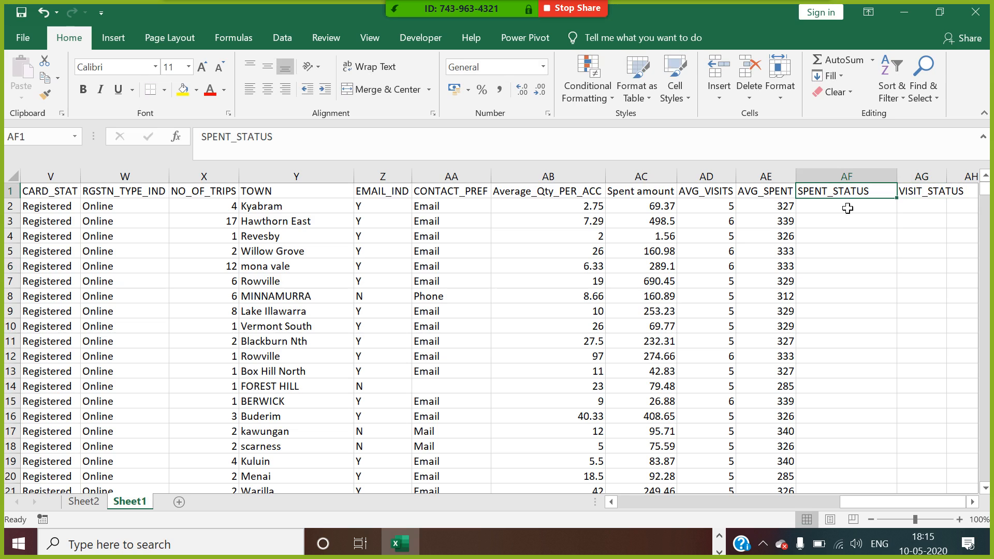
{"action": "type", "text": "=IF("}
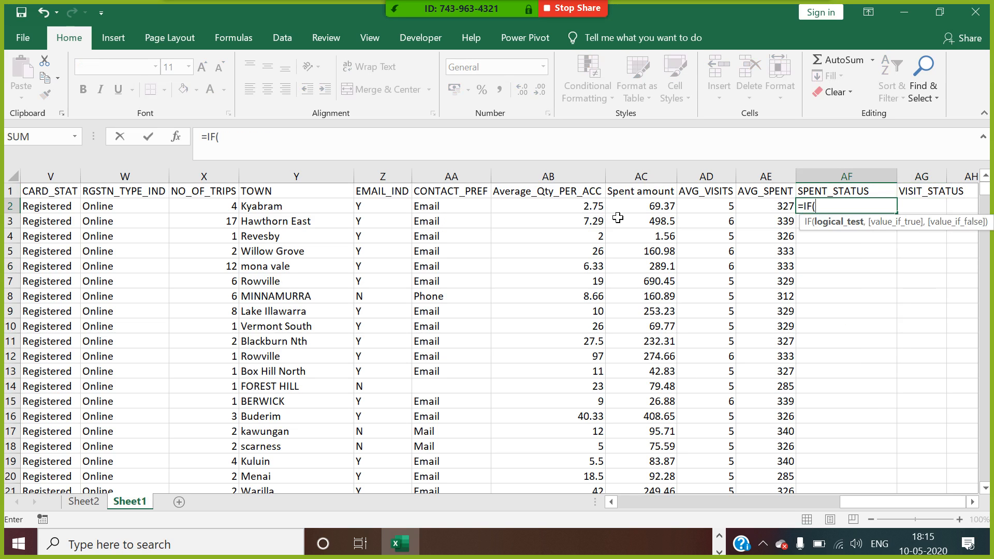
{"action": "left_click", "coordinate": [636, 208]}
{"action": "type", "text": ">"}
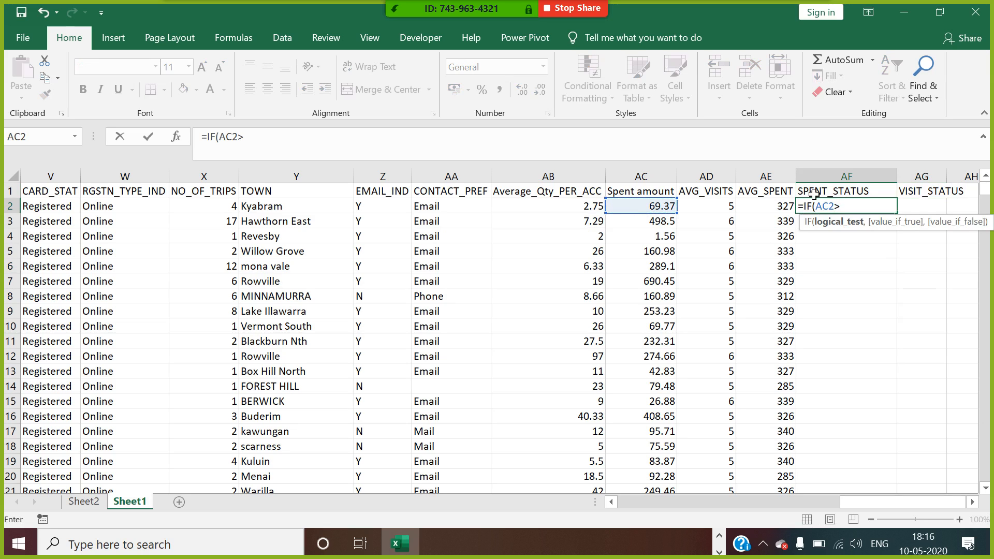
{"action": "left_click", "coordinate": [777, 208]}
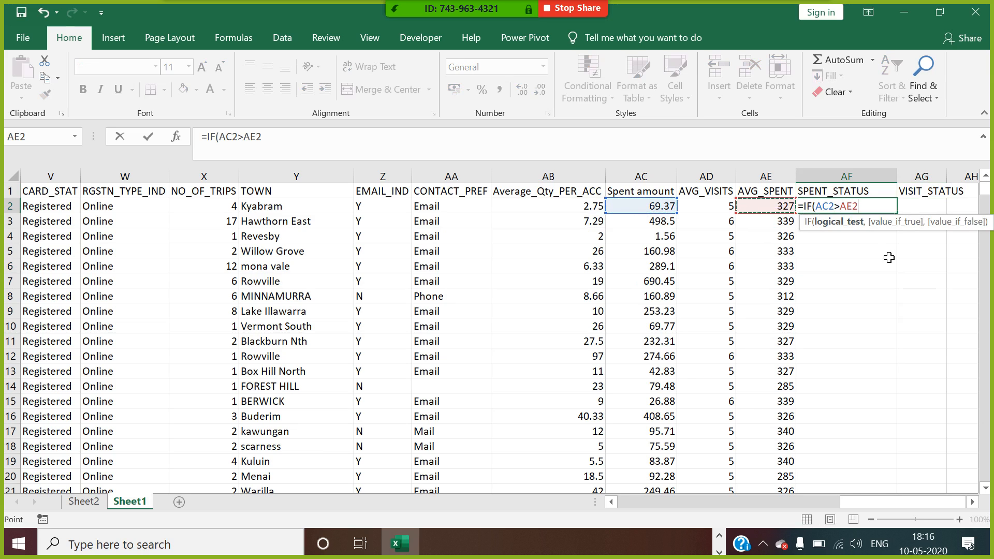
{"action": "type", "text": ",\"PREMIER"}
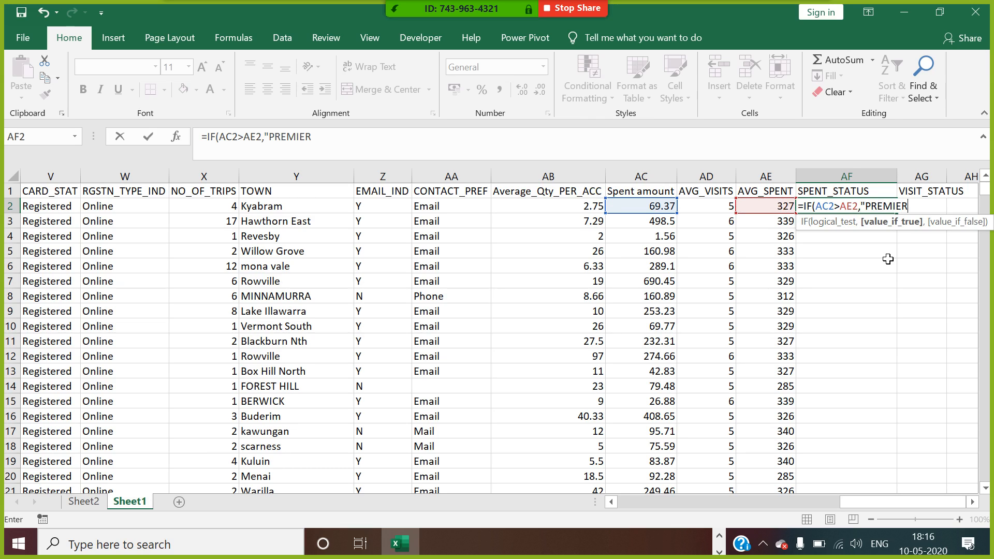
{"action": "type", "text": "\",\""}
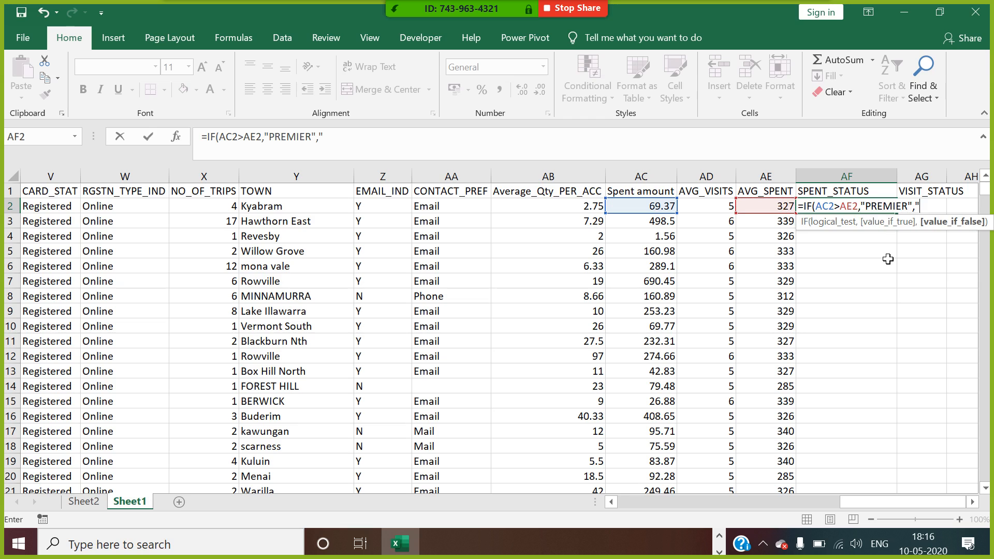
{"action": "type", "text": "NON-PREMI"}
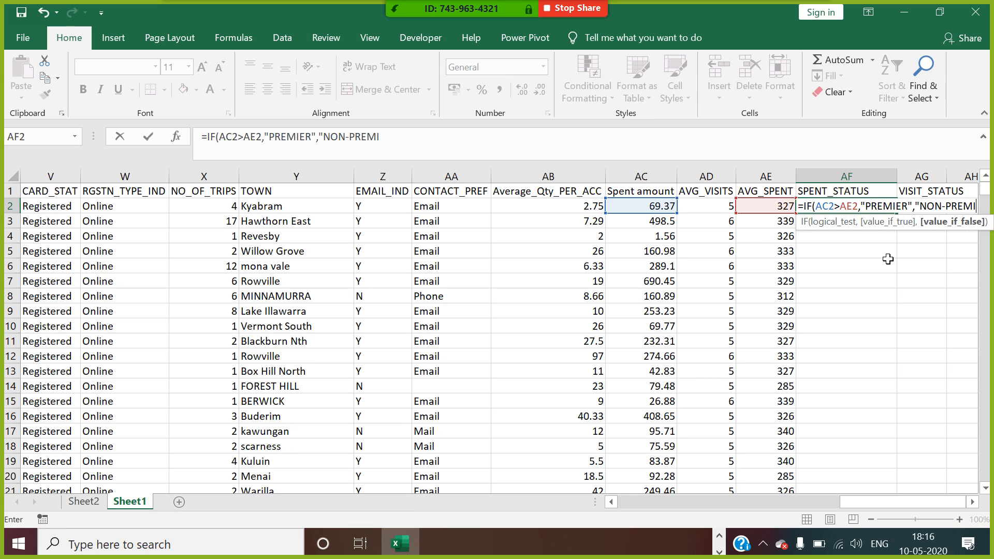
{"action": "type", "text": "ER\")"}
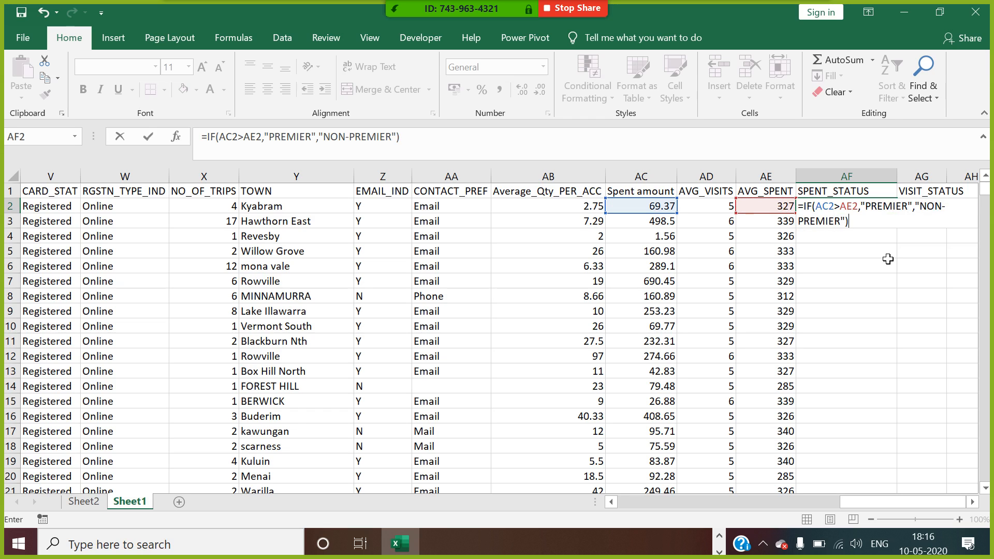
{"action": "key", "text": "Return"}
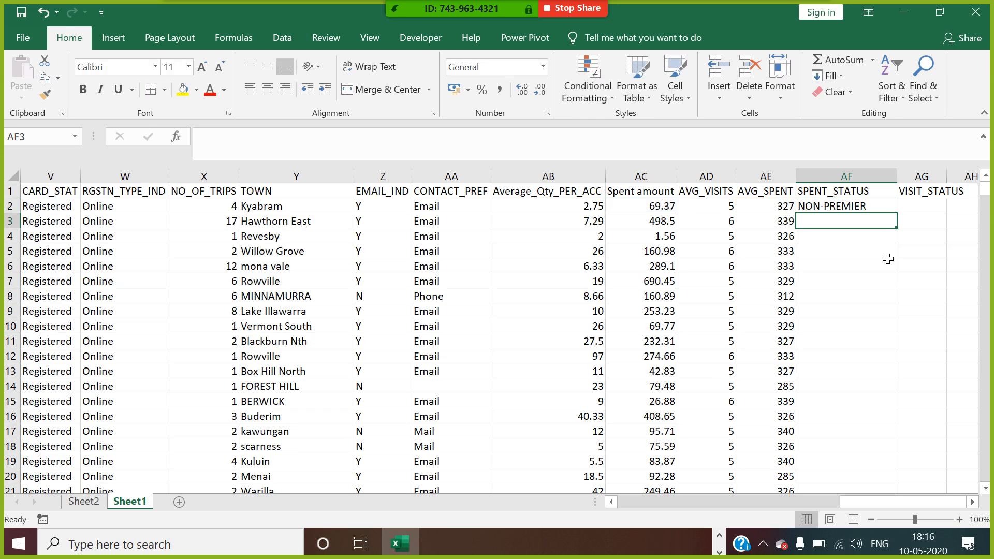
{"action": "left_click", "coordinate": [884, 212]}
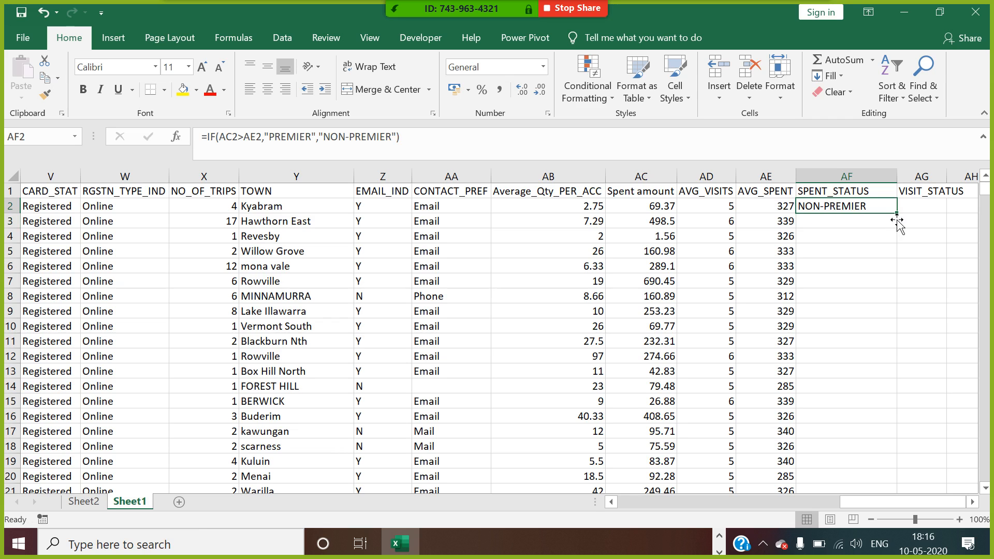
{"action": "double_click", "coordinate": [896, 213]}
Step: Enter =IF(X2>AD2,"REGULAR","CASUAL") in AG2 and fill it down the VISIT_STATUS column
{"action": "left_click", "coordinate": [924, 209]}
{"action": "type", "text": "=IF("}
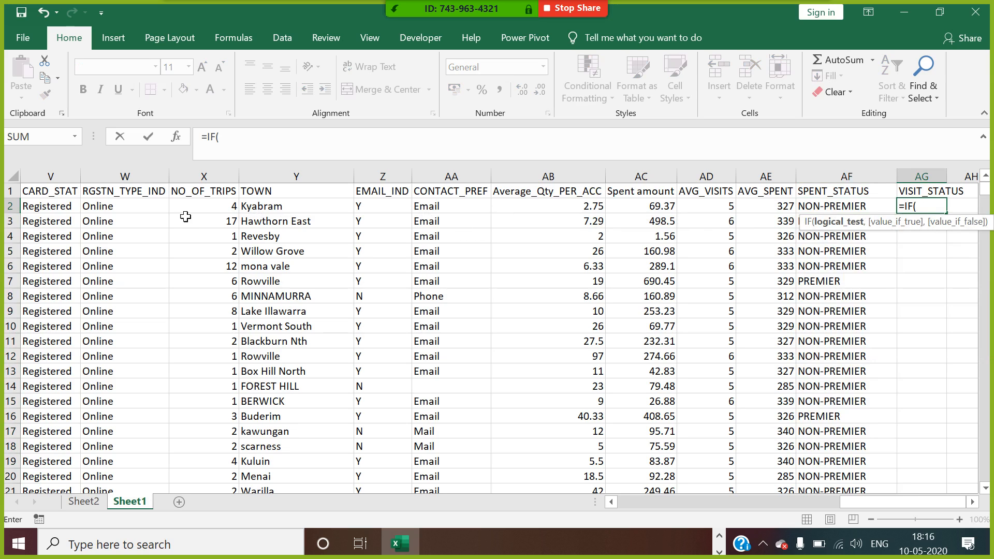
{"action": "left_click", "coordinate": [208, 207]}
{"action": "type", "text": ">"}
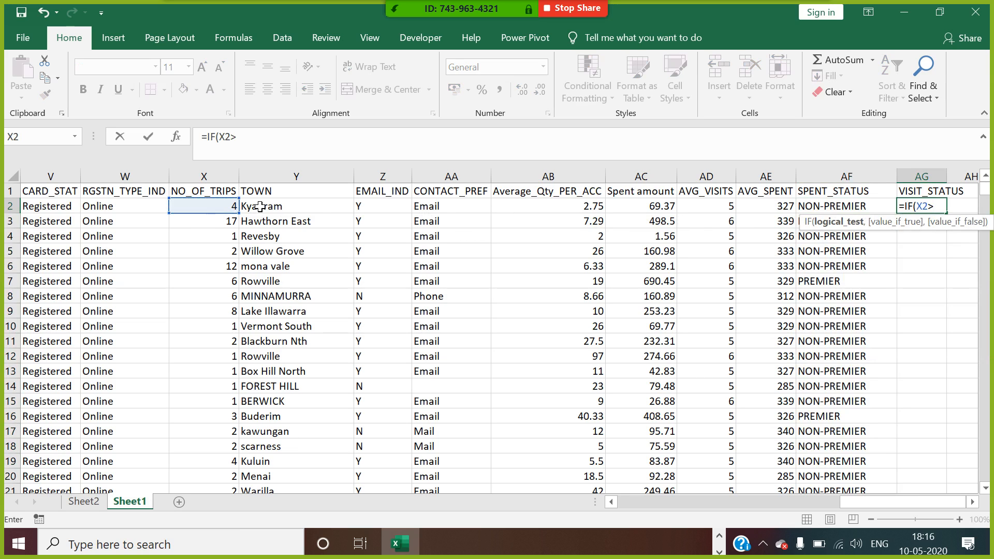
{"action": "left_click", "coordinate": [702, 209]}
{"action": "type", "text": ",\"RE"}
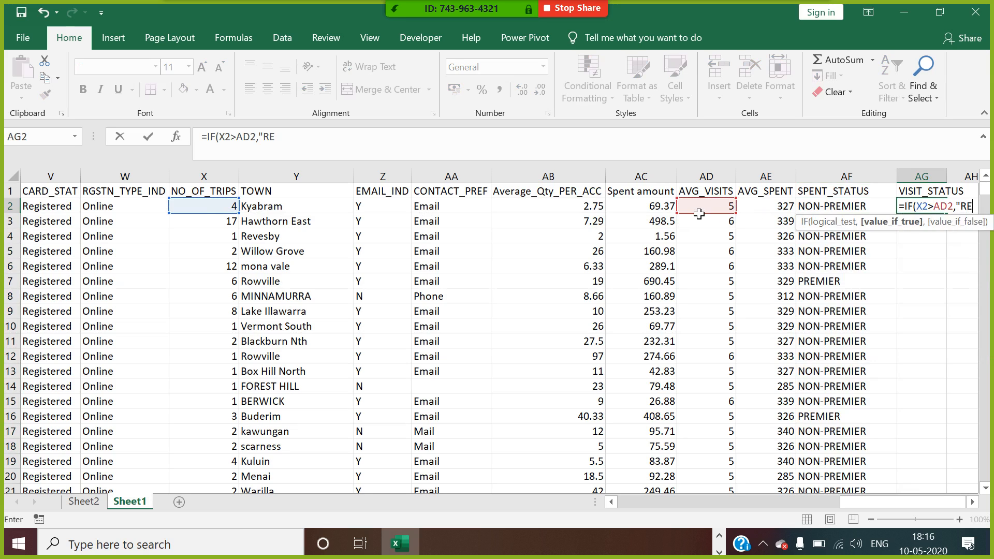
{"action": "type", "text": "GULAR"}
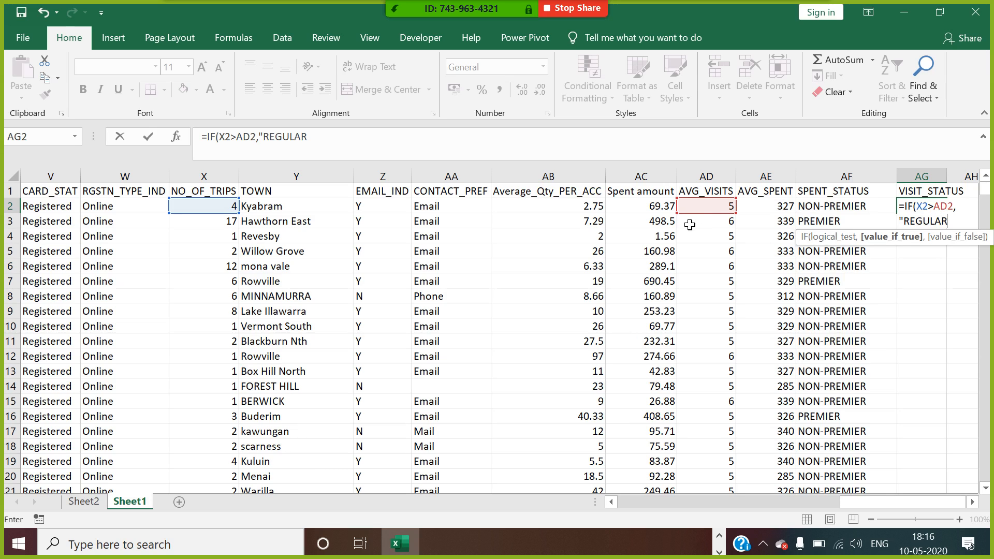
{"action": "type", "text": "\","}
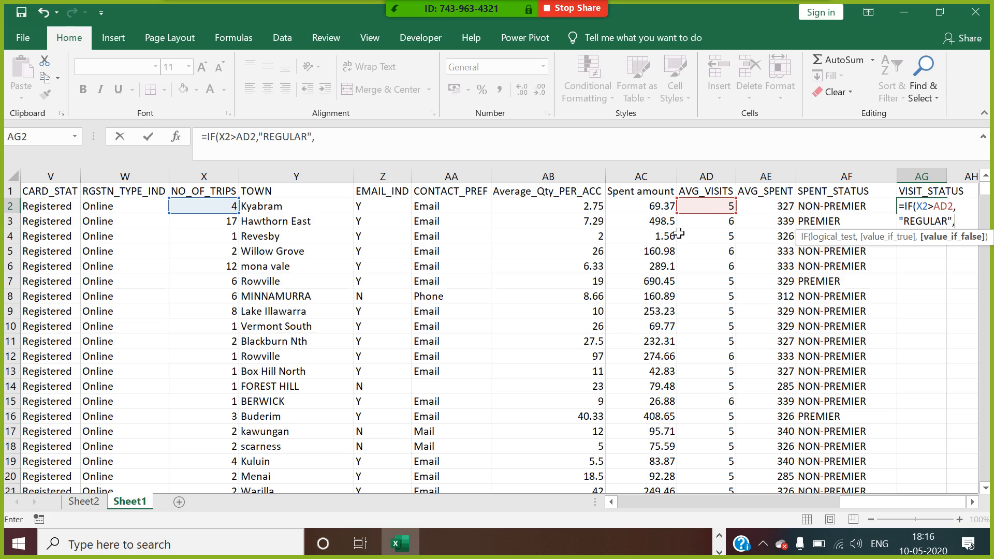
{"action": "type", "text": "\"CASUAL\")"}
{"action": "key", "text": "Return"}
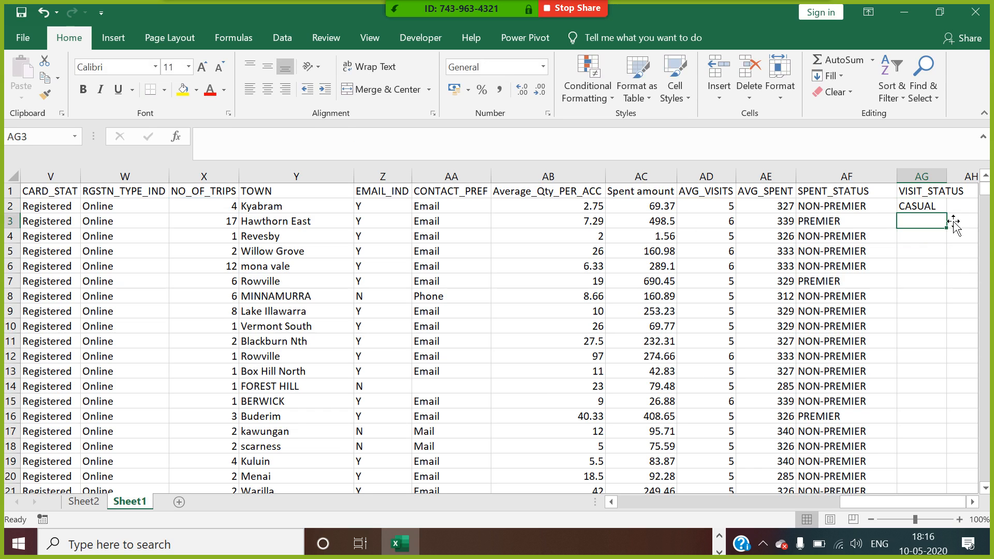
{"action": "left_click", "coordinate": [945, 208]}
{"action": "double_click", "coordinate": [947, 213]}
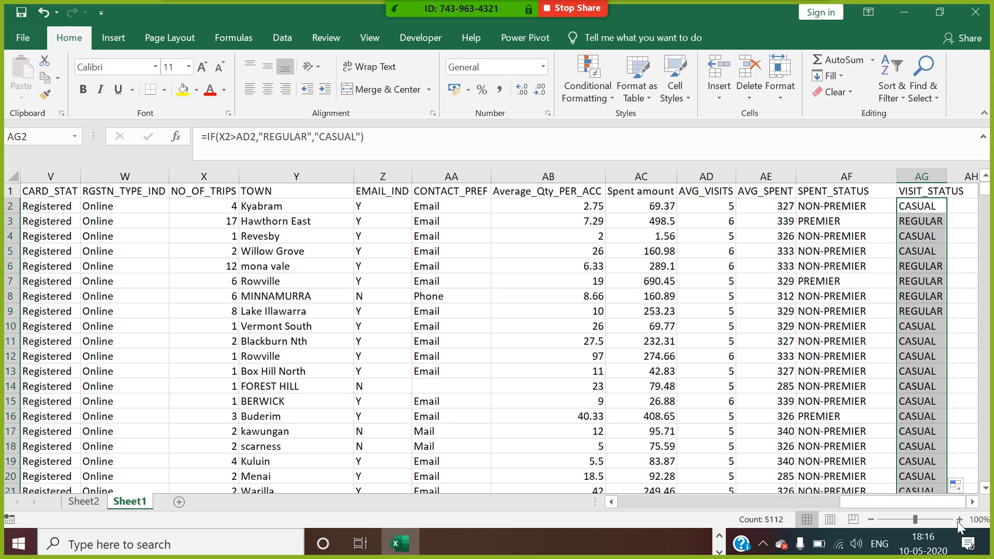
Step: Autofit column AG to the VISIT_STATUS header
{"action": "scroll", "coordinate": [846, 331], "scroll_direction": "right", "scroll_amount": 3}
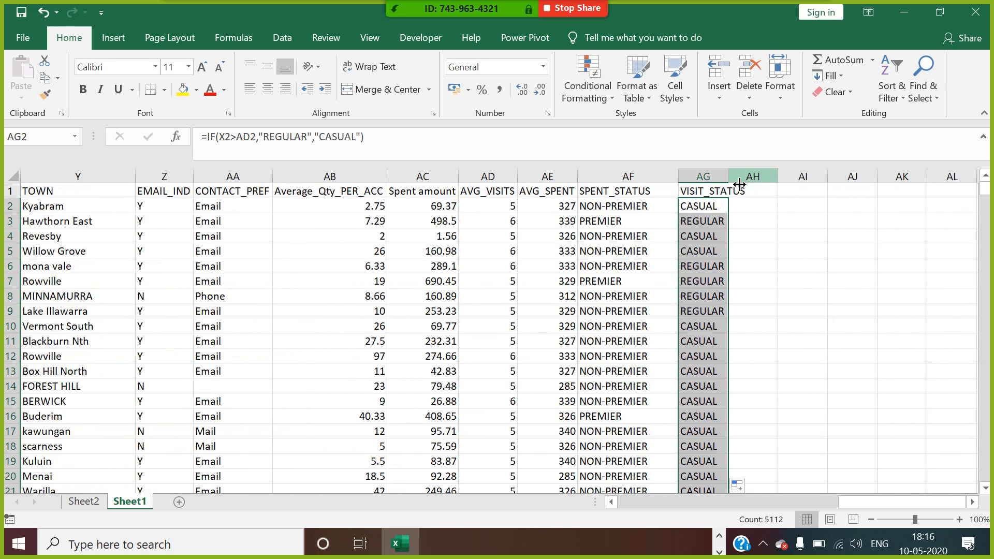
{"action": "double_click", "coordinate": [729, 177]}
{"action": "left_click", "coordinate": [790, 251]}
{"action": "left_click", "coordinate": [722, 207]}
{"action": "left_click", "coordinate": [702, 225]}
Step: Add the header CUSTOMER_SEGMENT in AH1 and autofit column AH to it
{"action": "left_click", "coordinate": [775, 192]}
{"action": "type", "text": "C"}
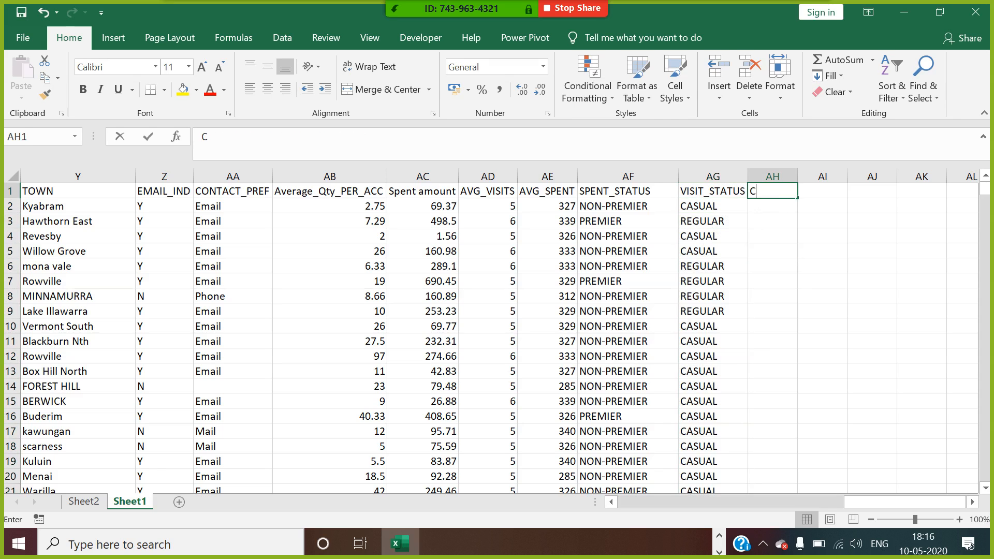
{"action": "type", "text": "USTOMER"}
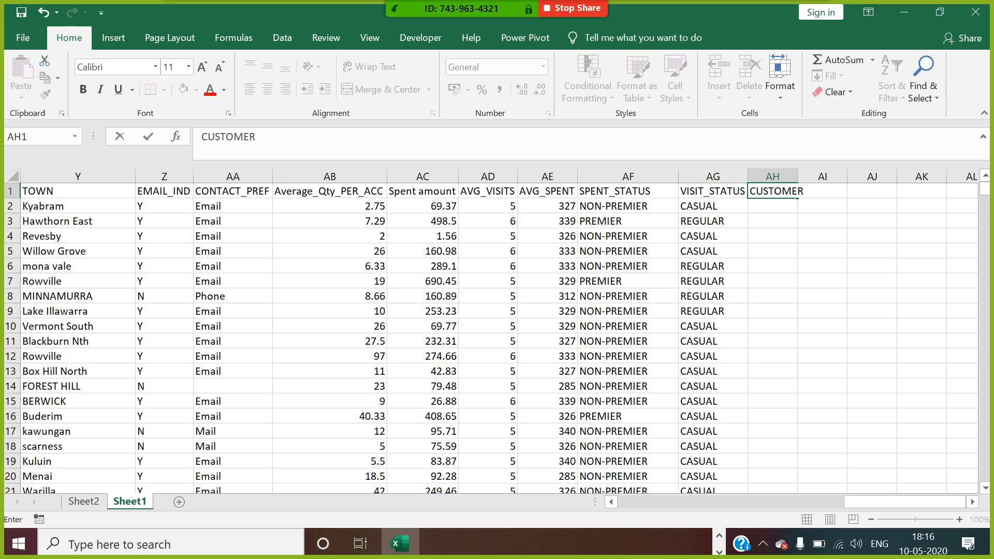
{"action": "type", "text": "_SEGMENT"}
{"action": "left_click", "coordinate": [828, 280]}
{"action": "double_click", "coordinate": [799, 178]}
Step: Start the AH2 formula with =IF(AND(AF2="PREMIER",AG2="REGULAR"),"BONAFIED" to classify premier regular customers
{"action": "left_click", "coordinate": [775, 213]}
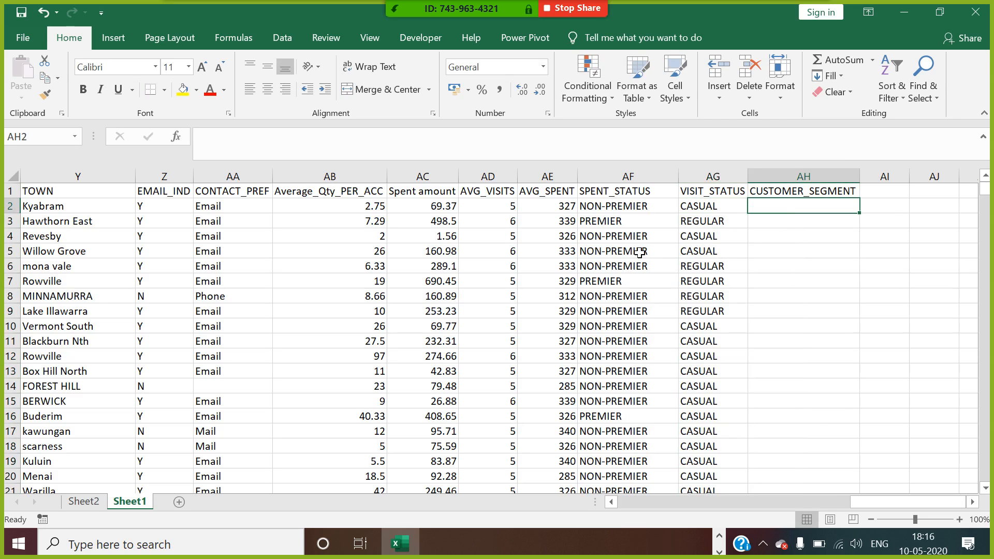
{"action": "left_click", "coordinate": [636, 226]}
{"action": "left_click", "coordinate": [713, 223]}
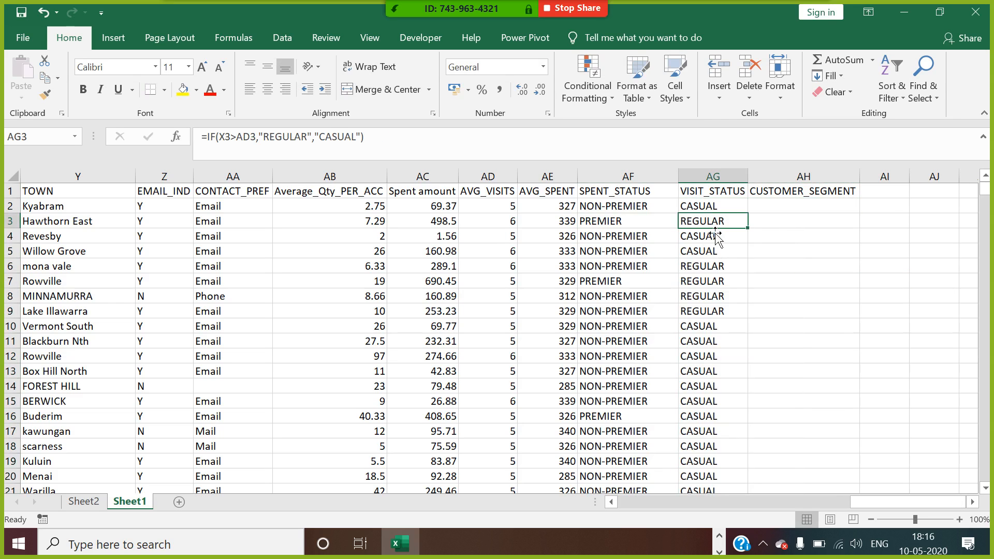
{"action": "left_click", "coordinate": [641, 224]}
{"action": "left_click", "coordinate": [719, 226]}
{"action": "left_click", "coordinate": [777, 212]}
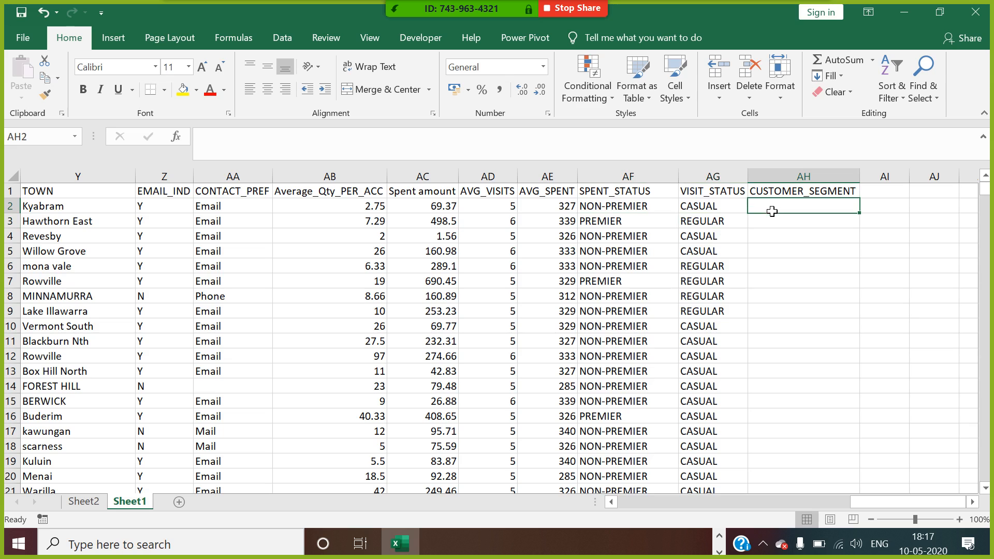
{"action": "type", "text": "=IF"}
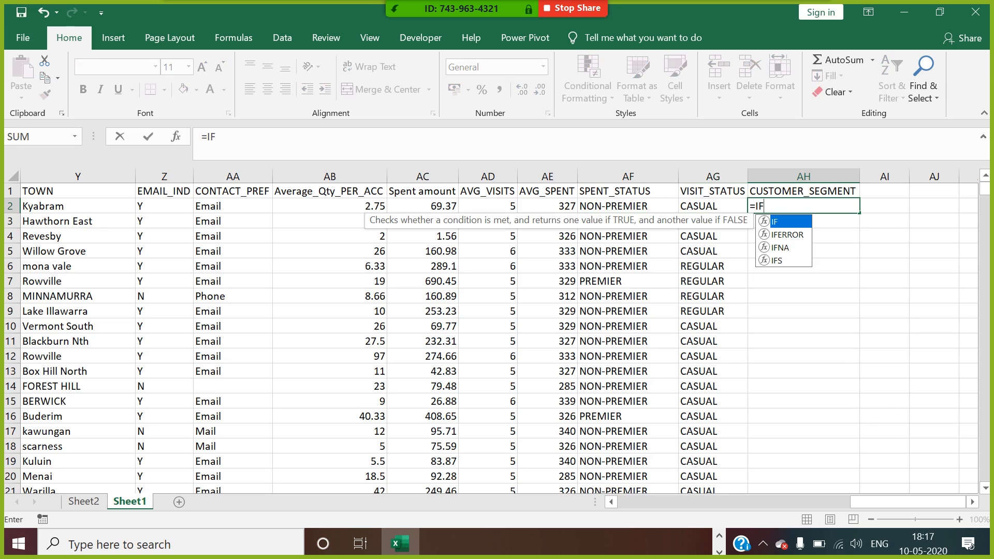
{"action": "type", "text": "(AND("}
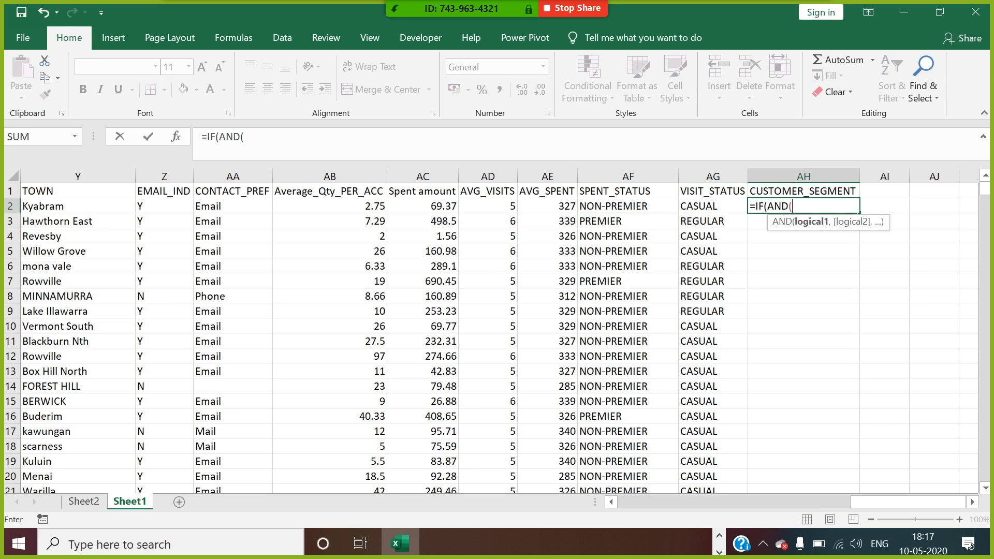
{"action": "left_click", "coordinate": [656, 212]}
{"action": "type", "text": "="}
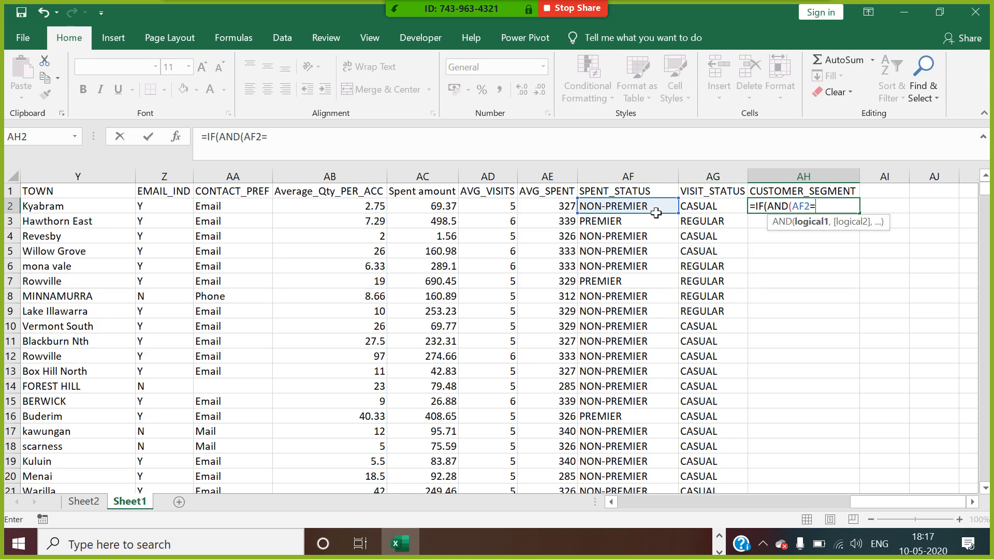
{"action": "type", "text": "\"PREMIER\","}
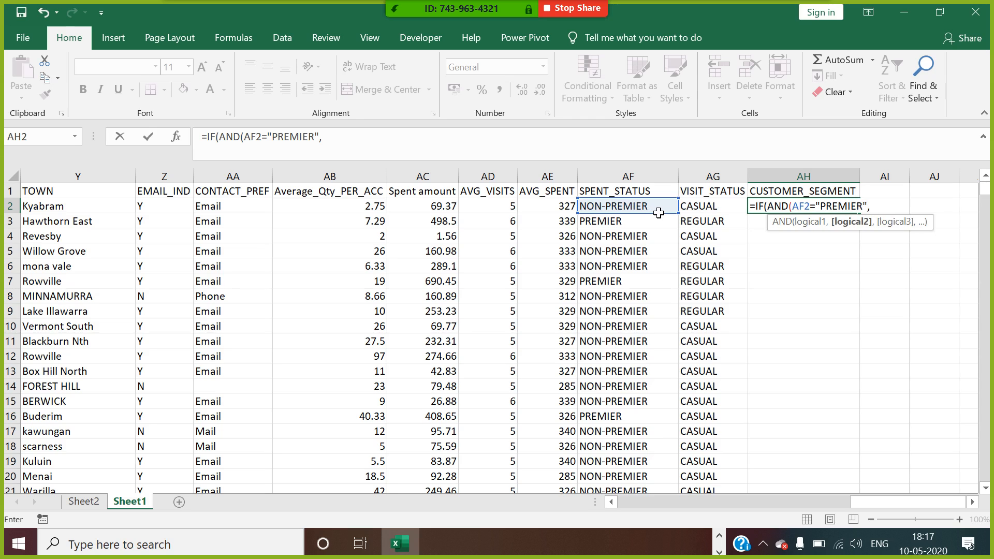
{"action": "left_click", "coordinate": [706, 212]}
{"action": "type", "text": "=\"REGULAR"}
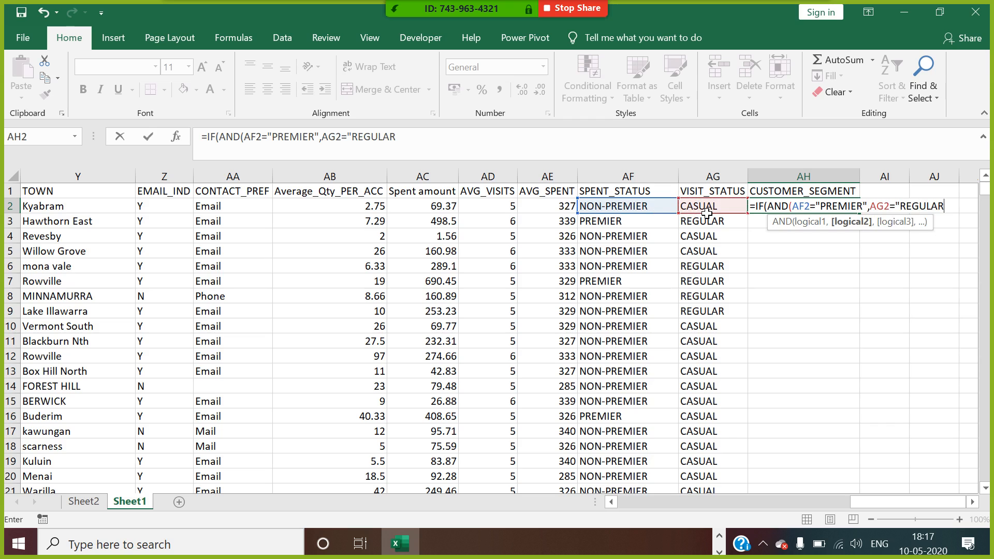
{"action": "type", "text": "\"),"}
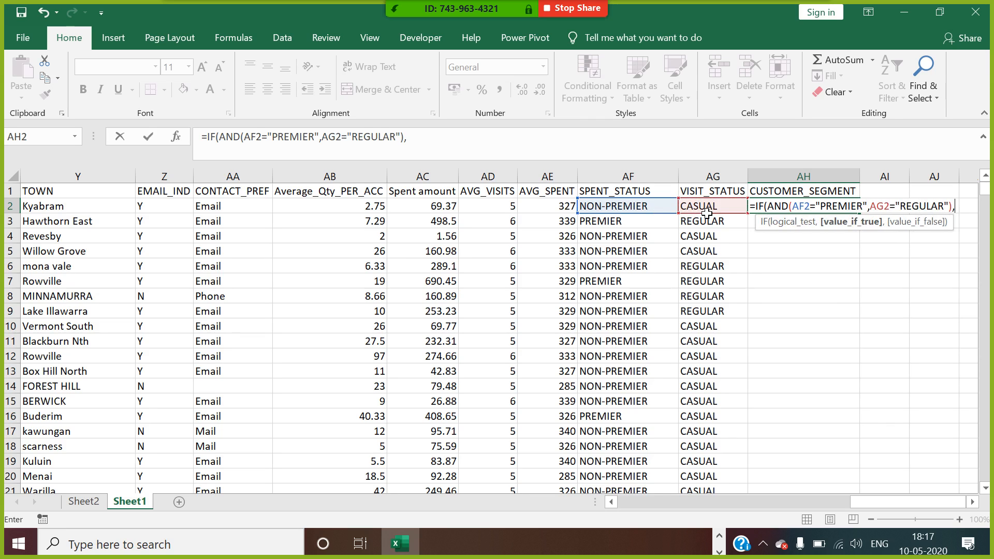
{"action": "type", "text": "\"BONAFIED"}
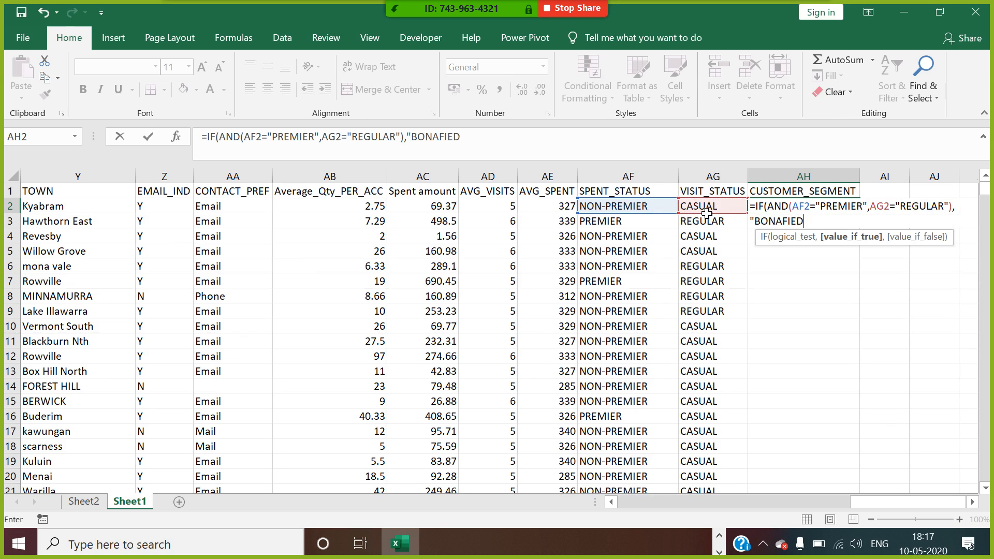
Step: Continue the AH2 formula after "BONAFIED" with a nested IF(AND(AF2="PREMIER",AG2="CASUAL" test for premier casual customers
{"action": "type", "text": "\",IF("}
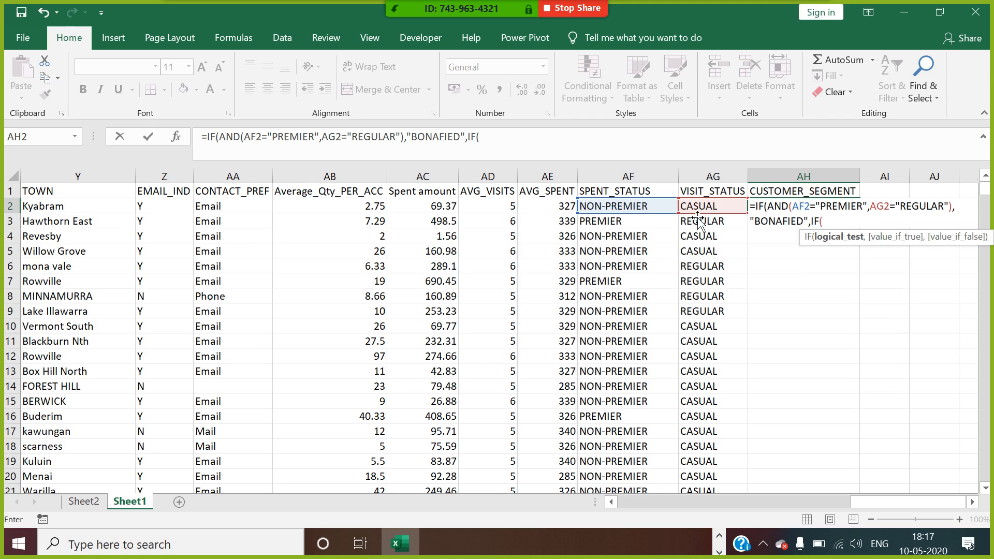
{"action": "type", "text": "AND("}
{"action": "left_click", "coordinate": [640, 211]}
{"action": "type", "text": "="}
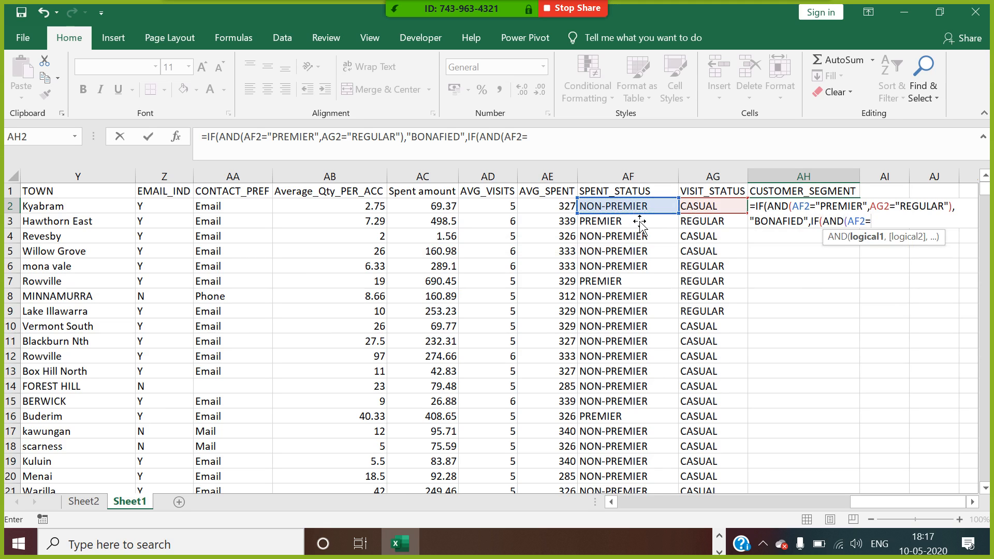
{"action": "type", "text": "\"PREMIER"}
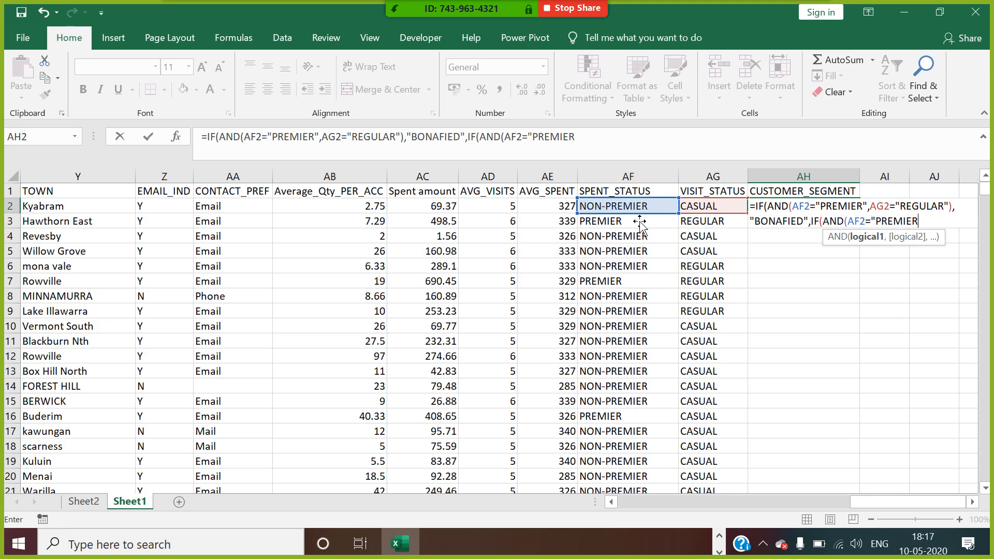
{"action": "type", "text": "\","}
{"action": "left_click", "coordinate": [716, 209]}
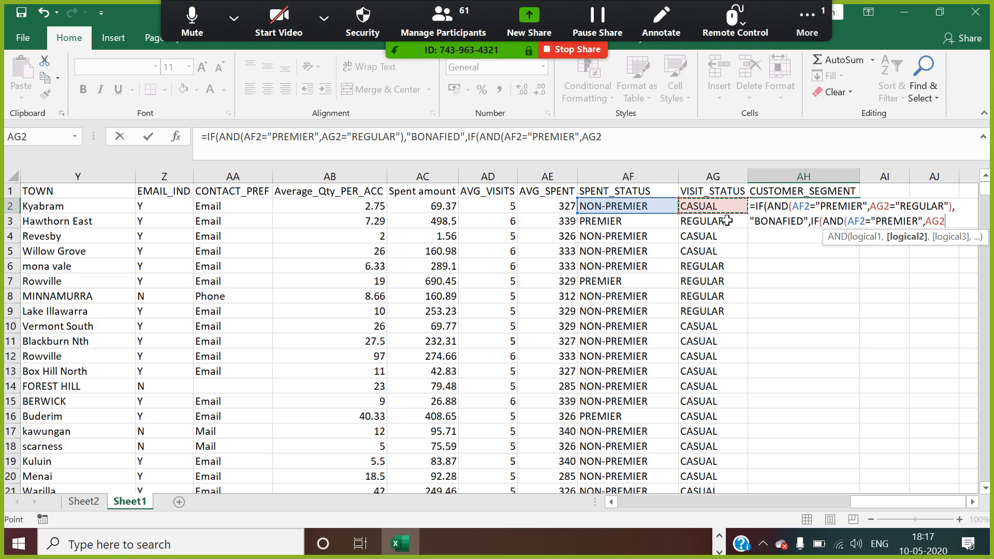
{"action": "type", "text": "=\""}
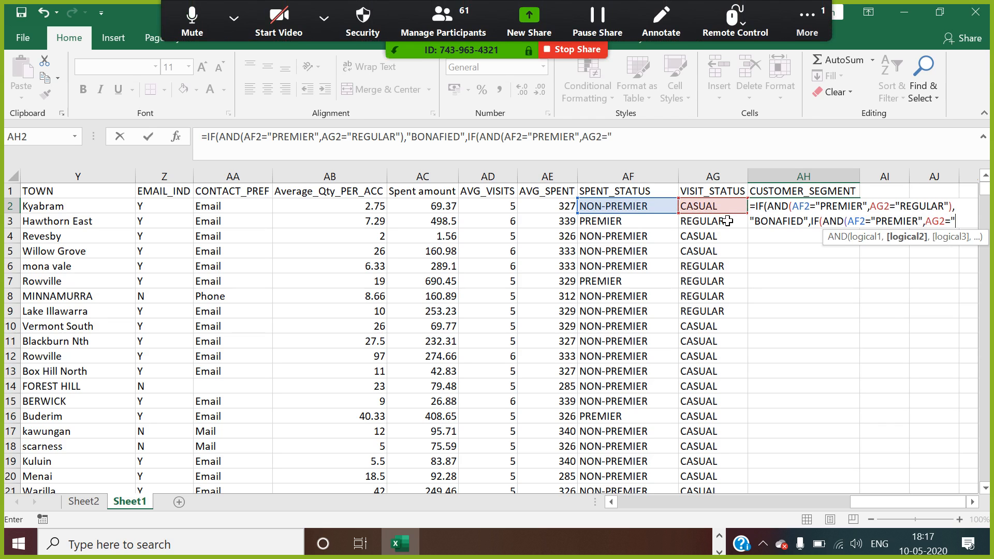
{"action": "type", "text": "CASUAL\""}
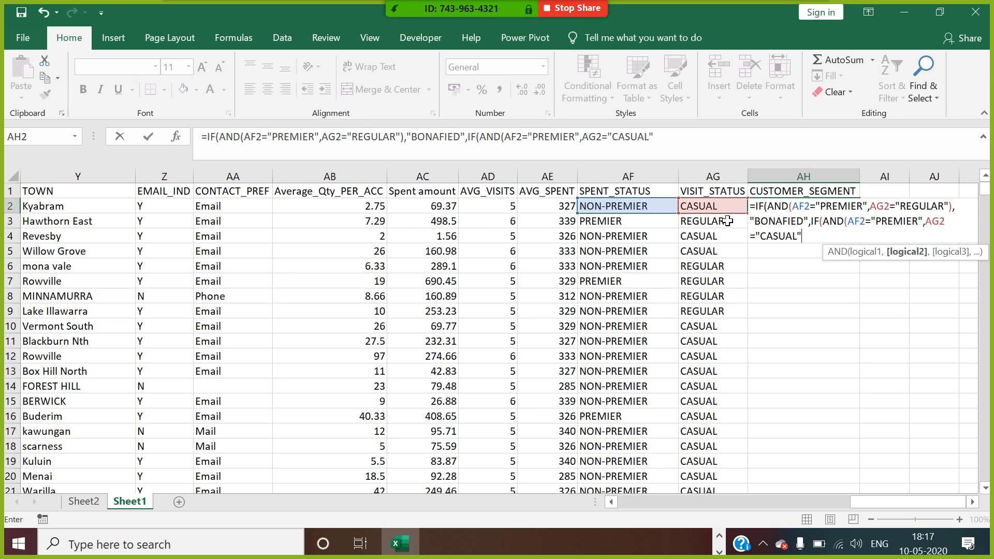
Step: Finish the AH2 formula with "POWER" if true and "CASUAL" otherwise, and fill it down the CUSTOMER_SEGMENT column
{"action": "type", "text": "),\"POW"}
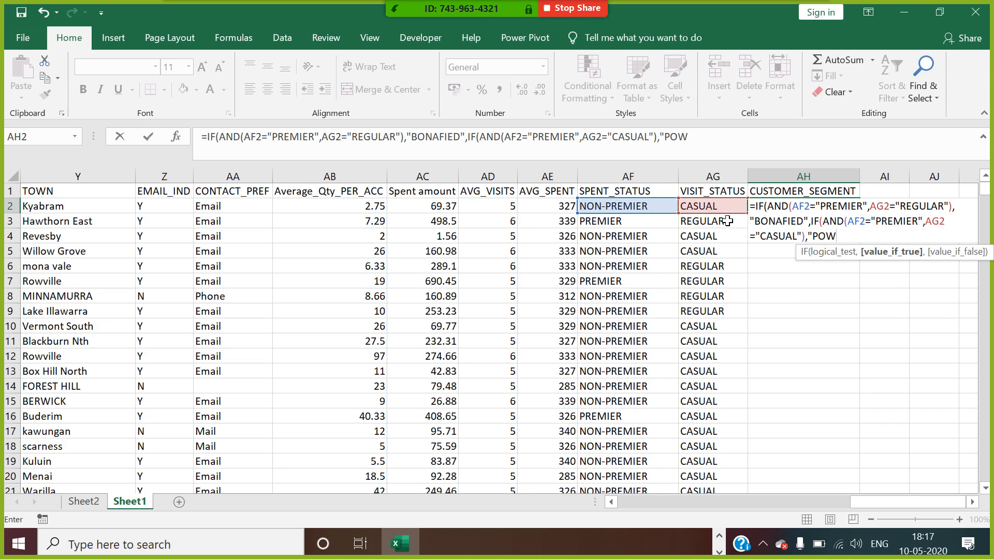
{"action": "type", "text": "ER\","}
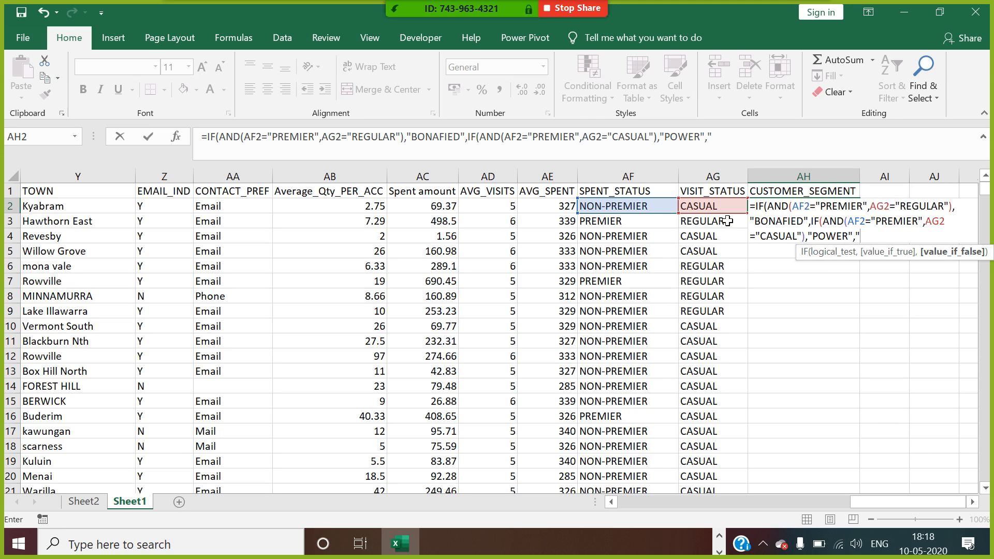
{"action": "type", "text": "CASUAL\")"}
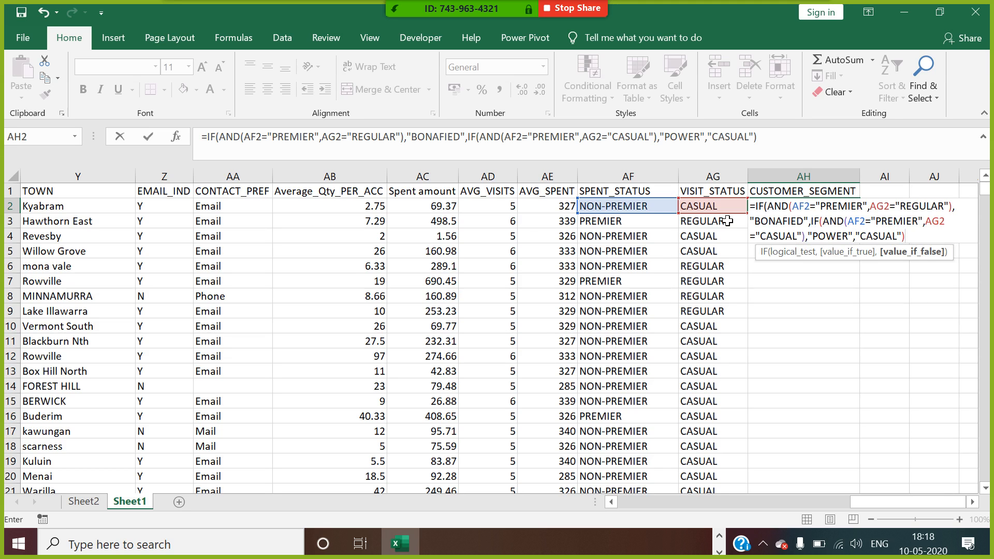
{"action": "type", "text": ")"}
{"action": "key", "text": "Return"}
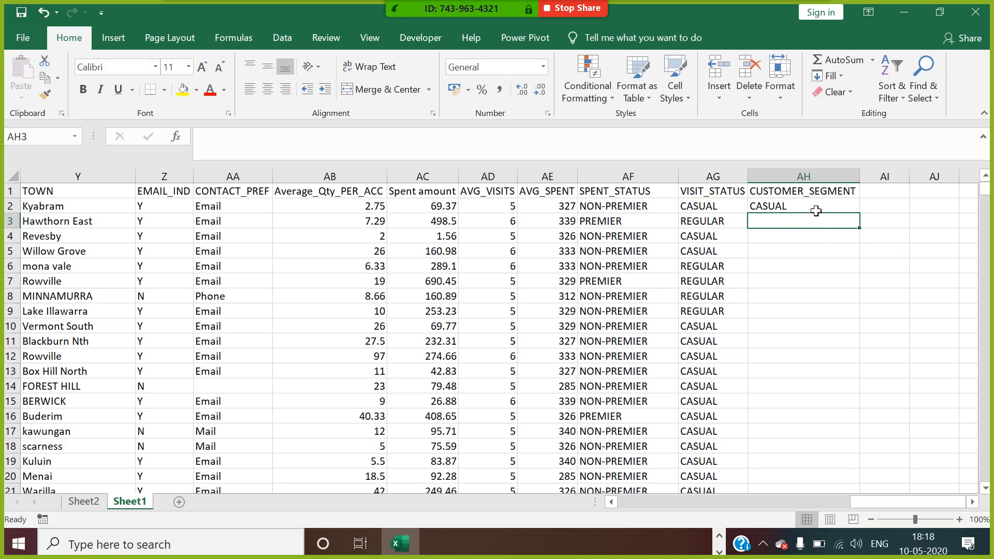
{"action": "key", "text": "Up"}
{"action": "double_click", "coordinate": [860, 212]}
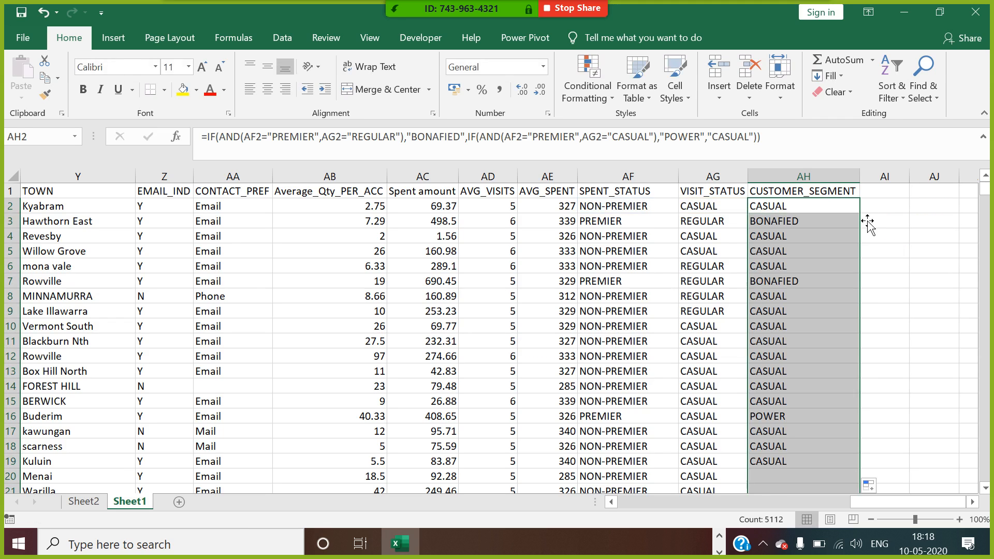
{"action": "left_click", "coordinate": [947, 287]}
Step: Fill columns AF to AH with light orange and make their headers SPENT_STATUS, VISIT_STATUS and CUSTOMER_SEGMENT bold
{"action": "left_click_drag", "start_coordinate": [637, 176], "coordinate": [797, 179]}
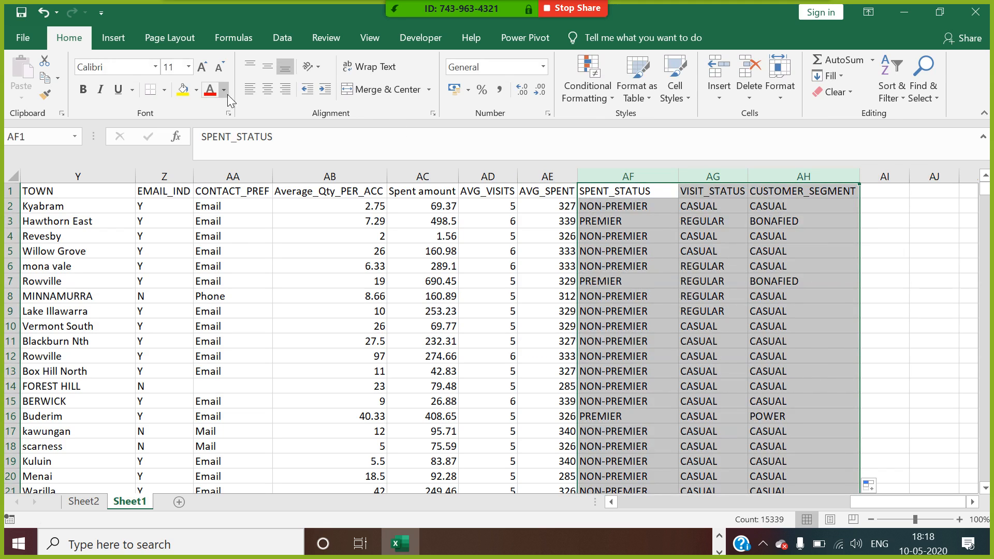
{"action": "left_click", "coordinate": [196, 92]}
{"action": "left_click", "coordinate": [245, 135]}
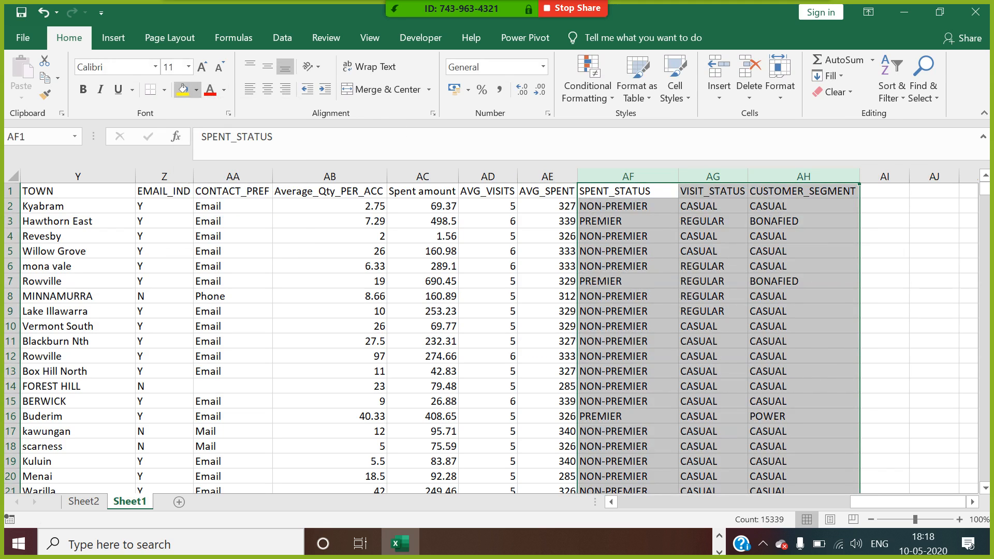
{"action": "left_click", "coordinate": [689, 275]}
{"action": "left_click_drag", "start_coordinate": [616, 191], "coordinate": [798, 193]}
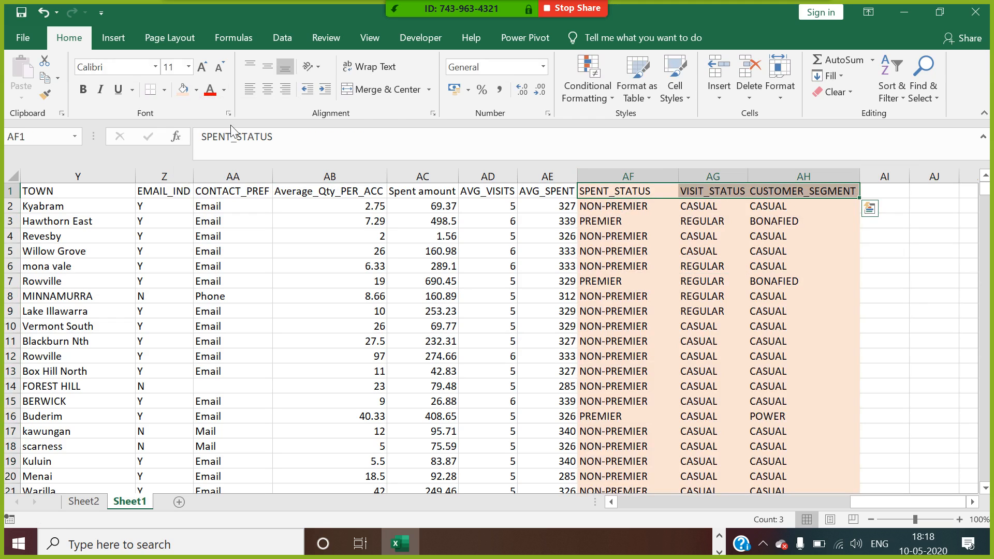
{"action": "left_click", "coordinate": [84, 90]}
{"action": "left_click", "coordinate": [684, 271]}
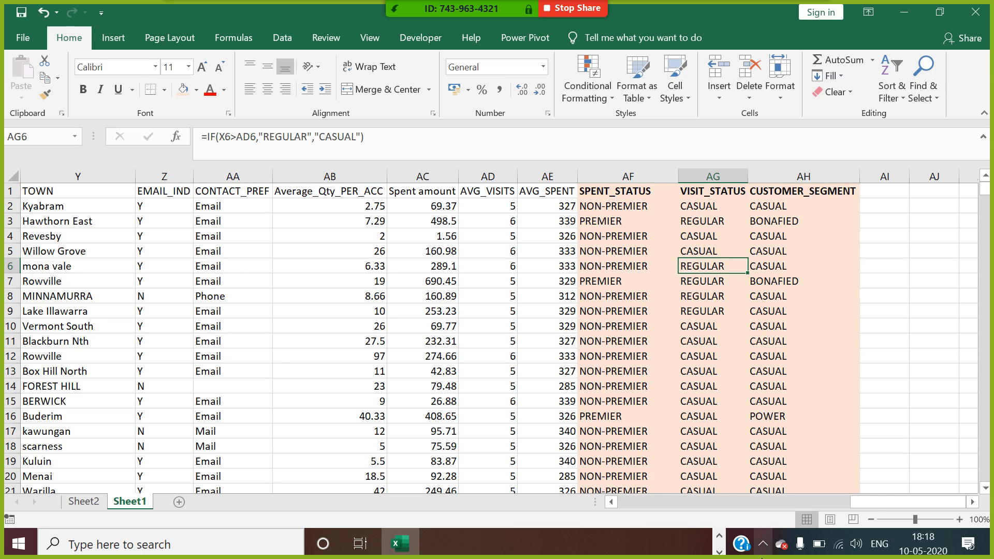
Step: Fill the AGE_BUCKET column with the same light orange and make its header bold
{"action": "left_click_drag", "start_coordinate": [878, 501], "coordinate": [738, 501]}
{"action": "left_click", "coordinate": [368, 177]}
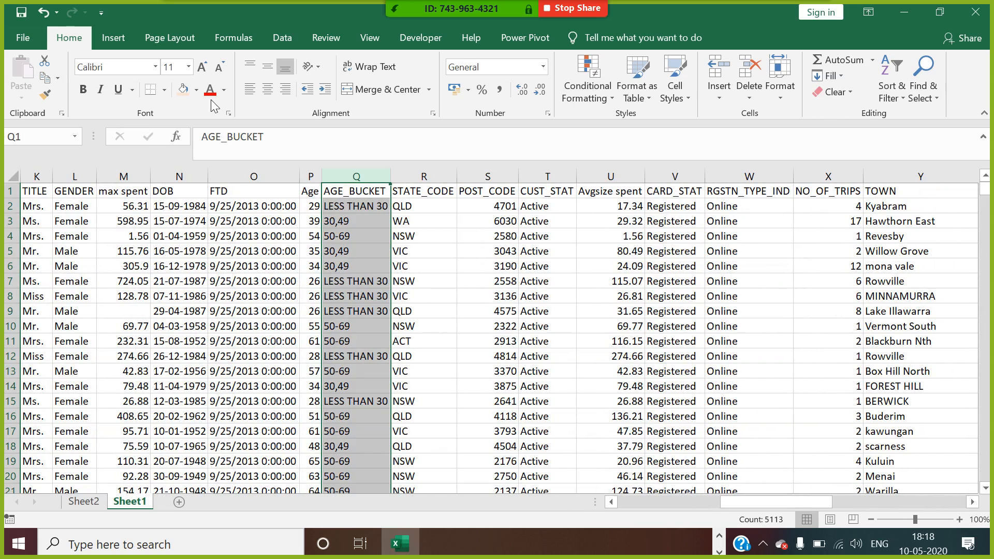
{"action": "left_click", "coordinate": [184, 89]}
{"action": "left_click", "coordinate": [359, 200]}
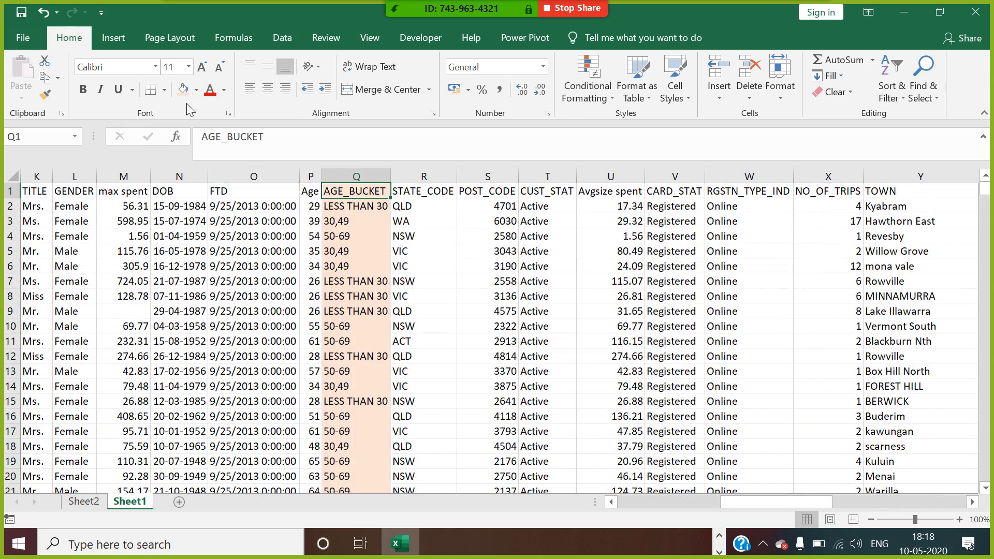
{"action": "left_click", "coordinate": [84, 89]}
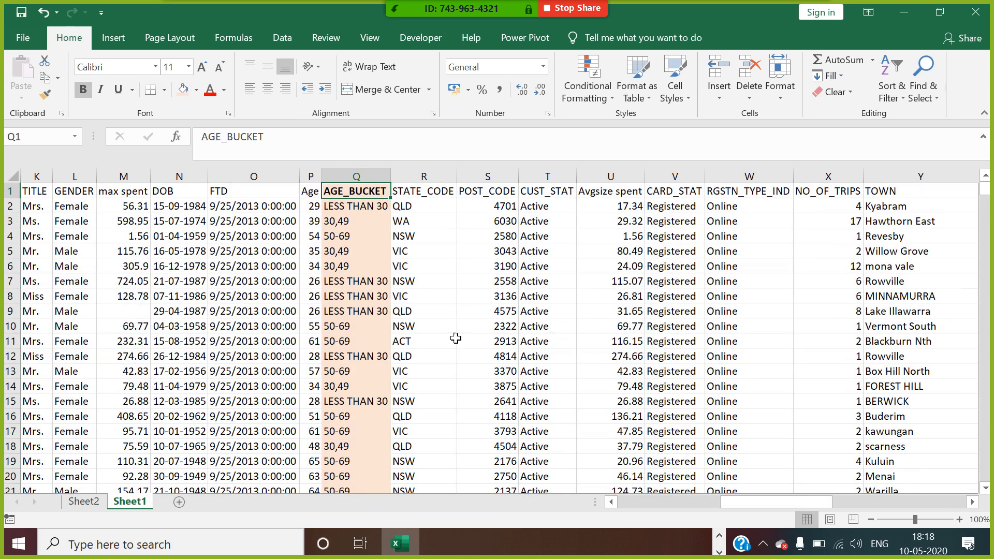
Step: Fill the DAYS_GAP column with the same light orange and make its header bold
{"action": "left_click_drag", "start_coordinate": [772, 501], "coordinate": [692, 496]}
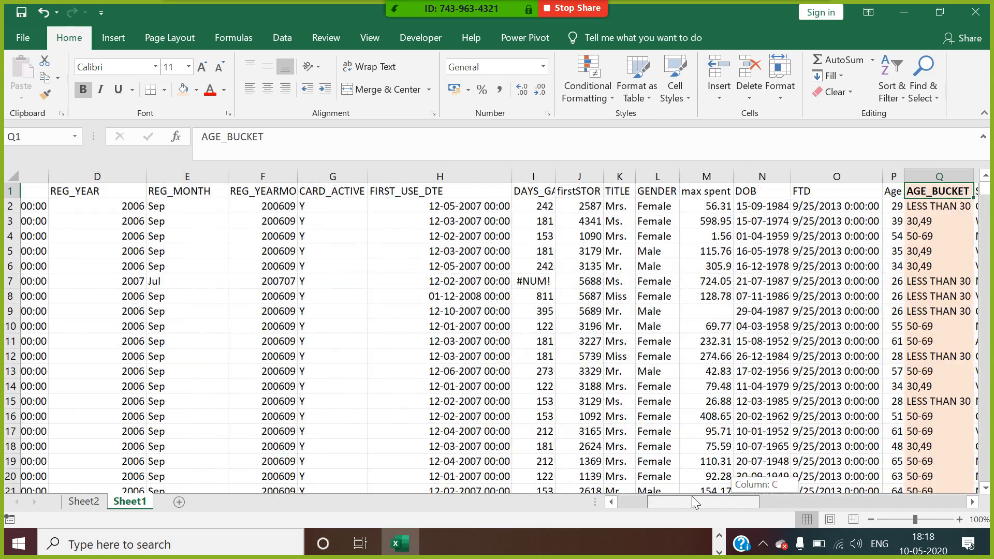
{"action": "left_click", "coordinate": [507, 177]}
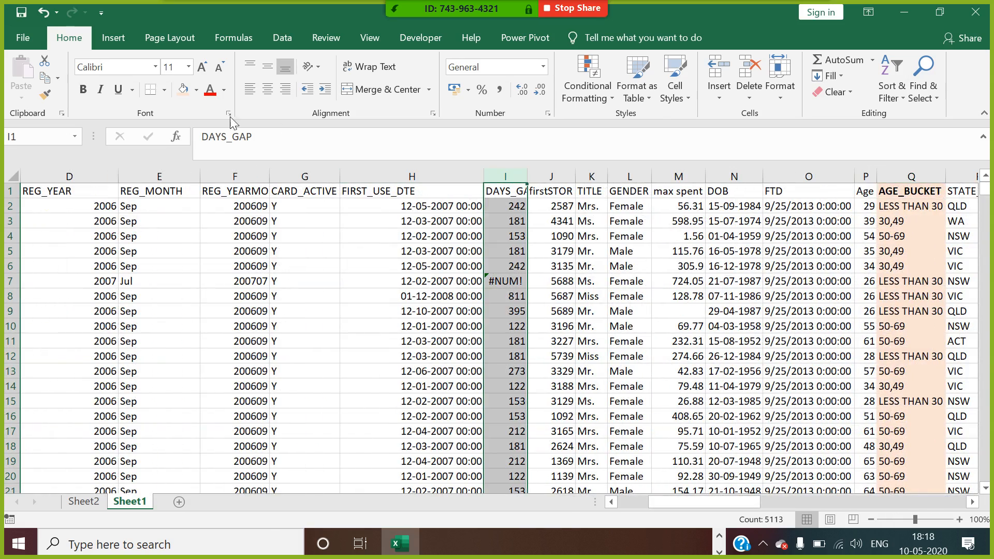
{"action": "left_click", "coordinate": [176, 91]}
{"action": "left_click", "coordinate": [513, 191]}
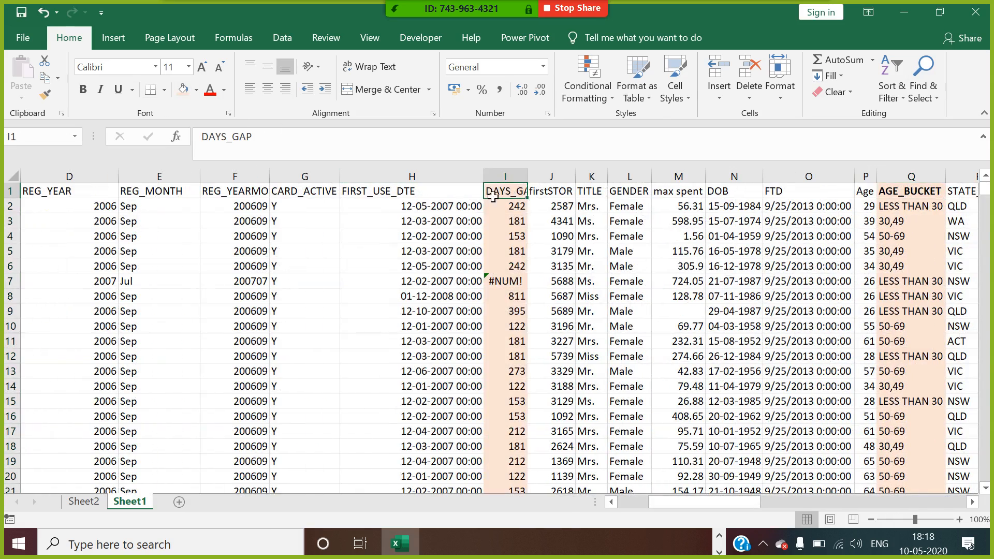
{"action": "left_click", "coordinate": [82, 88]}
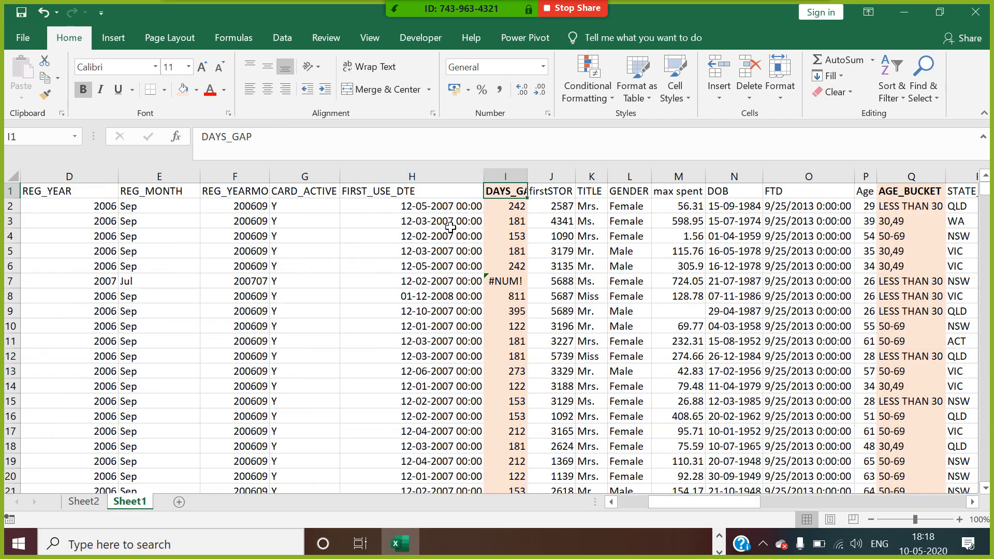
{"action": "left_click", "coordinate": [402, 197]}
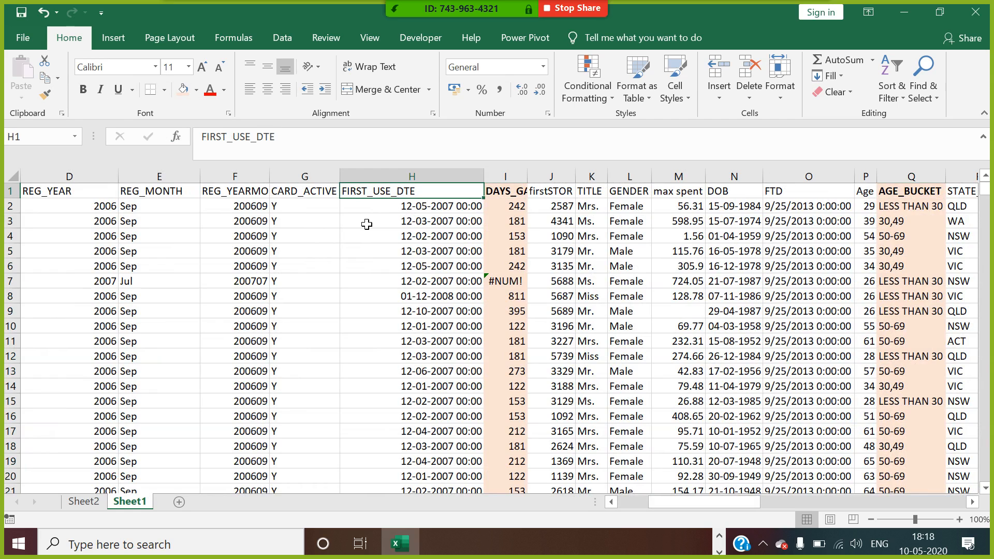
Step: Fill columns D to F with the same light orange and make the three registration year and month headers bold
{"action": "left_click", "coordinate": [115, 179]}
{"action": "left_click_drag", "start_coordinate": [115, 179], "coordinate": [253, 179]}
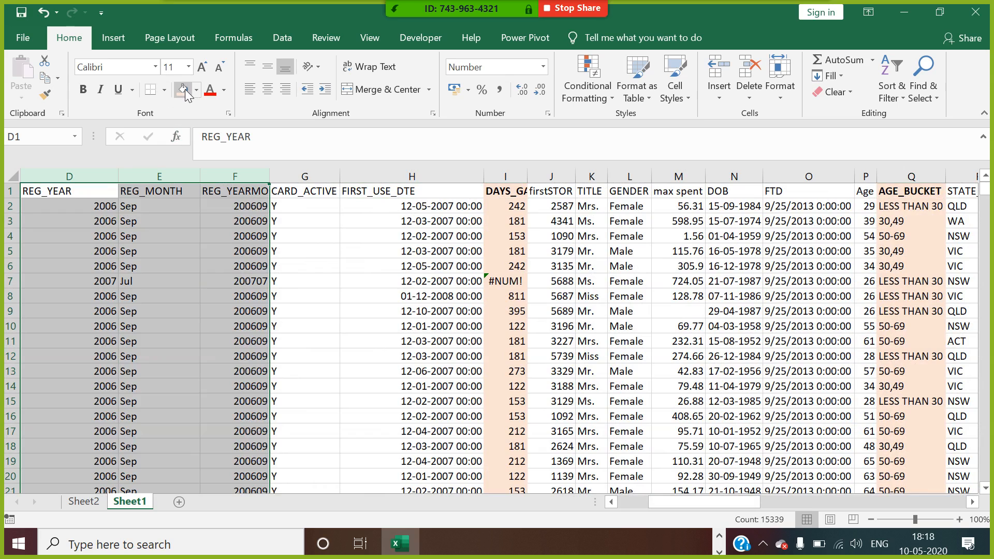
{"action": "left_click", "coordinate": [185, 90]}
{"action": "left_click_drag", "start_coordinate": [102, 192], "coordinate": [238, 192]}
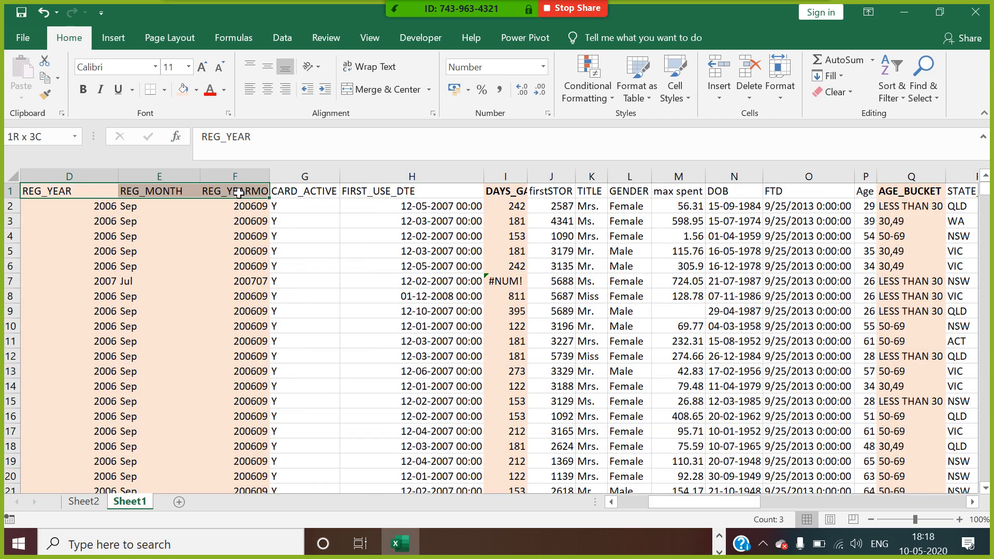
{"action": "left_click", "coordinate": [83, 89]}
{"action": "left_click", "coordinate": [394, 251]}
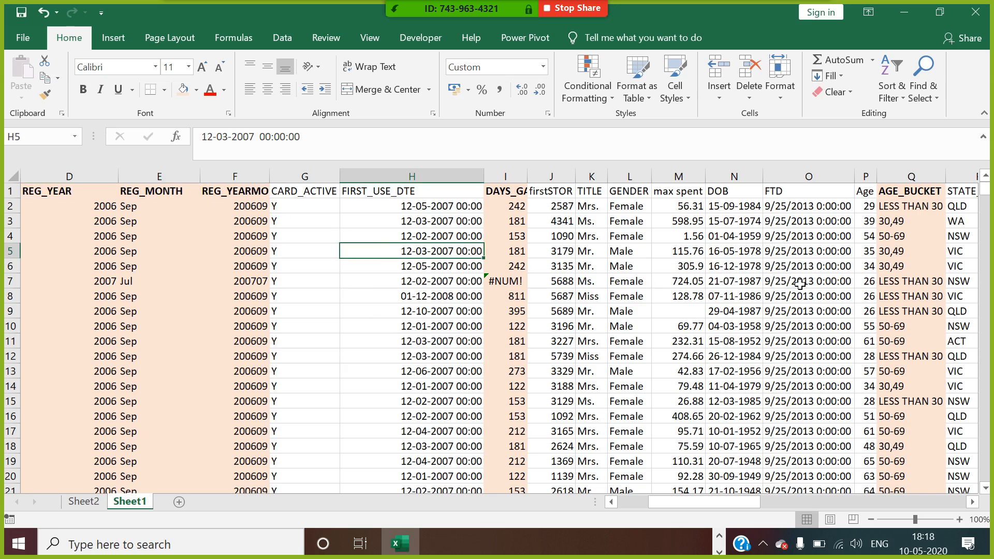
{"action": "left_click", "coordinate": [797, 282]}
Step: Rename the Sheet1 worksheet as DATA
{"action": "left_click_drag", "start_coordinate": [739, 503], "coordinate": [964, 503]}
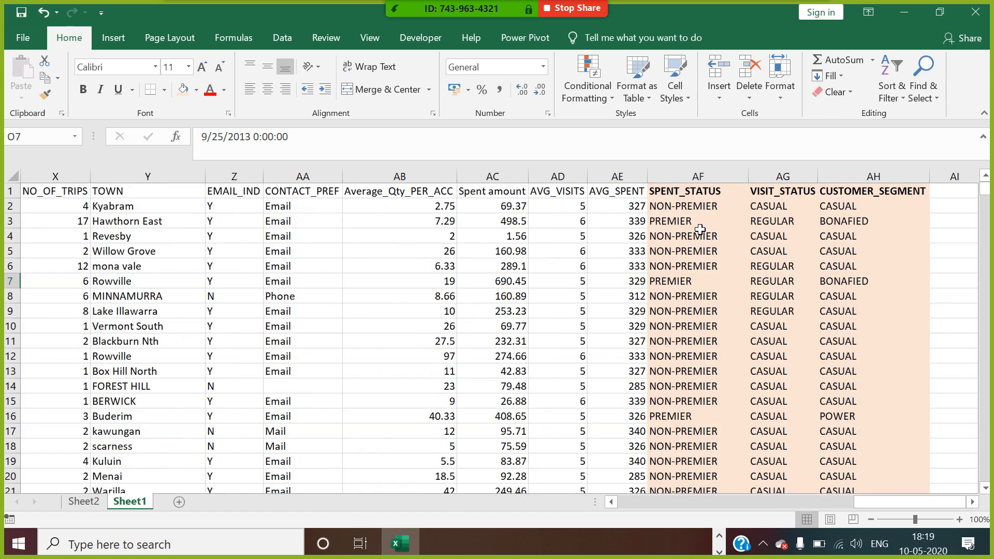
{"action": "left_click_drag", "start_coordinate": [863, 501], "coordinate": [557, 518]}
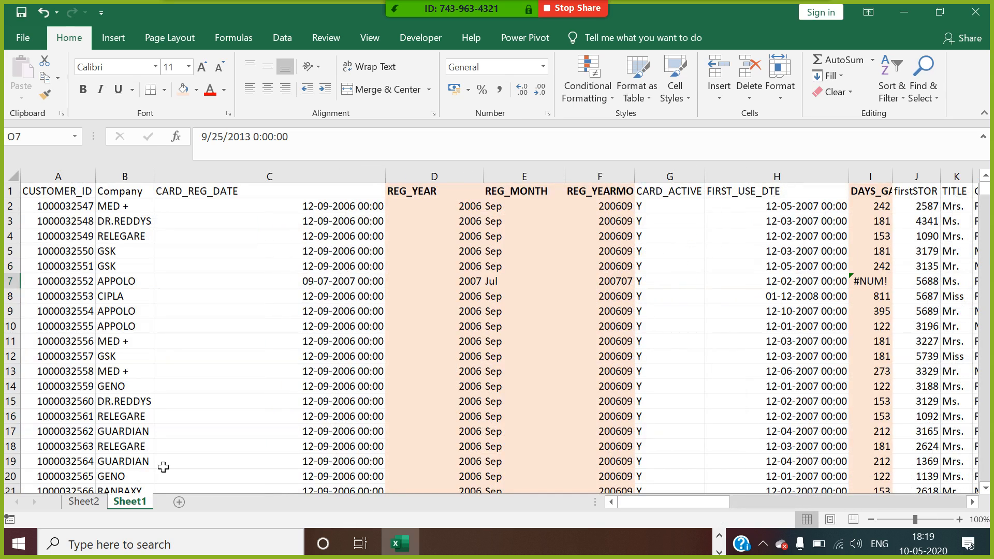
{"action": "right_click", "coordinate": [120, 503]}
{"action": "left_click", "coordinate": [175, 358]}
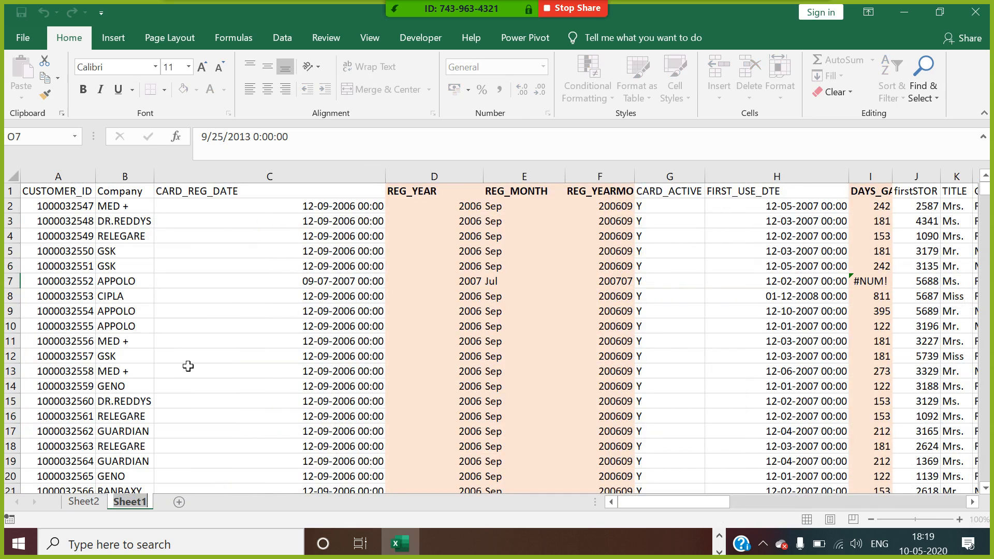
{"action": "type", "text": "DATA"}
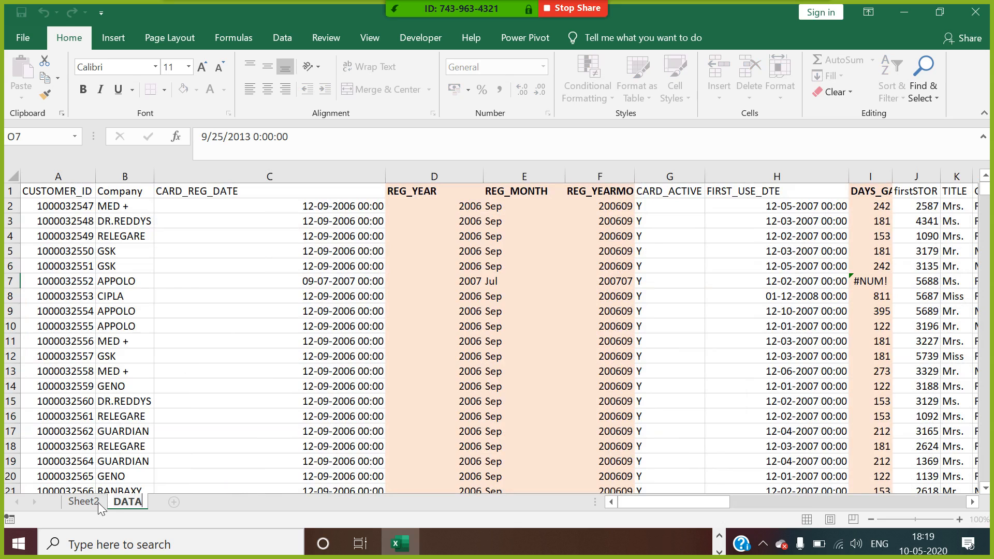
Step: Rename the Sheet2 worksheet as SUMMARY and return to the DATA sheet
{"action": "right_click", "coordinate": [91, 501]}
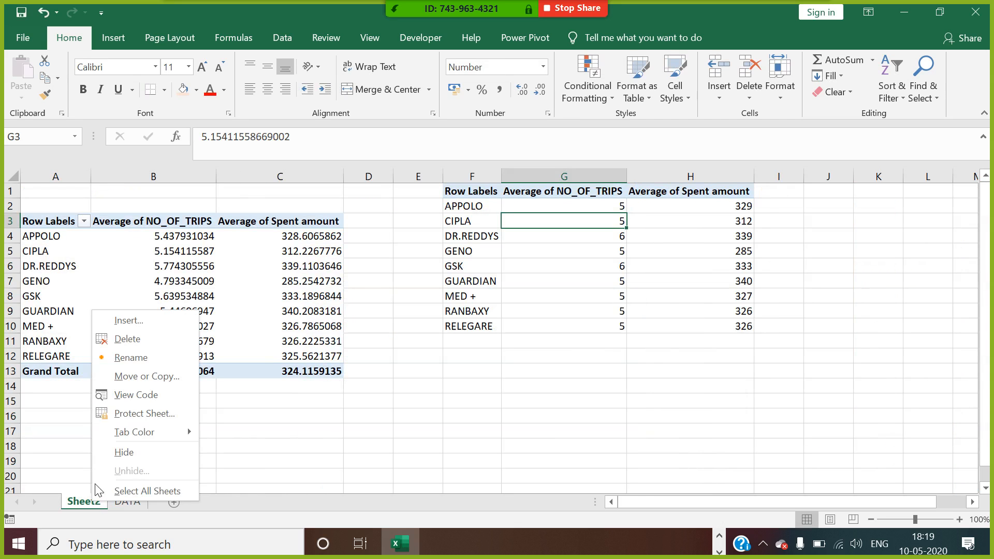
{"action": "left_click", "coordinate": [153, 358]}
{"action": "type", "text": "SUMMARY"}
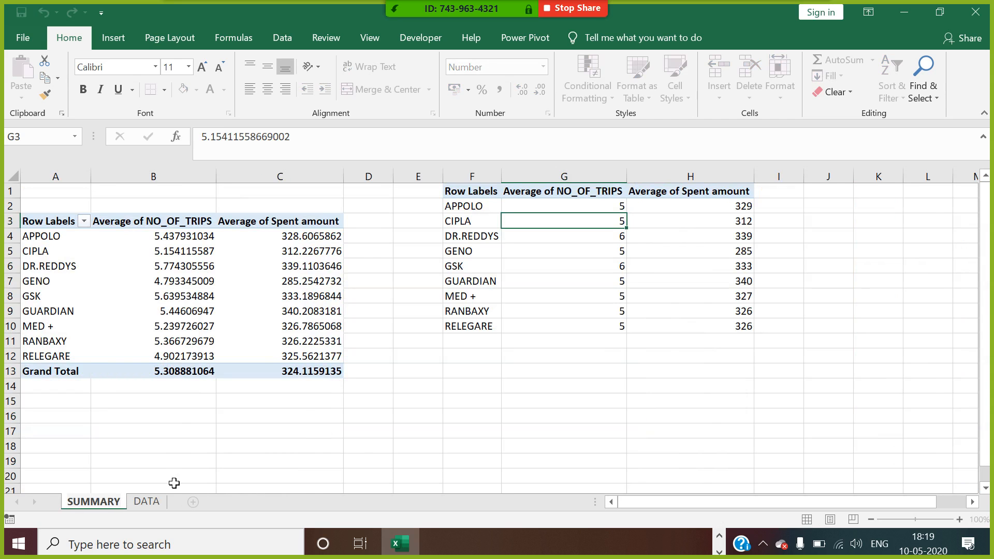
{"action": "left_click", "coordinate": [153, 500]}
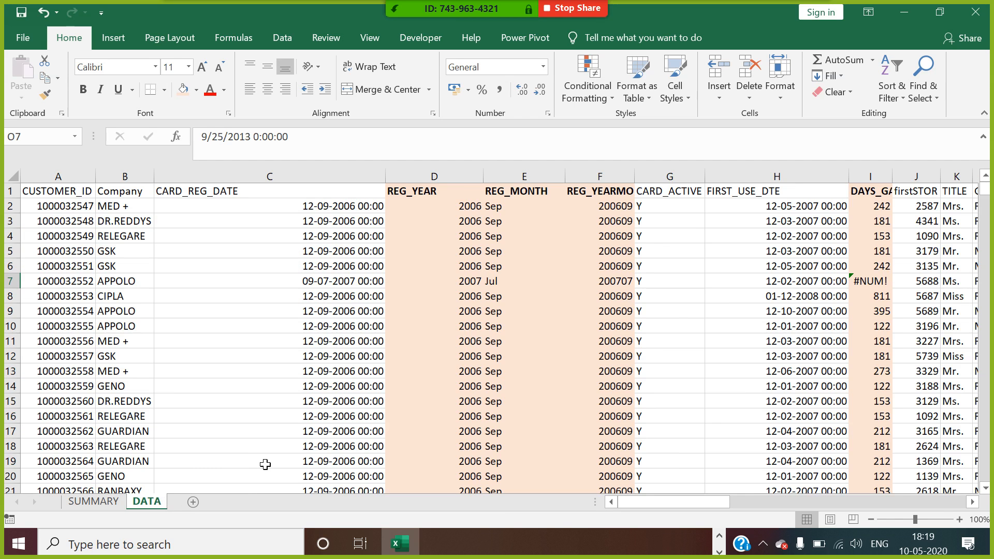
{"action": "left_click", "coordinate": [701, 329]}
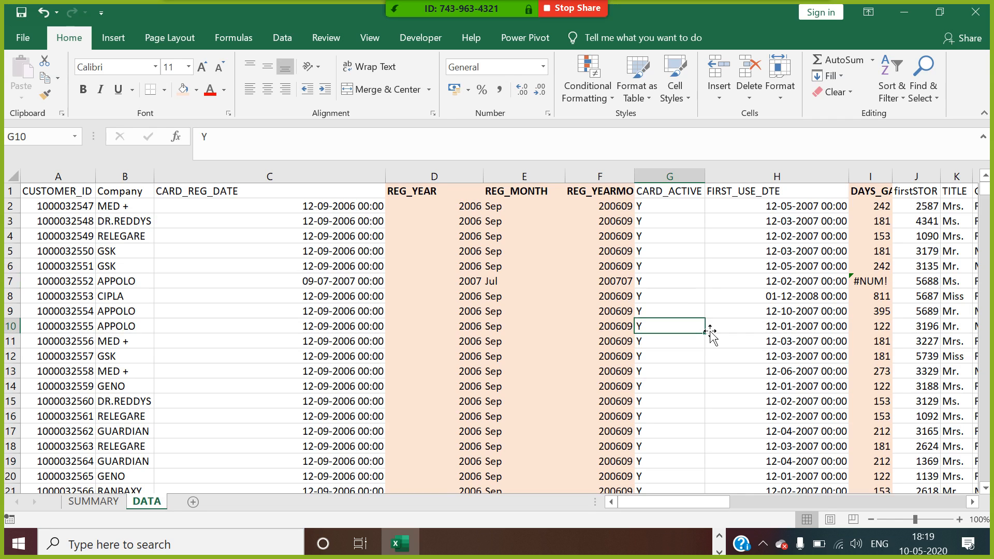
{"action": "left_click", "coordinate": [667, 379]}
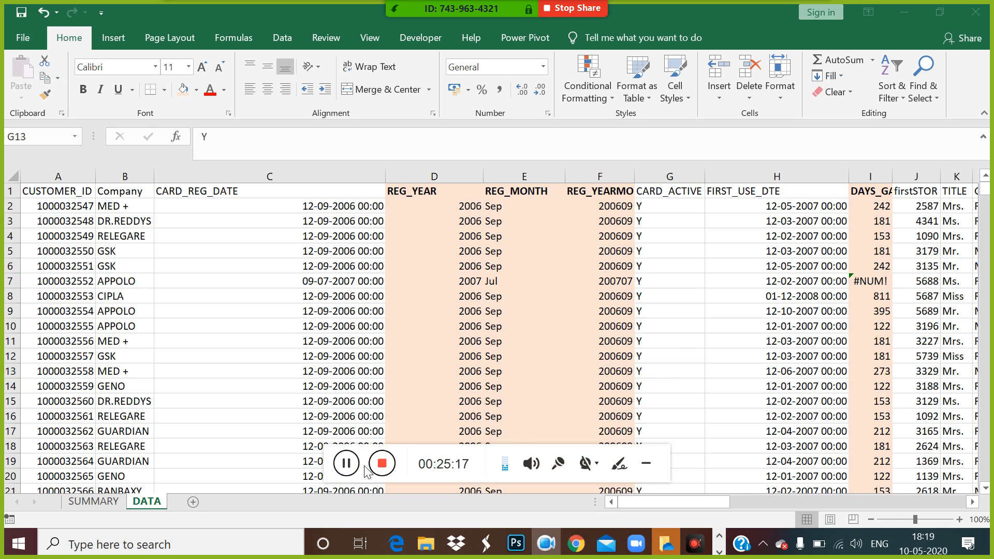
{"action": "left_click", "coordinate": [346, 464]}
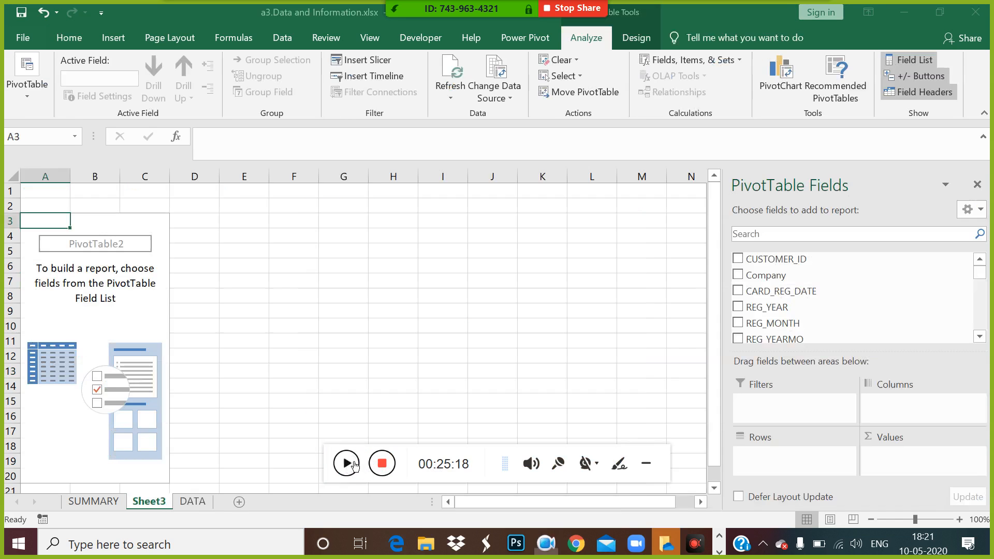
{"action": "left_click", "coordinate": [346, 463]}
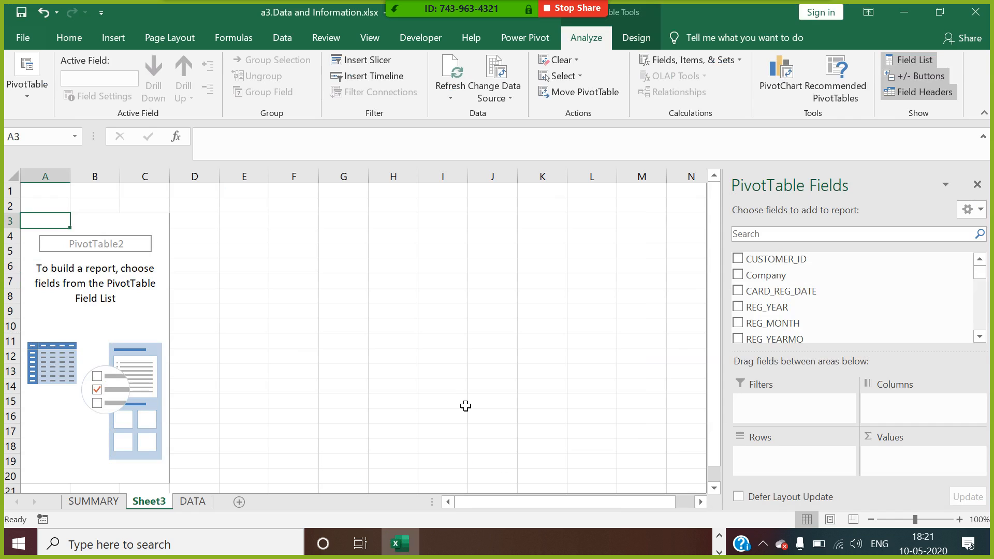